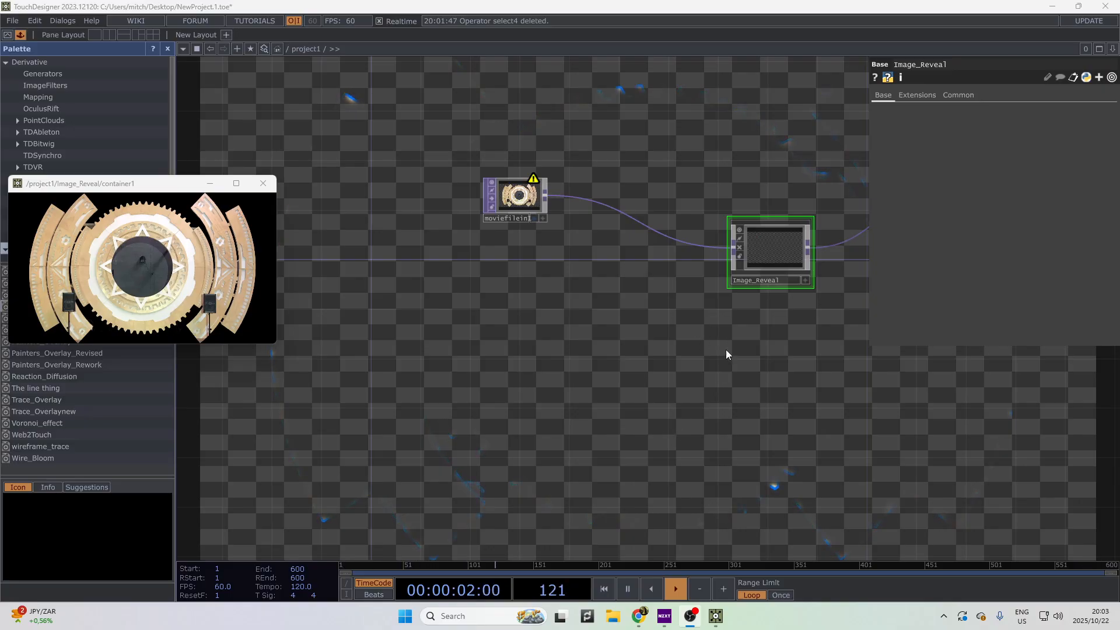
- Arrange the top-level network and floating preview window, then select Image_Reveal_Dual
left_click_drag(712, 326, 555, 325)
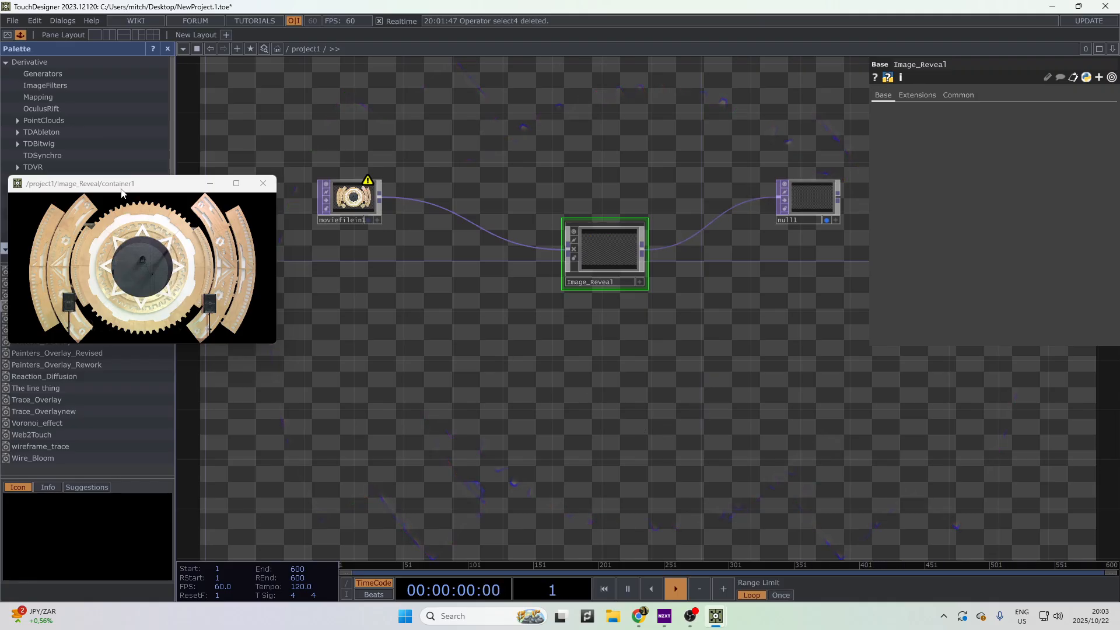
left_click_drag(128, 185, 166, 70)
scroll(163, 365, "down", 5)
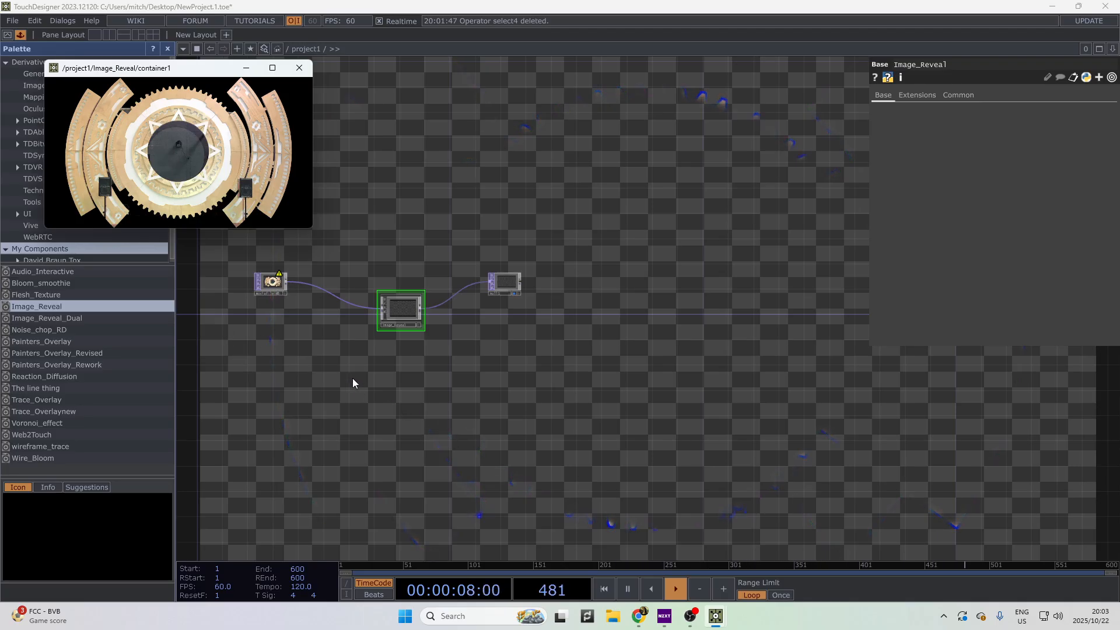
left_click_drag(352, 376, 460, 399)
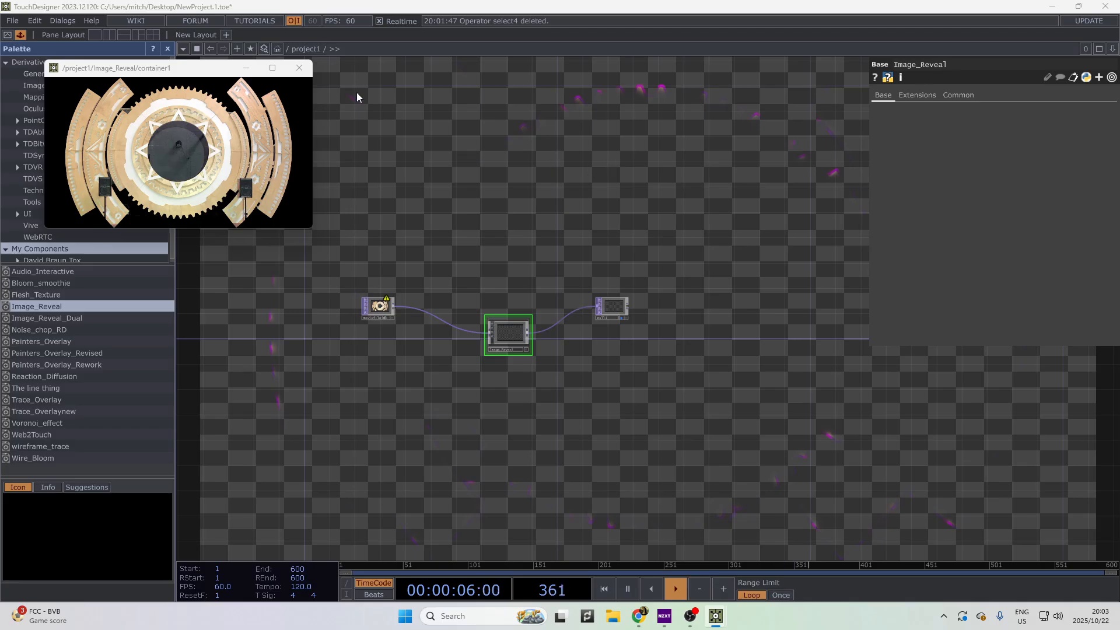
left_click_drag(203, 70, 260, 134)
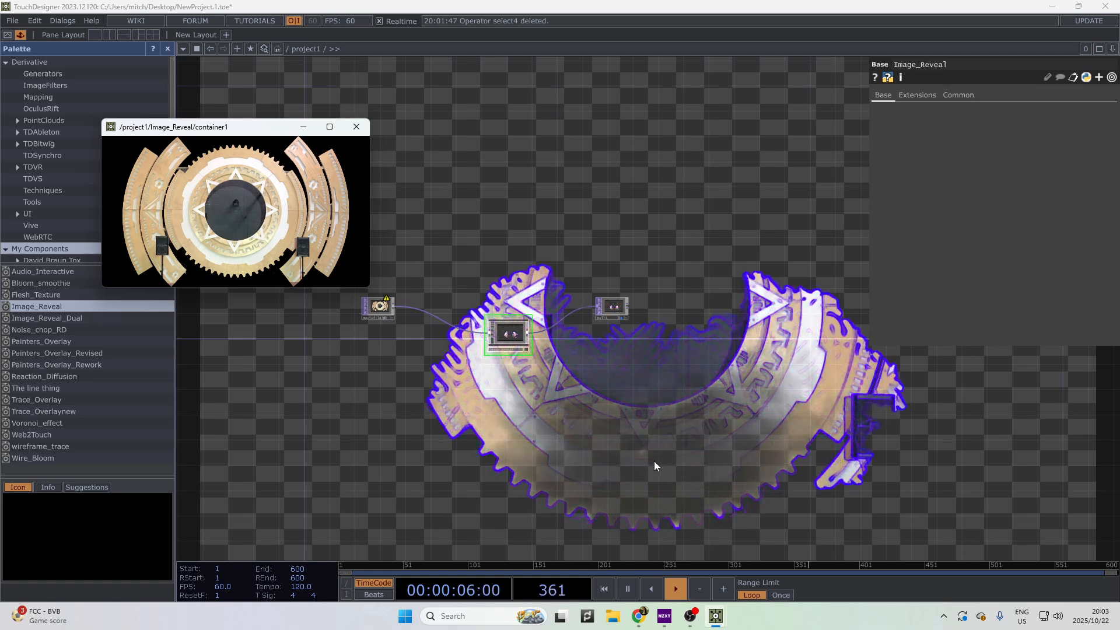
mouse_move(216, 130)
left_mouse_down()
mouse_move(477, 2)
mouse_move(234, 118)
left_mouse_up()
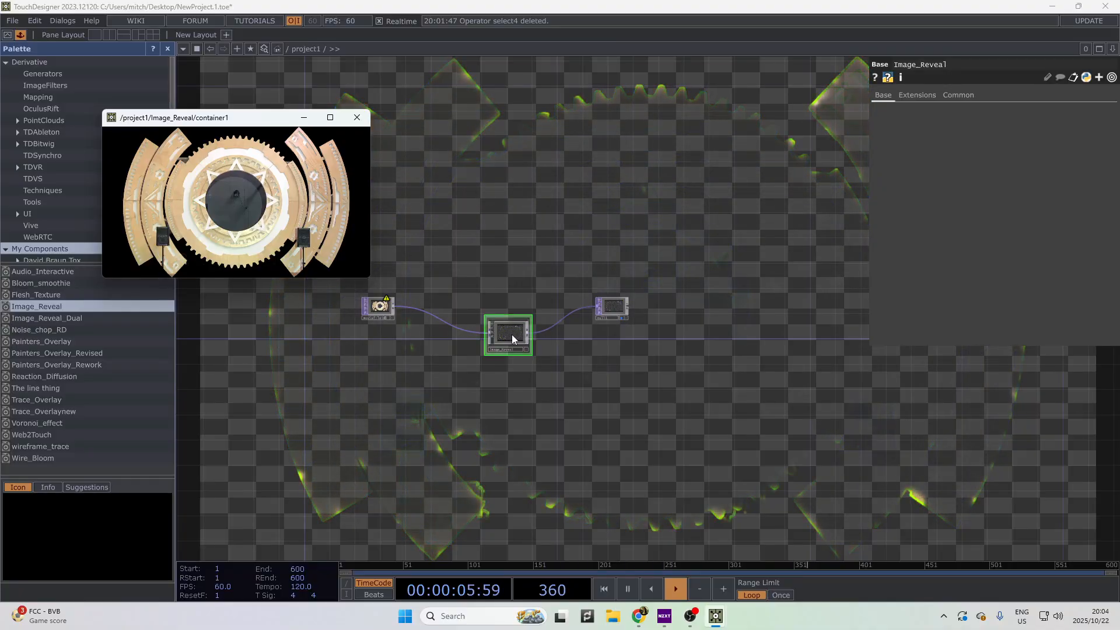
scroll(506, 334, "up", 3)
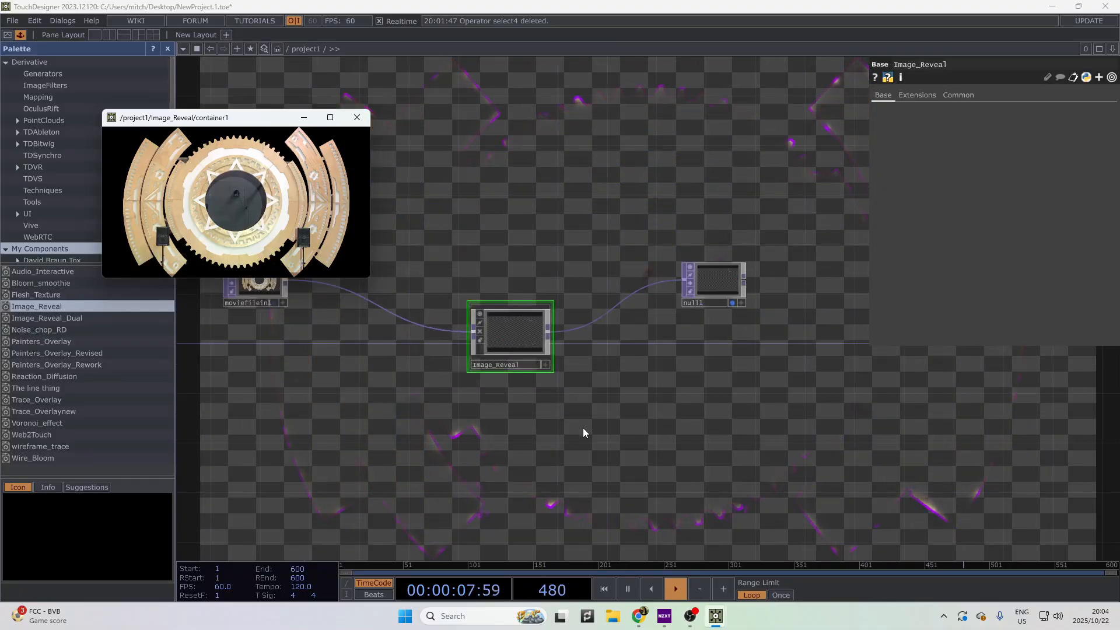
left_click_drag(528, 383, 660, 447)
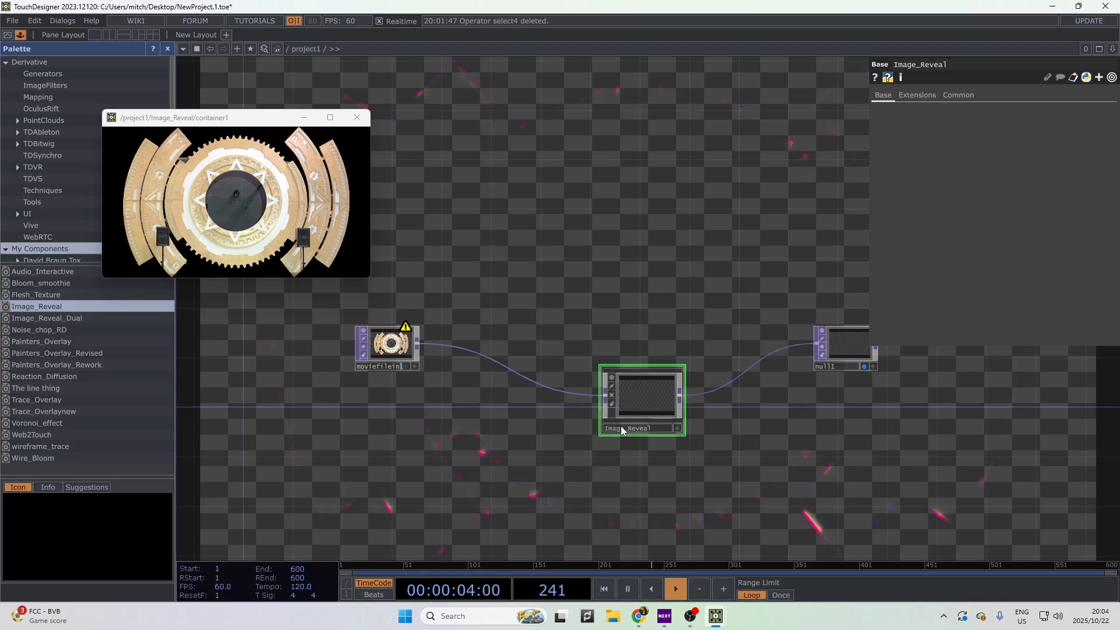
left_click(135, 317)
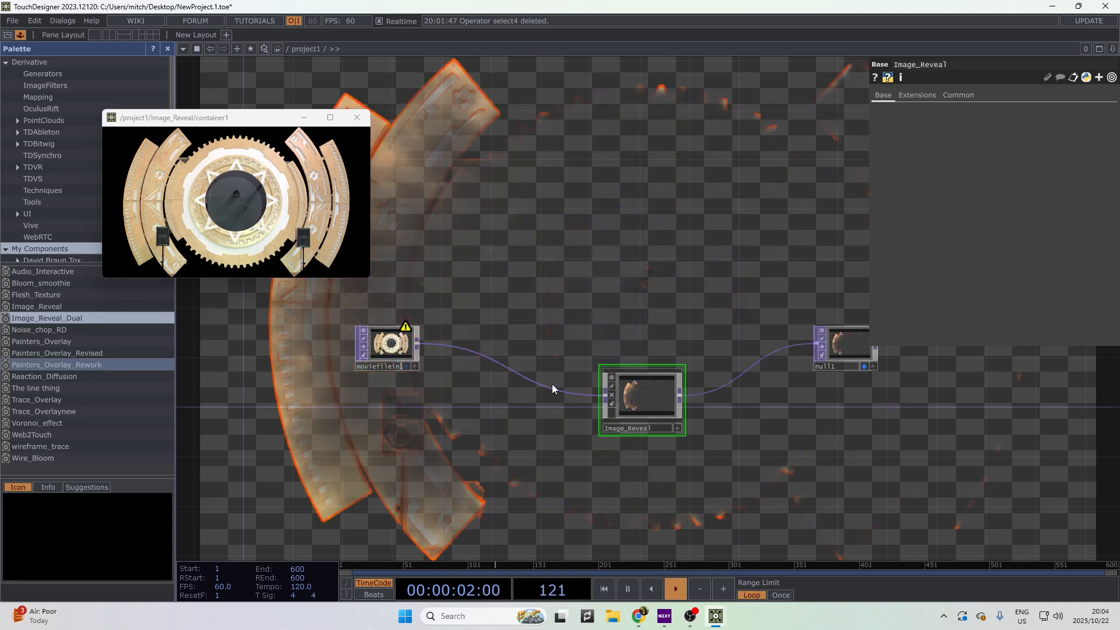
- Enter the Image_Reveal network and inspect the Reaction_Diffusion settings
double_click(646, 401)
left_click_drag(569, 449, 607, 525)
left_click_drag(640, 413, 688, 478)
scroll(670, 470, "down", 3)
left_click_drag(586, 440, 623, 473)
scroll(555, 525, "up", 3)
scroll(333, 416, "up", 5)
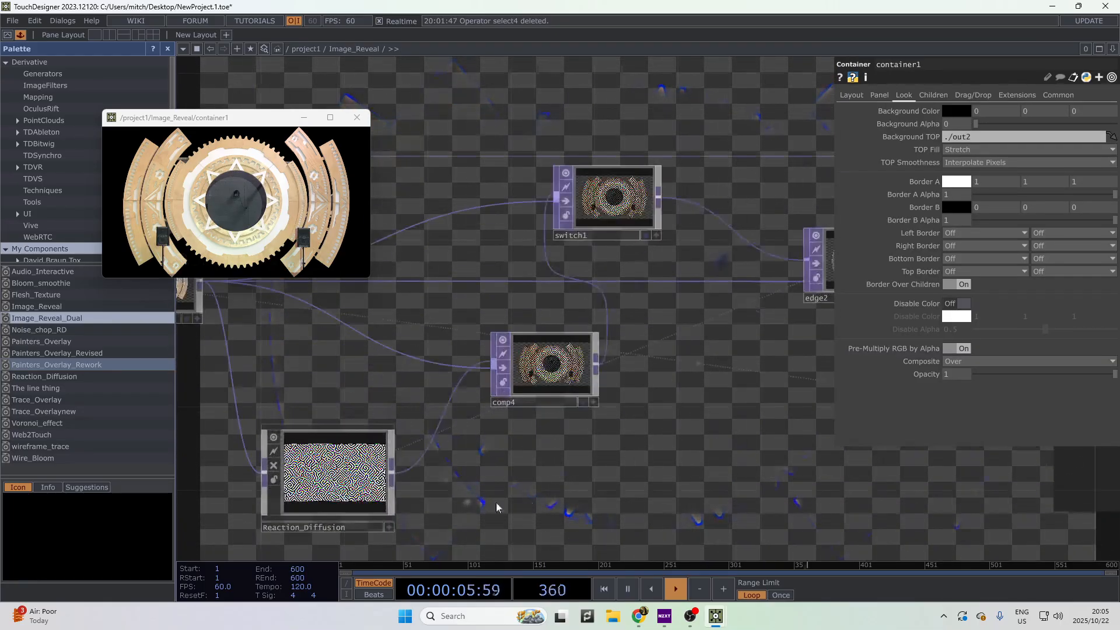
left_click(455, 503)
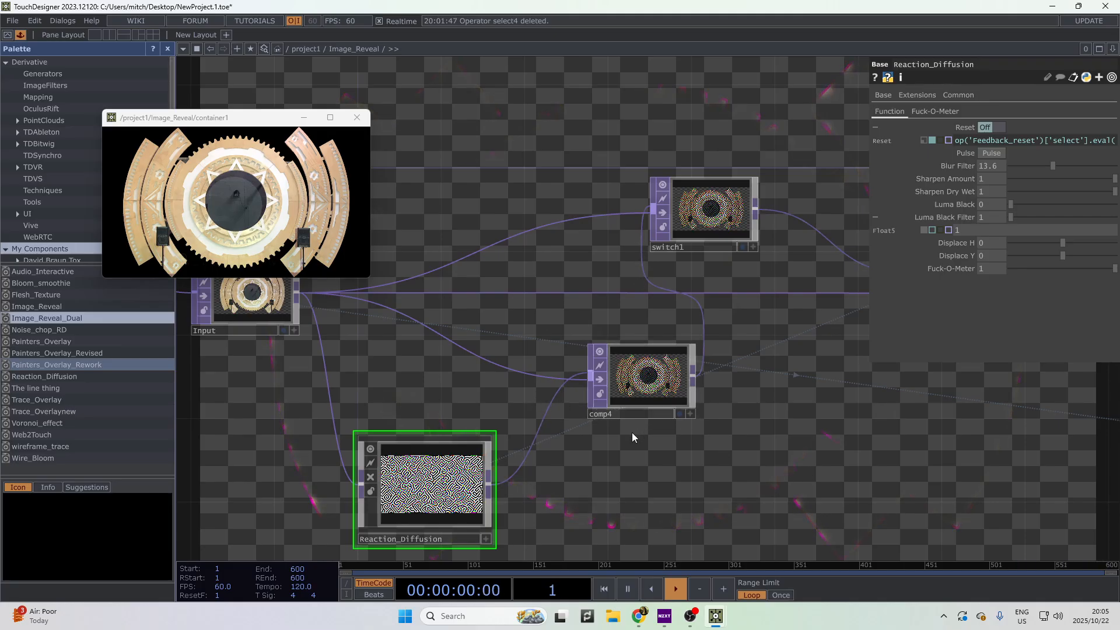
- Set switch1's Index to 1 and zoom back out to /project1
left_click_drag(714, 363, 704, 449)
left_click(700, 306)
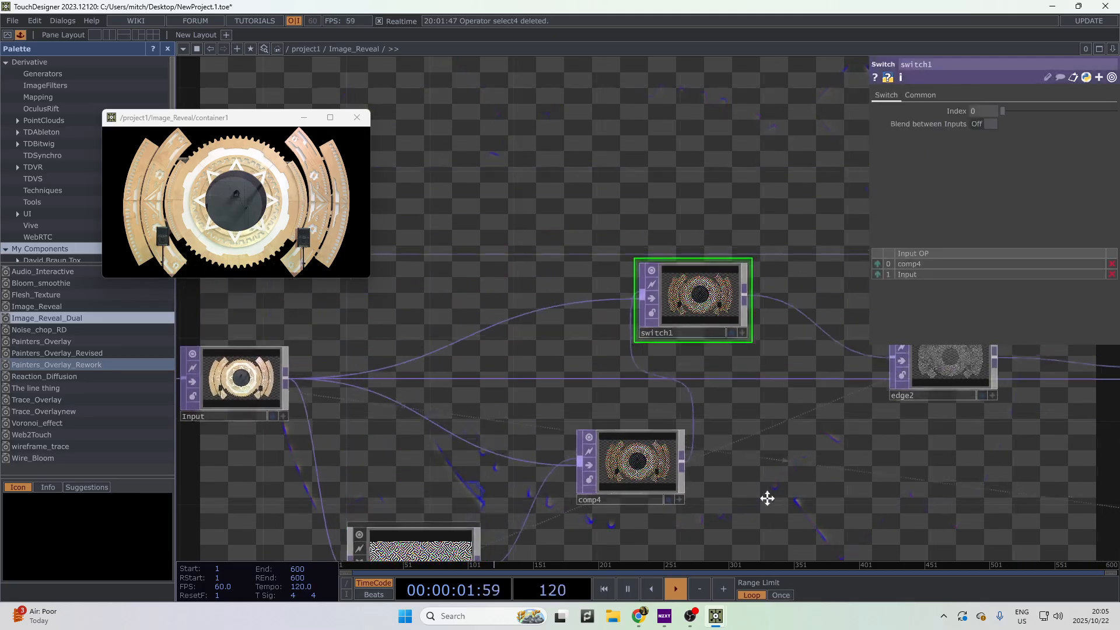
left_click_drag(767, 500, 698, 514)
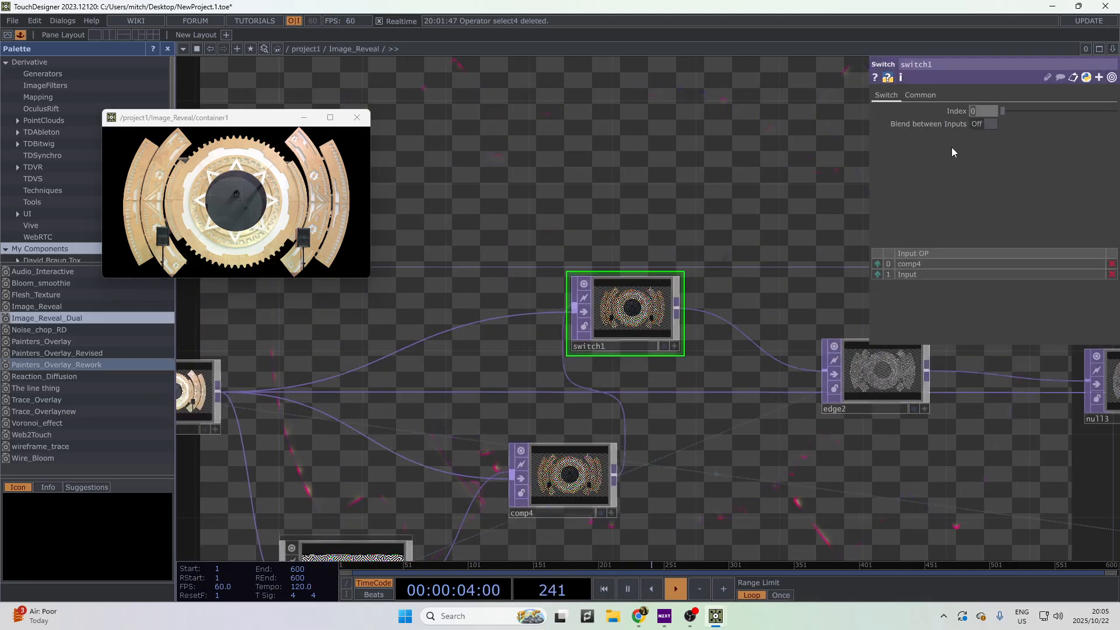
type("1")
key("Return")
scroll(592, 472, "down", 10)
scroll(592, 471, "down", 3)
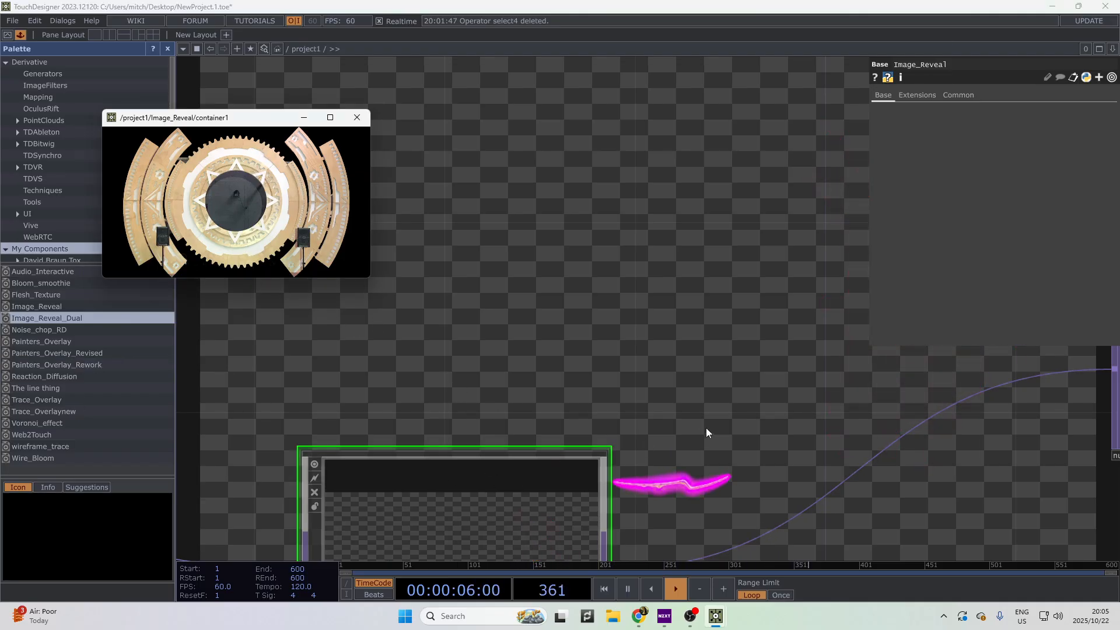
mouse_move(689, 391)
left_mouse_down()
mouse_move(590, 257)
mouse_move(568, 253)
left_mouse_up()
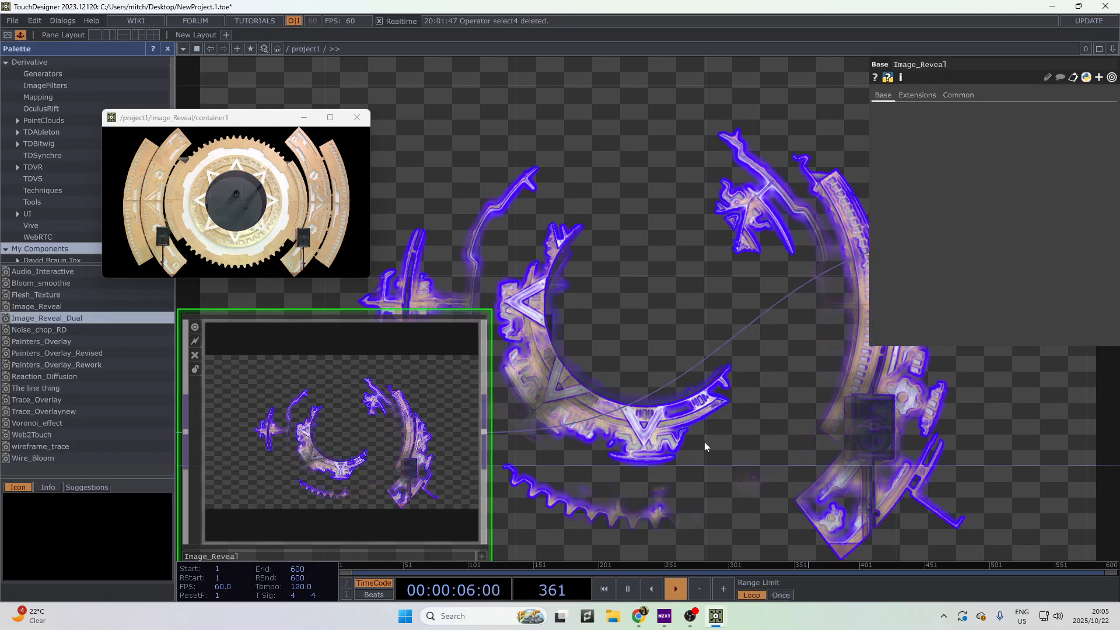
scroll(630, 420, "down", 1)
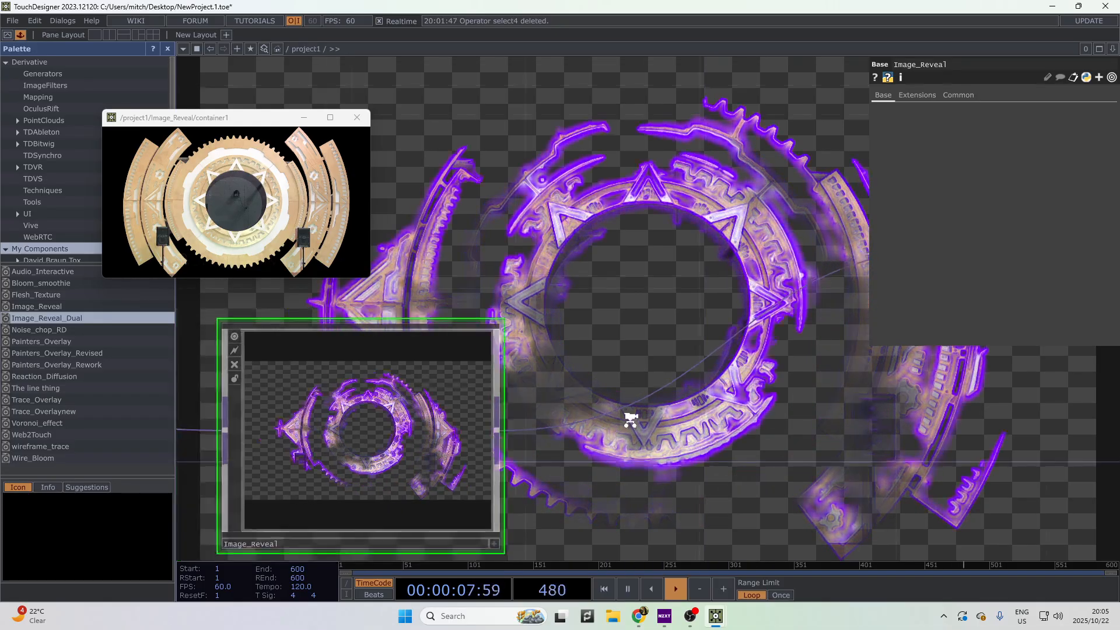
scroll(630, 420, "down", 2)
key("i")
scroll(425, 316, "down", 2)
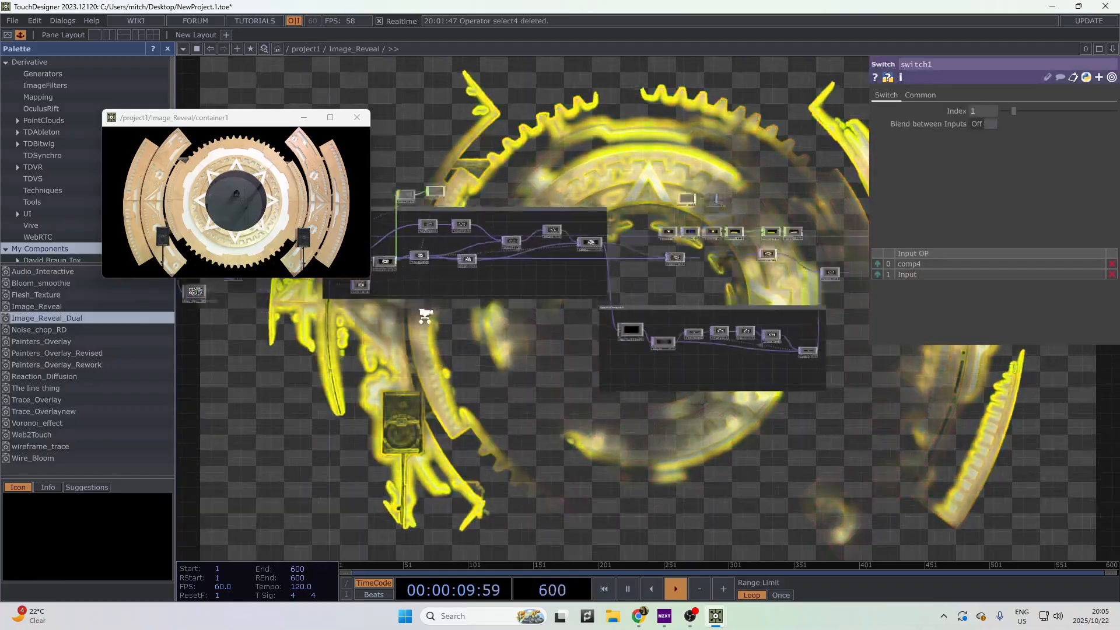
left_click_drag(425, 316, 589, 544)
scroll(540, 500, "up", 4)
scroll(387, 460, "up", 4)
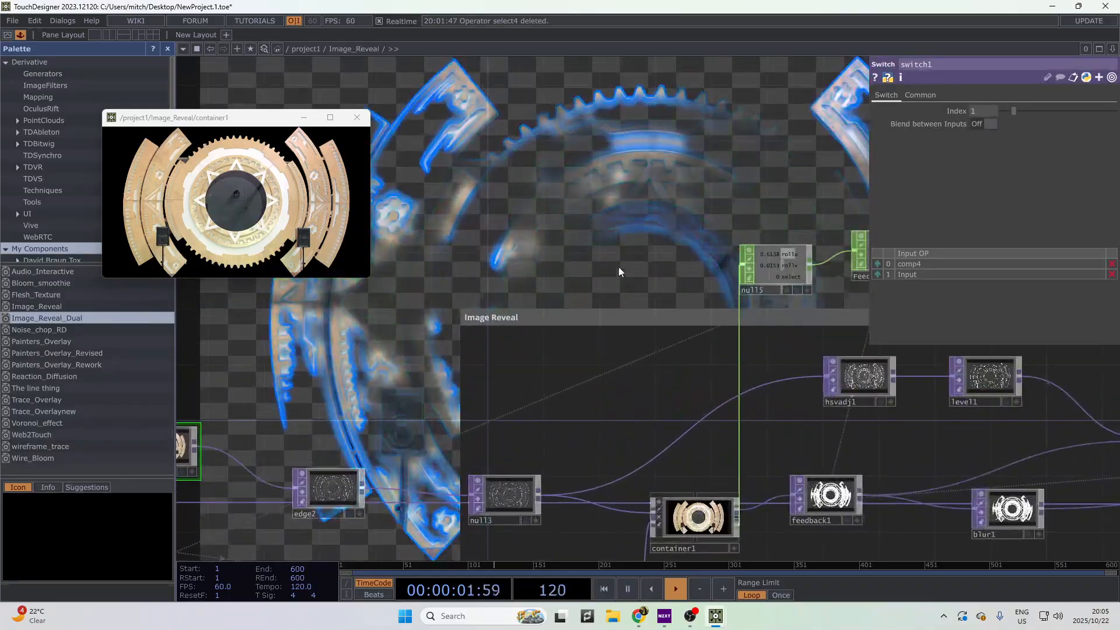
mouse_move(619, 268)
left_mouse_down()
mouse_move(403, 315)
mouse_move(855, 350)
mouse_move(380, 240)
mouse_move(621, 250)
left_mouse_up()
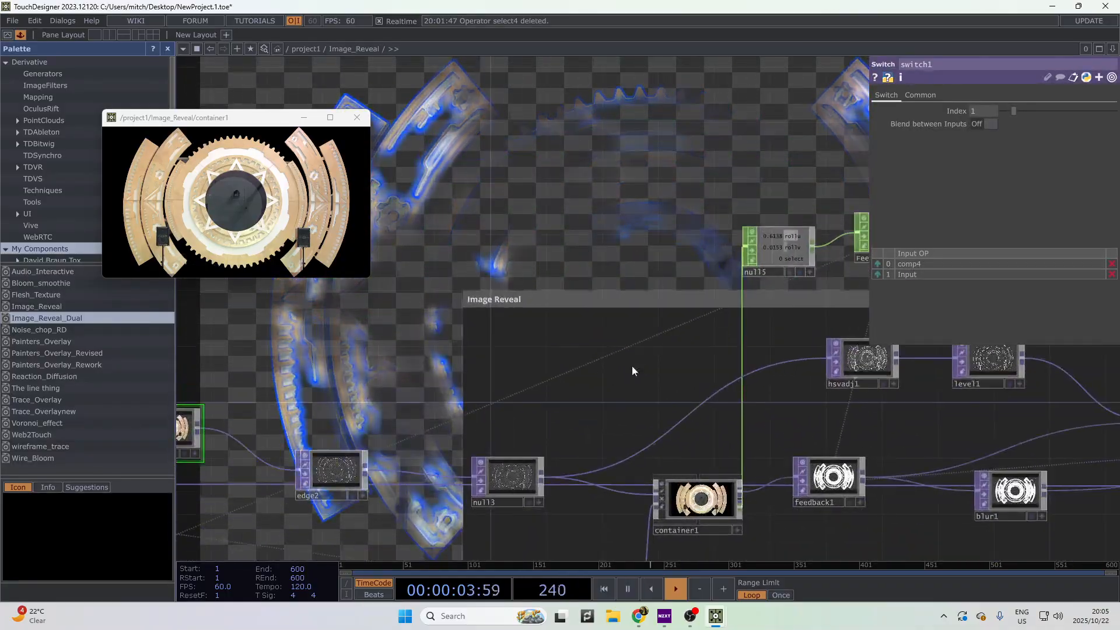
scroll(664, 386, "down", 6)
left_click_drag(874, 530, 652, 515)
scroll(851, 383, "up", 7)
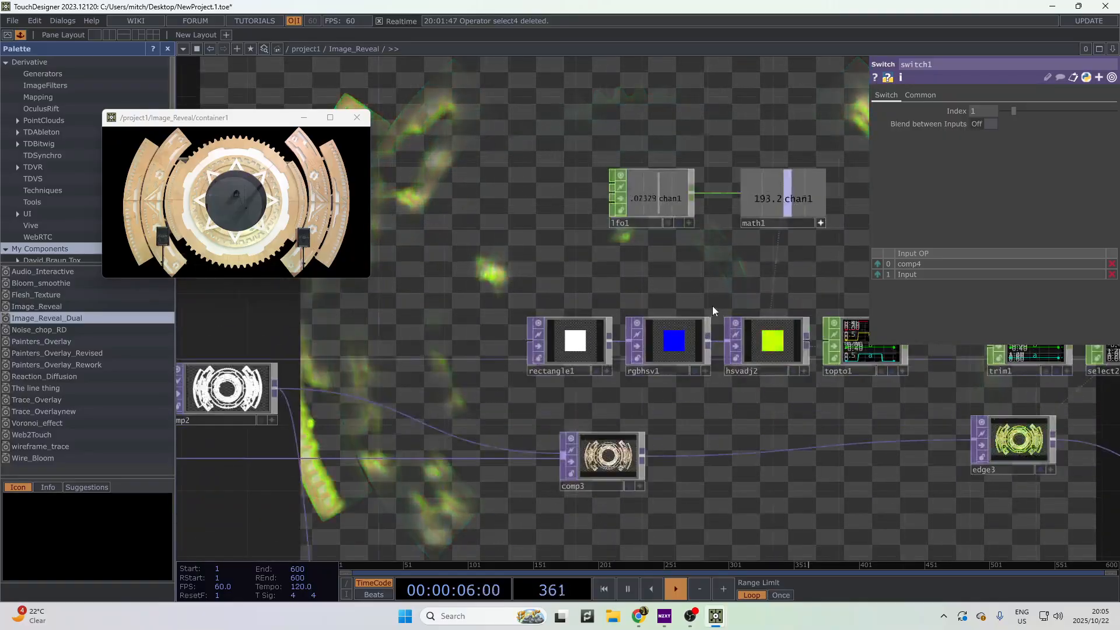
scroll(712, 306, "down", 10)
scroll(689, 396, "down", 3)
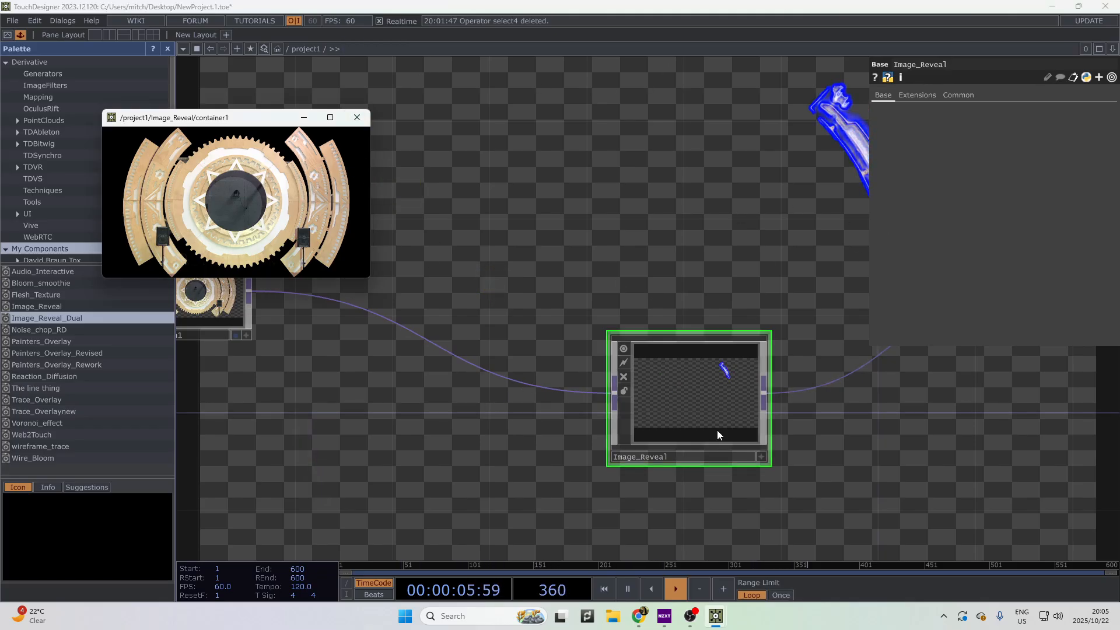
- Inside Image_Reveal, pulse feedback1's Reset to clear the accumulated trail
double_click(709, 398)
scroll(459, 251, "up", 2)
left_click_drag(661, 233, 659, 537)
left_click_drag(234, 466, 637, 516)
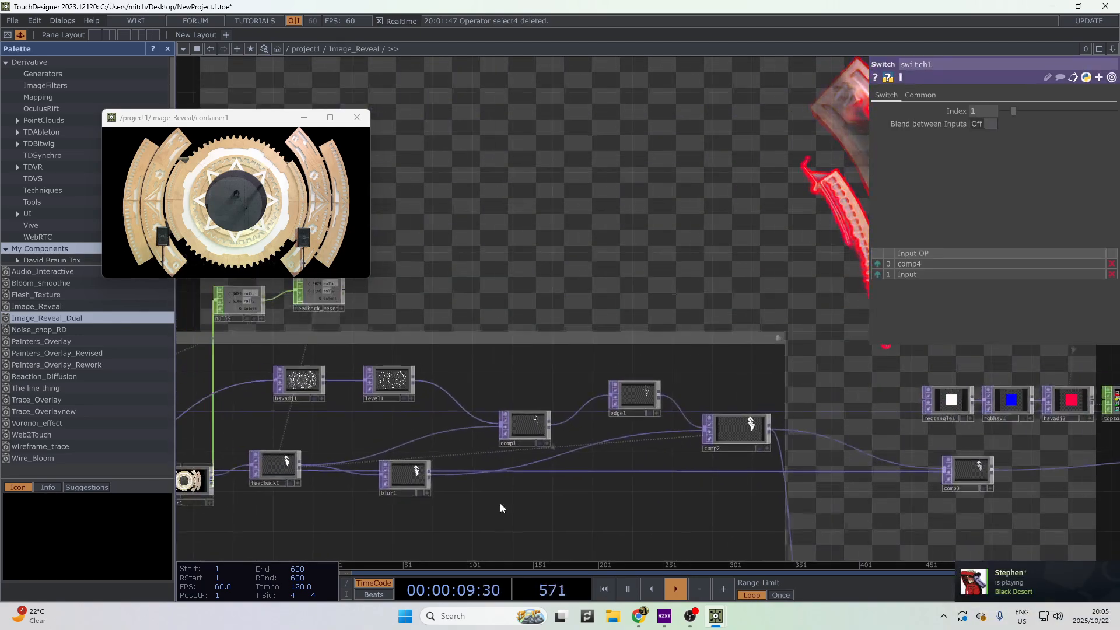
left_click(281, 464)
left_click(991, 124)
- Zoom back out to /project1 and shift the Image_Reveal node up and left
scroll(689, 306, "down", 5)
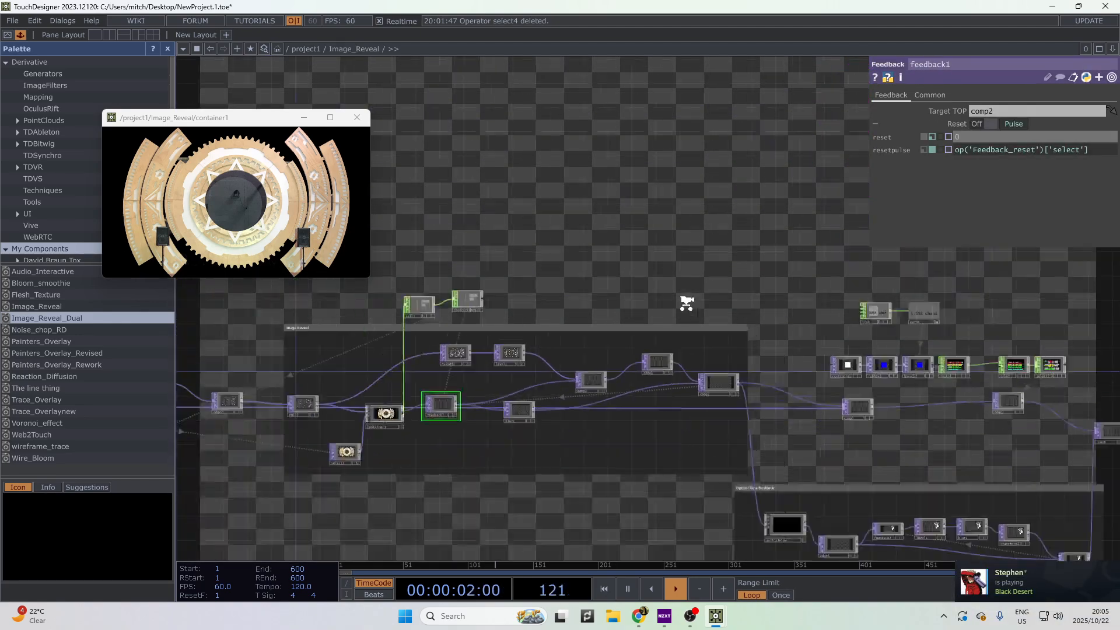
scroll(920, 477, "down", 10)
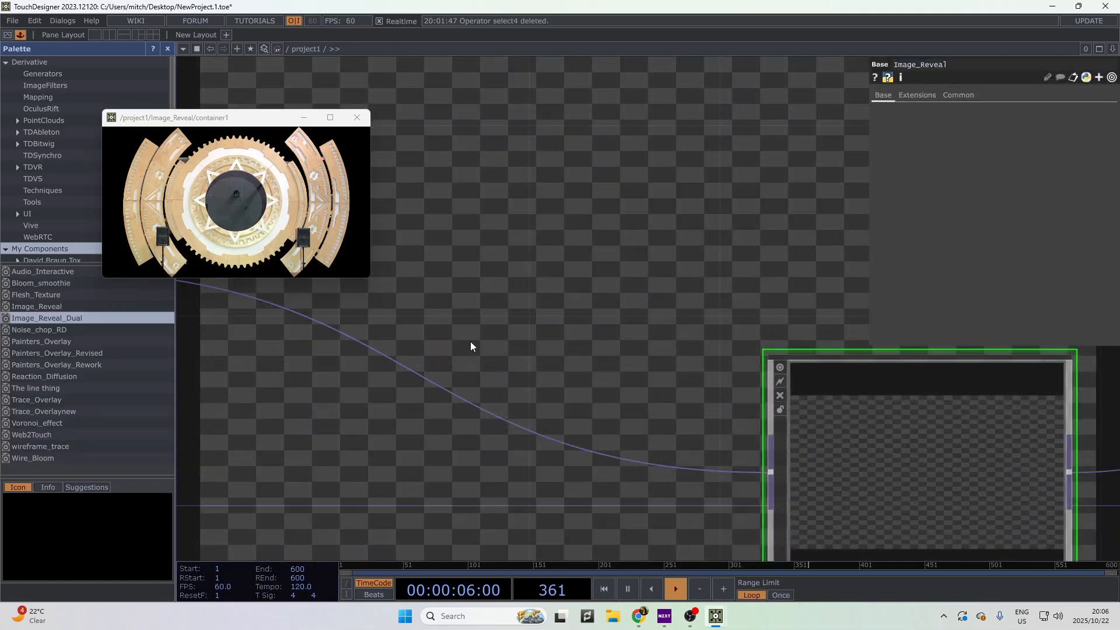
left_click_drag(573, 320, 425, 268)
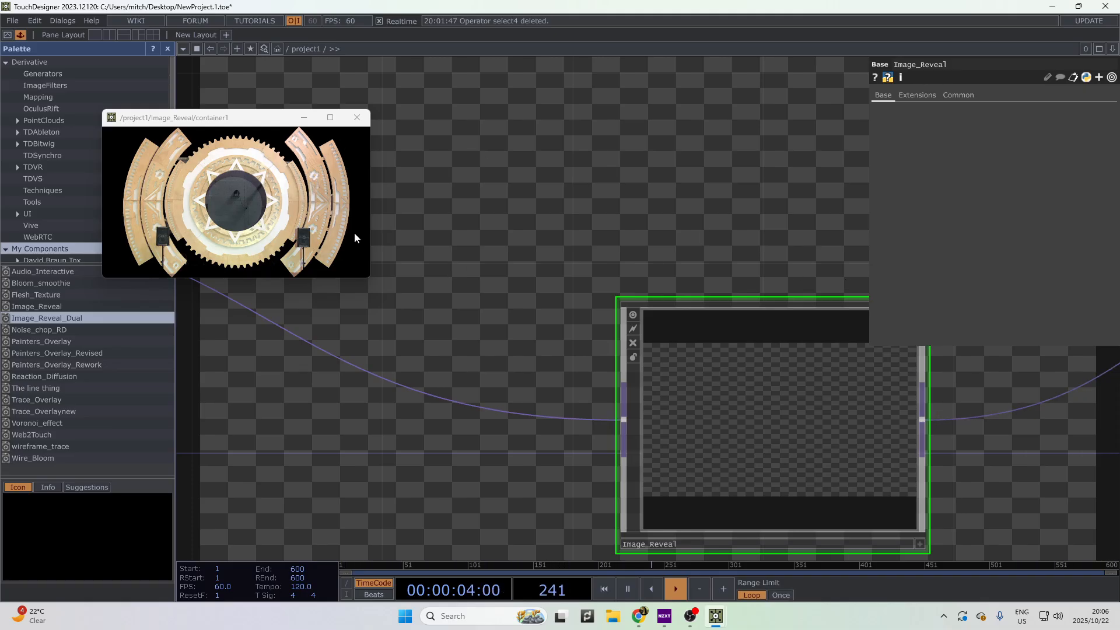
scroll(576, 388, "down", 6)
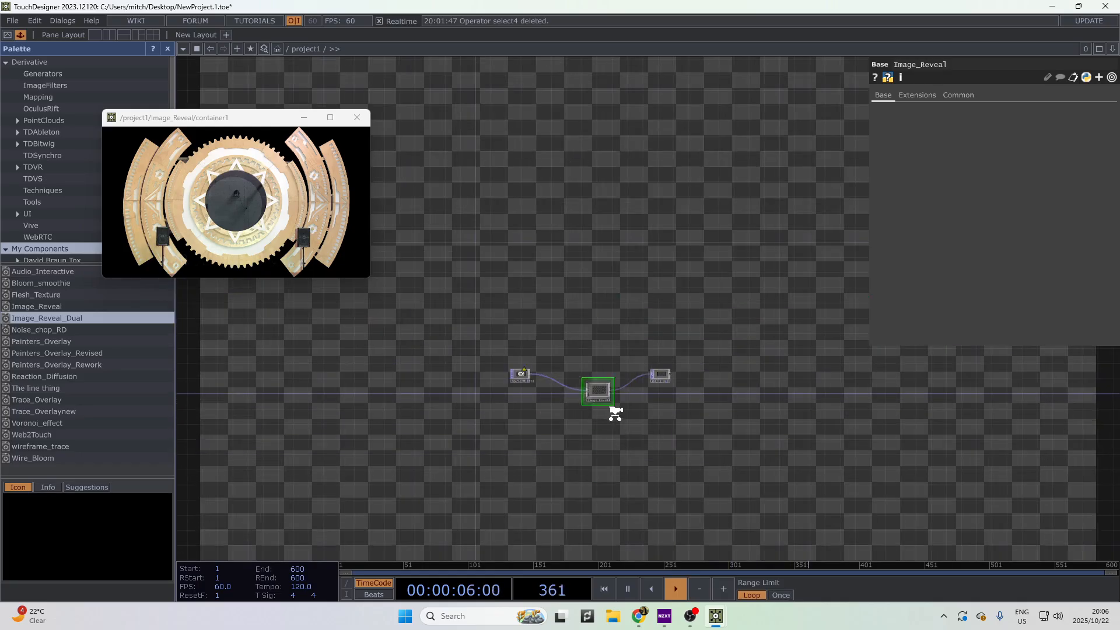
scroll(613, 408, "up", 3)
left_click_drag(545, 266, 649, 410)
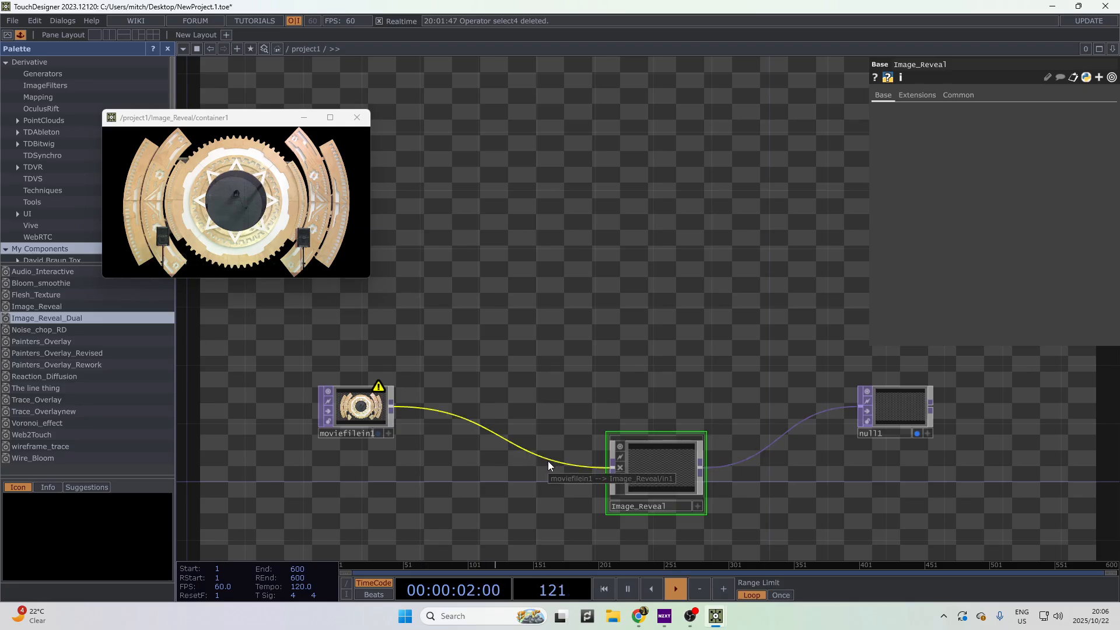
left_click(689, 617)
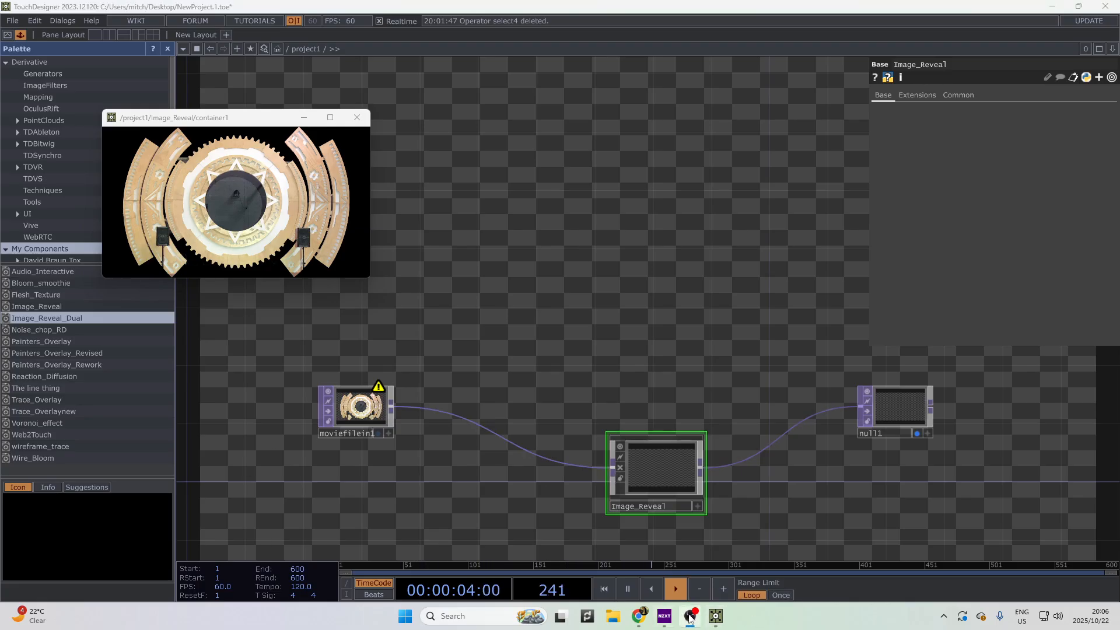
mouse_move(640, 617)
left_click_drag(579, 410, 650, 340)
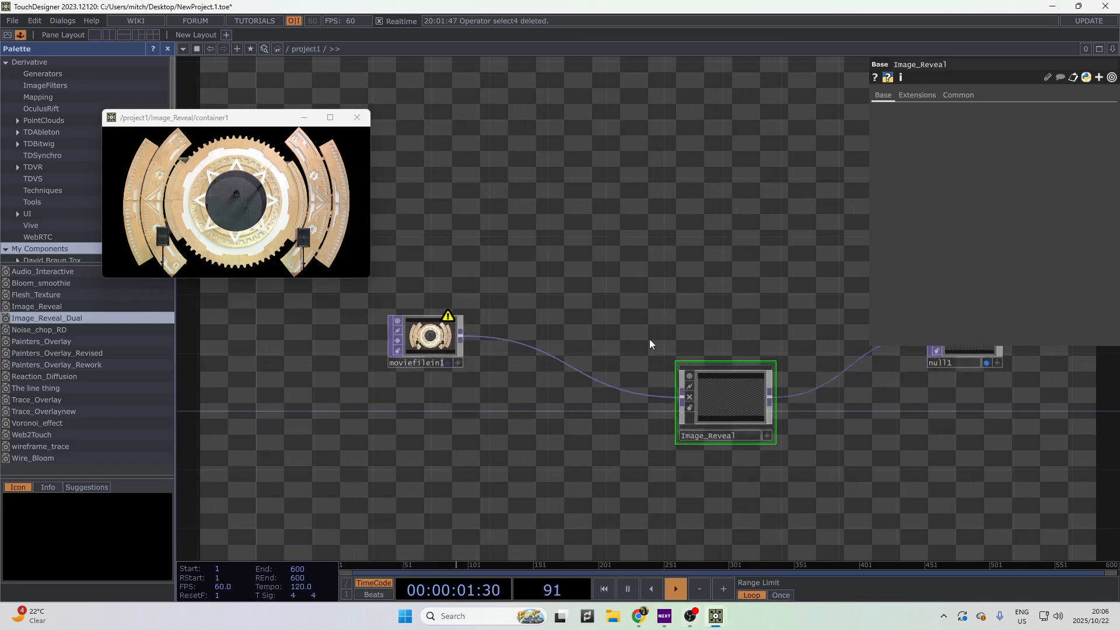
- Enter Image_Reveal and survey the Optical Flow Feedback and Image Reveal node groups
double_click(737, 391)
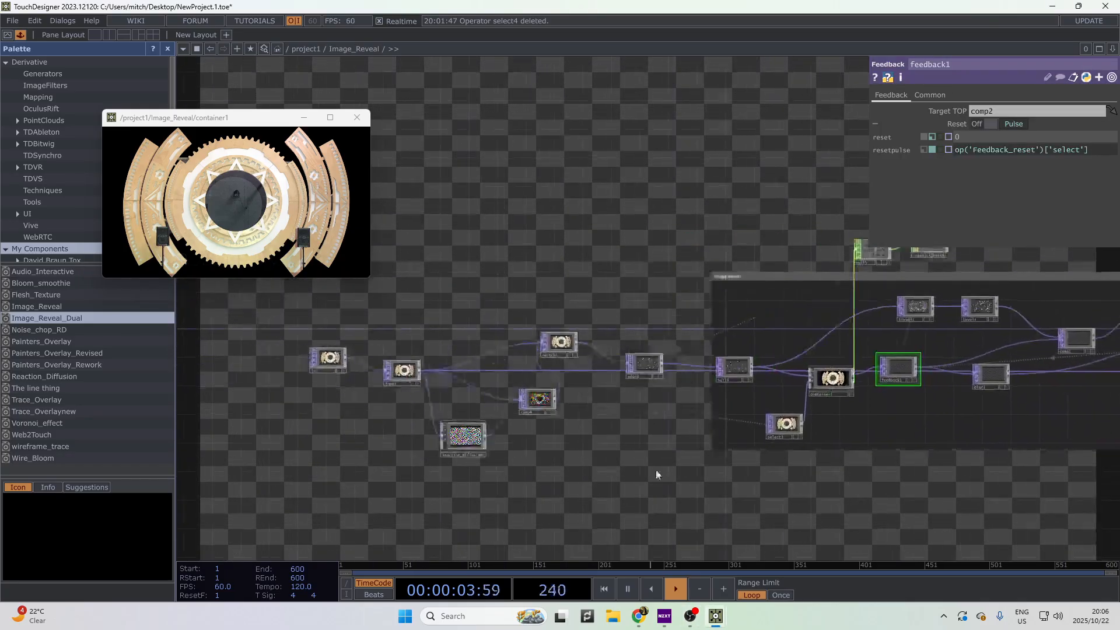
scroll(570, 445, "up", 5)
scroll(569, 436, "up", 4)
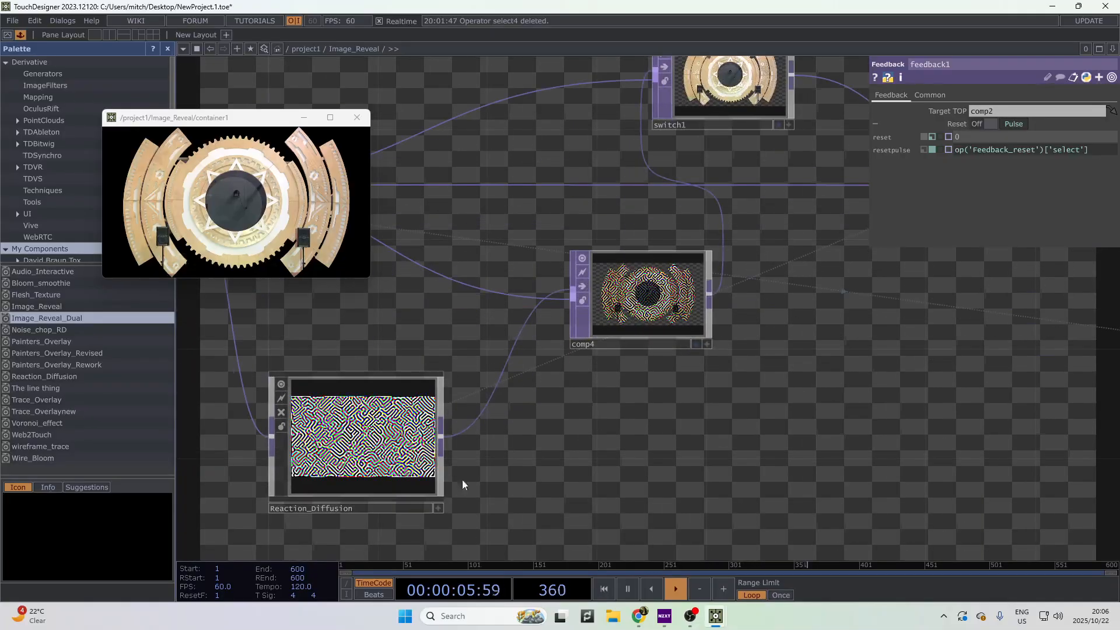
scroll(461, 481, "down", 9)
left_click_drag(786, 432, 628, 265)
left_click_drag(599, 413, 436, 600)
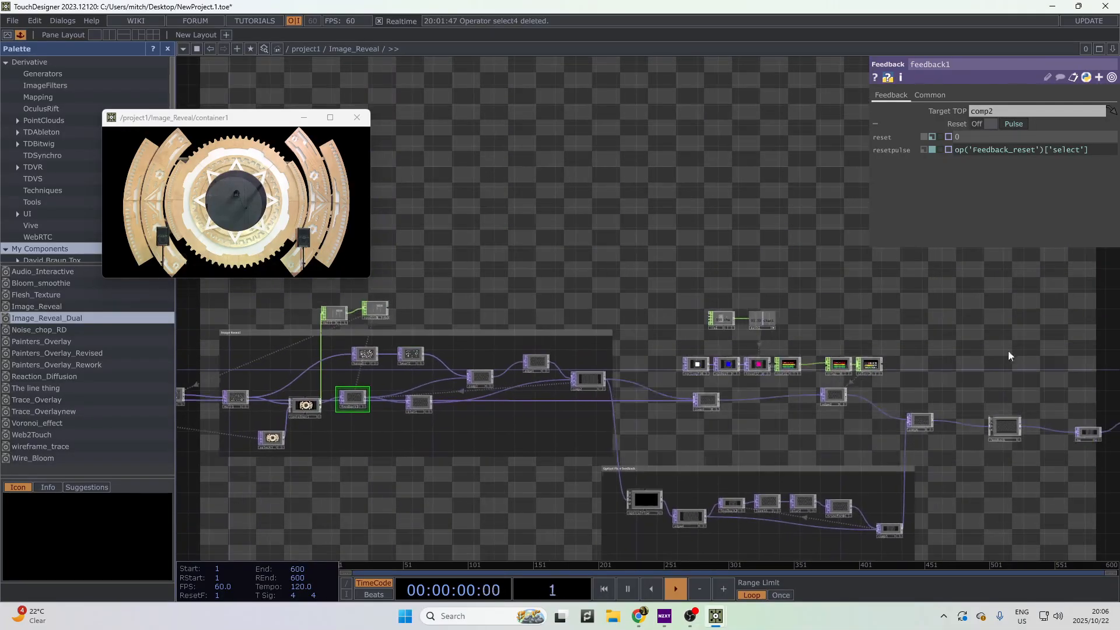
left_click_drag(559, 211, 656, 141)
scroll(490, 362, "up", 5)
left_click_drag(461, 451, 735, 493)
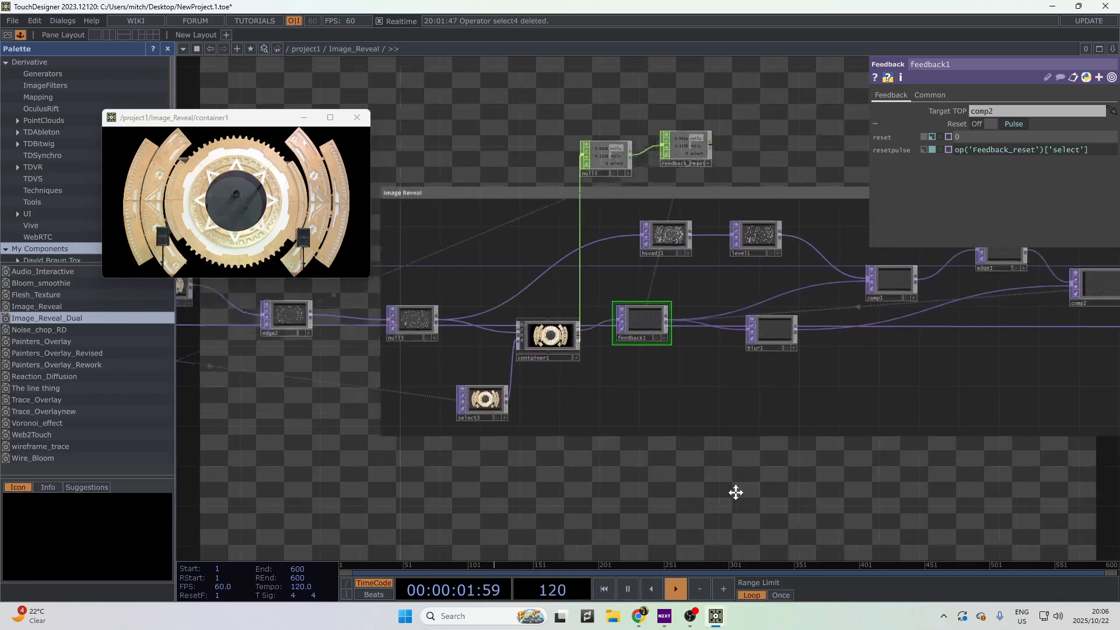
left_click_drag(614, 511, 454, 513)
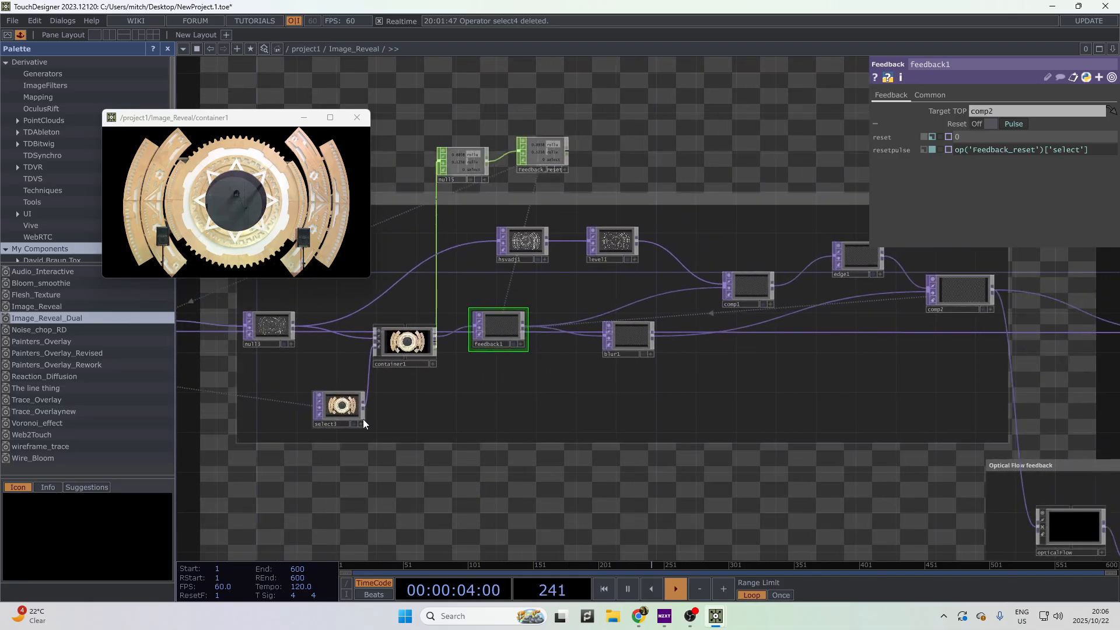
- Check container1's Look parameters, then zoom out to /project1
left_click(418, 345)
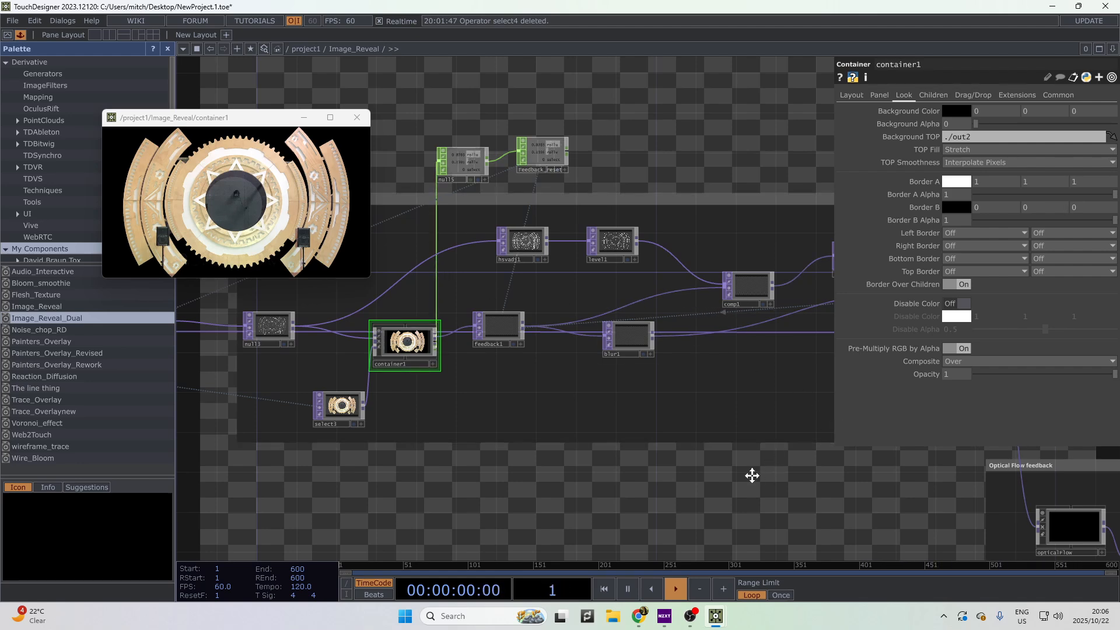
left_click_drag(750, 475, 250, 320)
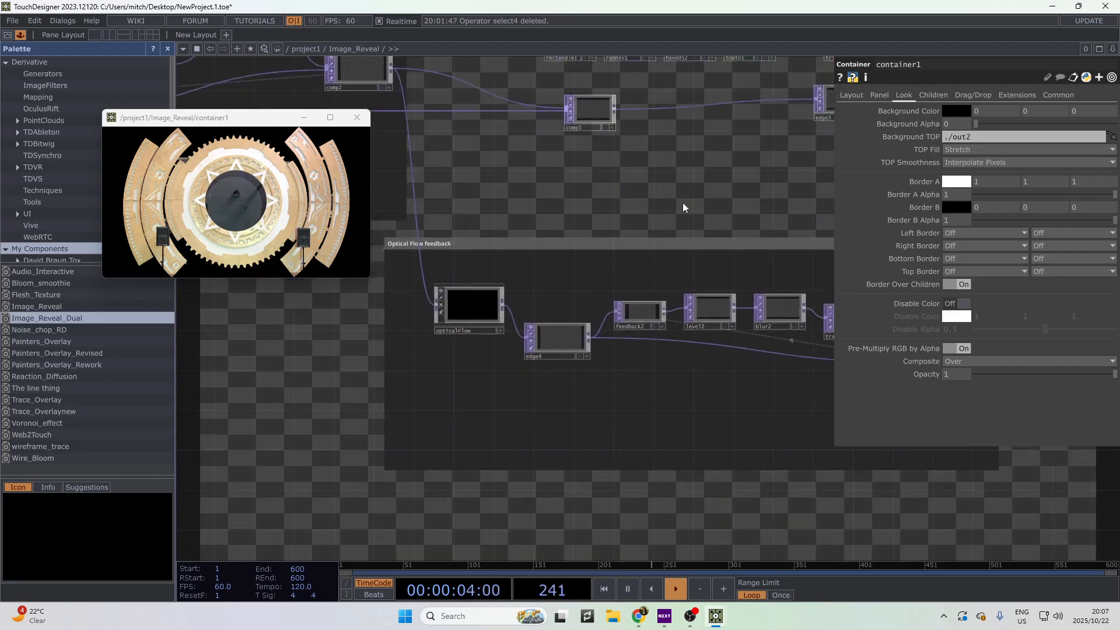
scroll(440, 317, "down", 6)
scroll(723, 435, "down", 6)
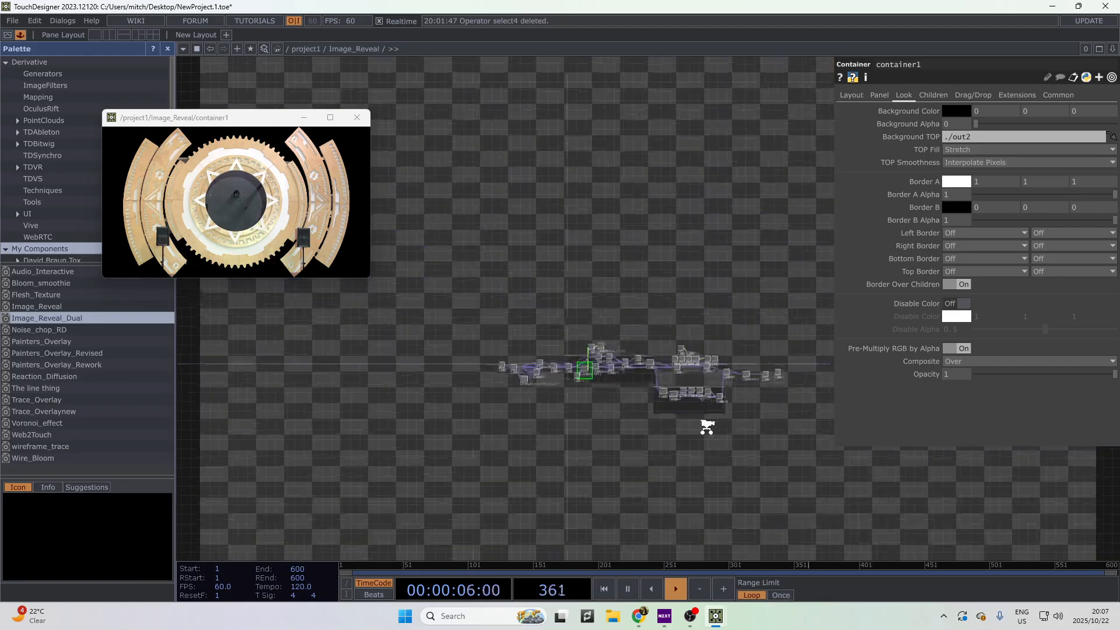
scroll(647, 407, "down", 4)
- Disconnect the moviefilein1→Image_Reveal and Image_Reveal→null1 wires
scroll(545, 380, "up", 3)
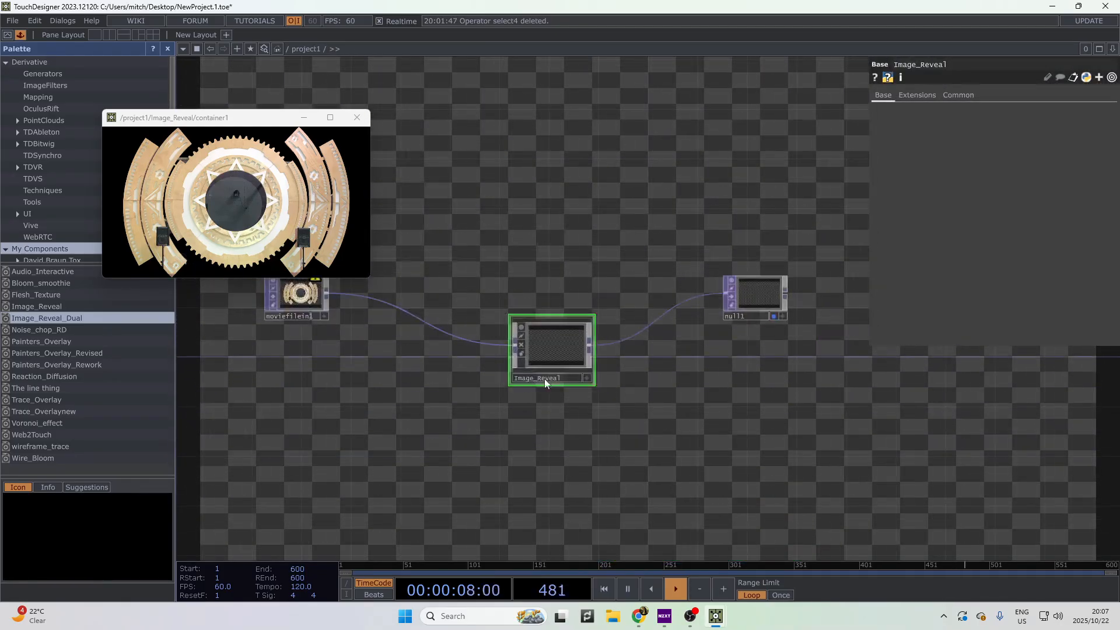
right_click(478, 339)
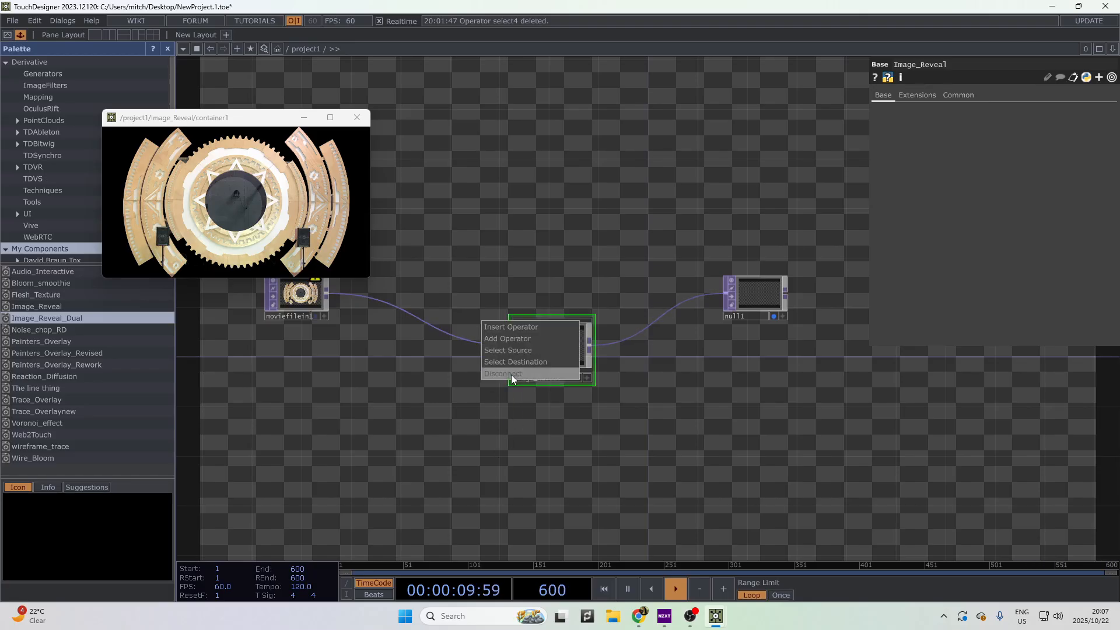
left_click(511, 374)
left_click_drag(575, 335, 513, 397)
right_click(601, 374)
right_click(606, 381)
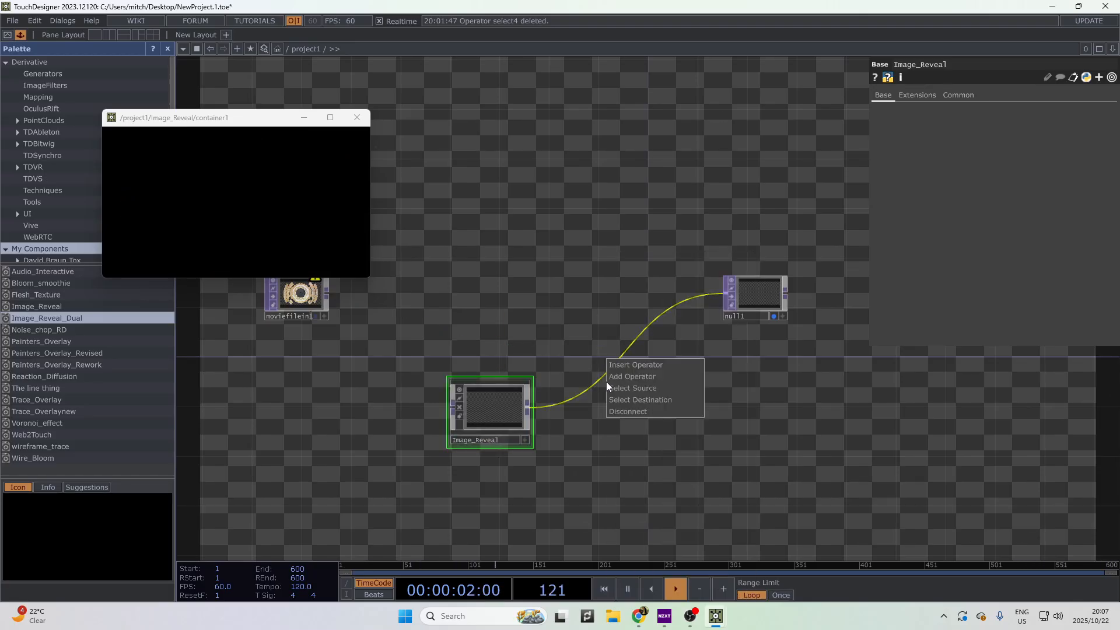
left_click(627, 415)
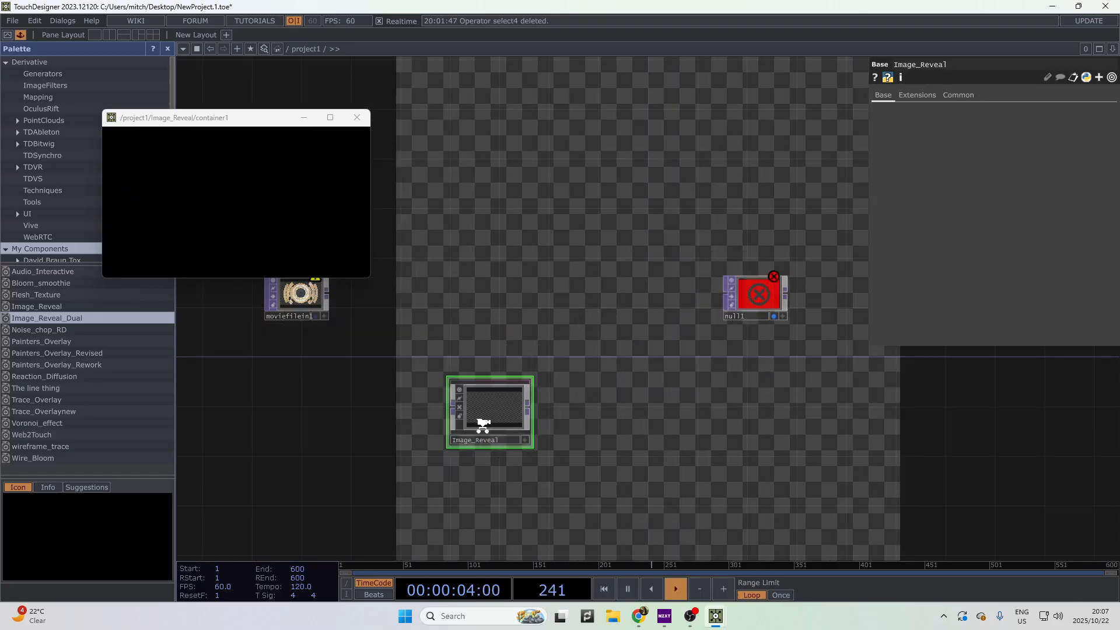
- Close the container1 preview and move Image_Reveal down and null1 to the right
scroll(477, 420, "up", 2)
left_click_drag(461, 185, 448, 328)
left_click(357, 118)
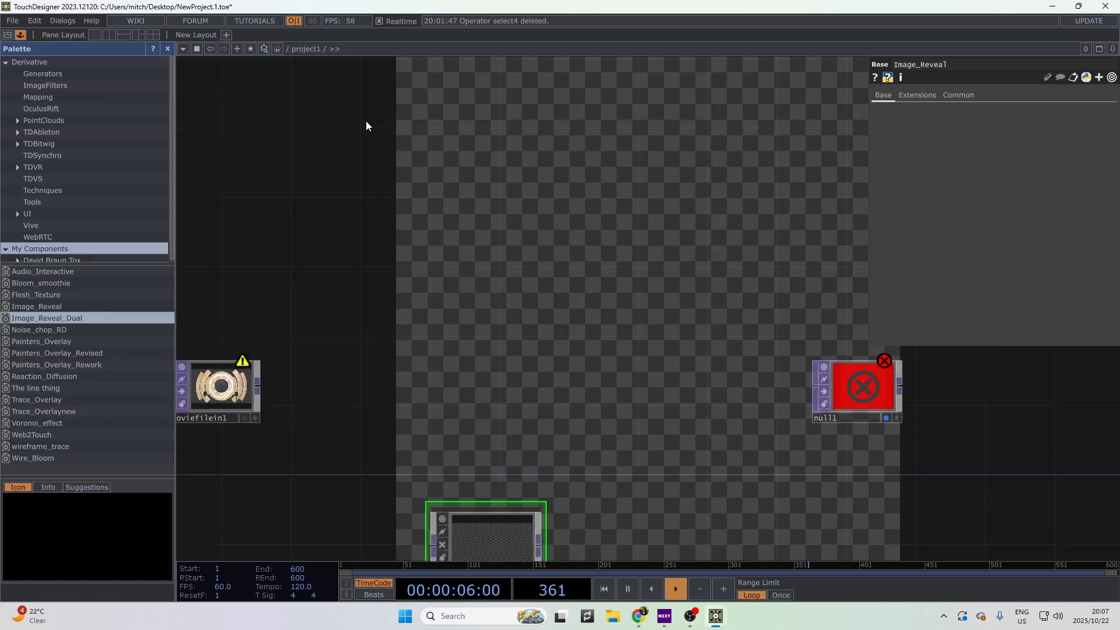
left_click_drag(768, 400, 507, 315)
scroll(506, 313, "down", 3)
left_click_drag(363, 412, 379, 574)
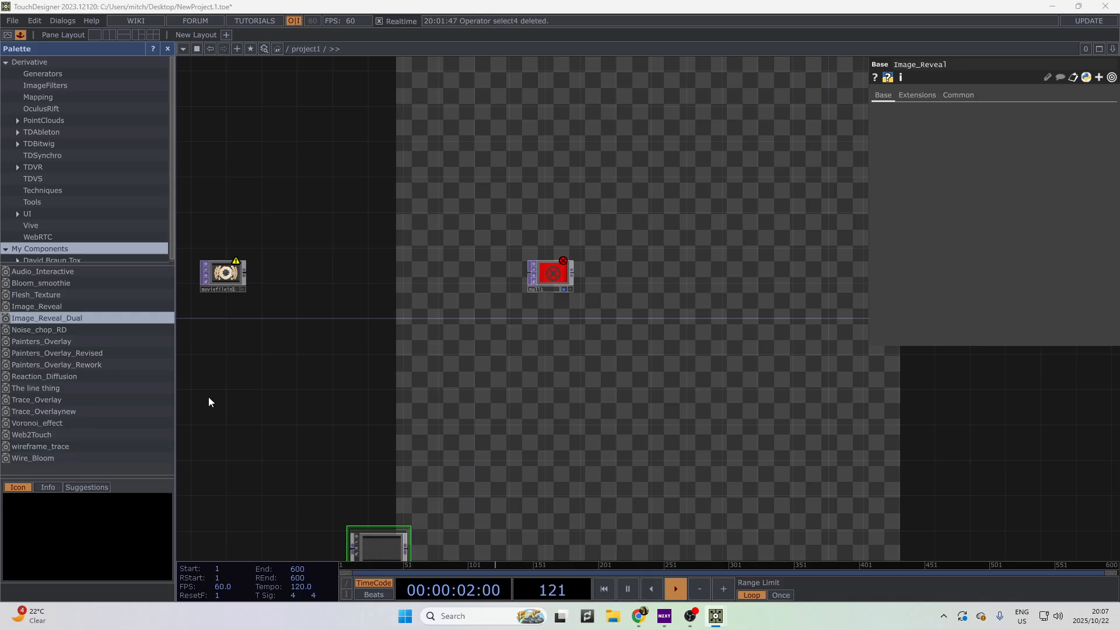
left_click_drag(550, 274, 746, 301)
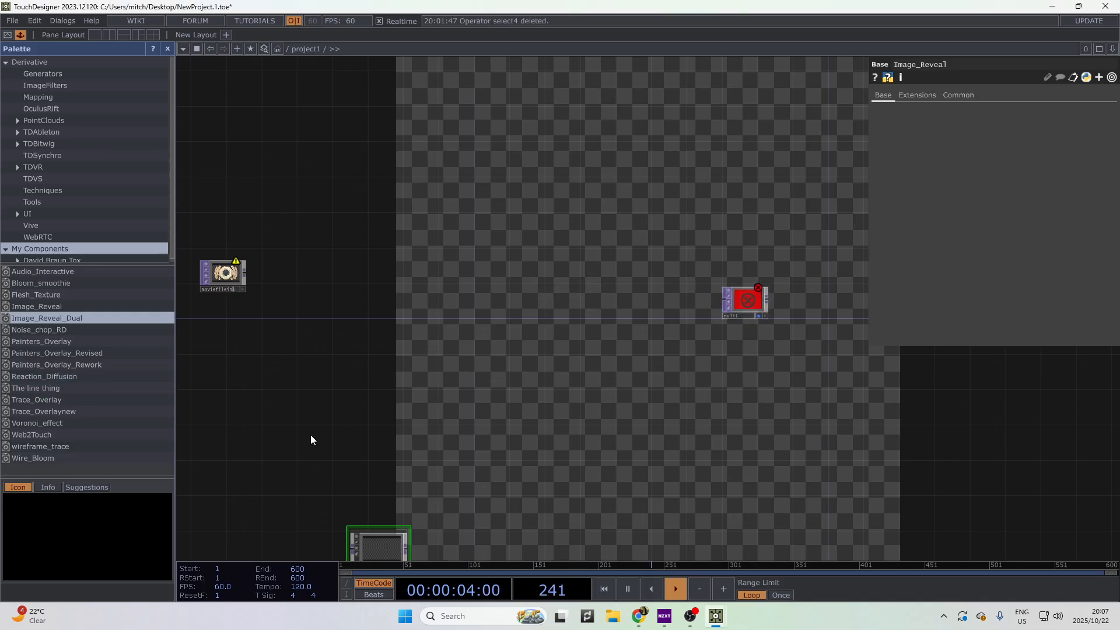
- Add an Edge TOP, edge1, next to moviefilein1
left_click_drag(455, 329, 380, 344)
scroll(222, 338, "up", 2)
left_click_drag(201, 290, 312, 305)
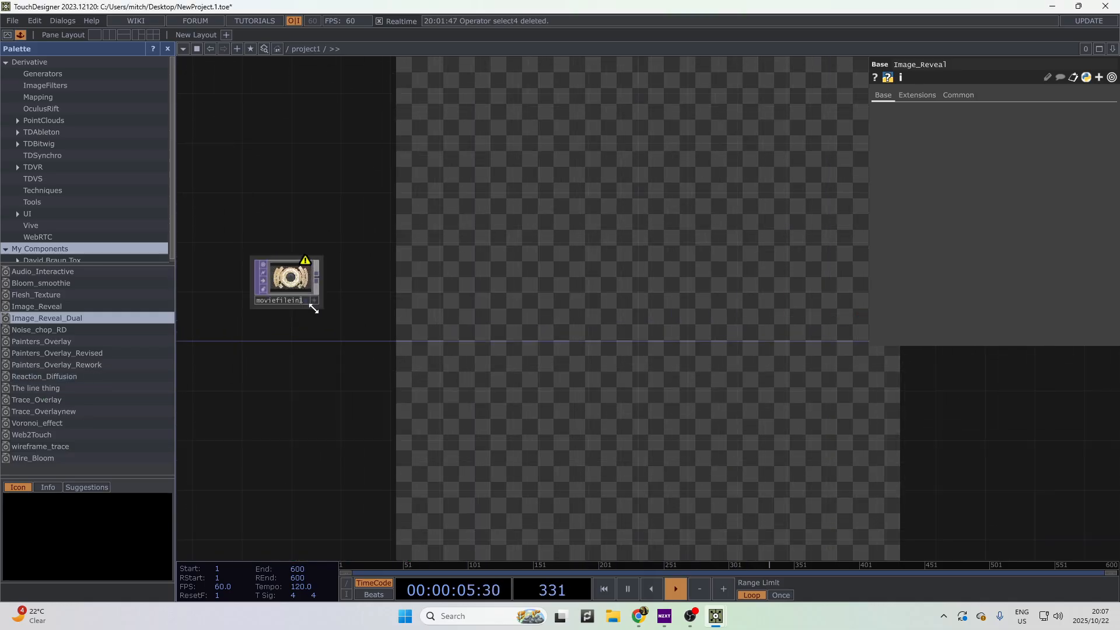
scroll(322, 279, "up", 2)
right_click(319, 279)
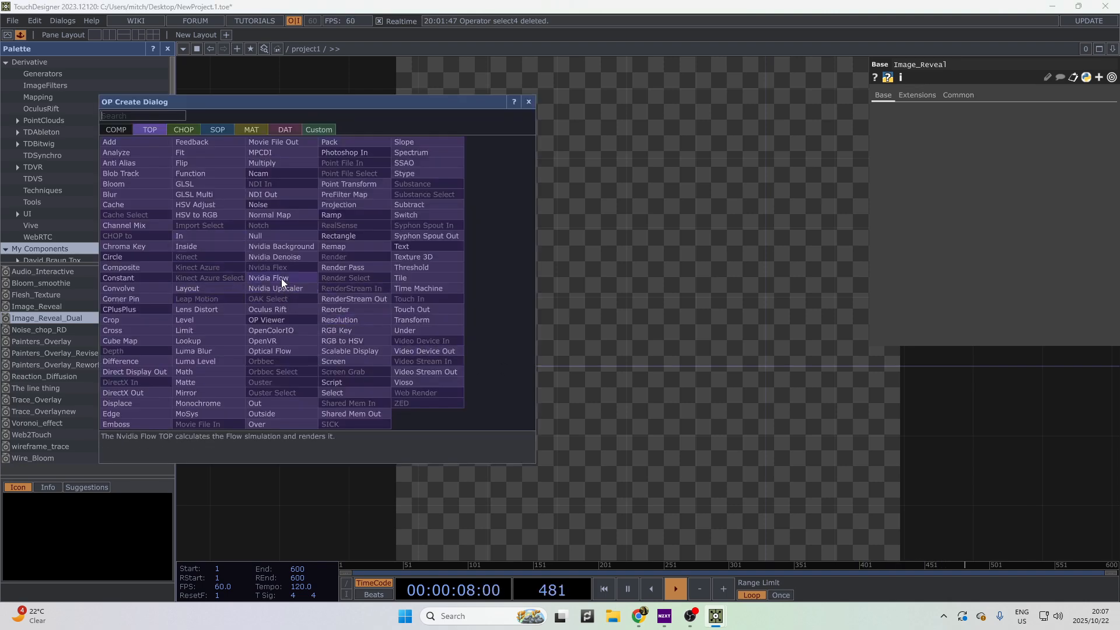
type("edge")
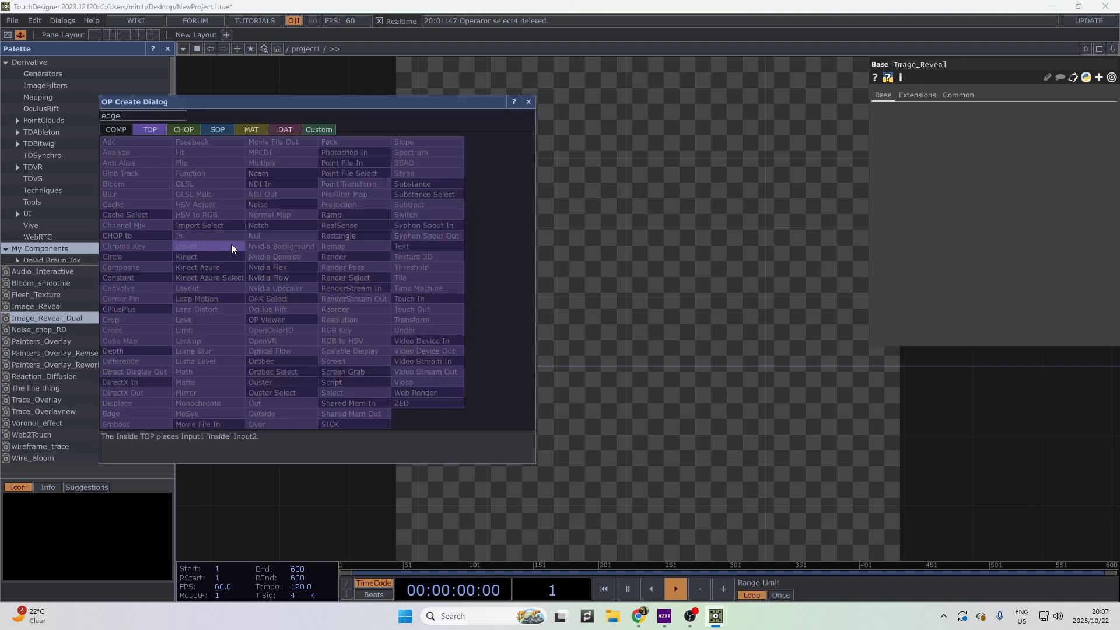
key("BackSpace")
key("Return")
left_click(363, 204)
left_click_drag(376, 194, 481, 247)
- Reposition edge1 further to the right of moviefilein1
scroll(514, 242, "up", 5)
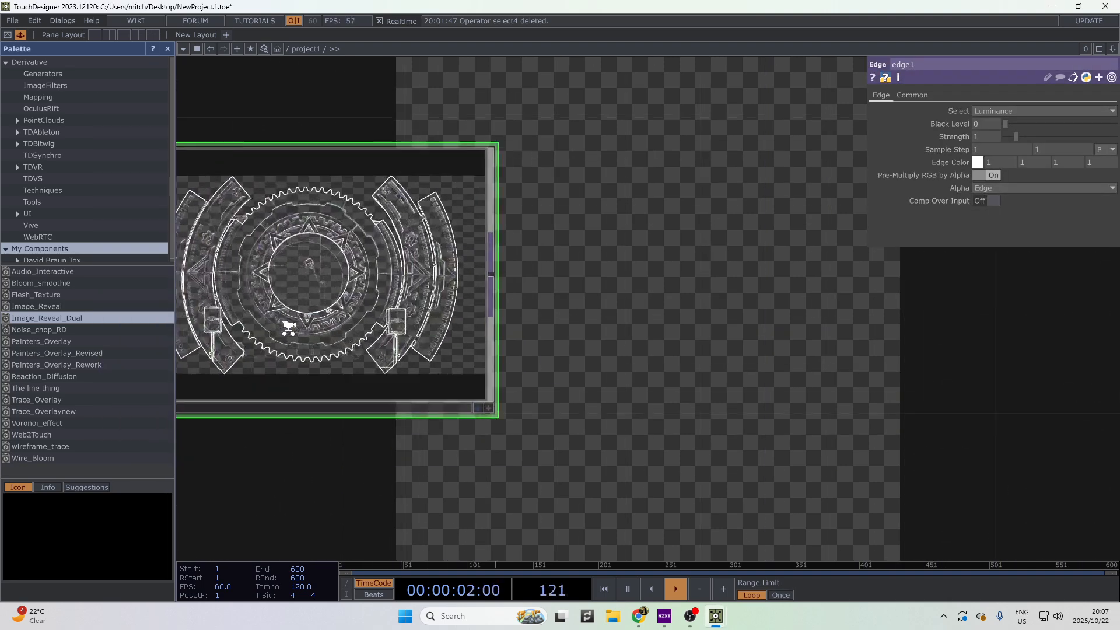
scroll(287, 324, "up", 2)
left_click_drag(847, 446, 1056, 562)
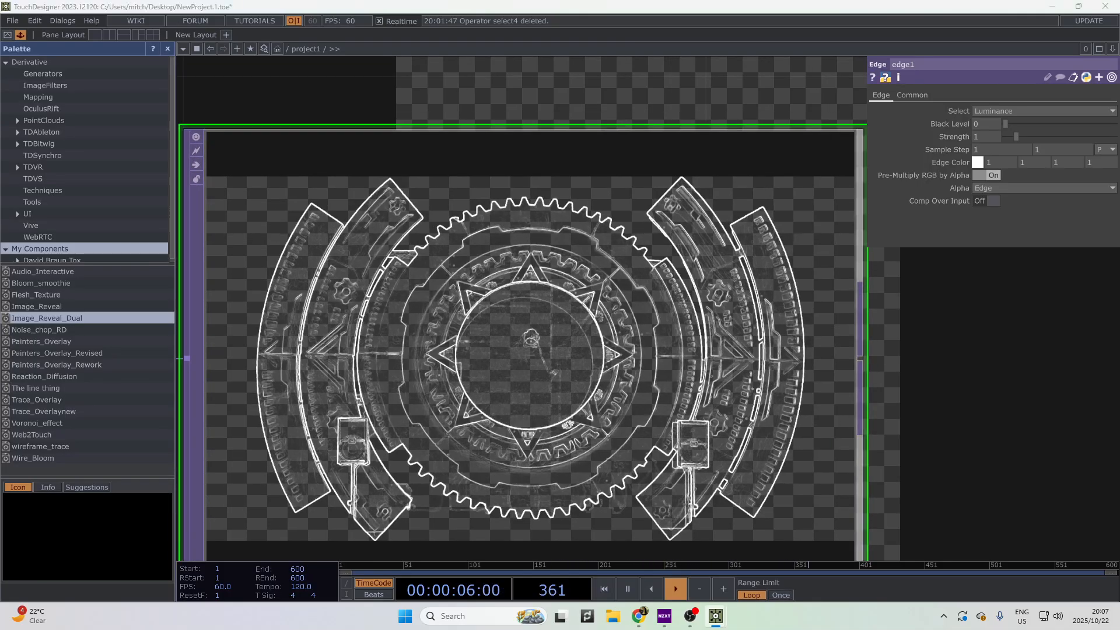
left_click_drag(966, 422, 430, 396)
scroll(720, 402, "down", 5)
scroll(461, 387, "down", 3)
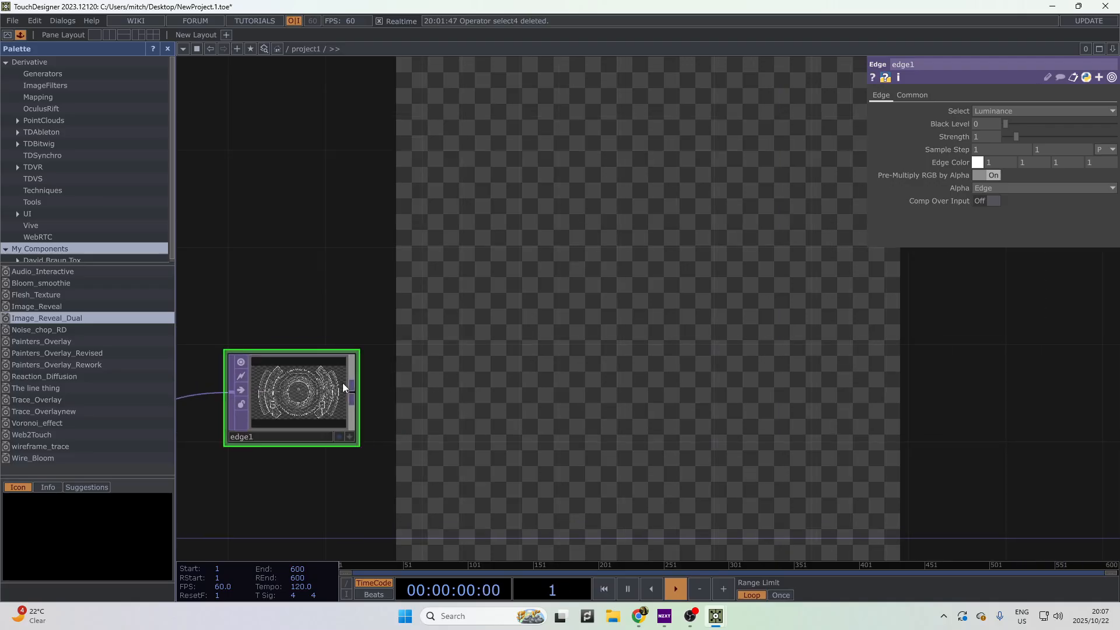
left_click_drag(644, 412, 816, 408)
key("ctrl+c")
key("ctrl+v")
left_click_drag(689, 420, 738, 420)
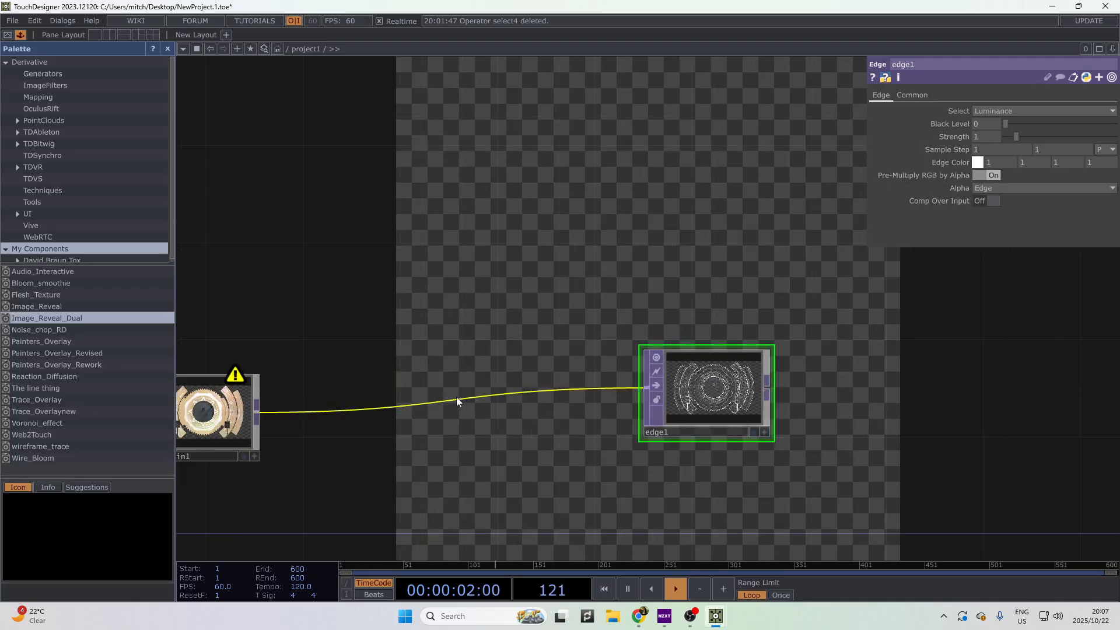
- Wire moviefilein1's output into edge1's input
right_click(456, 397)
left_click(472, 383)
left_click(339, 361)
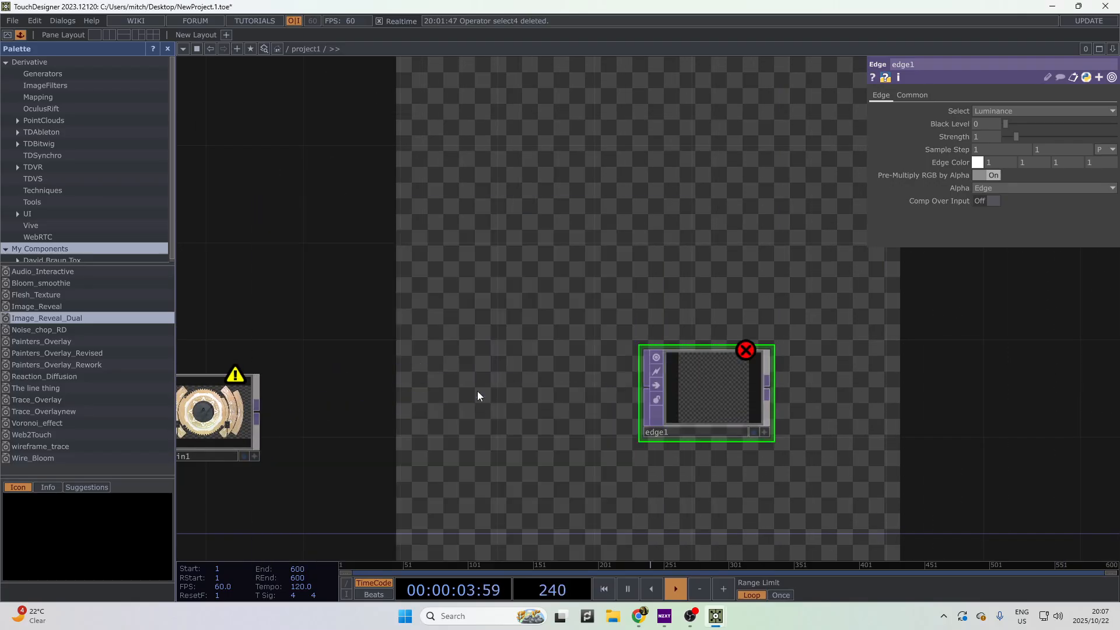
left_click_drag(262, 414, 643, 371)
left_click_drag(262, 419, 666, 390)
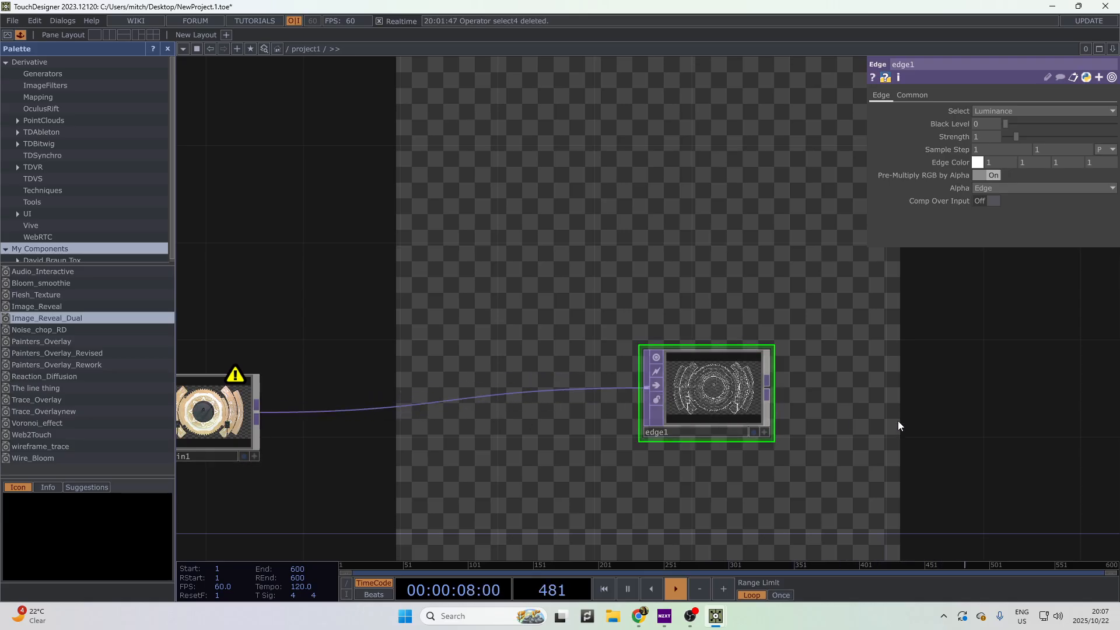
- Tidy the layout, nudging edge1 into place and moving null1 right and up
left_click_drag(898, 421, 870, 419)
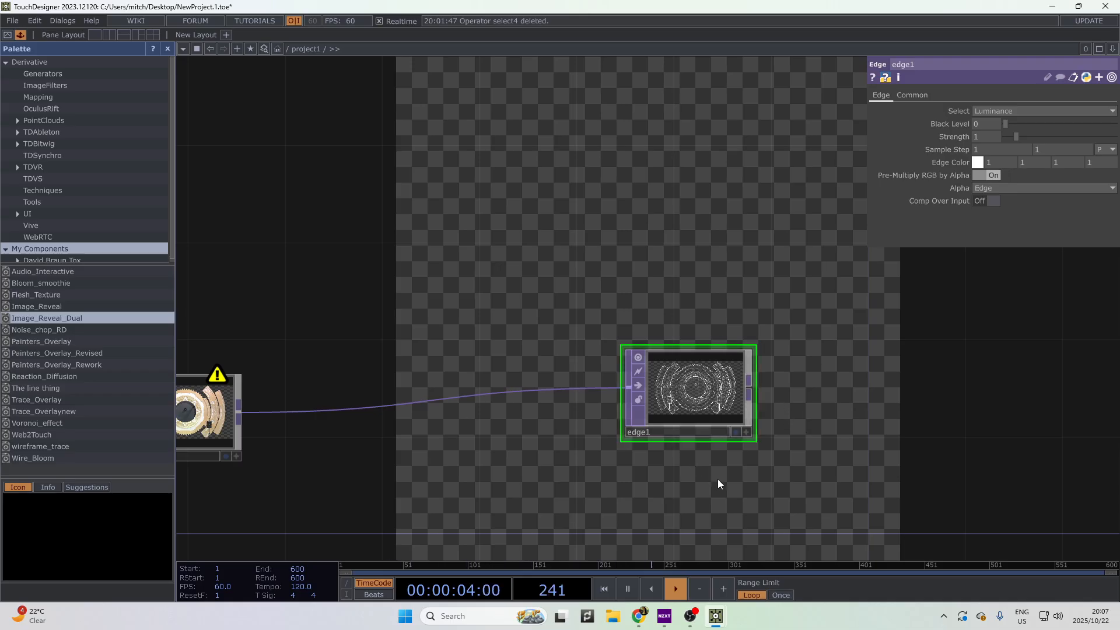
left_click_drag(679, 443, 512, 435)
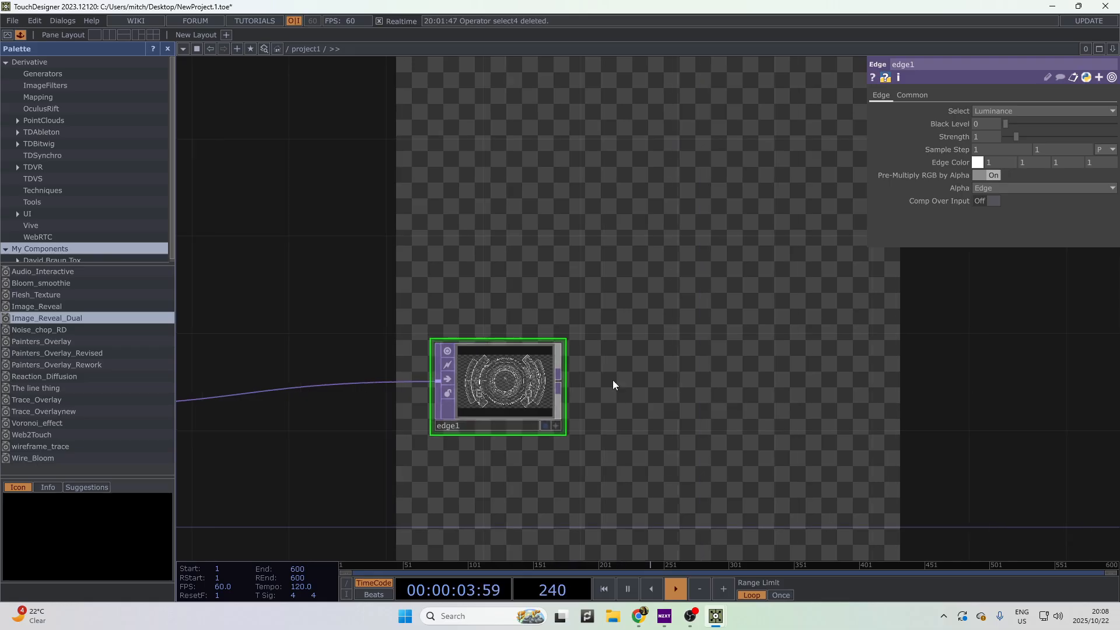
scroll(578, 379, "down", 4)
left_click_drag(538, 391, 550, 417)
left_click_drag(510, 440, 274, 470)
left_click_drag(770, 479, 881, 442)
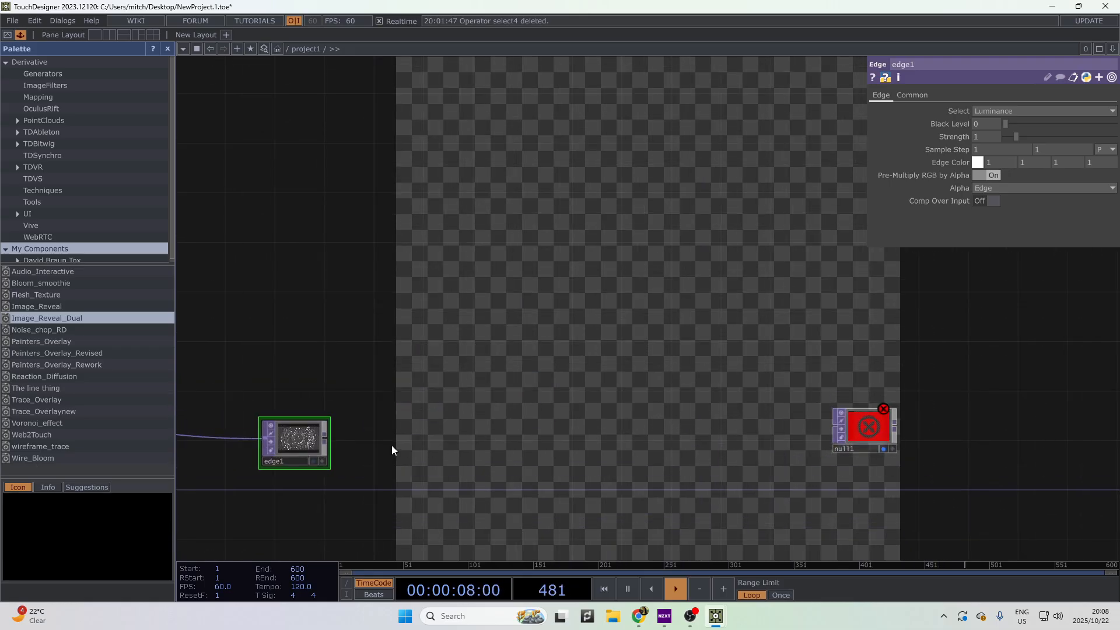
left_click_drag(301, 434, 302, 410)
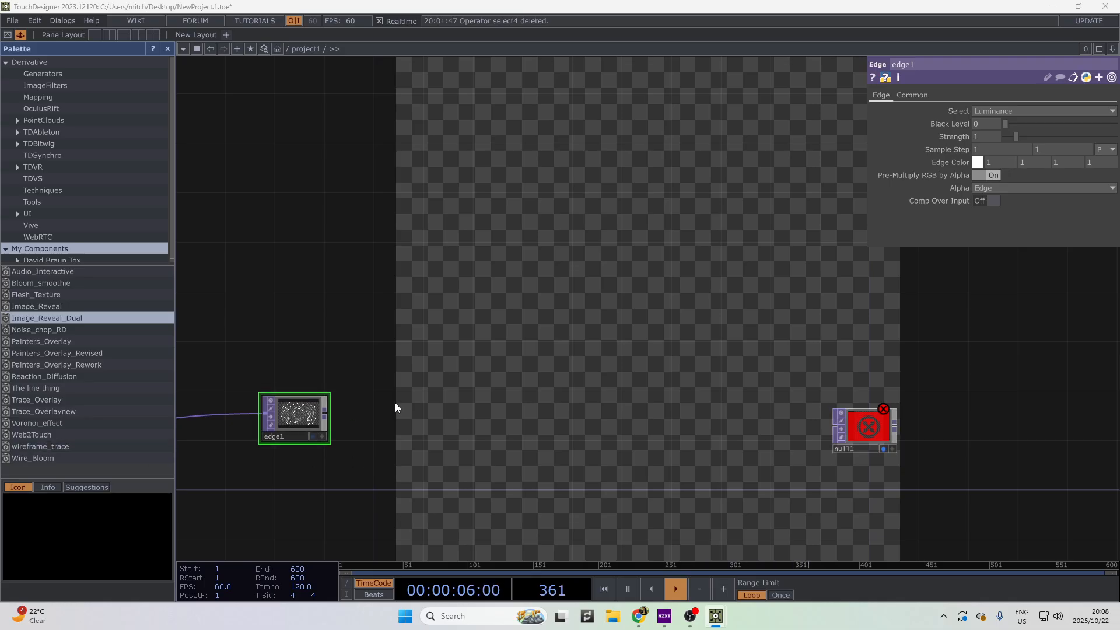
scroll(344, 434, "up", 3)
- Add a Circle TOP, circle1, and shrink its radius to 0.004
key("Tab")
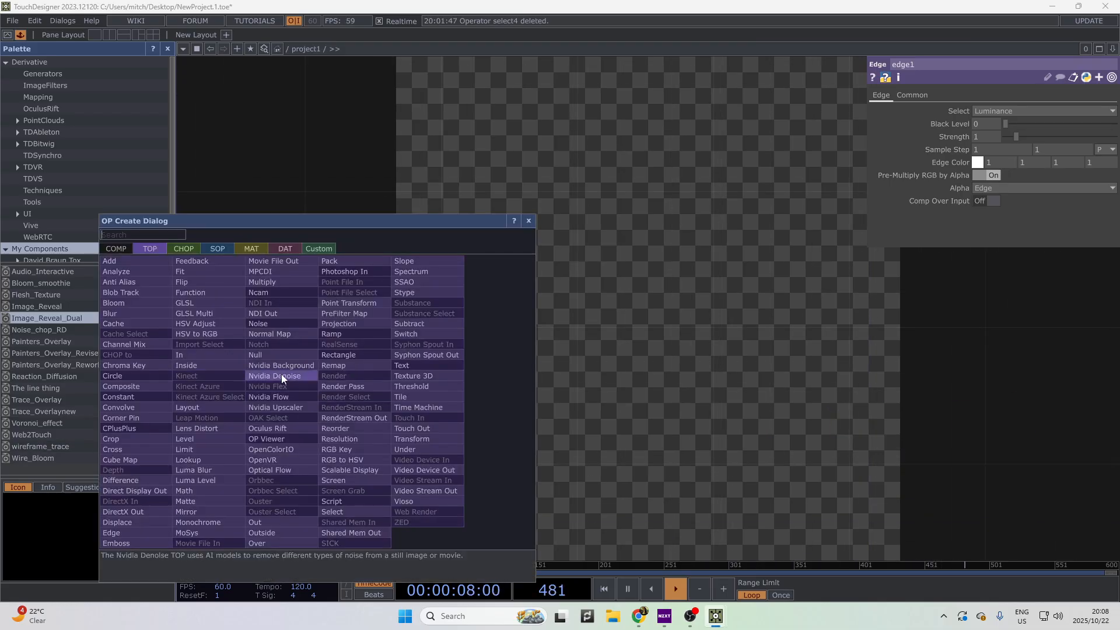
left_click(140, 378)
left_click(476, 463)
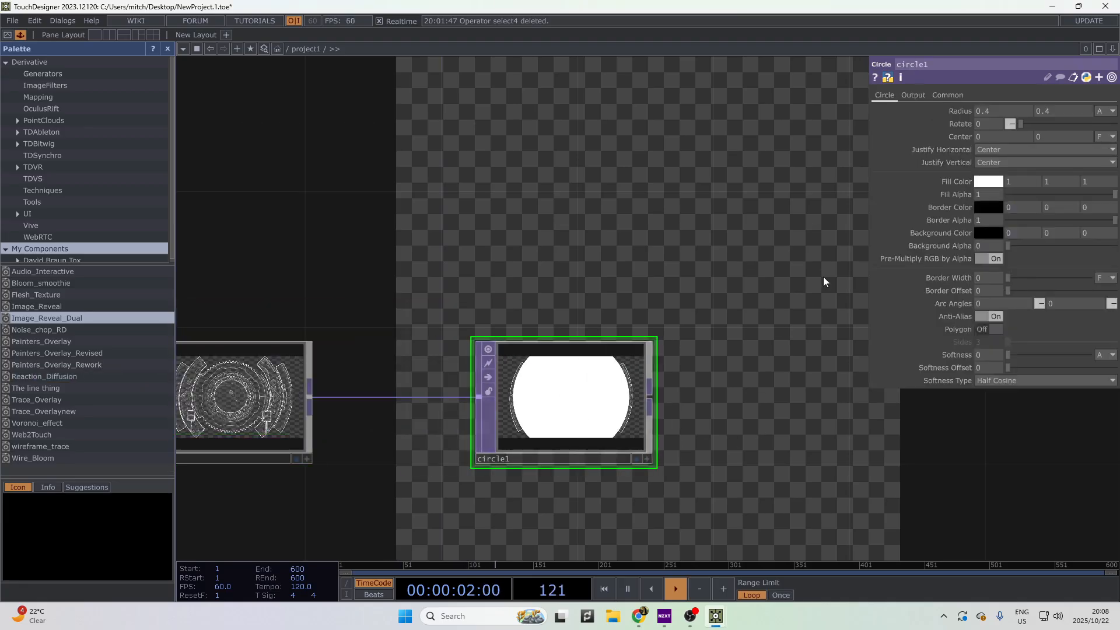
middle_click_drag(958, 109, 959, 137)
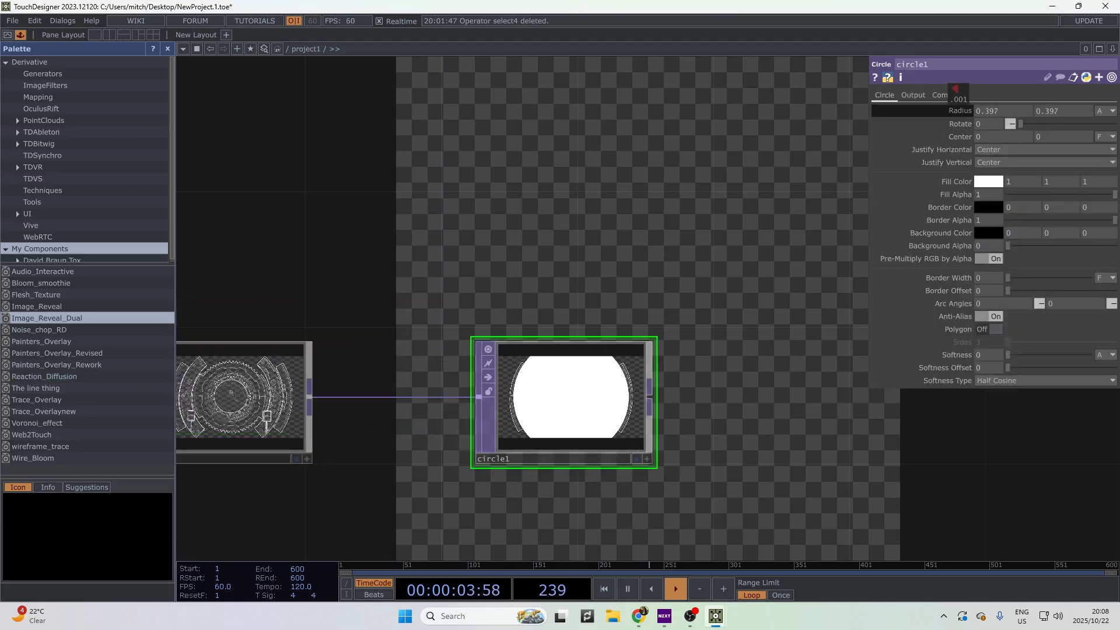
left_click(950, 95)
left_click(885, 95)
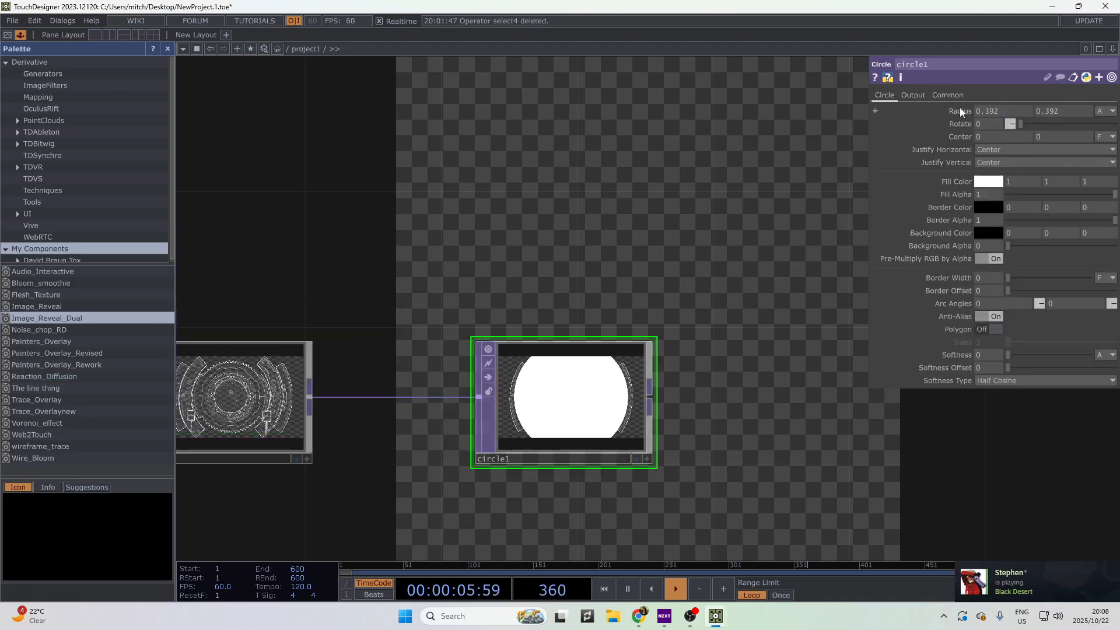
middle_click_drag(960, 110, 1052, 115)
- Move circle1 up and right, then disconnect its input wire
scroll(628, 451, "up", 5)
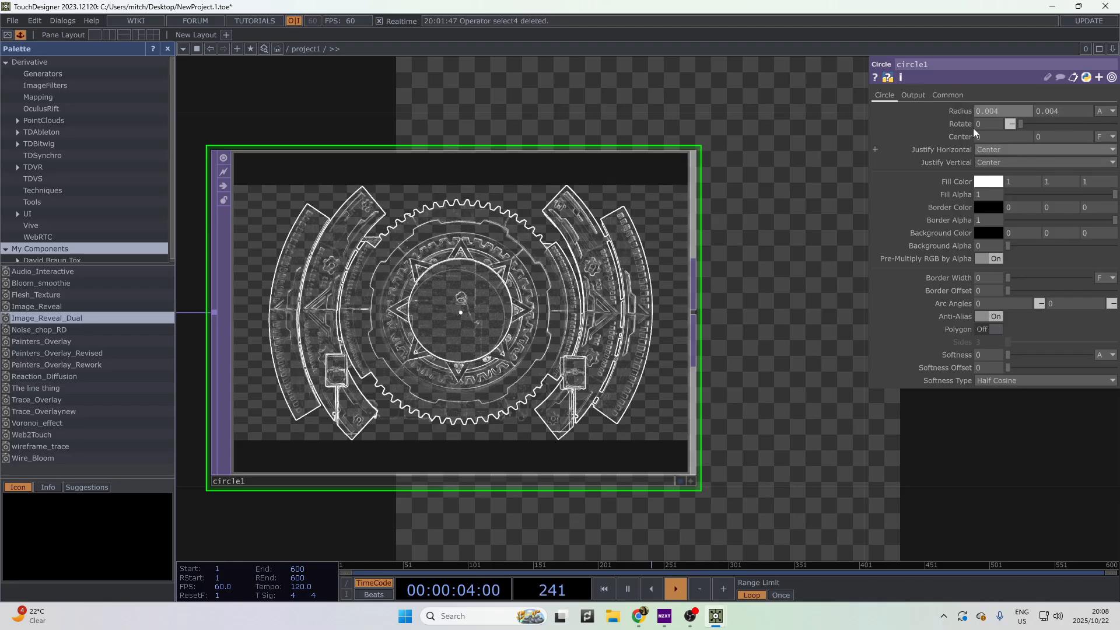
scroll(694, 314, "down", 5)
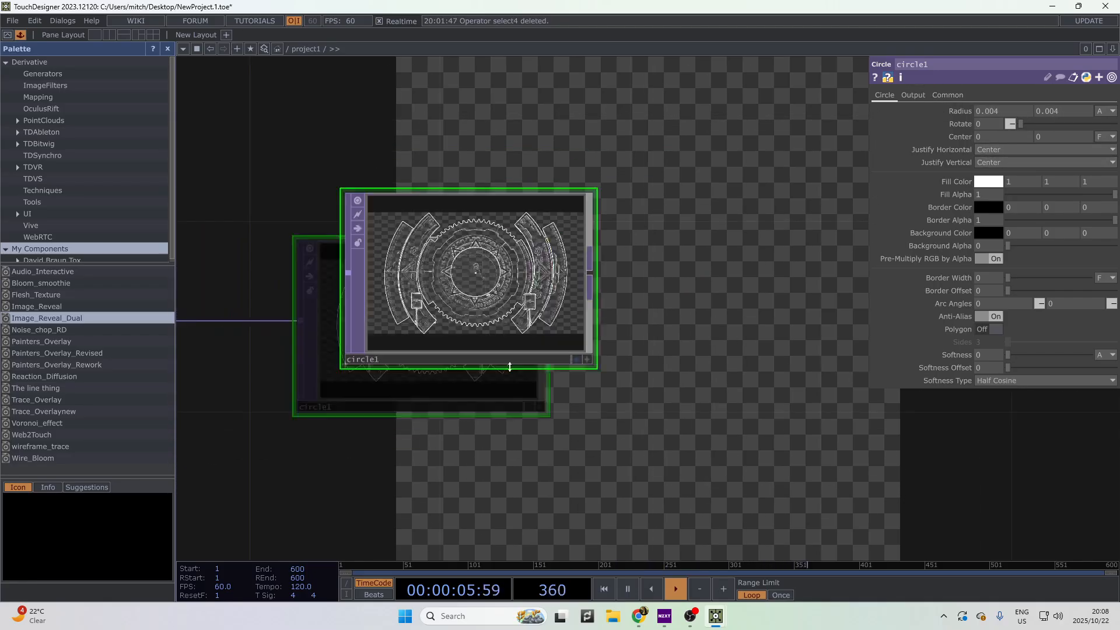
scroll(385, 395, "down", 3)
mouse_move(722, 378)
left_mouse_down()
mouse_move(385, 395)
mouse_move(321, 369)
mouse_move(728, 366)
left_mouse_up()
scroll(863, 378, "up", 6)
scroll(571, 308, "up", 1)
left_click_drag(571, 308, 759, 300)
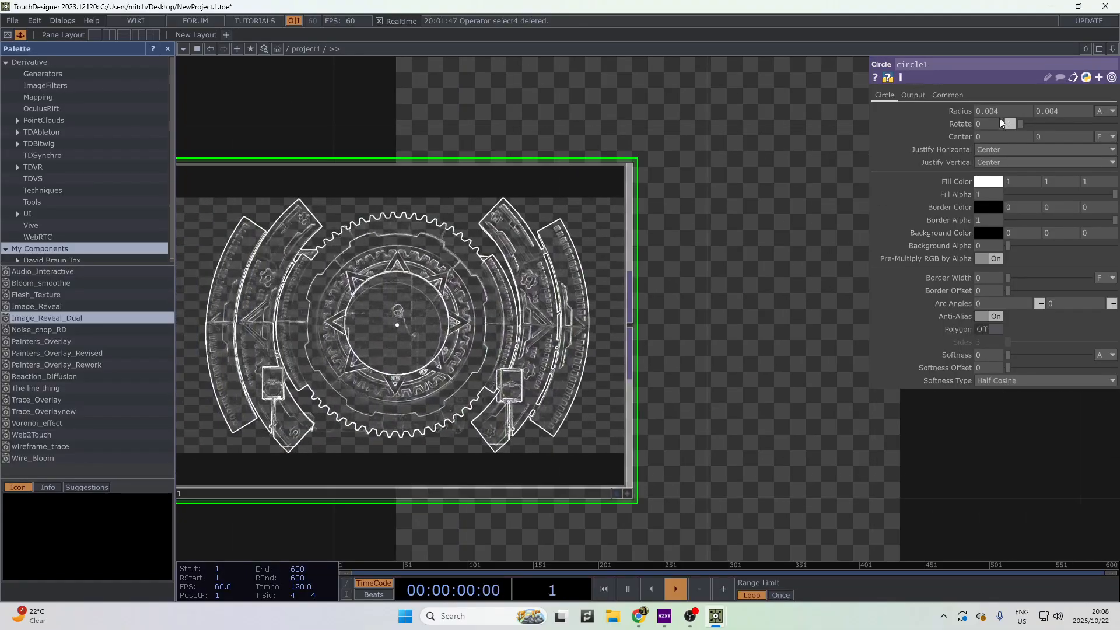
scroll(415, 324, "down", 5)
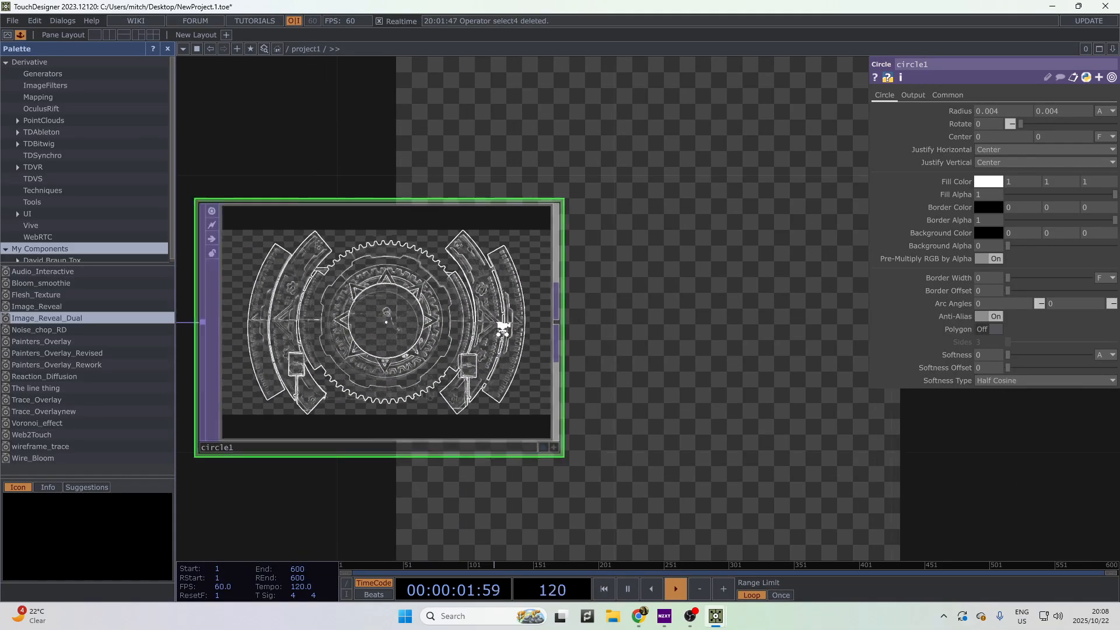
left_click_drag(413, 373, 460, 327)
left_click_drag(327, 348, 656, 341)
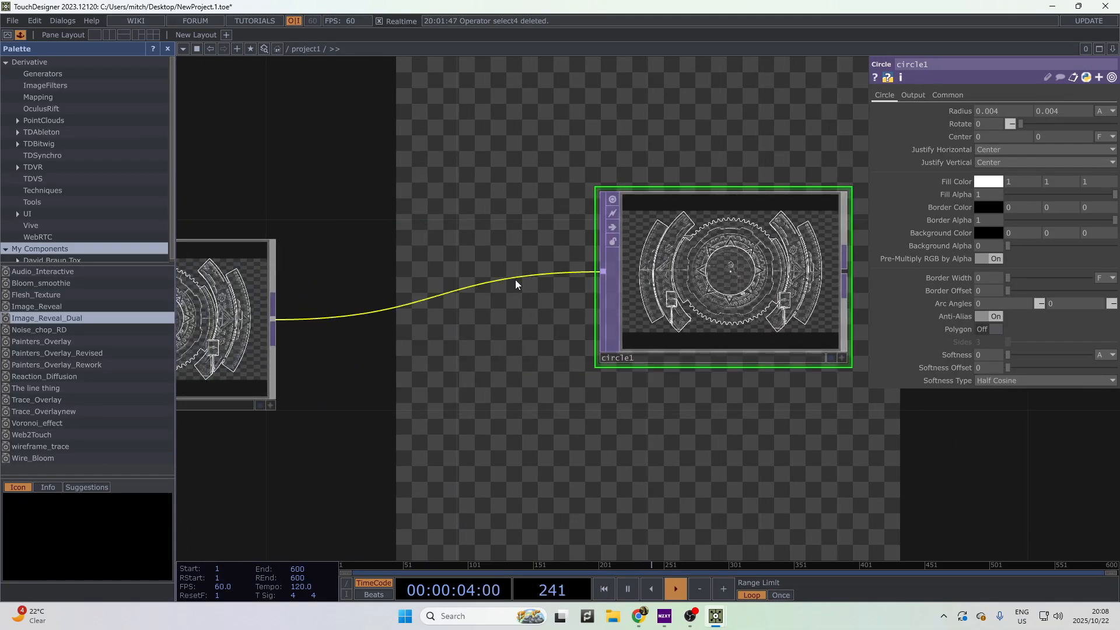
right_click(517, 280)
left_click(557, 322)
- Set circle1's resolution to the 1280x720 preset under Common
left_click_drag(852, 377, 719, 380)
scroll(632, 277, "down", 2)
scroll(631, 277, "down", 1)
left_click_drag(630, 271, 593, 236)
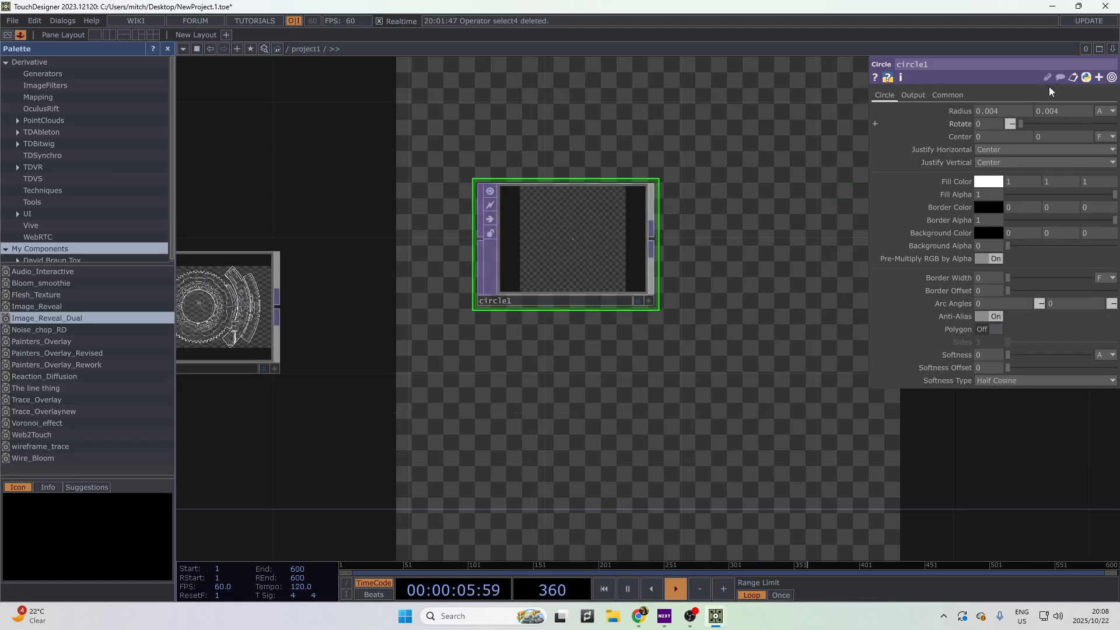
left_click(948, 95)
left_click(1110, 123)
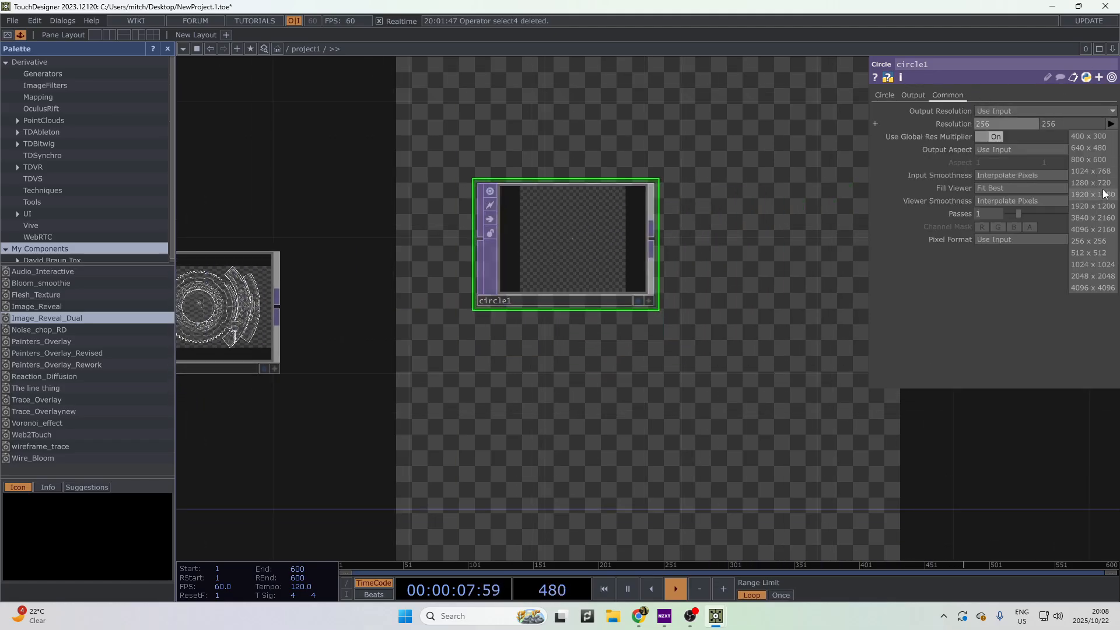
left_click(1102, 186)
left_click_drag(546, 367, 435, 379)
scroll(378, 358, "down", 3)
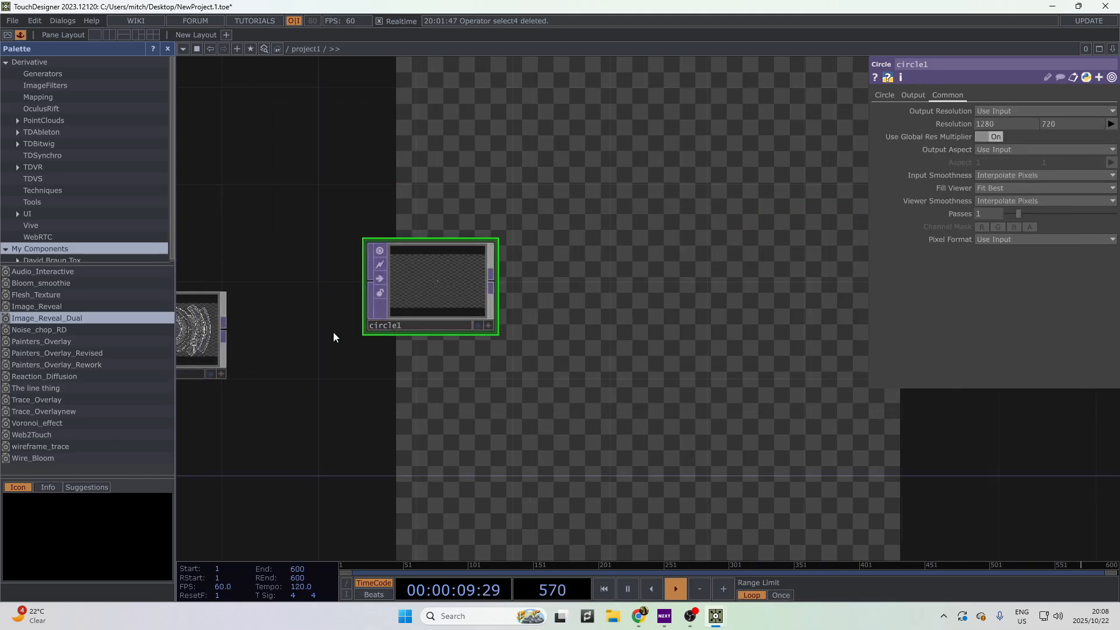
right_click(226, 329)
- Add a Composite comp1 after edge1, wire circle1 in as second input, and set Operation to Add
left_click(64, 320)
left_click(697, 357)
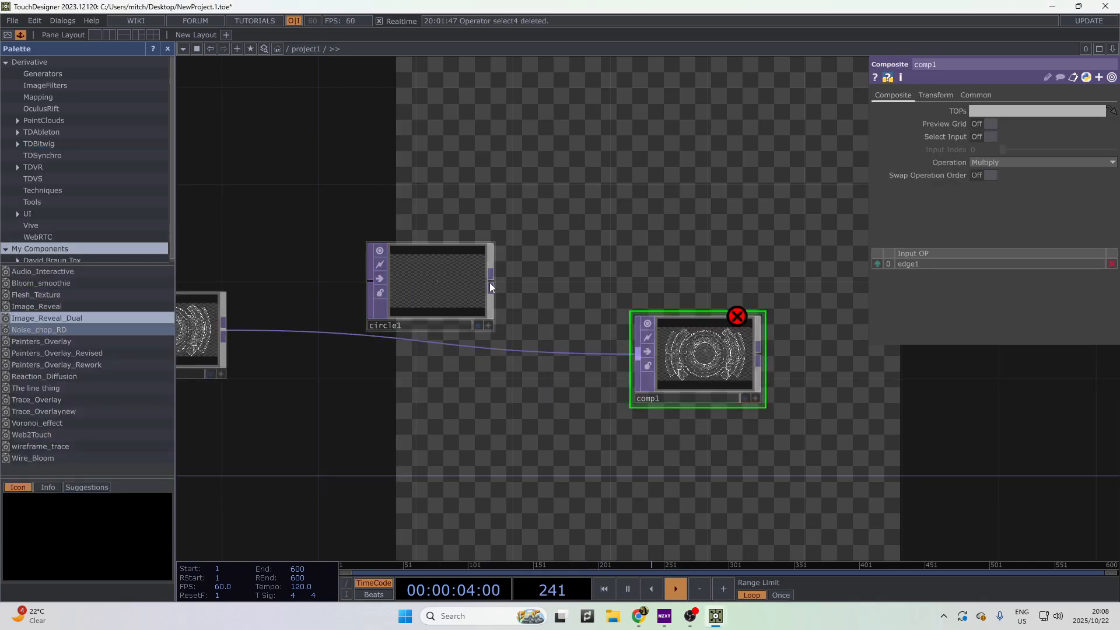
left_click_drag(490, 286, 645, 374)
left_click_drag(443, 320, 322, 324)
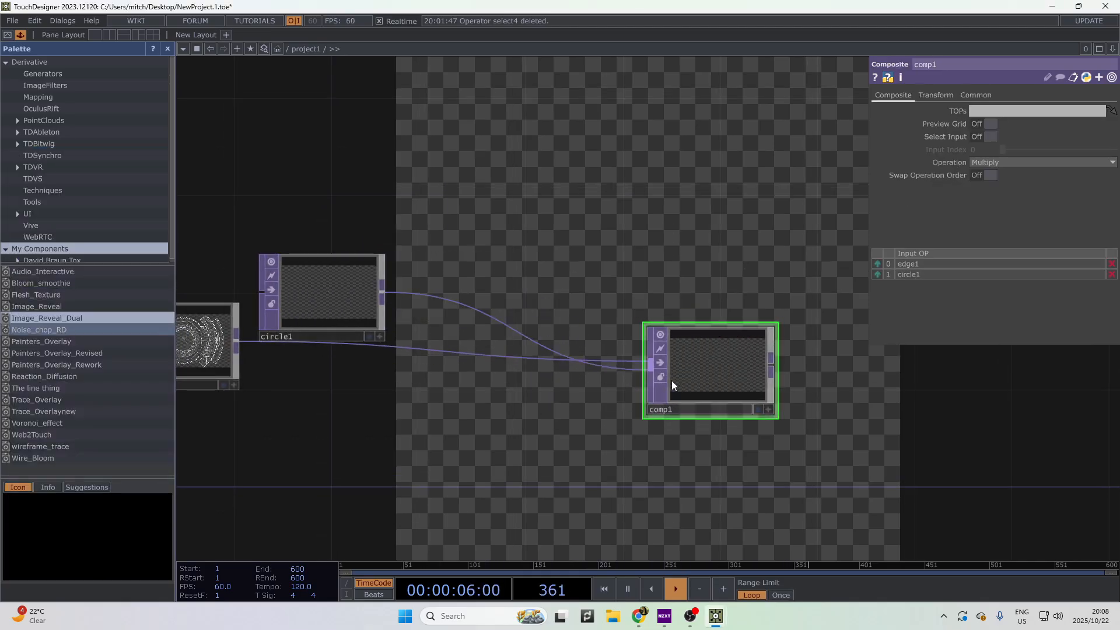
left_click(1006, 162)
left_click(1006, 163)
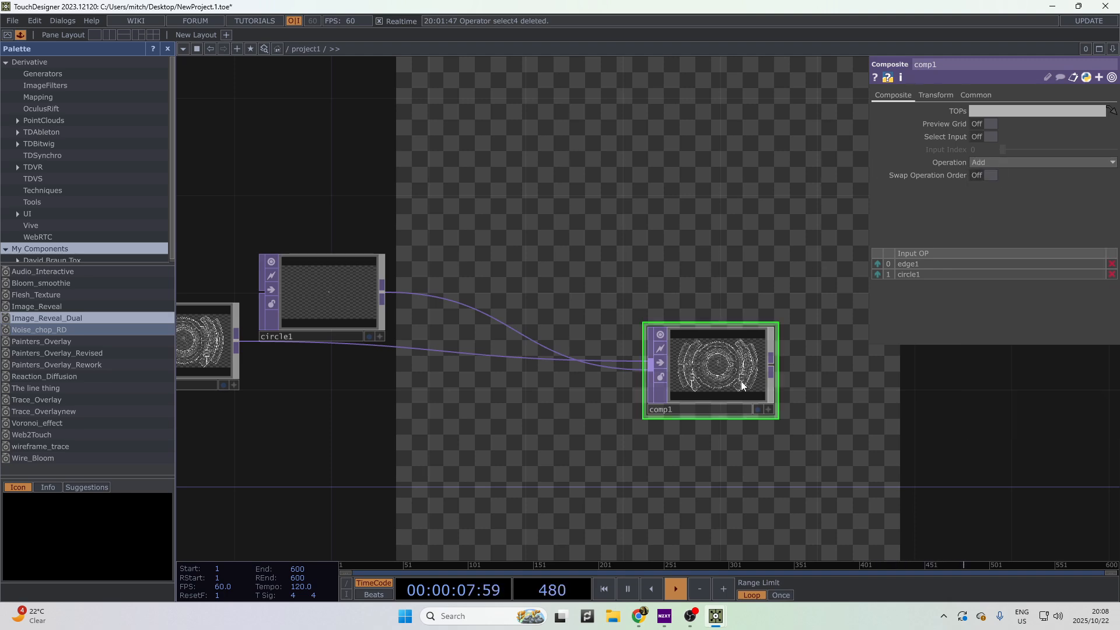
scroll(811, 313, "up", 3)
scroll(613, 333, "down", 5)
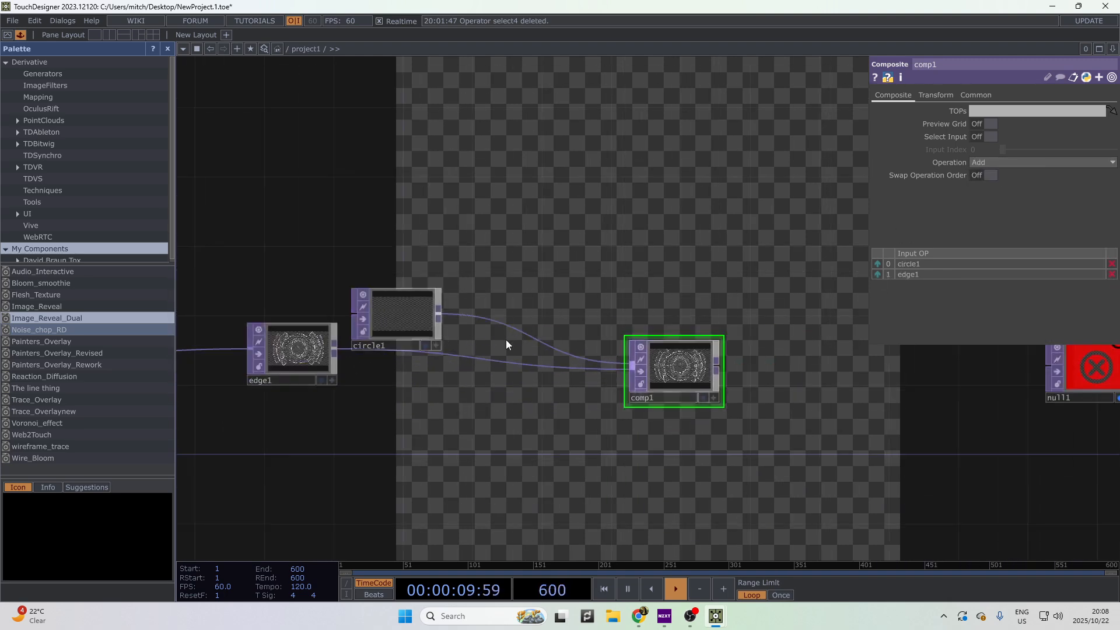
left_click_drag(708, 364, 796, 401)
- Insert a Transform TOP (transform1) on the circle1-to-comp1 wire, lined up with circle1
right_click(591, 364)
left_click(613, 348)
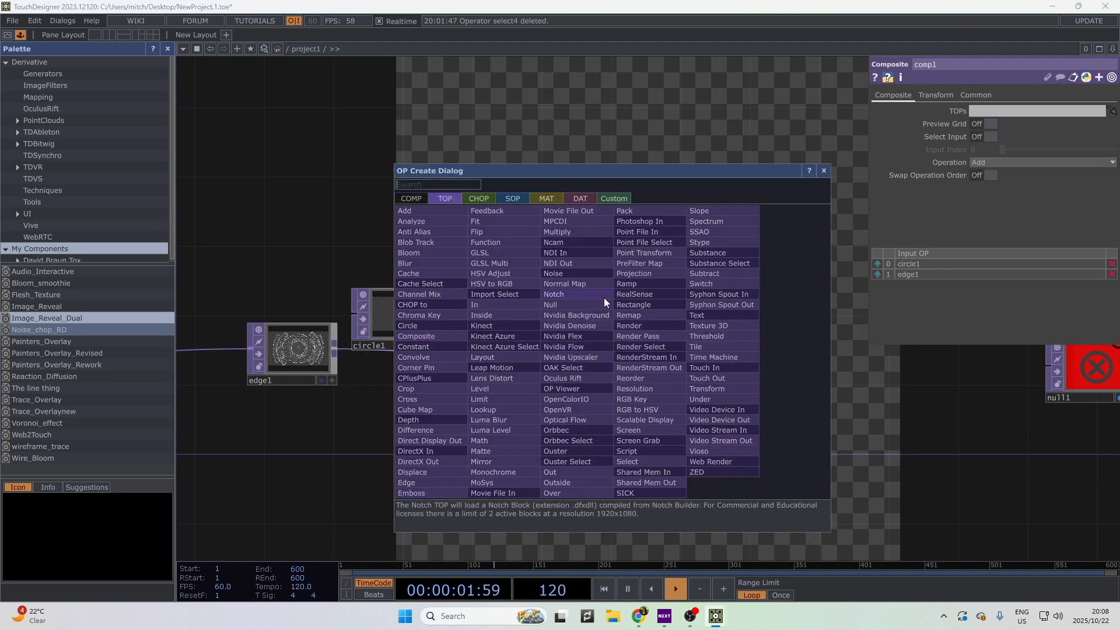
type("tawn")
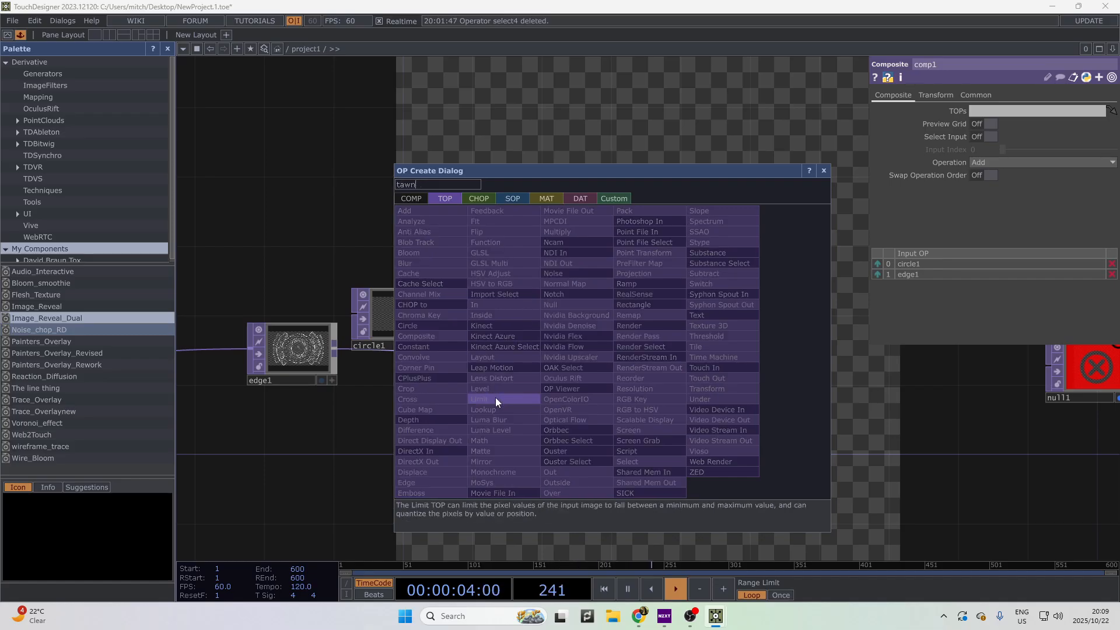
key("BackSpace")
key("BackSpace")
key("BackSpace")
type("rabns")
key("BackSpace")
key("BackSpace")
key("BackSpace")
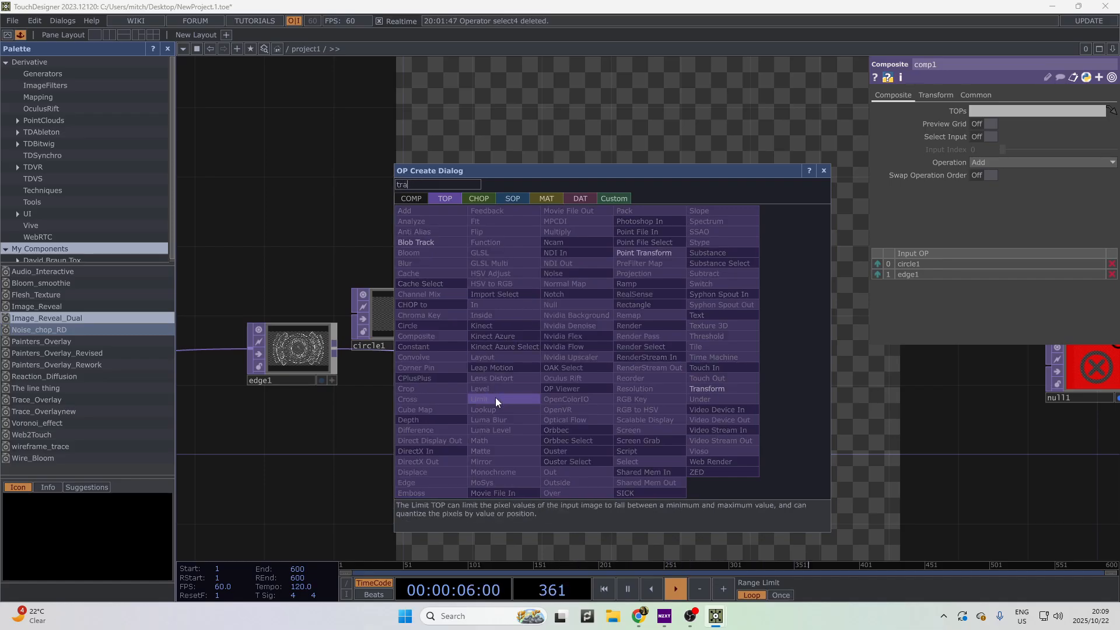
type("bns")
key("BackSpace")
key("BackSpace")
key("BackSpace")
type("nsfo")
key("Return")
left_click(495, 397)
left_click_drag(495, 397, 577, 320)
- Shift the circle down by setting transform1's Translate Y to -0.417
middle_click_drag(774, 350, 933, 408)
left_click_drag(899, 500, 803, 322)
middle_click_drag(1067, 127, 1032, 127)
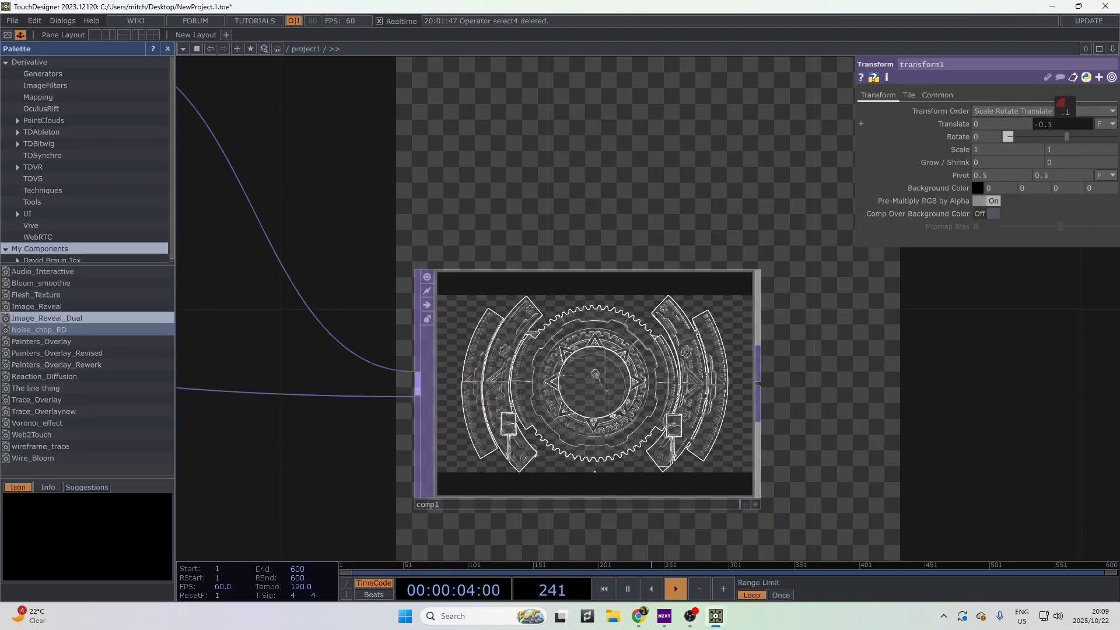
scroll(665, 343, "up", 6)
scroll(770, 278, "down", 4)
left_click_drag(770, 278, 647, 142)
middle_click_drag(1062, 149, 1060, 121)
- Move null1 down and to the right in the network
scroll(665, 412, "down", 7)
left_click_drag(761, 358, 561, 324)
scroll(560, 324, "down", 4)
left_click_drag(806, 334, 806, 386)
left_click_drag(589, 385, 514, 386)
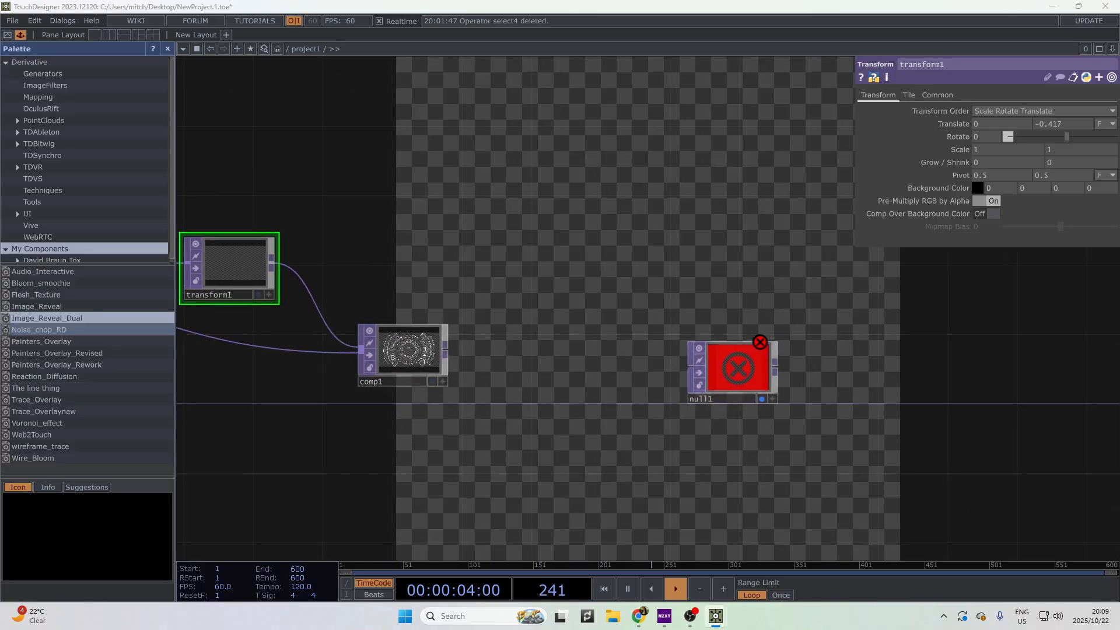
left_click_drag(730, 380, 954, 380)
- Restore the accidentally deleted null1 and rename it 'out'
left_click(953, 381)
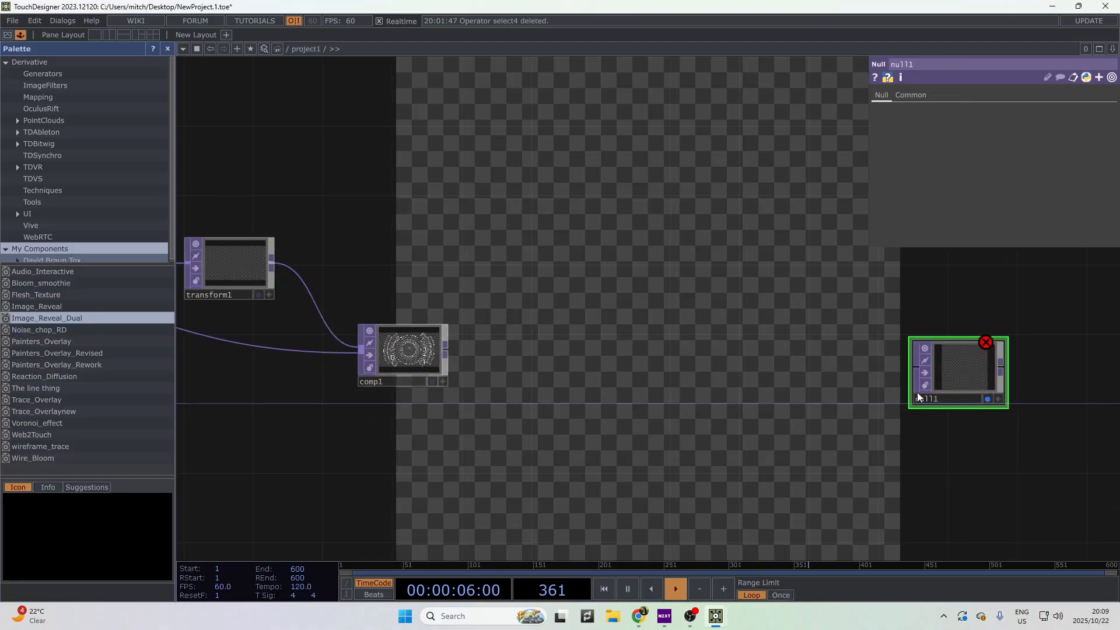
left_click_drag(618, 364, 694, 386)
key("Delete")
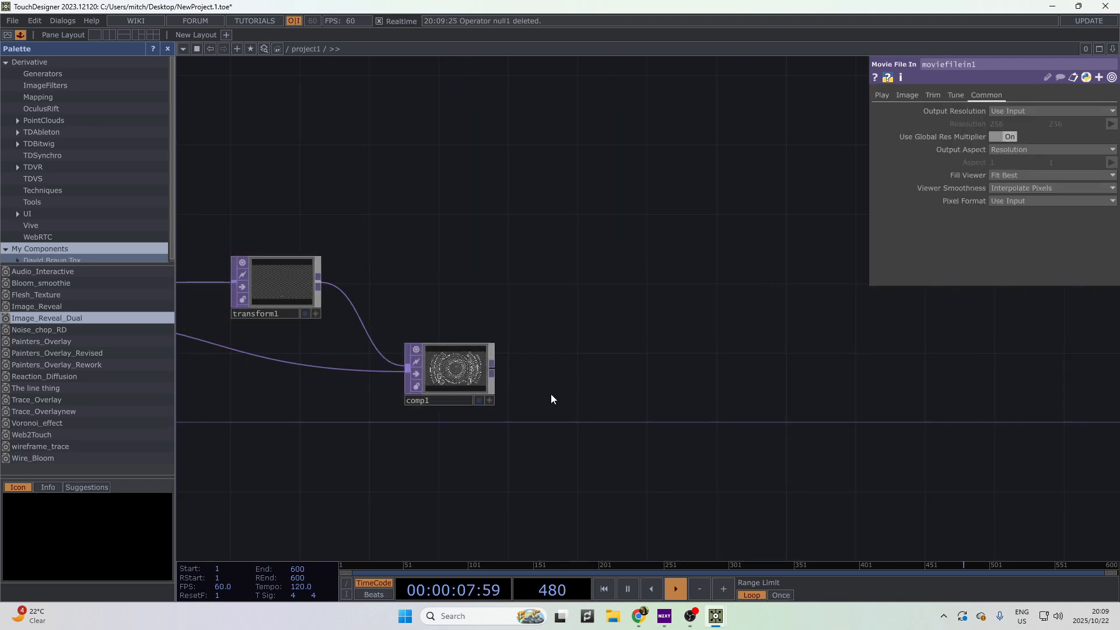
key("ctrl+z")
type("out")
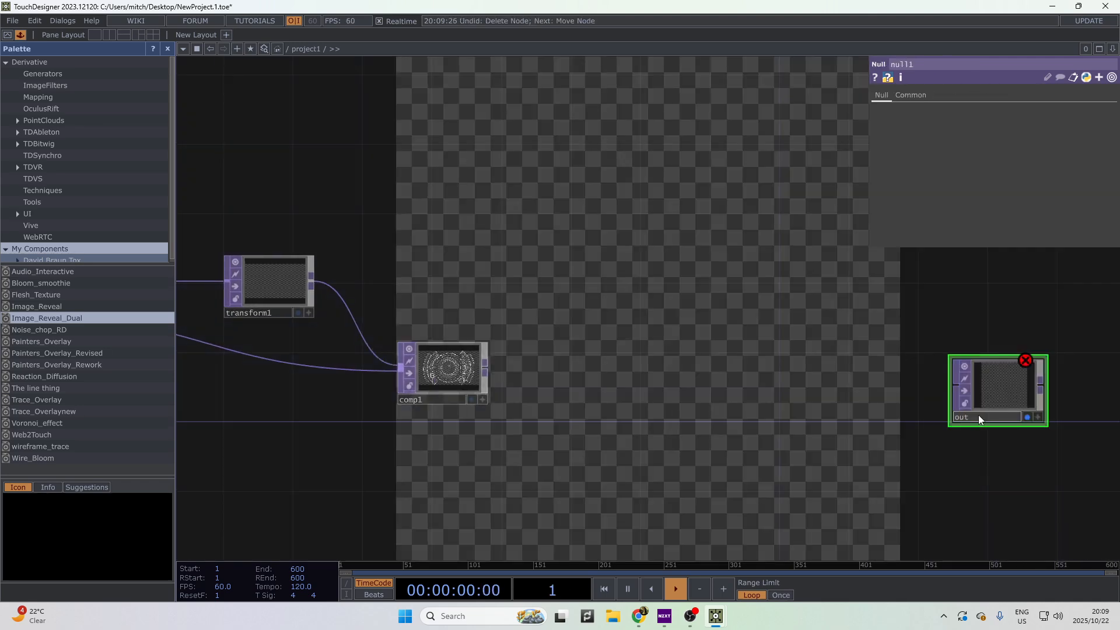
key("Return")
- Wire comp1's output into out and move out to the right
left_click_drag(486, 369, 954, 388)
left_click_drag(928, 399, 668, 430)
scroll(683, 402, "down", 3)
left_click_drag(668, 429, 854, 429)
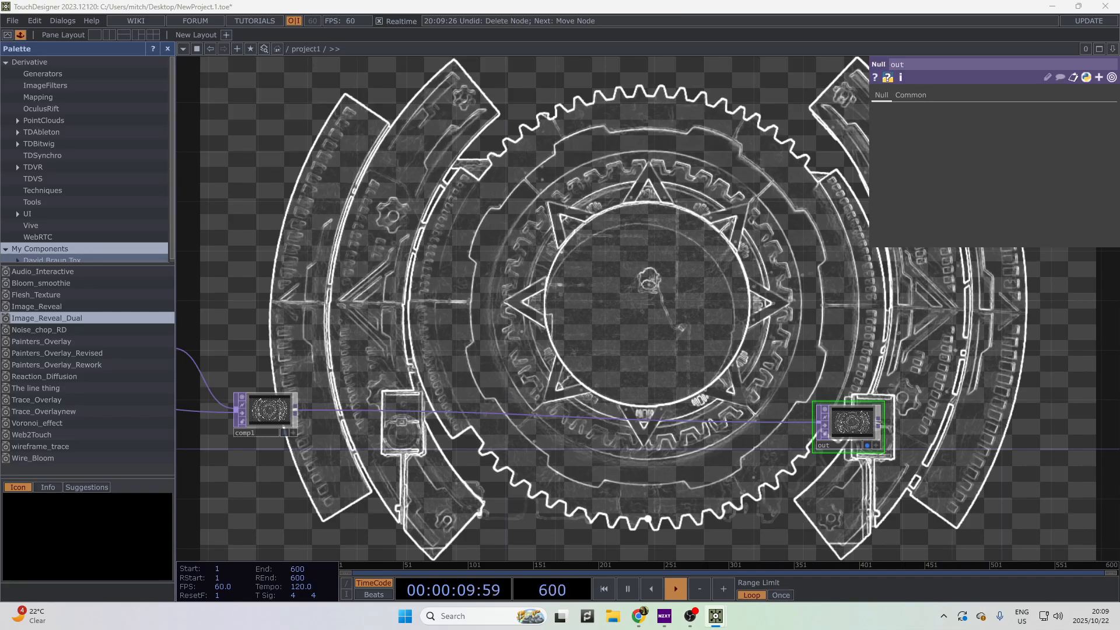
scroll(513, 420, "down", 10)
left_click_drag(402, 458, 504, 340)
scroll(504, 340, "up", 6)
scroll(506, 332, "up", 1)
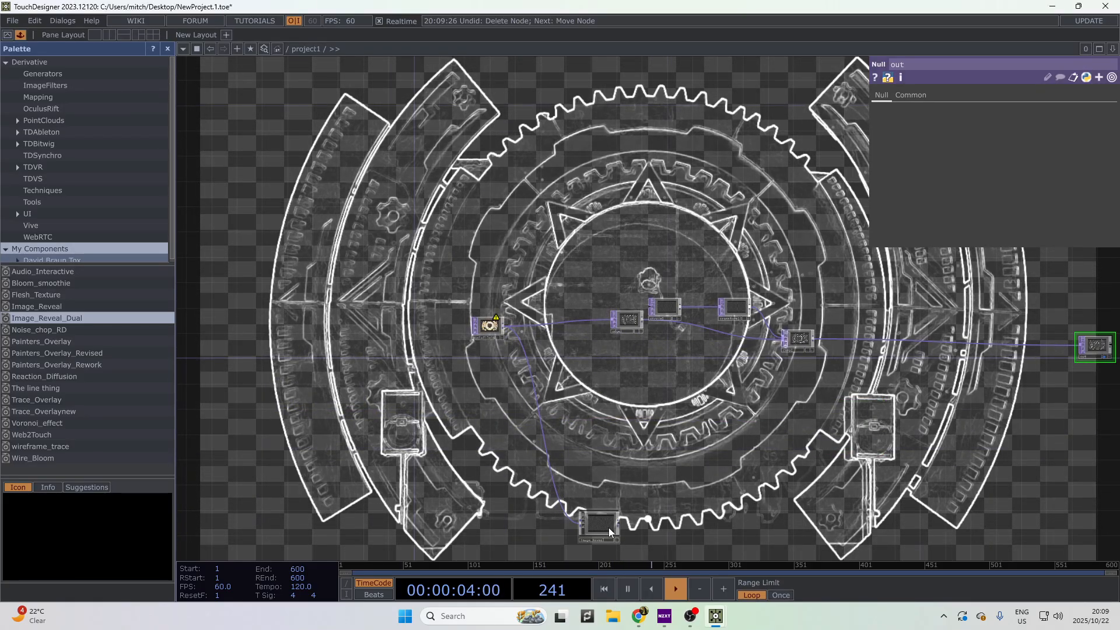
left_click_drag(608, 527, 954, 344)
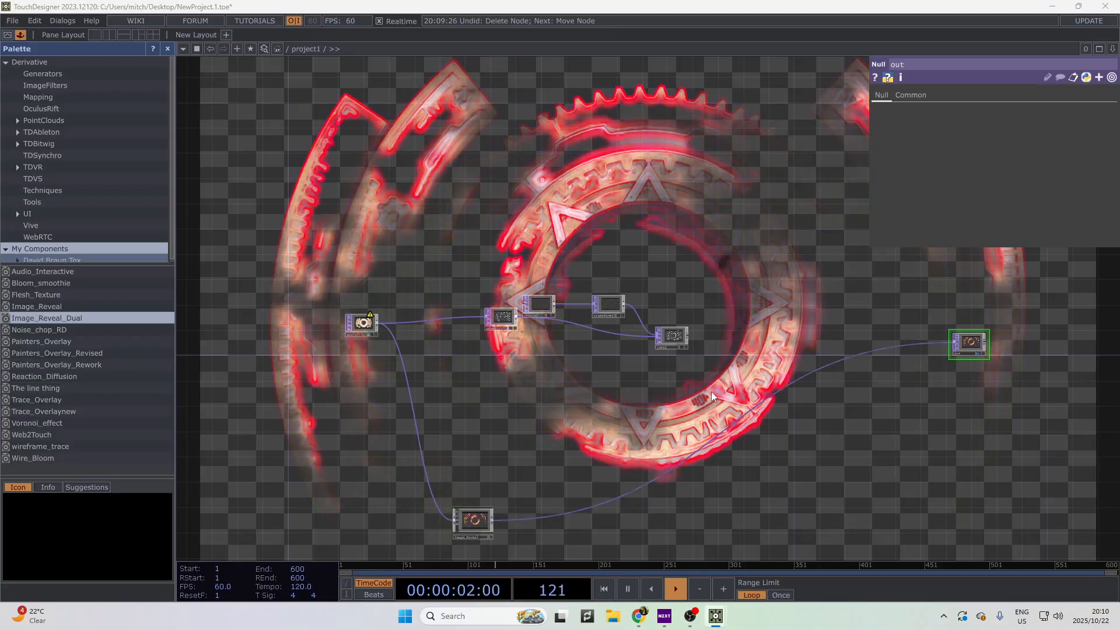
scroll(502, 518, "up", 5)
left_click_drag(487, 472, 325, 628)
left_click_drag(866, 362, 559, 369)
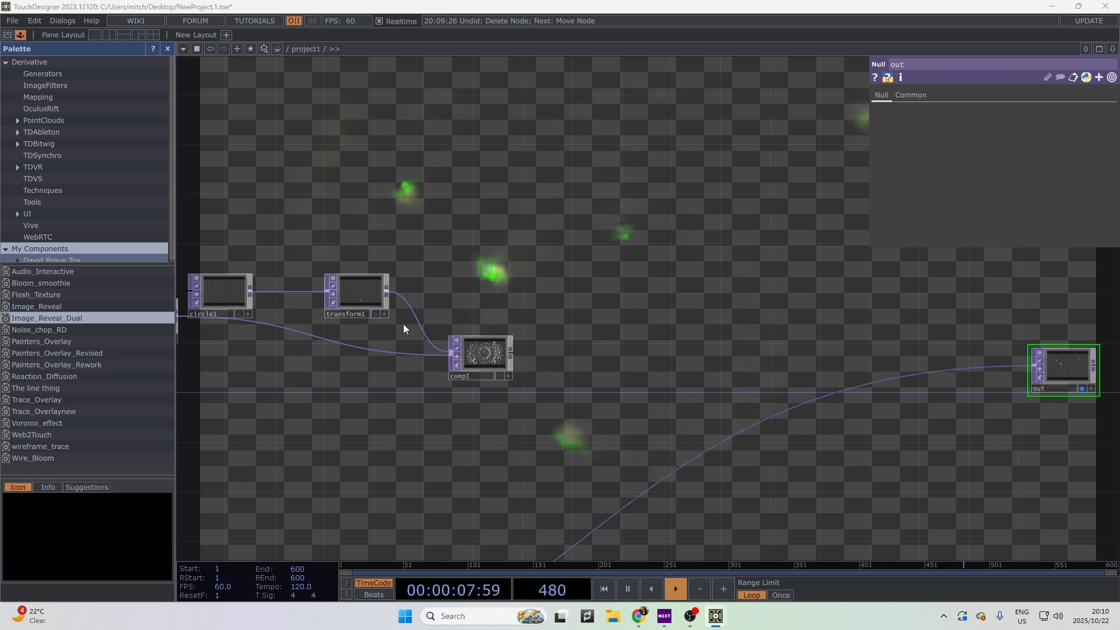
- Disconnect transform1 from comp1 and delete the leftover comp1
right_click(418, 320)
left_click(441, 355)
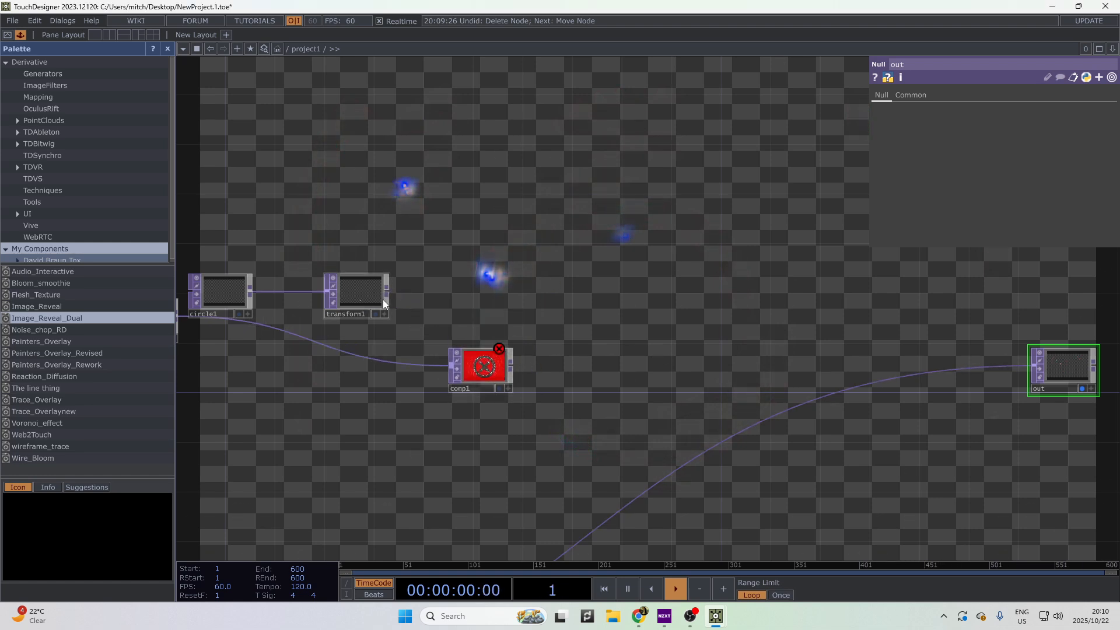
left_click_drag(383, 299, 506, 300)
left_click(450, 367)
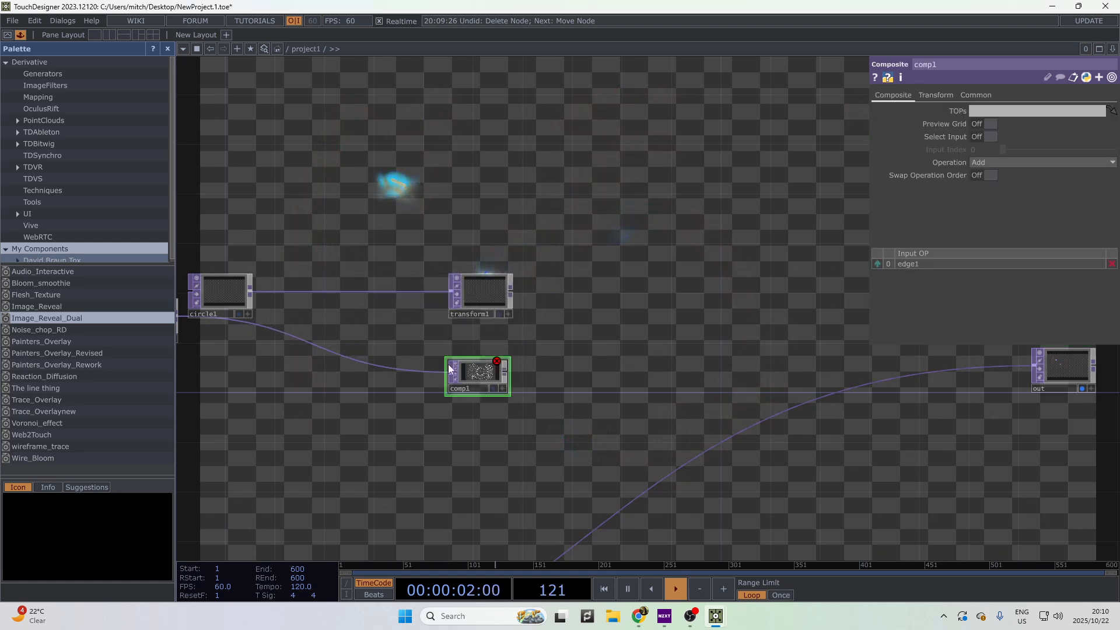
key("Delete")
- Add a Null TOP after edge1 and name it 'Feedback_input'
left_click(244, 320)
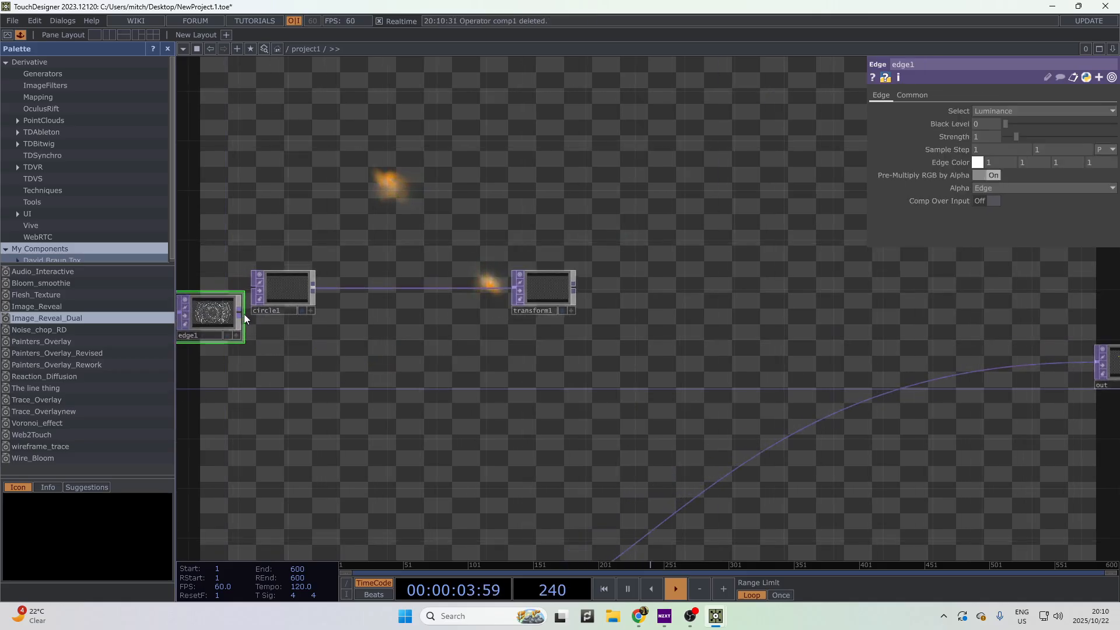
key("Tab")
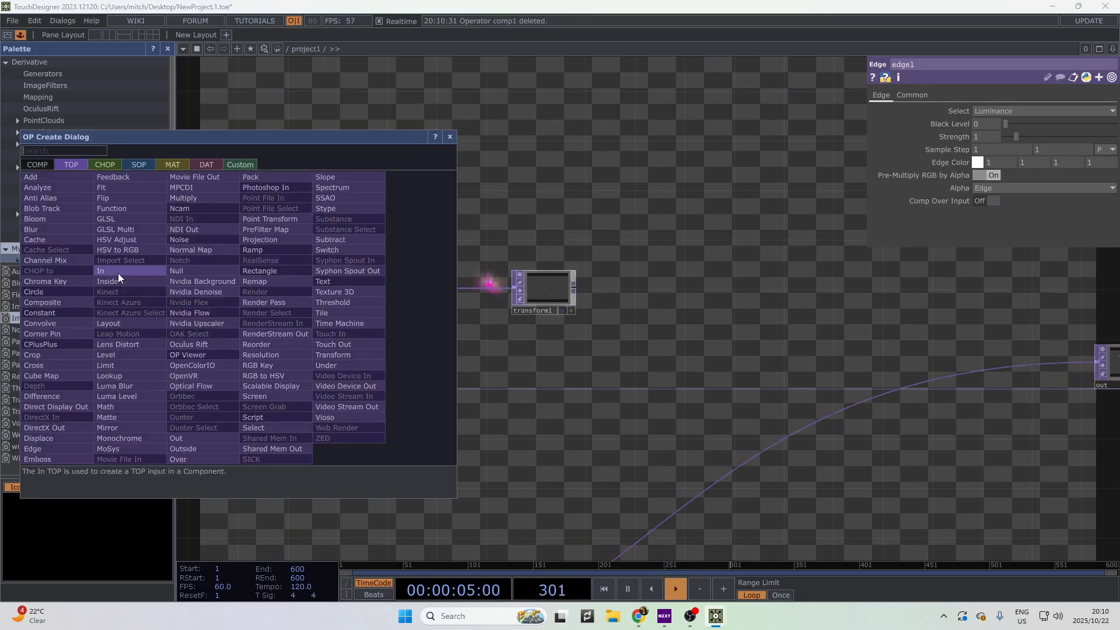
left_click(190, 273)
left_click(552, 366)
scroll(713, 459, "up", 3)
left_click_drag(382, 363, 450, 427)
double_click(434, 387)
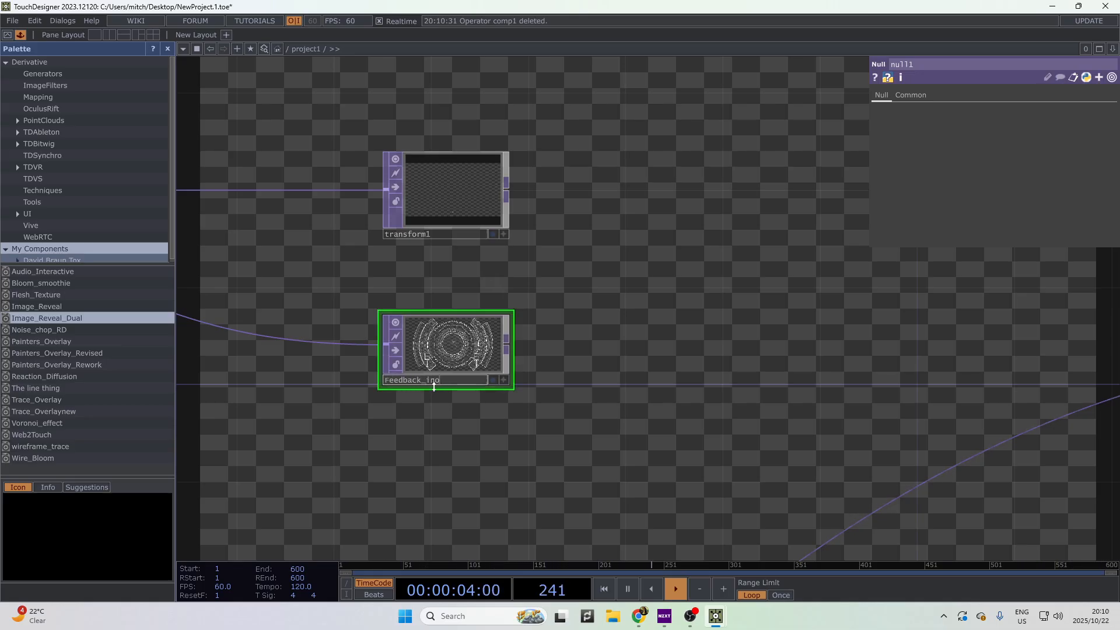
type("Feedback_input")
key("Return")
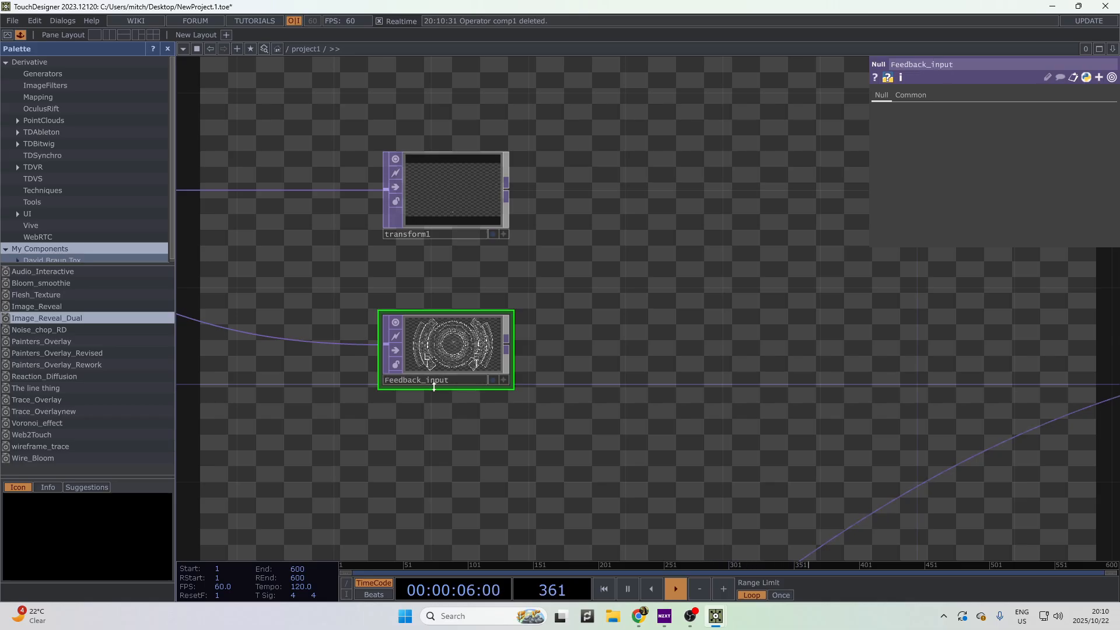
- Place transform1 directly below Feedback_input
left_click_drag(584, 324, 661, 243)
left_click_drag(564, 135, 563, 401)
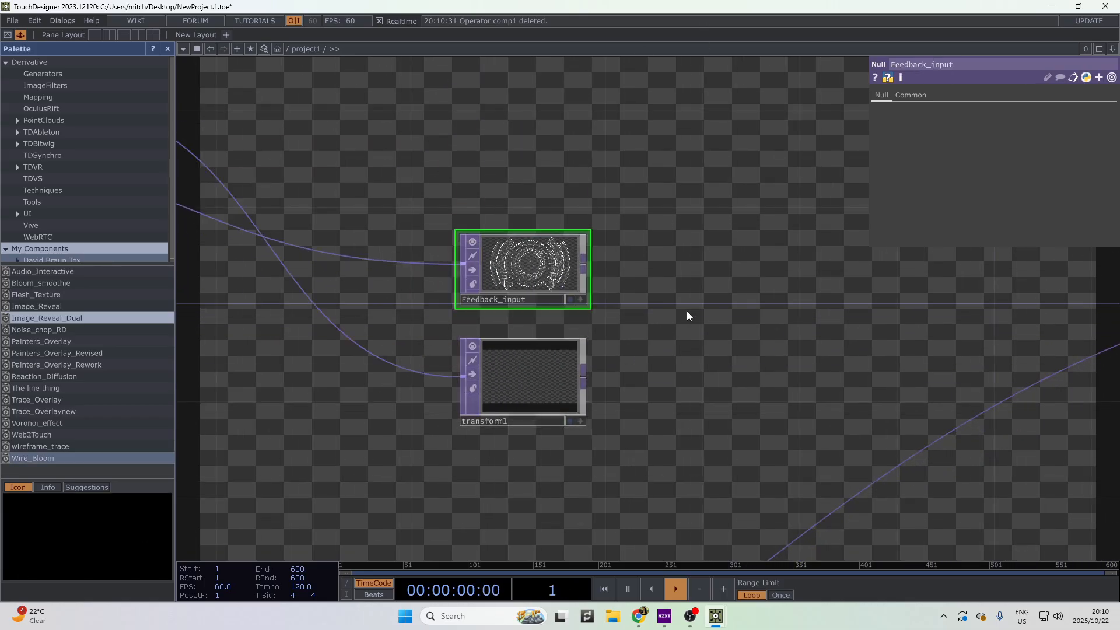
left_click_drag(575, 274, 575, 225)
left_click_drag(596, 223, 465, 358)
- Add a Level TOP (level1) after Feedback_input, placed up and to its right
scroll(464, 358, "down", 2)
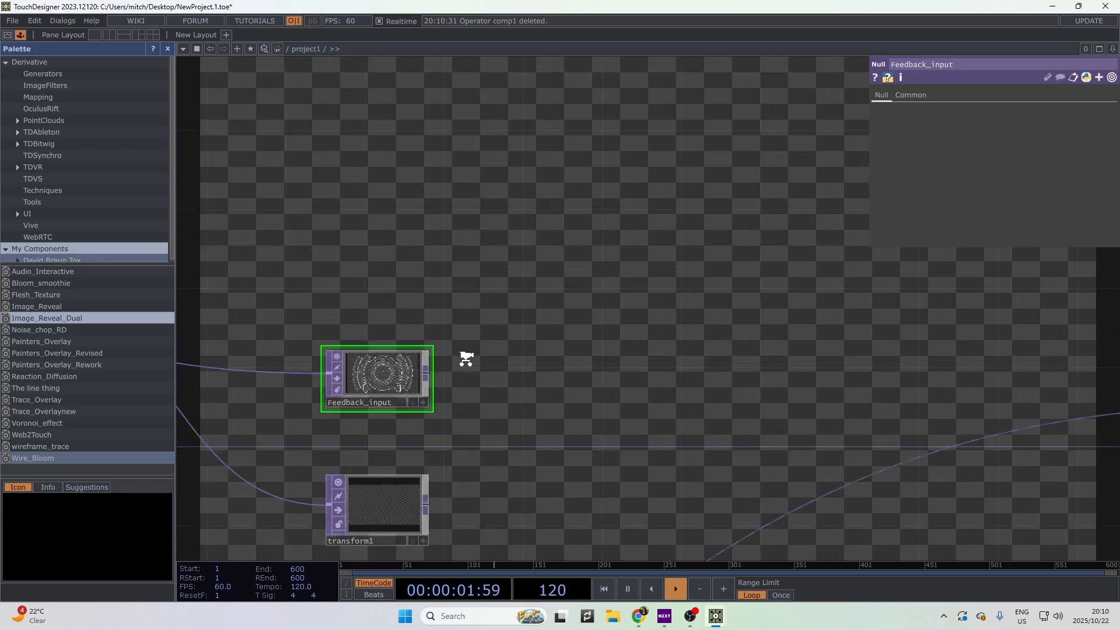
right_click(432, 372)
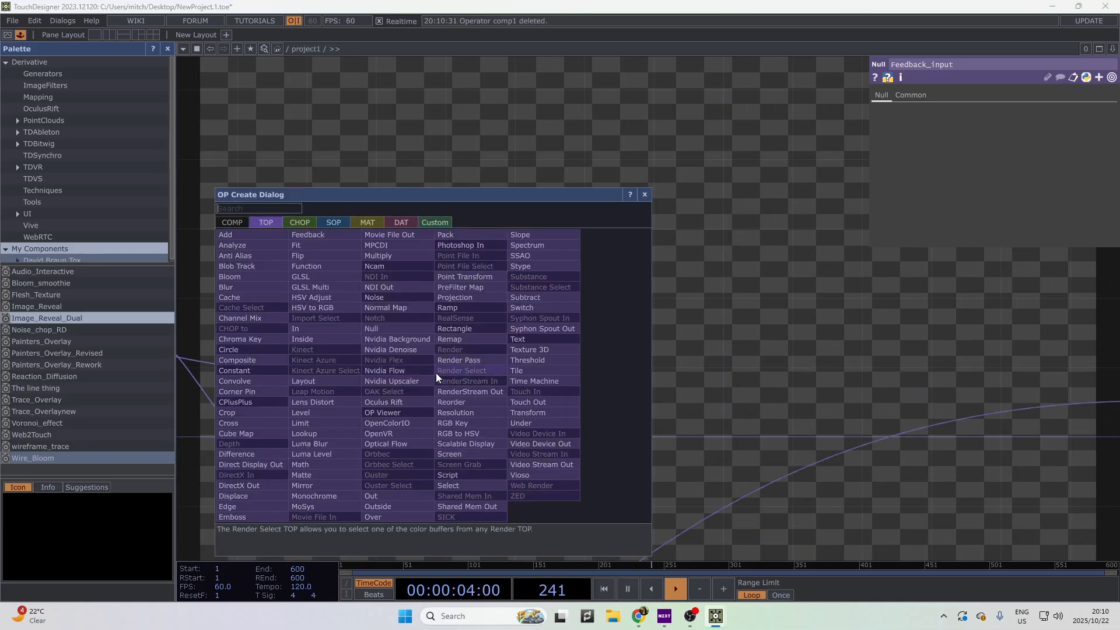
type("level")
key("Return")
key("Return")
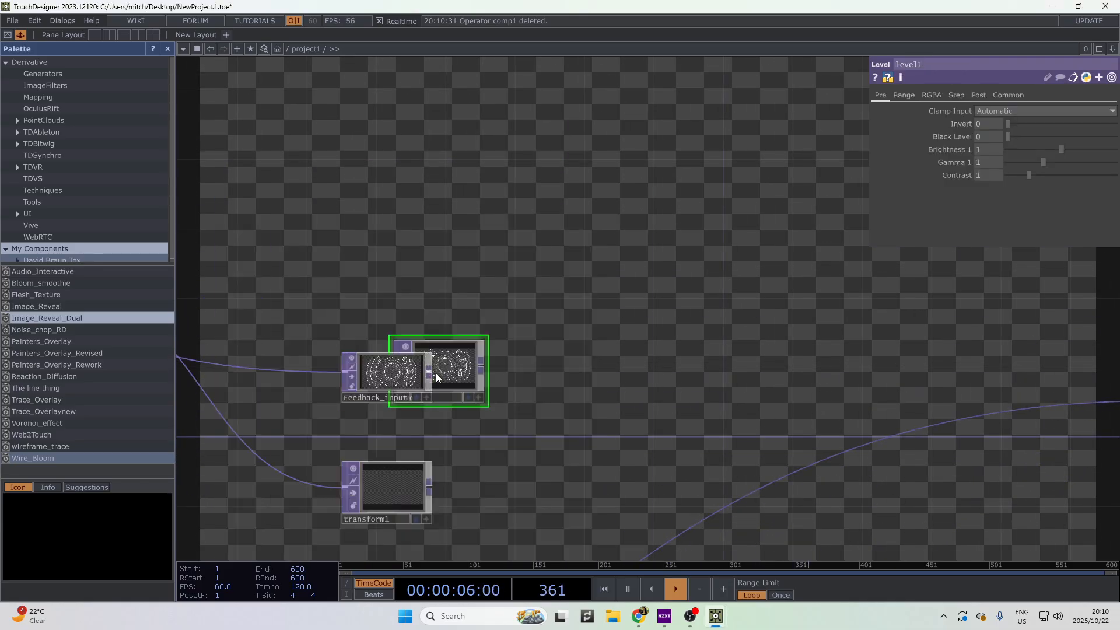
left_click(609, 269)
left_click_drag(565, 351, 345, 305)
left_click_drag(405, 216, 421, 217)
left_click_drag(520, 312, 506, 327)
scroll(510, 324, "down", 2)
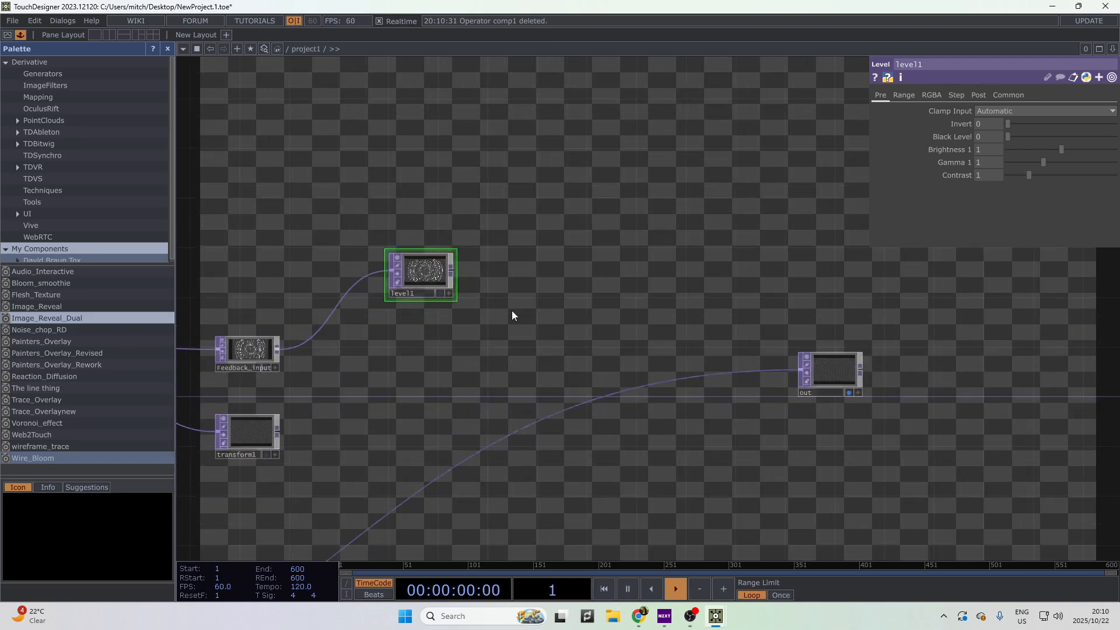
left_click_drag(647, 315, 749, 281)
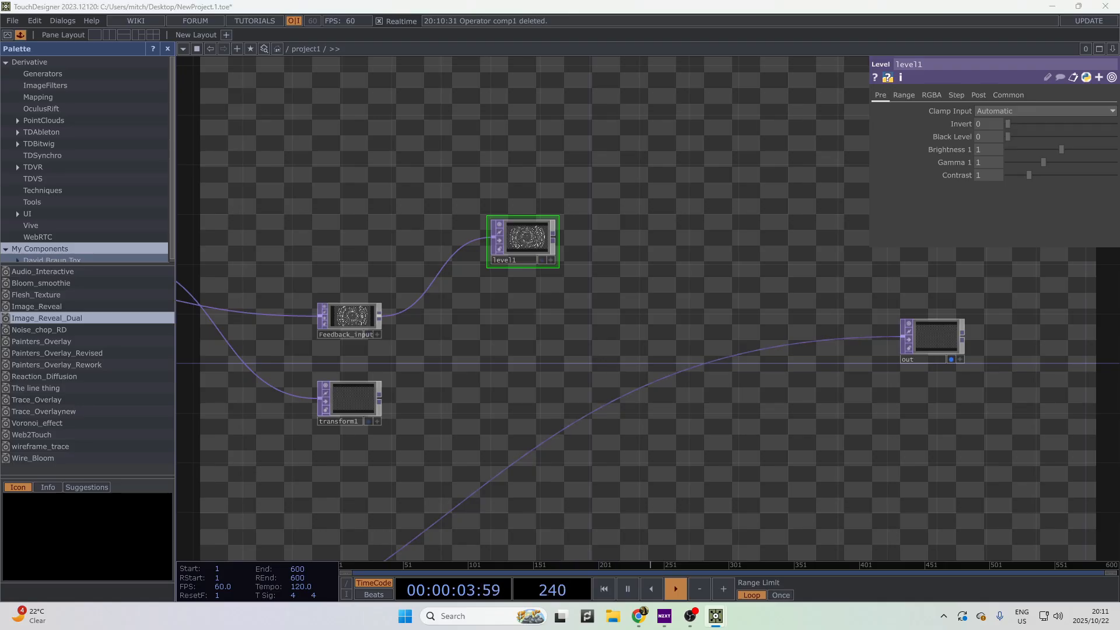
- Add a Feedback TOP (feedback1) after transform1, searched as 'feed'
right_click(383, 398)
type("feedv")
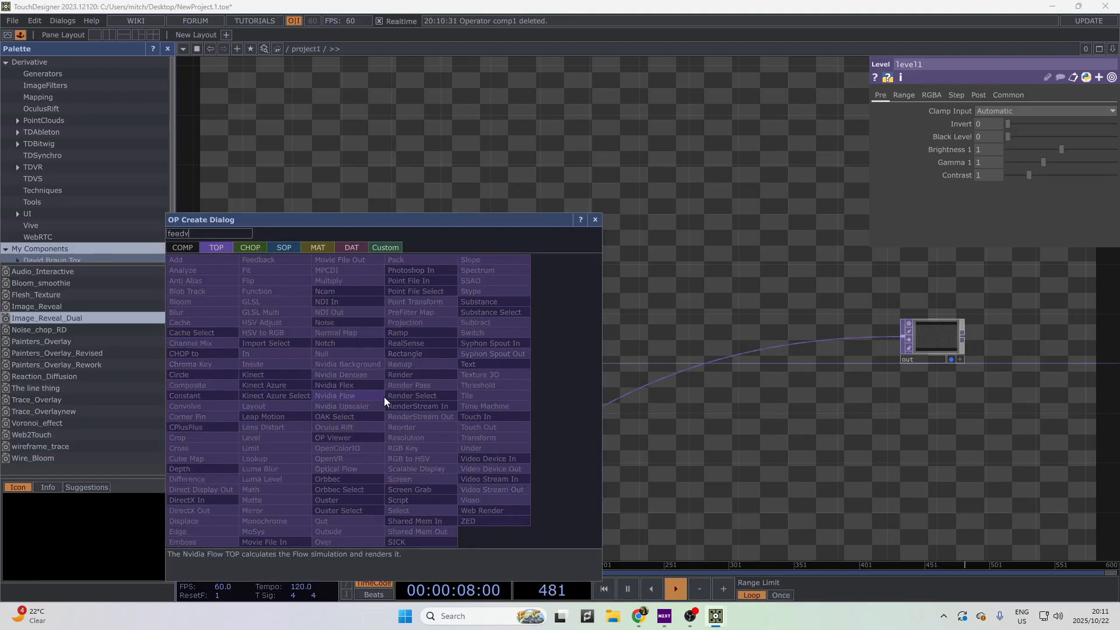
key("BackSpace")
key("Return")
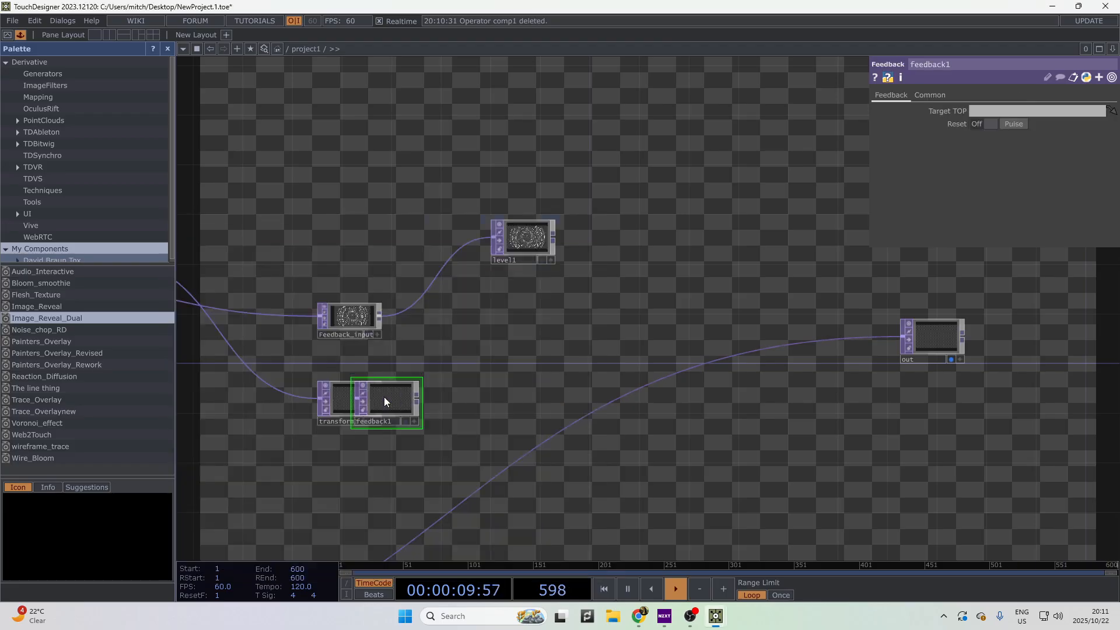
left_click(454, 401)
left_click_drag(645, 392, 592, 399)
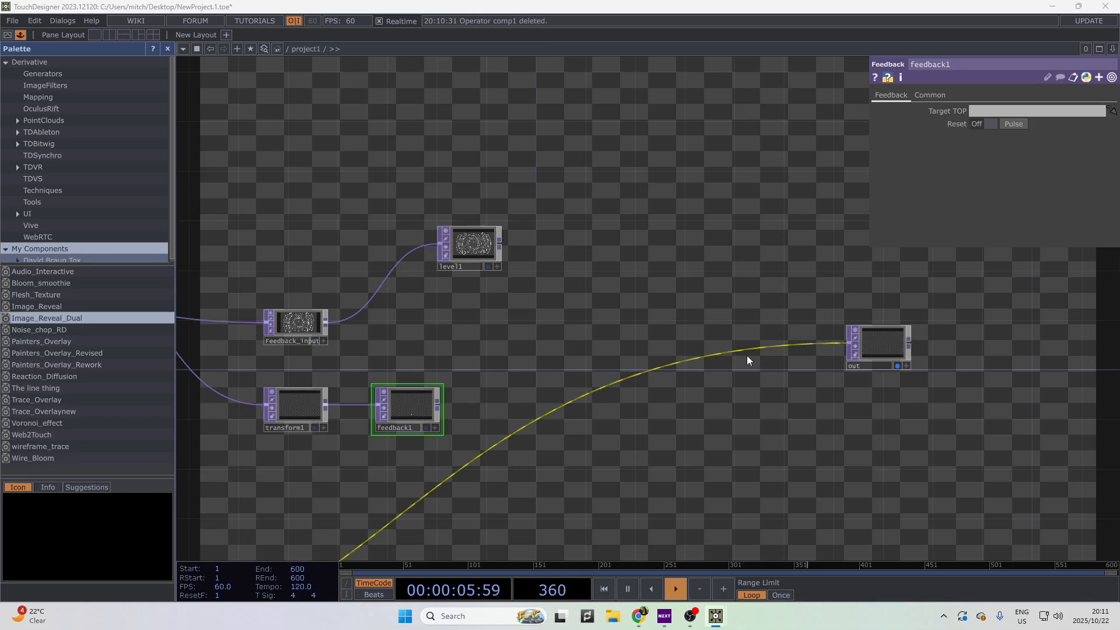
middle_click(418, 404)
- Create Composite comp1 from feedback1, wire level1 into it, and set Operation to Inside
right_click(437, 407)
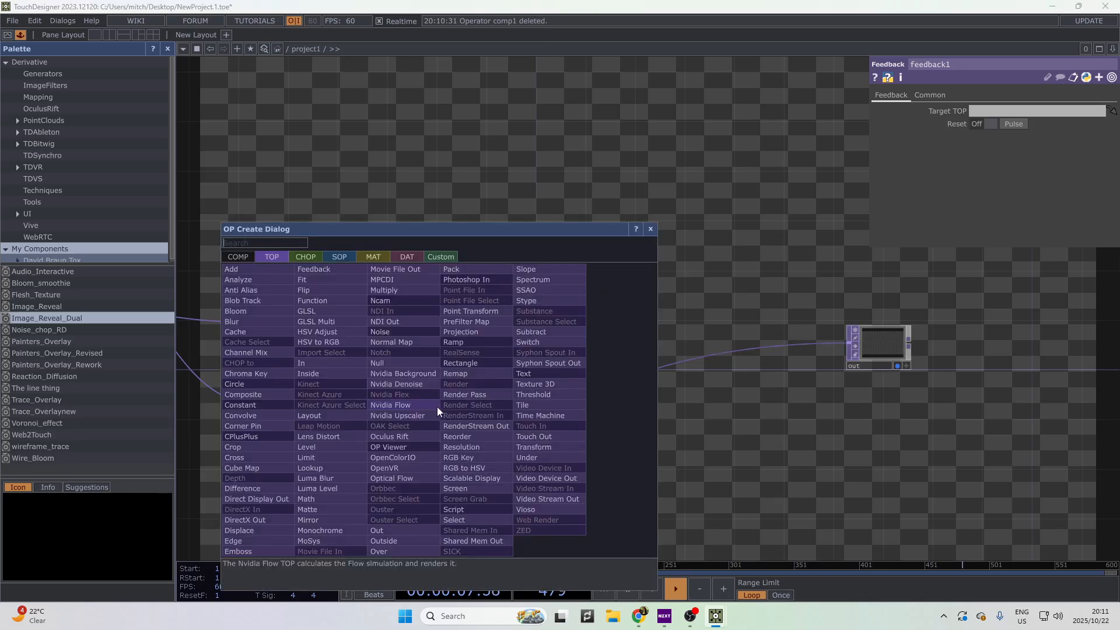
left_click(261, 396)
left_click(538, 306)
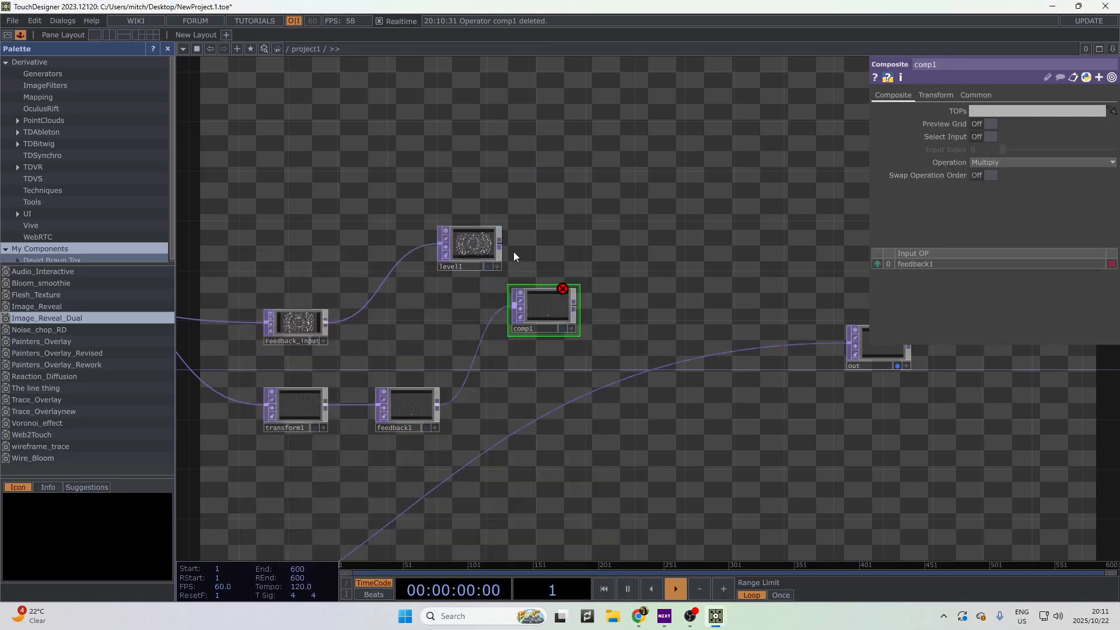
left_click(513, 305)
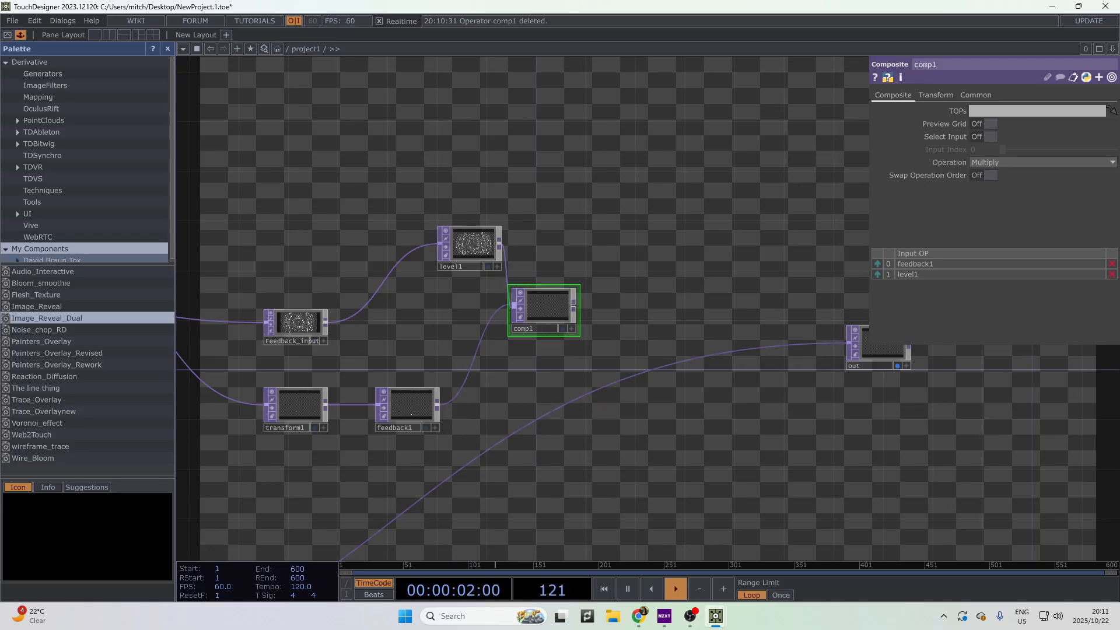
left_click(1044, 164)
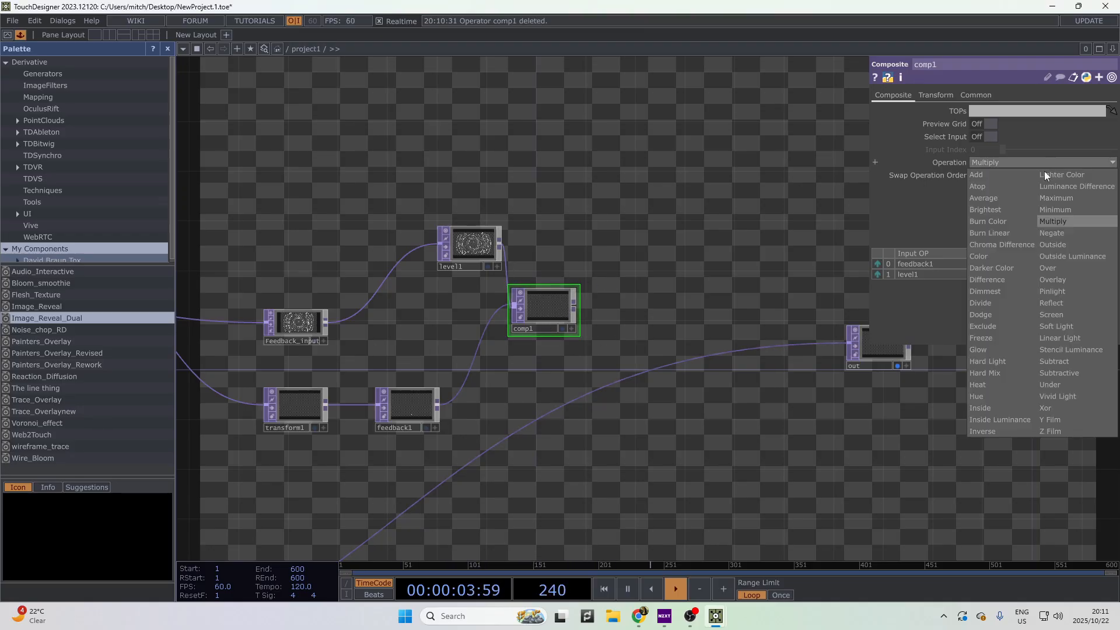
left_click(986, 408)
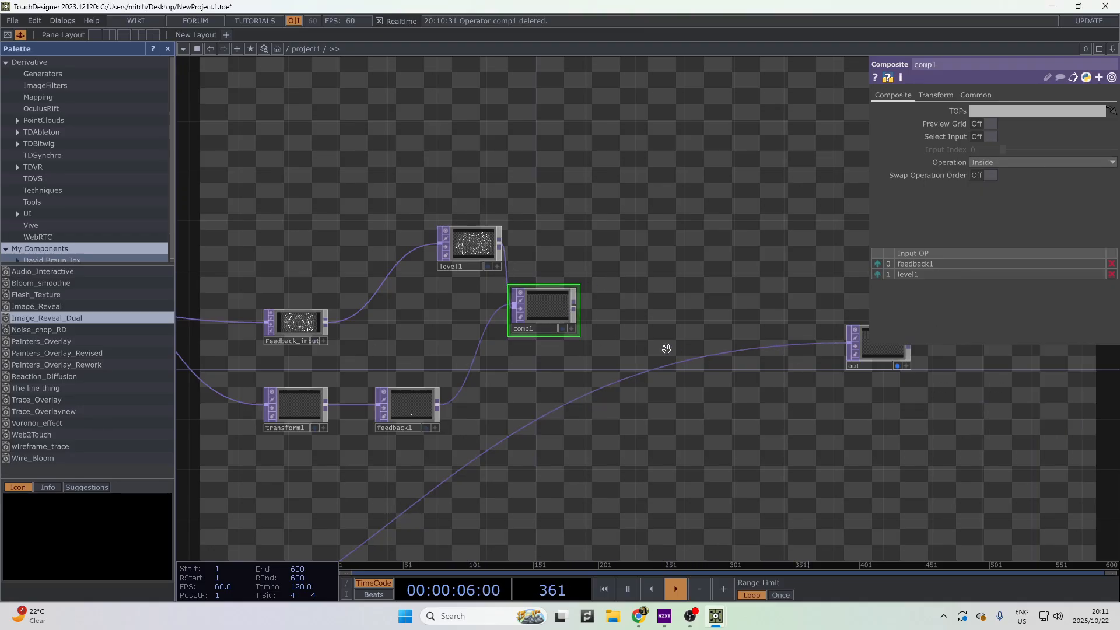
scroll(560, 270, "up", 3)
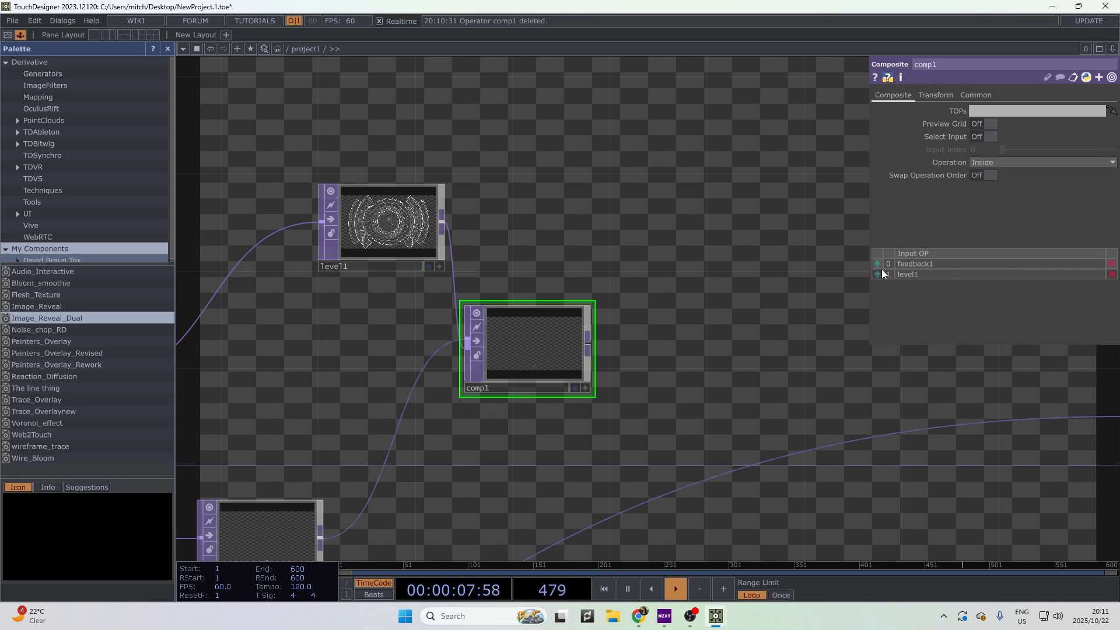
scroll(583, 373, "down", 5)
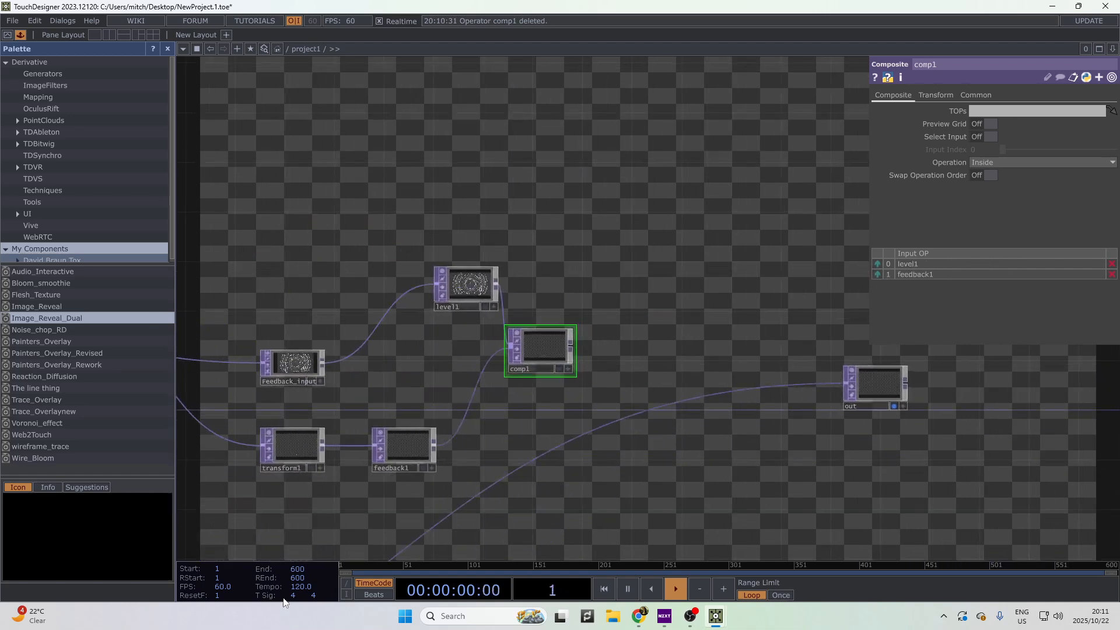
- Add an Edge TOP (edge2) after comp1, then a Composite comp2 after edge2
right_click(571, 348)
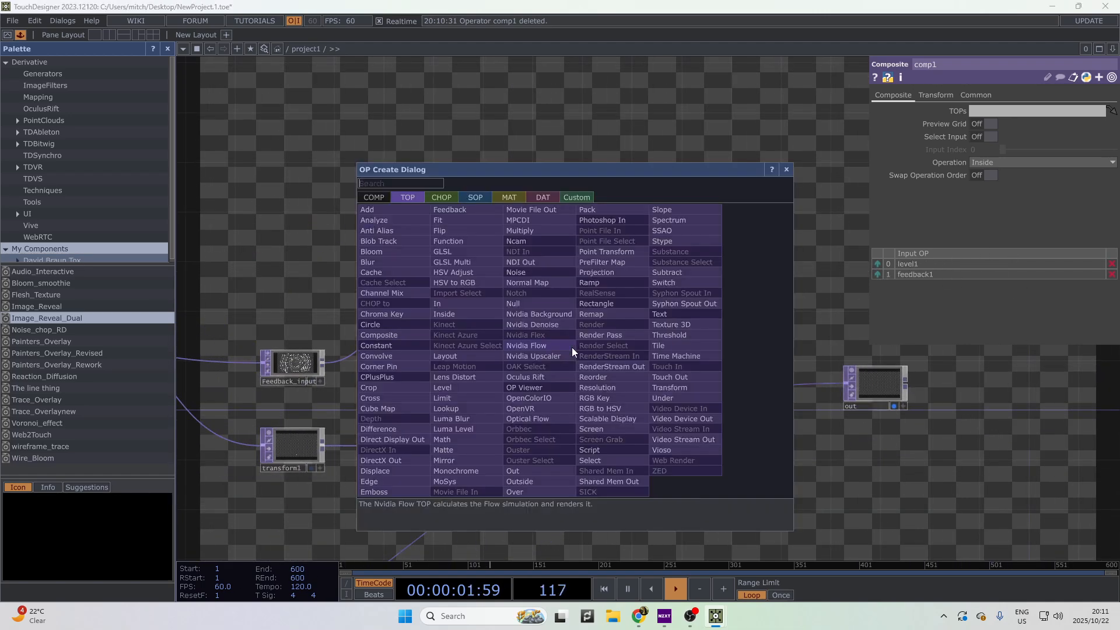
type("edfge")
key("BackSpace")
key("BackSpace")
key("BackSpace")
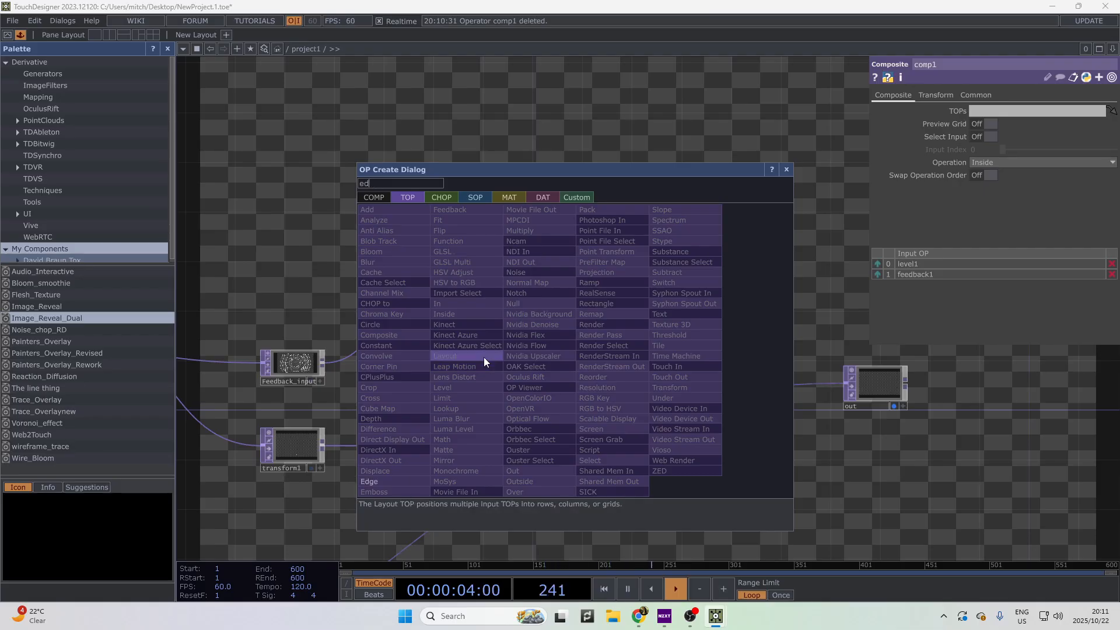
type("ge")
key("Return")
left_click_drag(484, 361, 670, 312)
left_click_drag(699, 390, 526, 380)
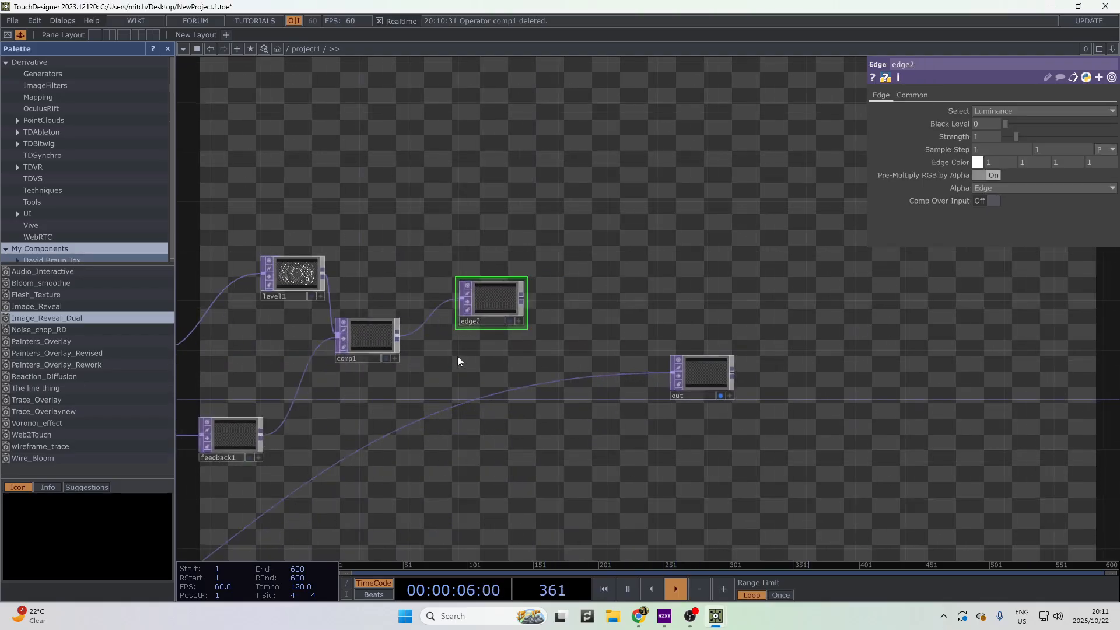
right_click(526, 296)
left_click(351, 303)
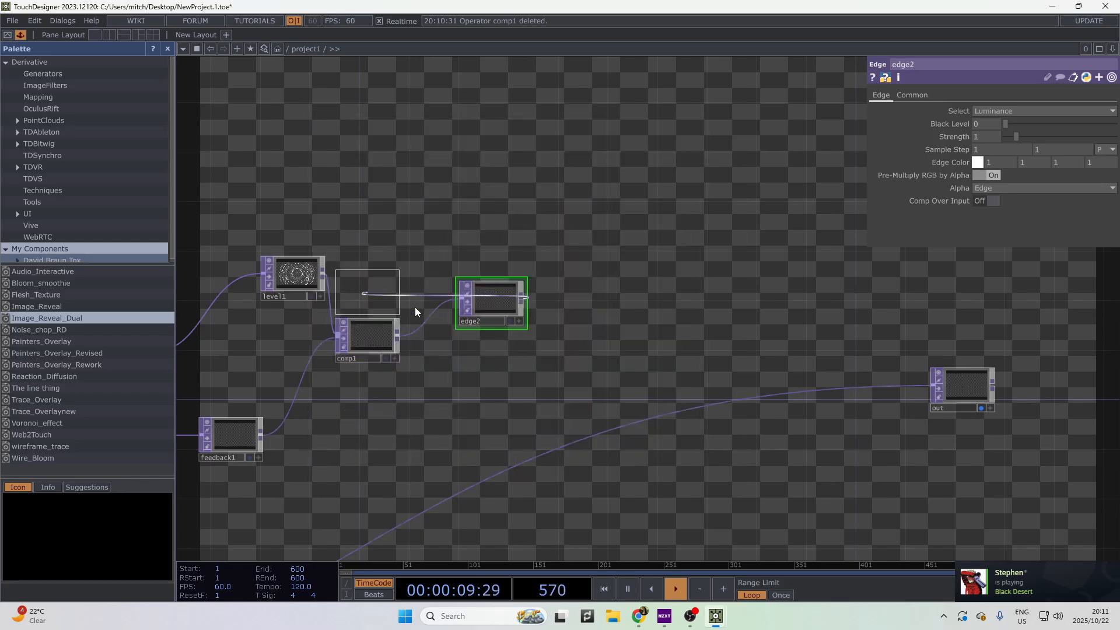
left_click(596, 345)
left_click_drag(303, 435, 392, 423)
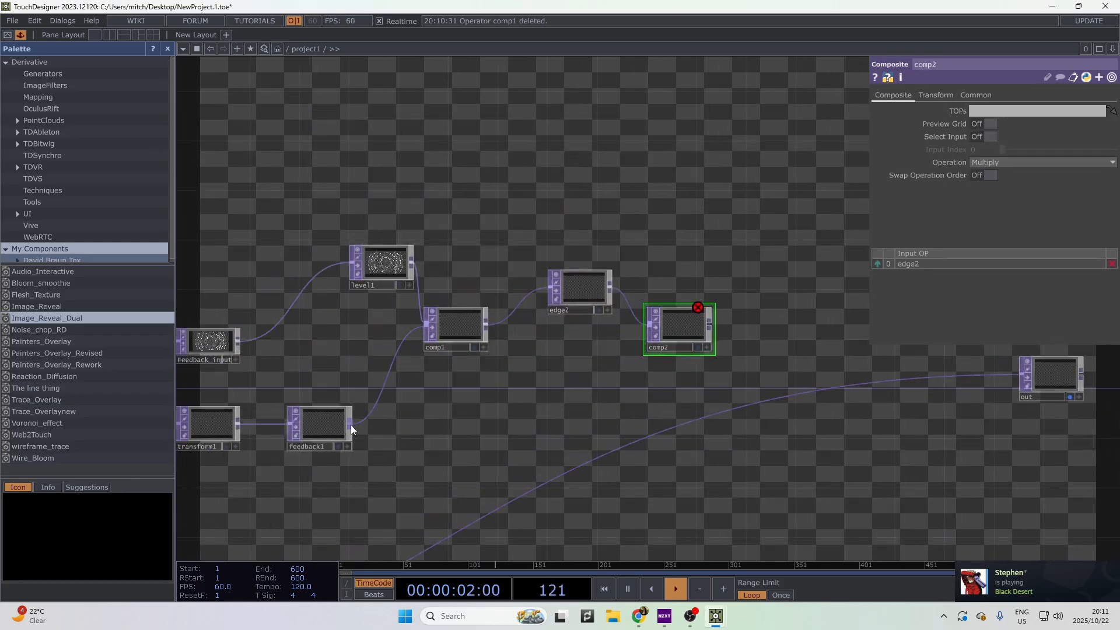
- Add a Blur TOP (blur1) after feedback1, wire it into comp2, and set comp2 to Add
left_click(352, 428)
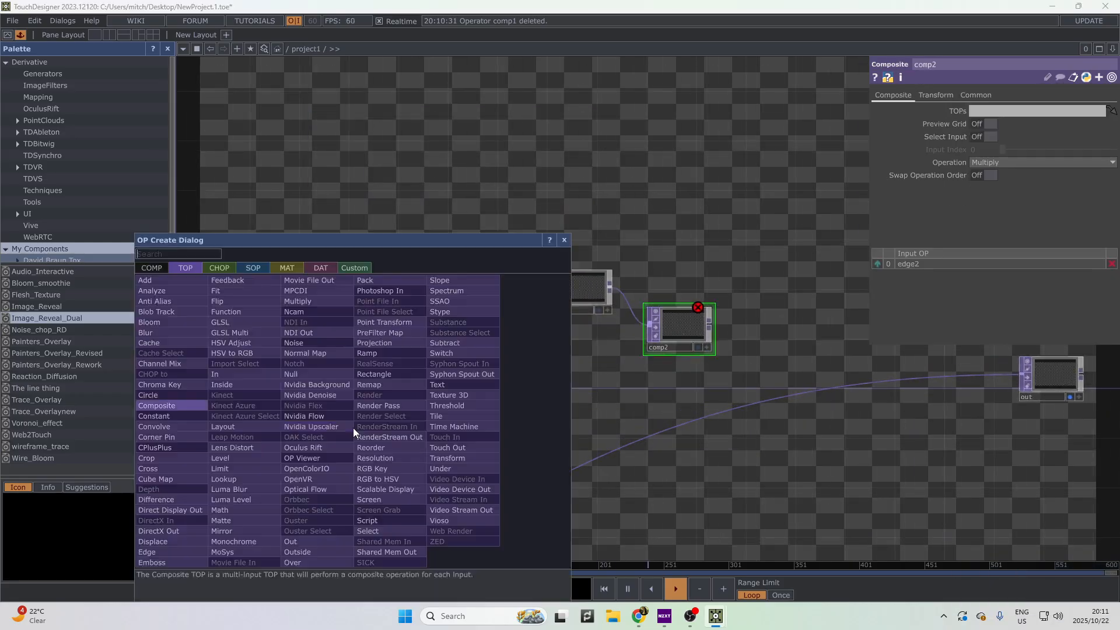
key("Escape")
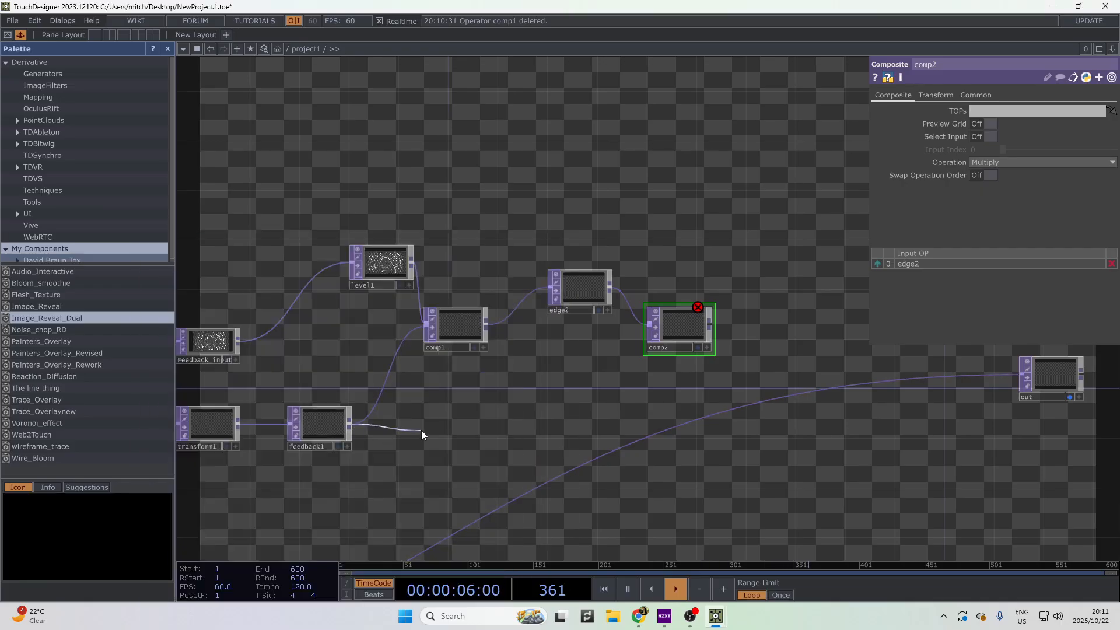
right_click(354, 425)
type("blur")
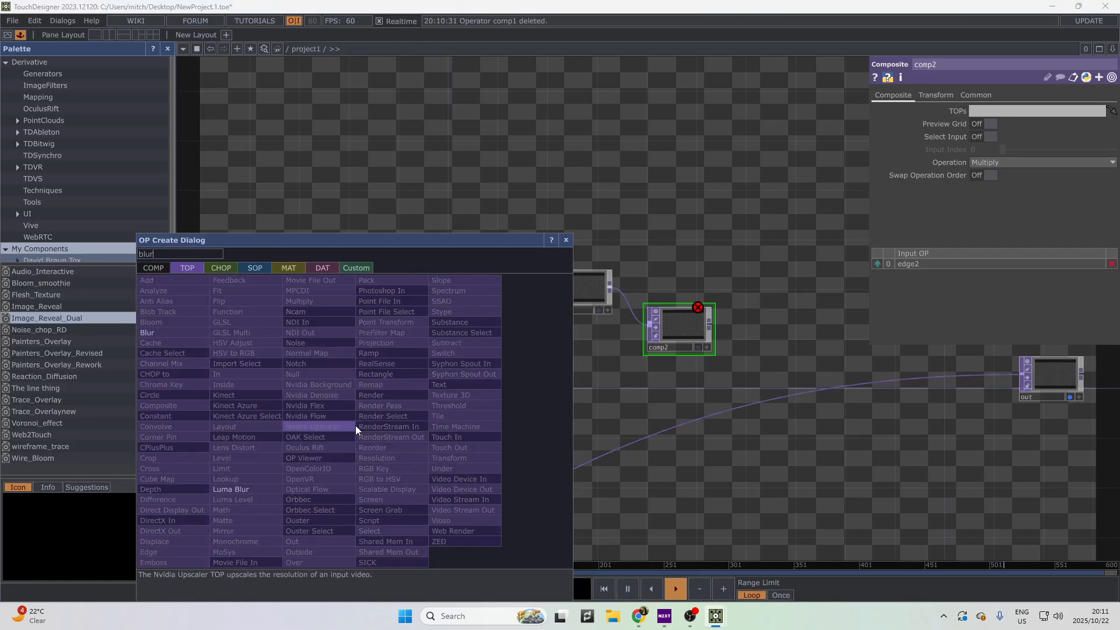
key("Return")
left_click(355, 426)
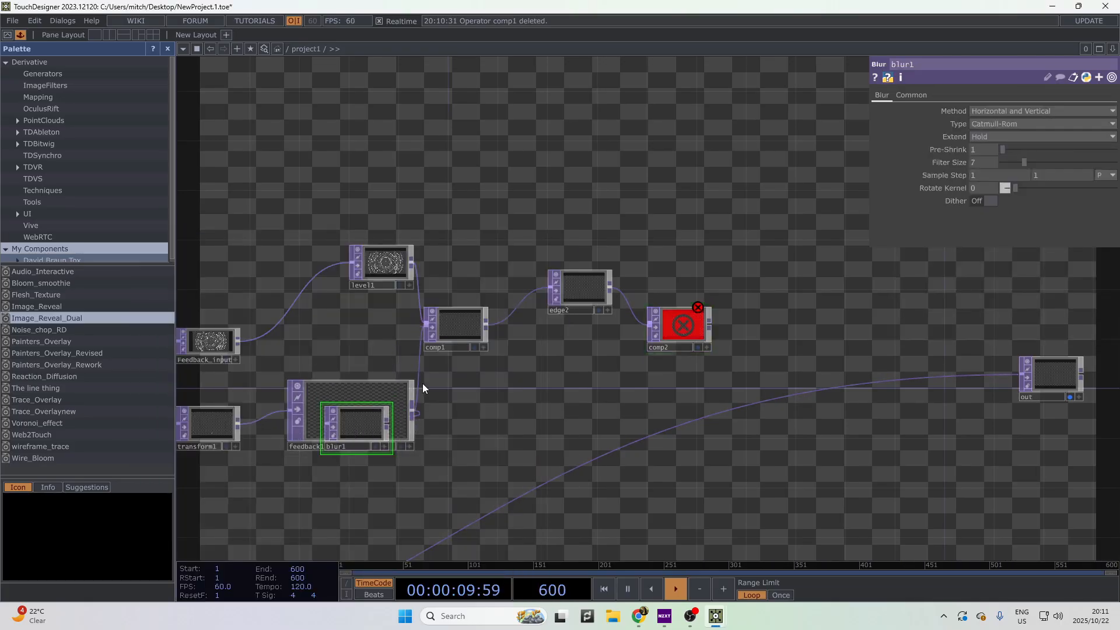
key("ctrl+z")
left_click_drag(365, 428, 438, 431)
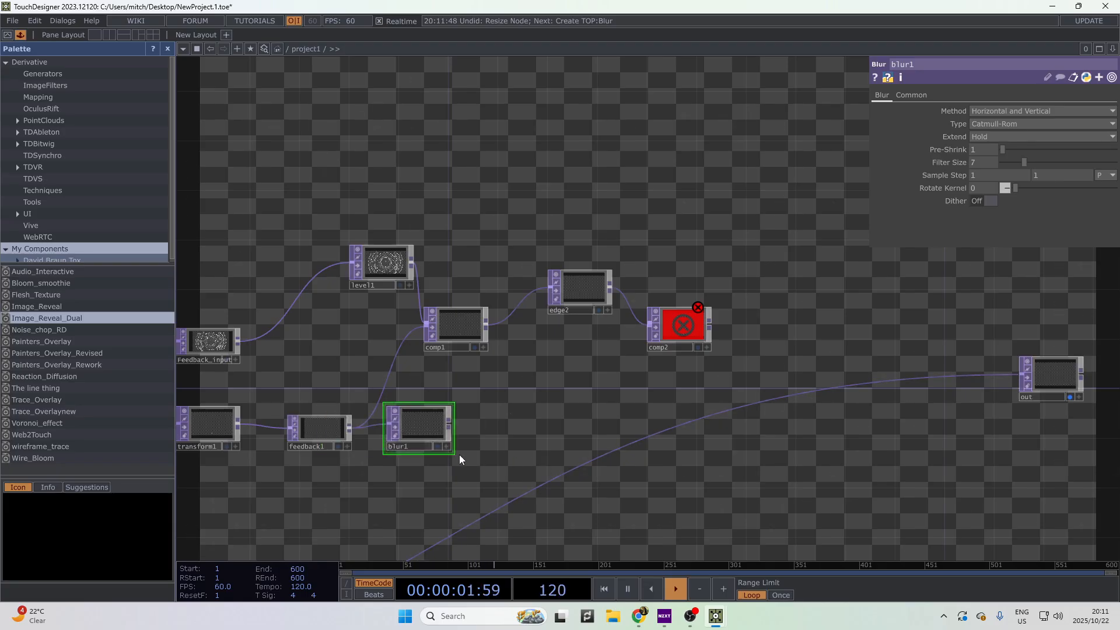
left_click(449, 425)
left_click(651, 326)
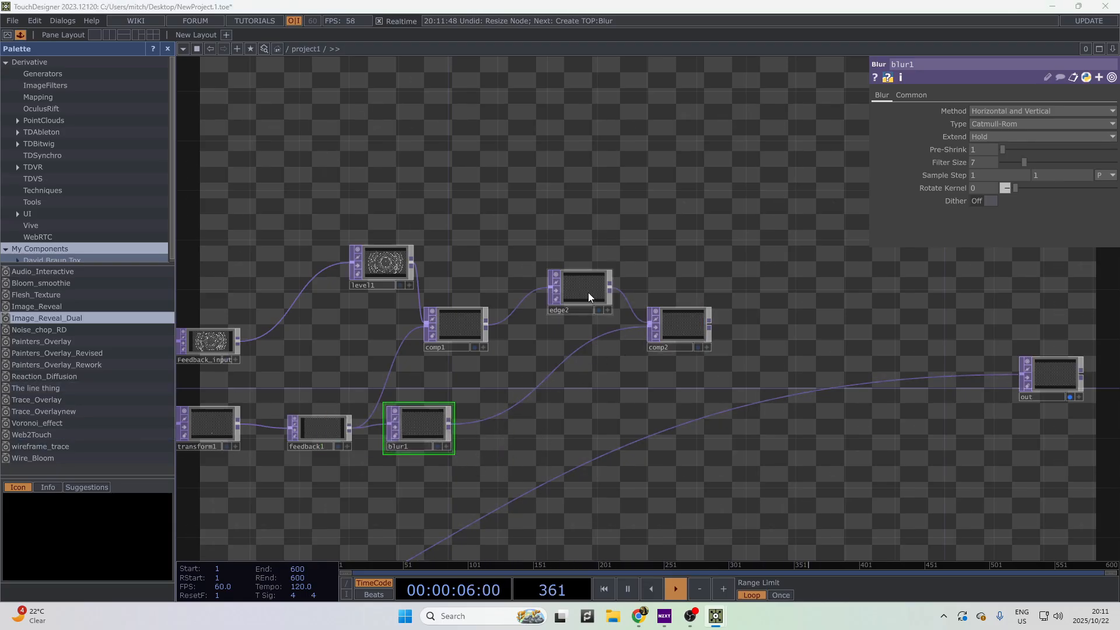
left_click(677, 333)
left_click(1014, 162)
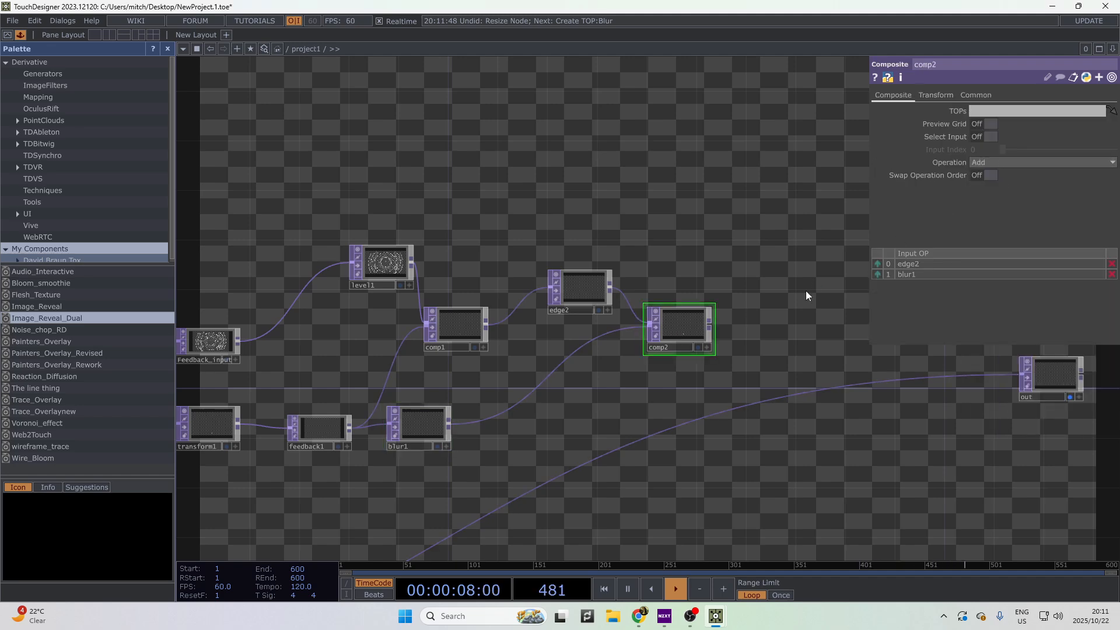
- Reposition comp2 and connect its output to the out node
left_click_drag(481, 493, 642, 476)
scroll(610, 480, "down", 3)
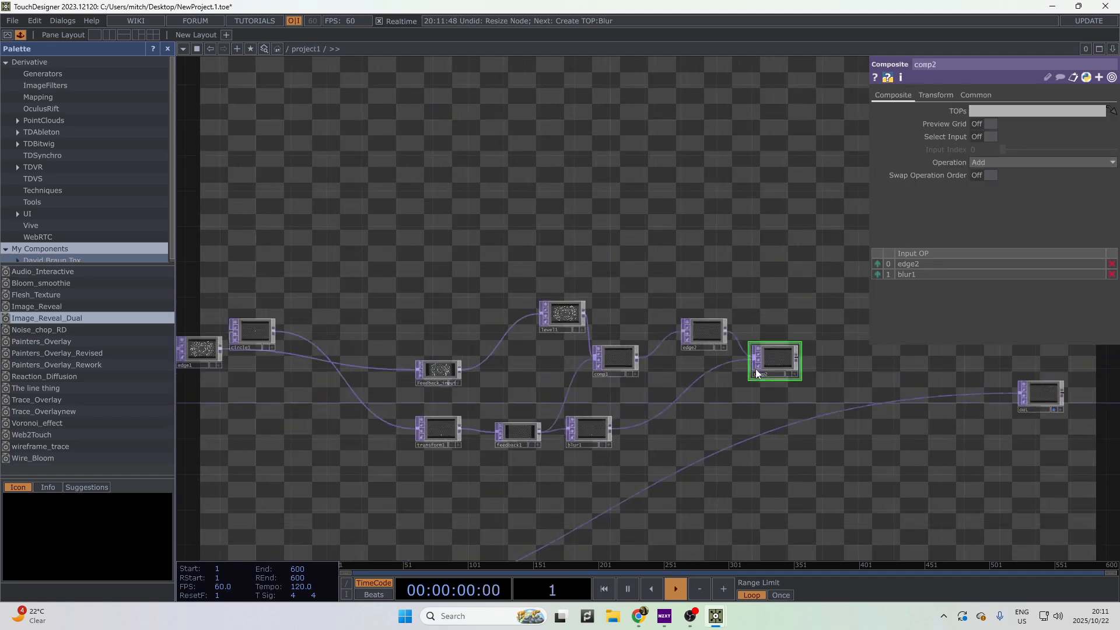
left_click_drag(756, 368, 513, 438)
left_click_drag(760, 496, 470, 370)
left_click_drag(510, 234, 731, 267)
left_click_drag(598, 444, 858, 424)
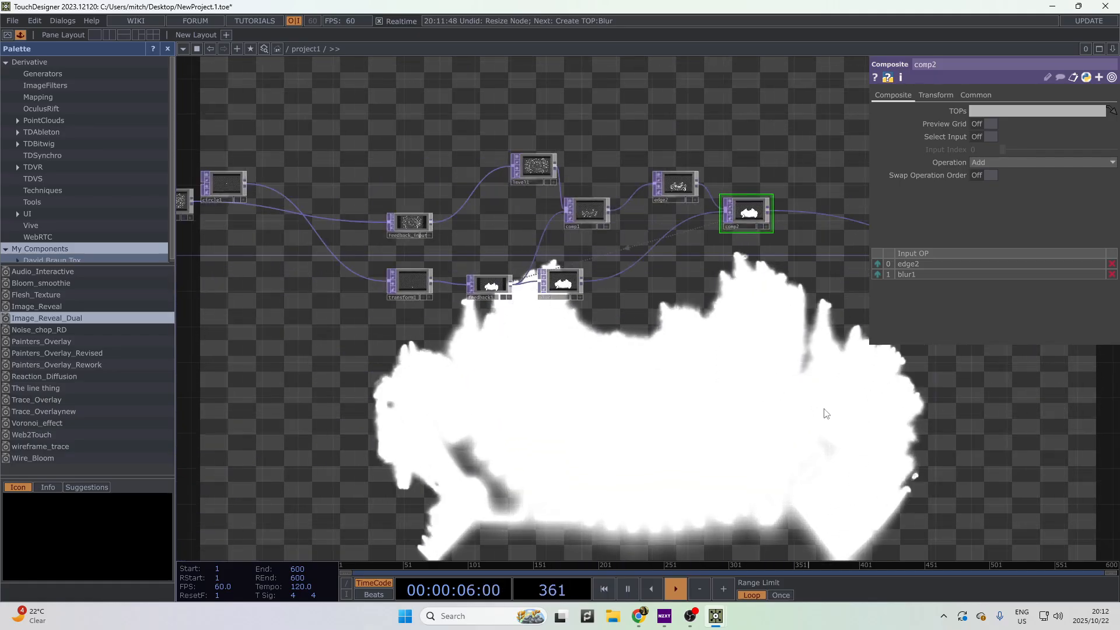
- Move blur1 further right to tidy the network layout
left_click_drag(776, 400, 670, 427)
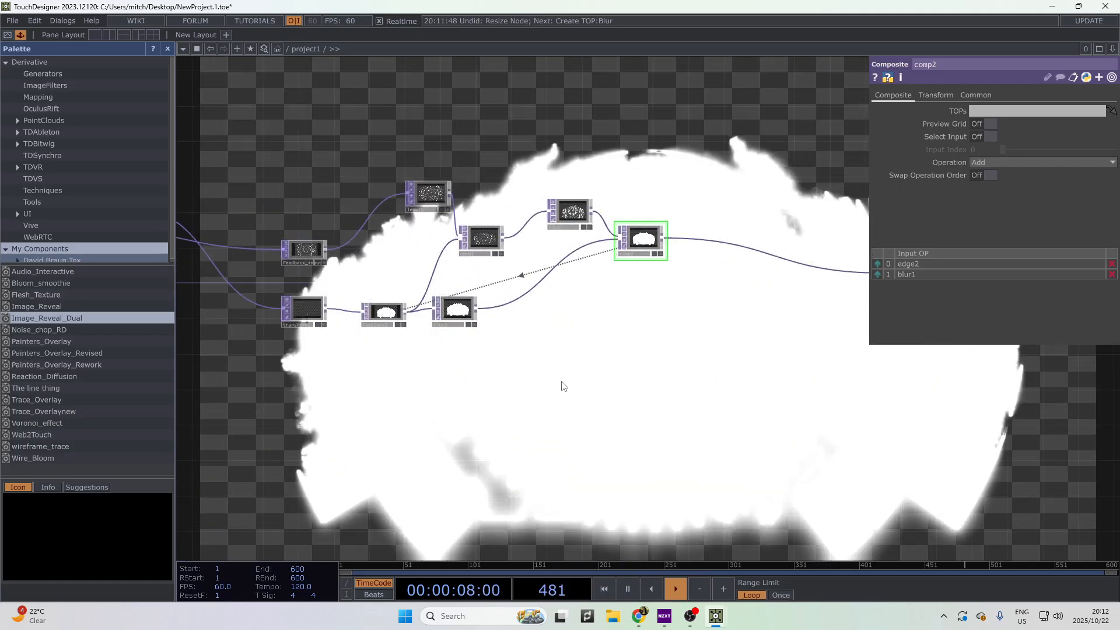
left_click_drag(456, 310, 518, 320)
left_click_drag(671, 321, 865, 379)
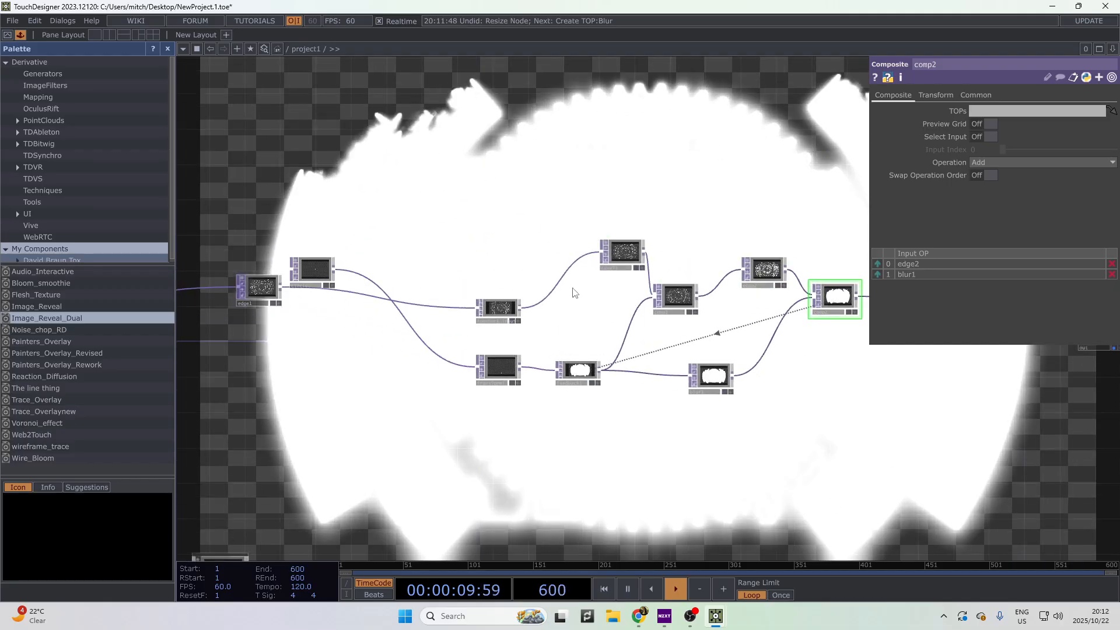
scroll(686, 328, "up", 3)
left_click_drag(629, 406, 385, 371)
scroll(385, 371, "down", 3)
- Add a Keyboard In CHOP (keyboardin1) to the network
left_click_drag(500, 151, 681, 191)
right_click(656, 154)
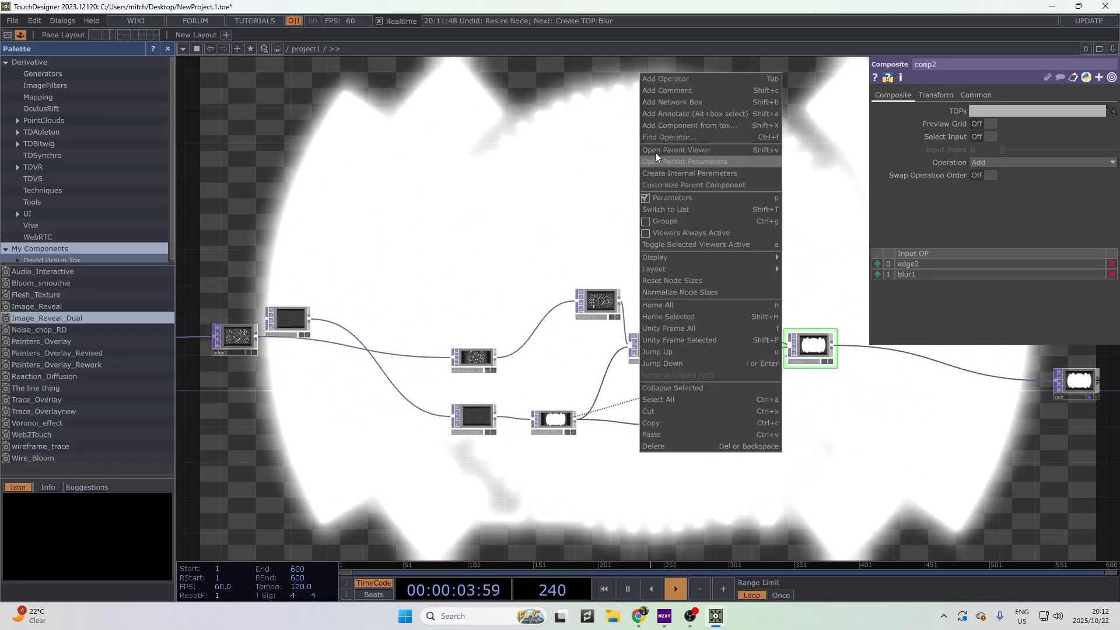
left_click(656, 85)
type("keyb")
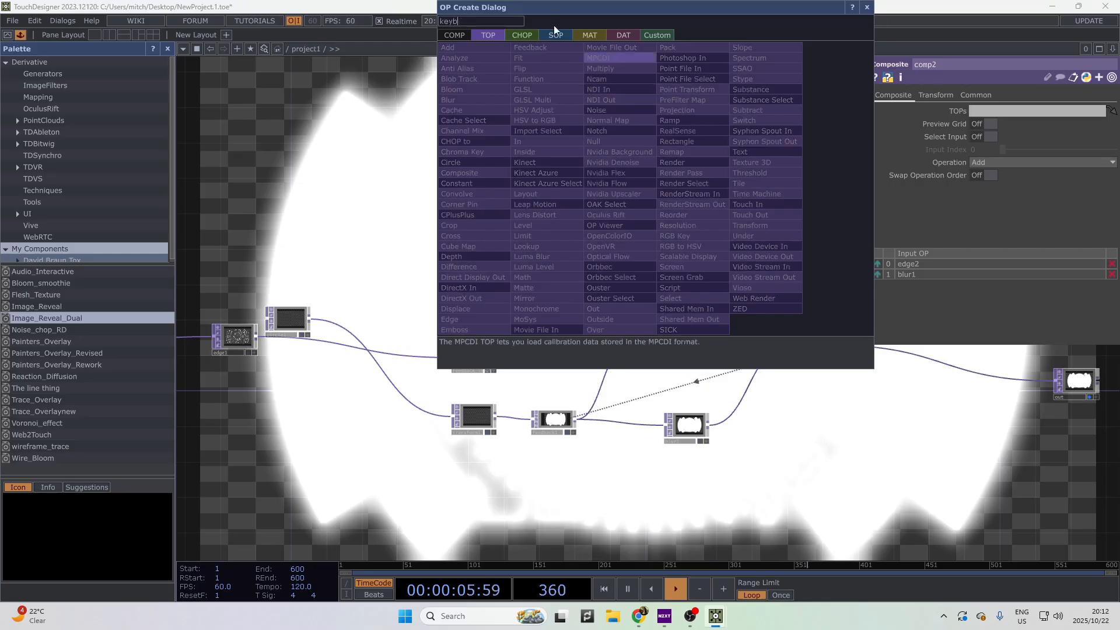
left_click(520, 35)
left_click(618, 206)
left_click(750, 206)
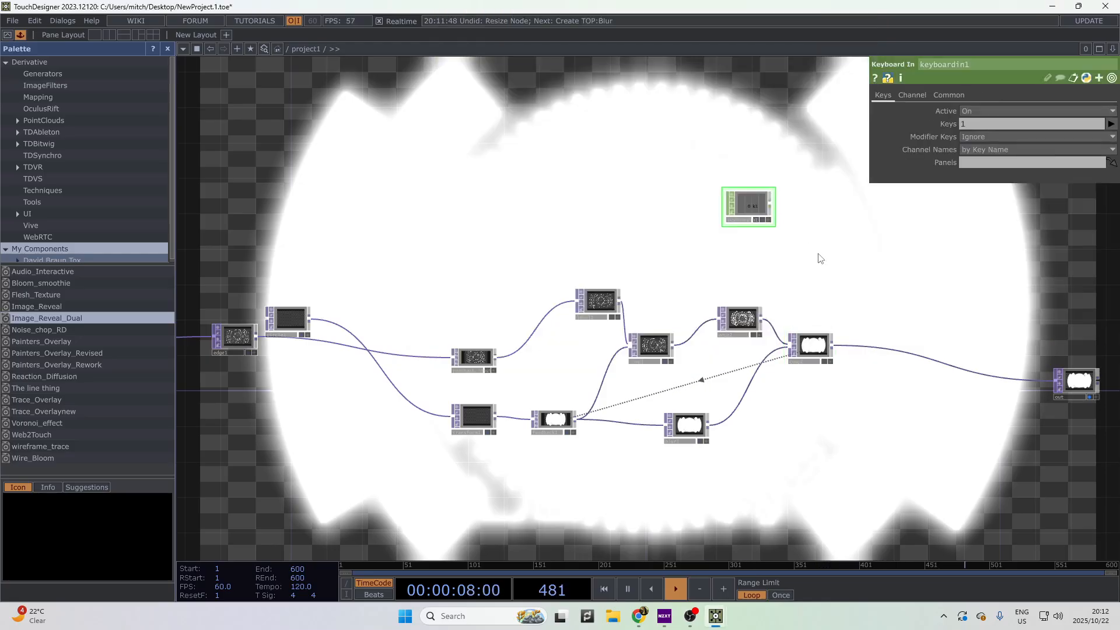
left_click_drag(821, 256, 773, 258)
scroll(774, 221, "up", 3)
left_click_drag(658, 201, 702, 304)
left_click_drag(785, 338, 594, 229)
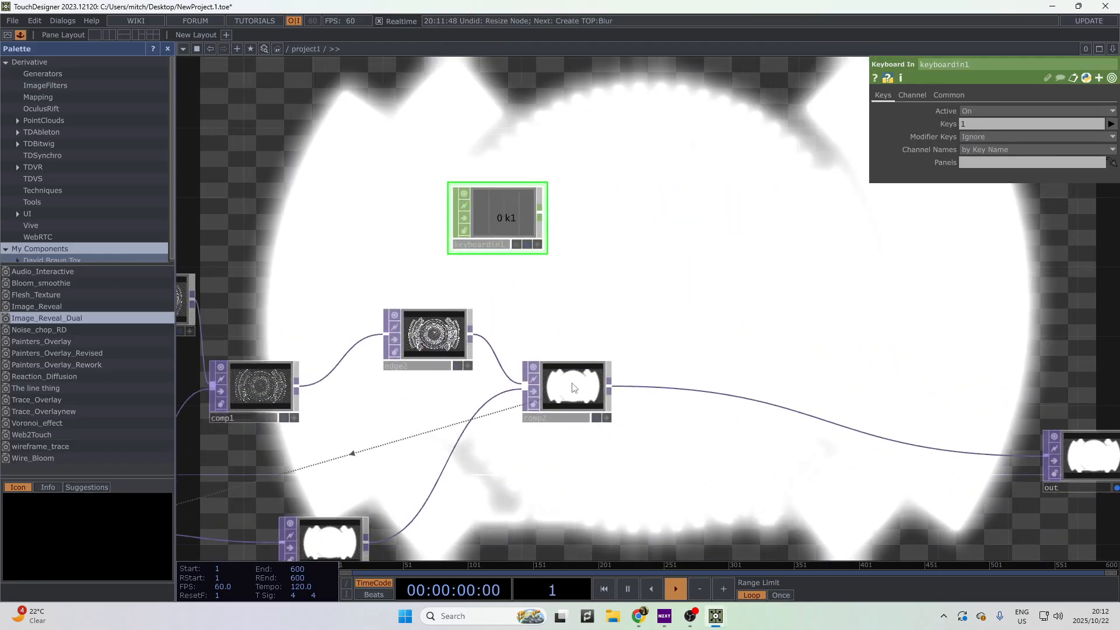
- Bring up feedback1's parameters and move keyboardin1 above level1
left_click(591, 409)
left_click_drag(525, 461, 776, 459)
left_click_drag(414, 461, 452, 418)
left_click(376, 484)
left_click_drag(786, 176, 355, 217)
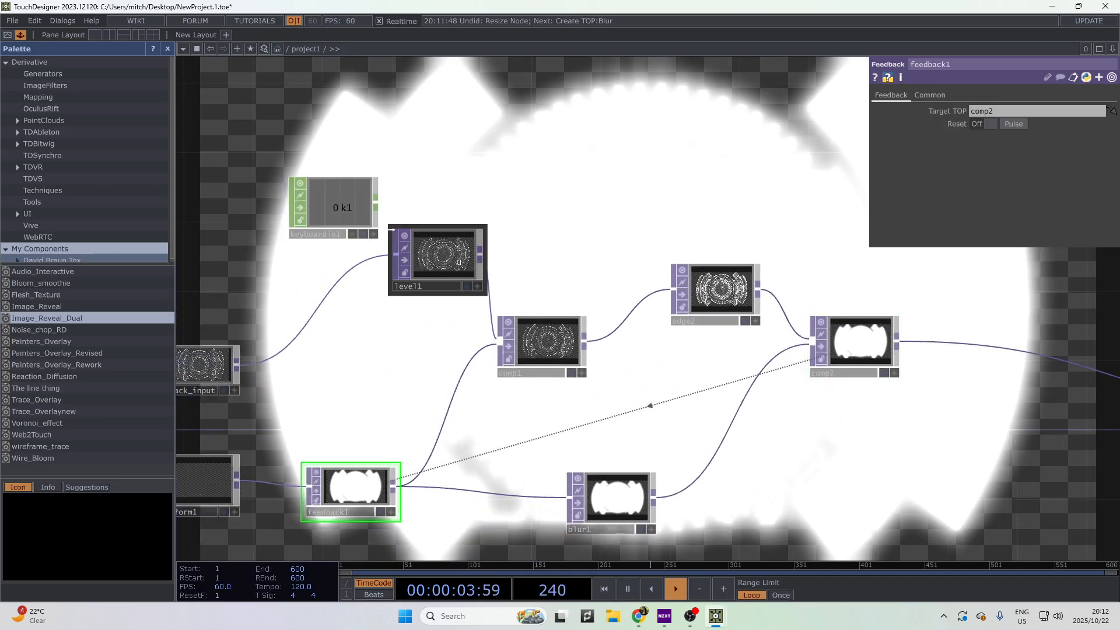
- Export keyboardin1's k1 channel to feedback1's Reset and press 1 to clear the trail
left_click_drag(944, 121, 953, 123)
left_click(957, 128)
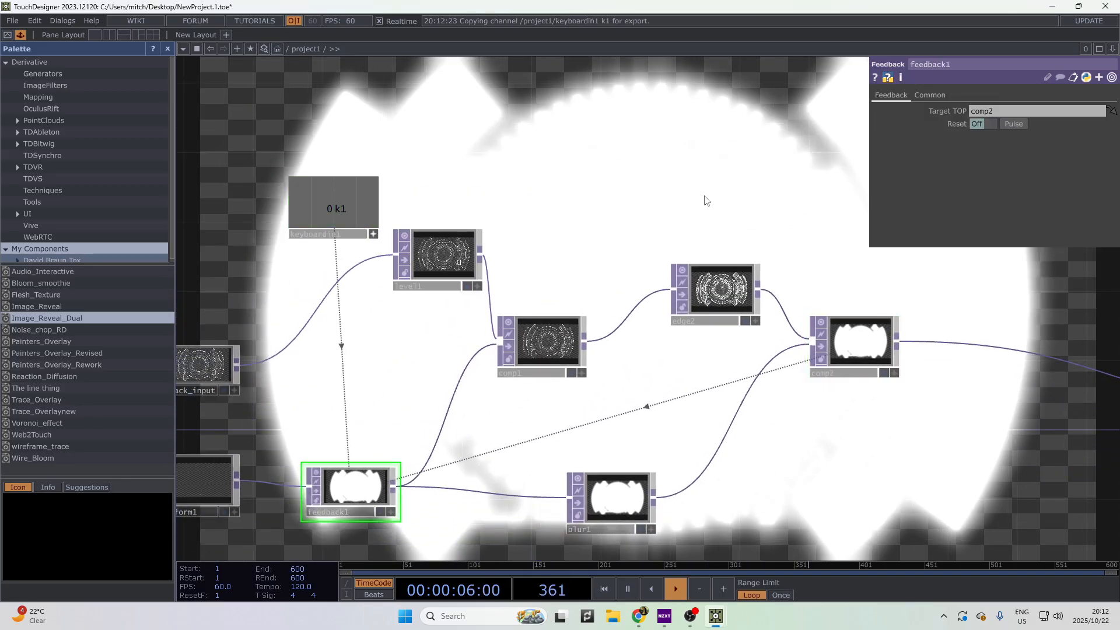
key("1")
left_click_drag(805, 373, 630, 193)
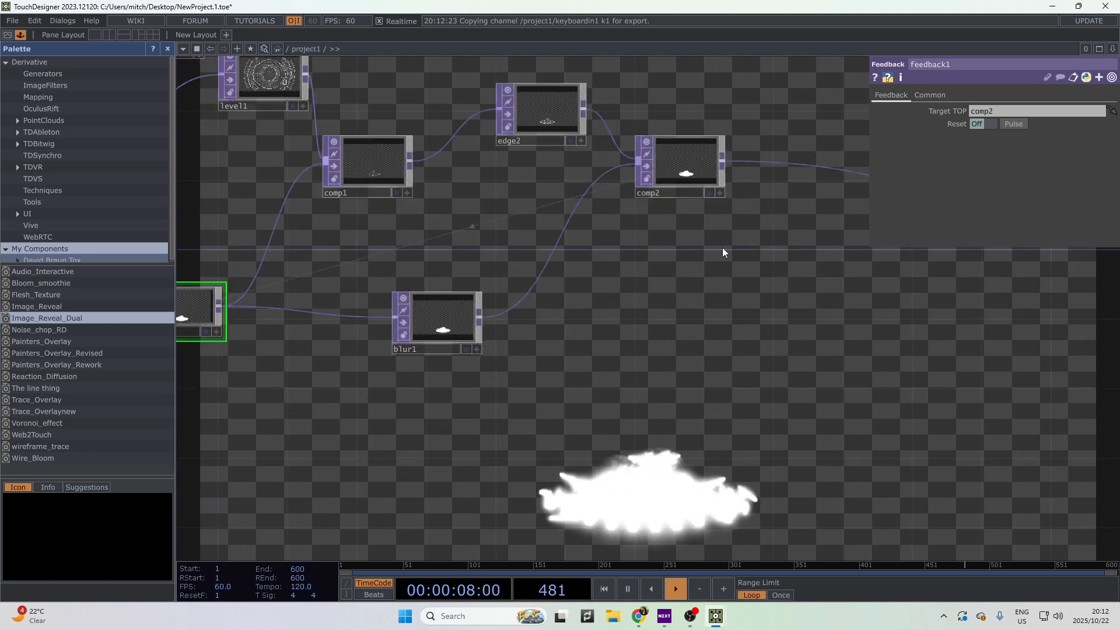
left_click_drag(666, 452, 850, 427)
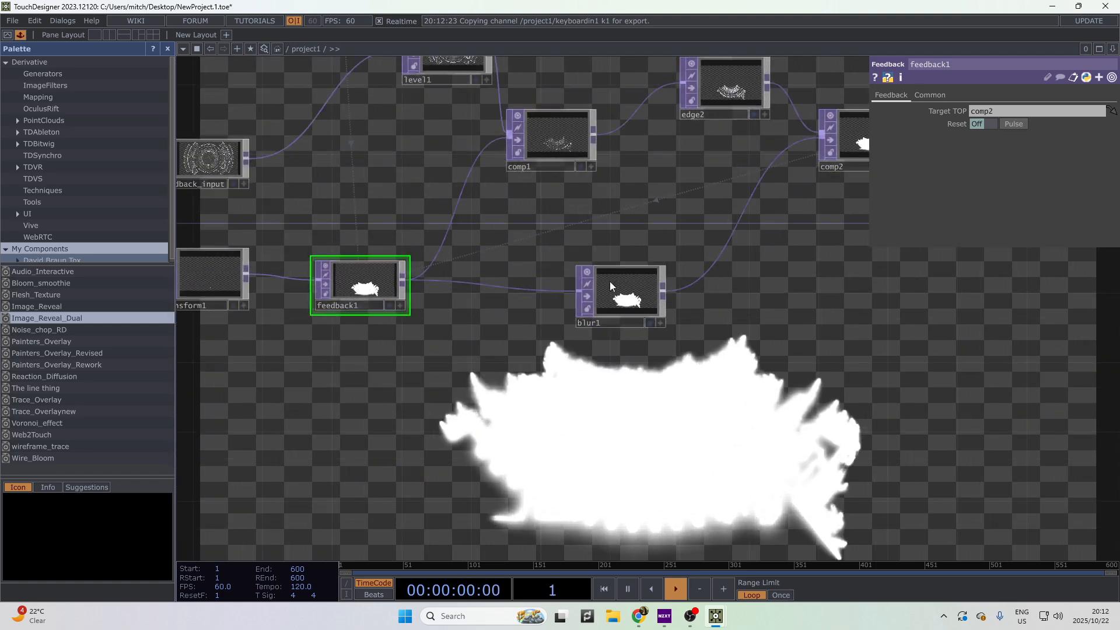
left_click_drag(814, 371, 716, 560)
left_click_drag(951, 459, 556, 446)
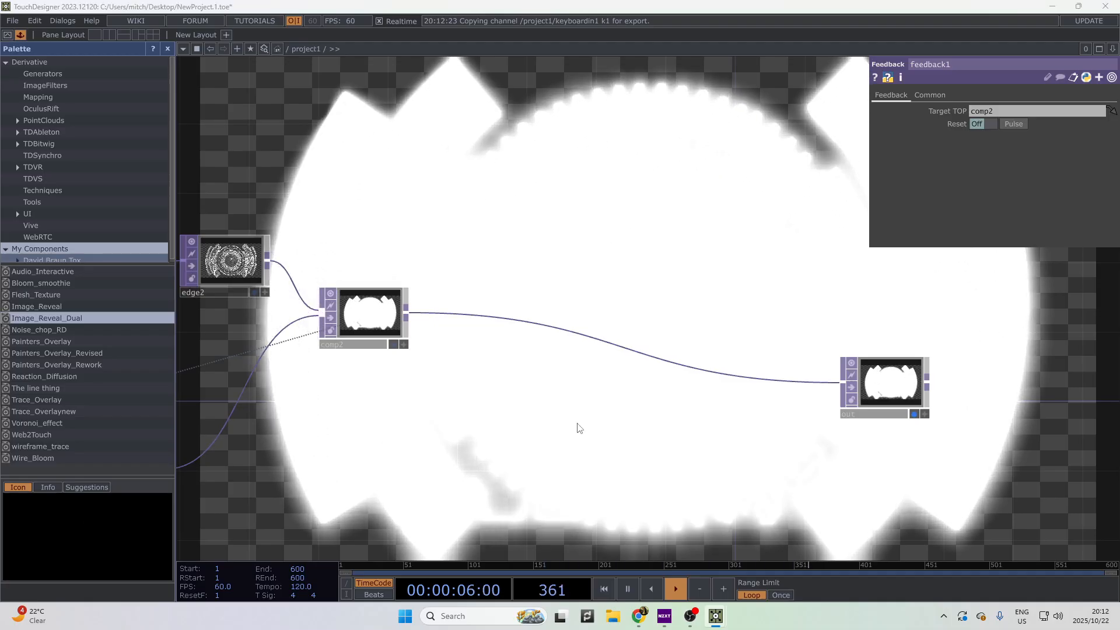
scroll(653, 417, "down", 4)
- Insert a Multiply Composite TOP, comp3, on the wire between comp2 and out
scroll(987, 423, "up", 2)
left_click(576, 397)
key("Tab")
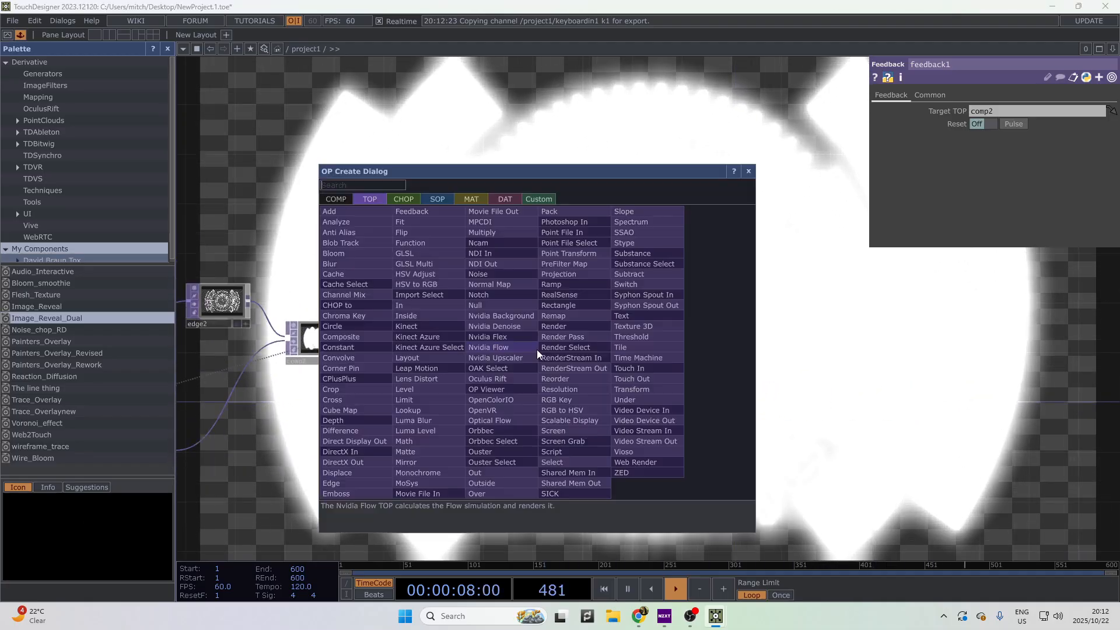
type("comp")
key("Return")
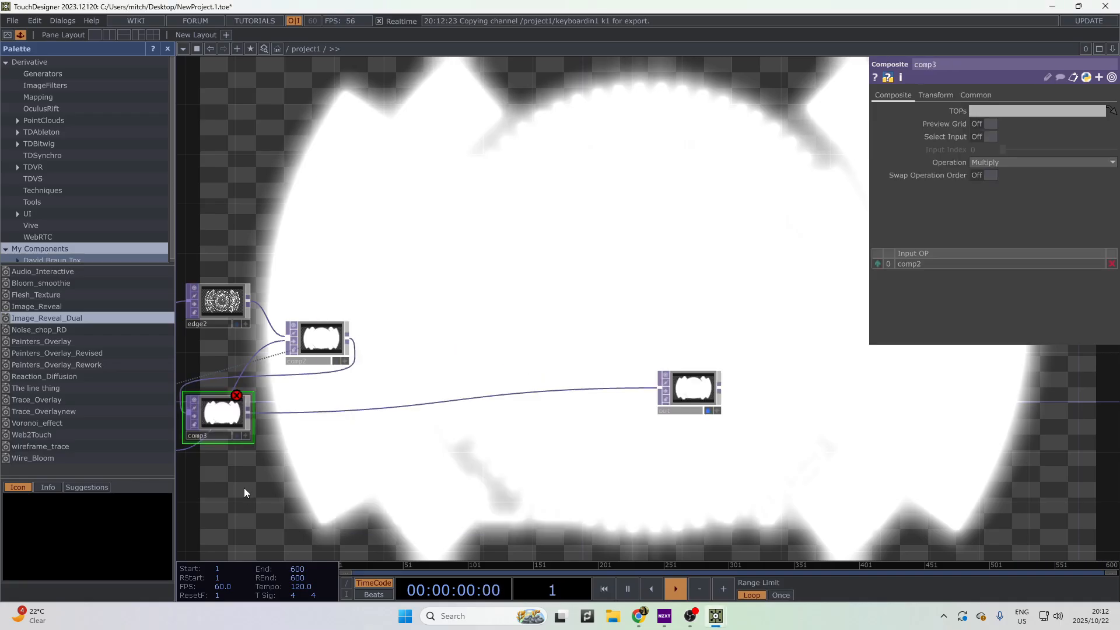
left_click_drag(222, 415, 509, 365)
left_click_drag(414, 400, 776, 335)
scroll(776, 335, "down", 4)
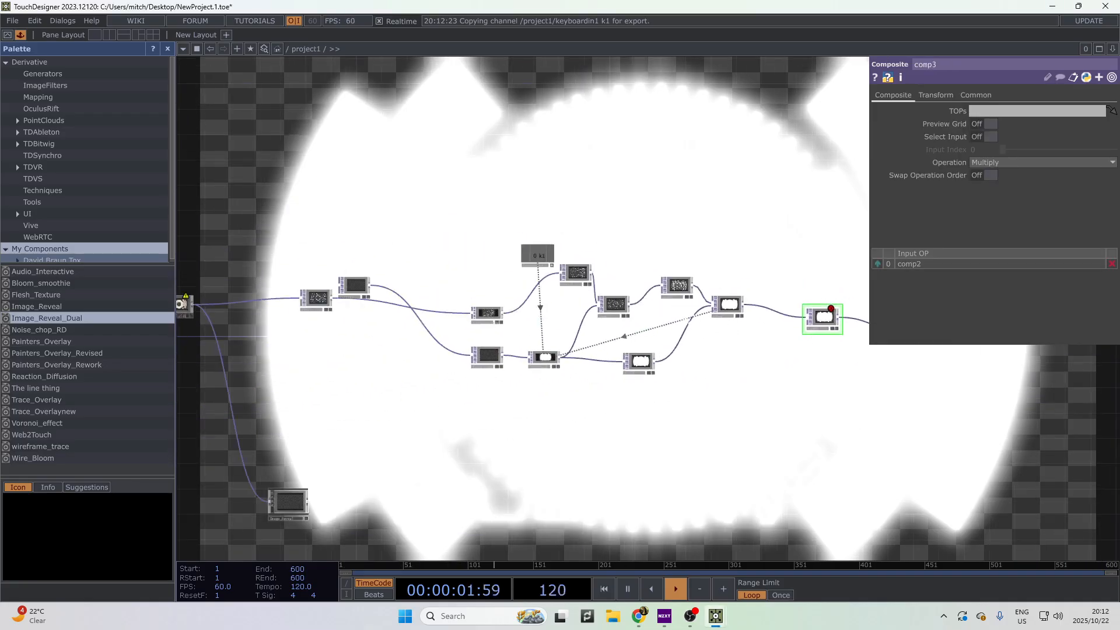
scroll(714, 324, "up", 4)
scroll(563, 356, "down", 2)
scroll(602, 345, "down", 2)
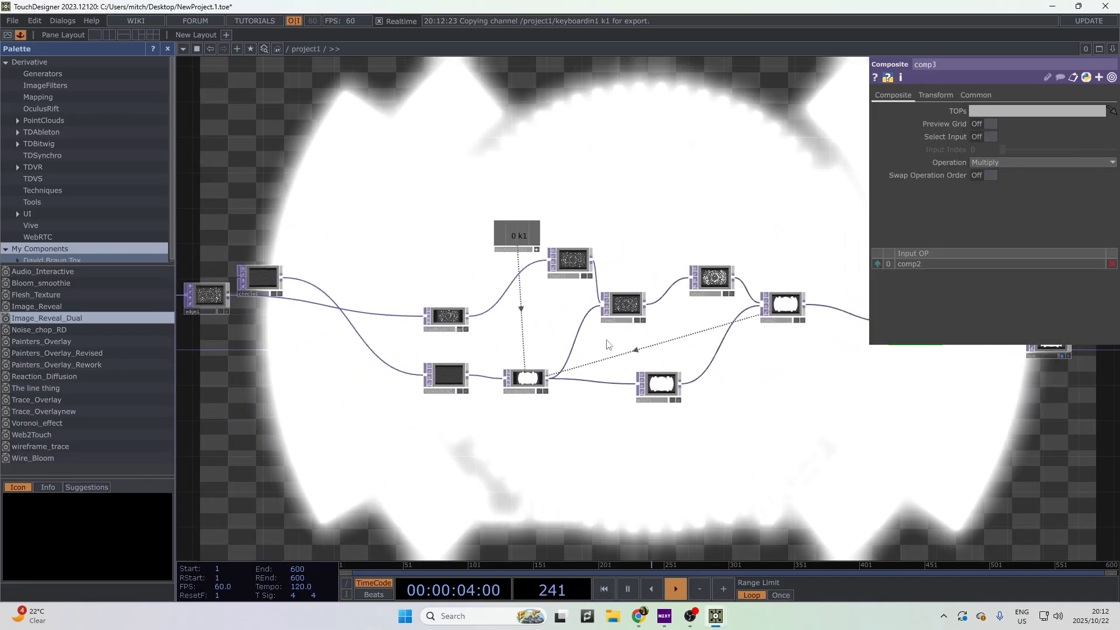
scroll(406, 376, "down", 2)
scroll(406, 377, "down", 1)
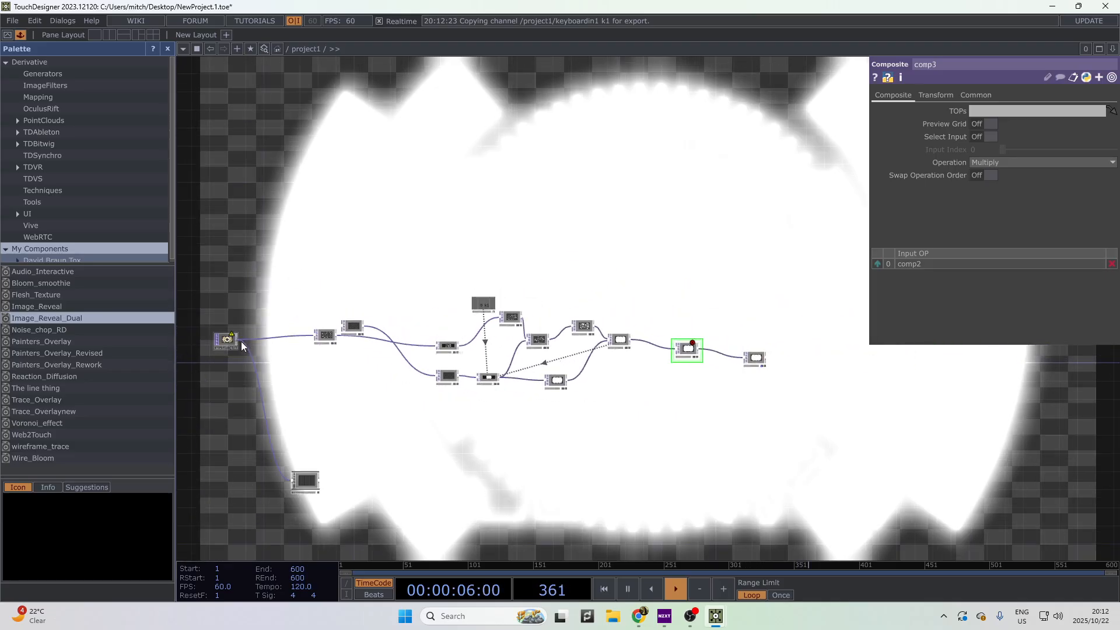
left_click_drag(235, 342, 393, 359)
- Add a Select TOP, select1, below comp3
scroll(660, 391, "up", 3)
right_click(624, 222)
left_click(663, 233)
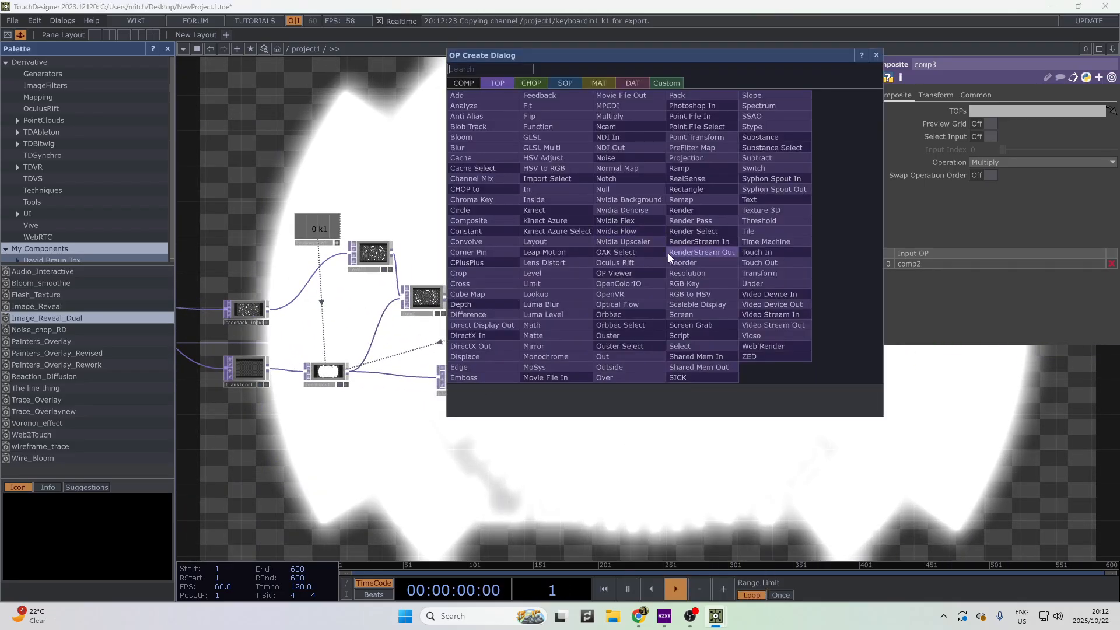
type("select")
key("Return")
left_click(669, 253)
- Move select1 below comp3 and set its TOP source to moviefilein1
left_click_drag(668, 253, 651, 360)
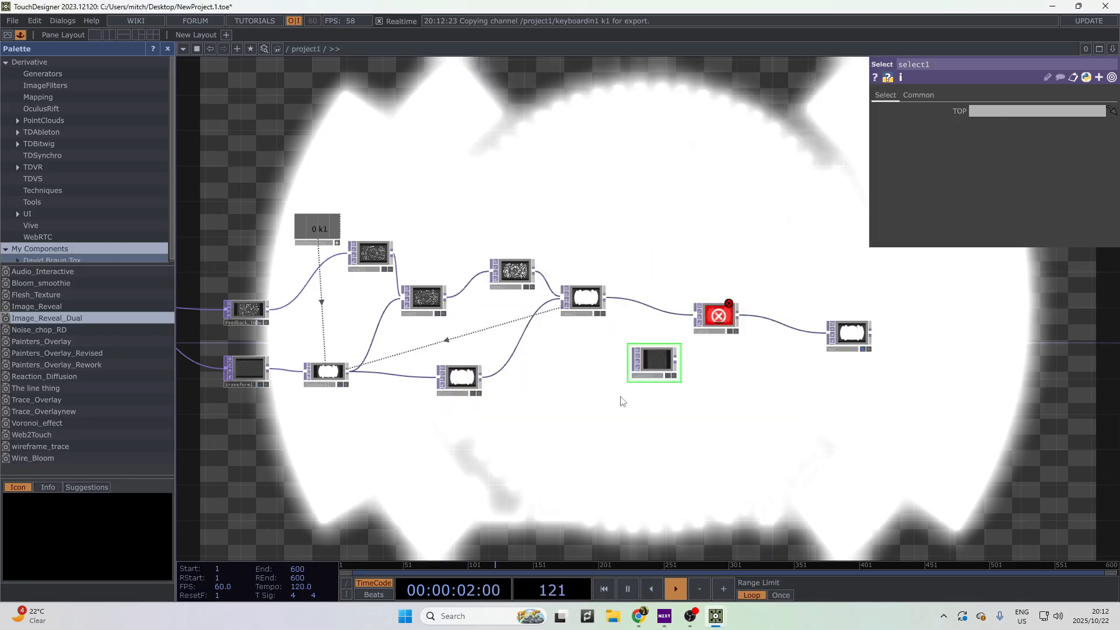
left_click_drag(623, 400, 768, 399)
left_click_drag(334, 374, 454, 374)
left_click_drag(187, 339, 426, 350)
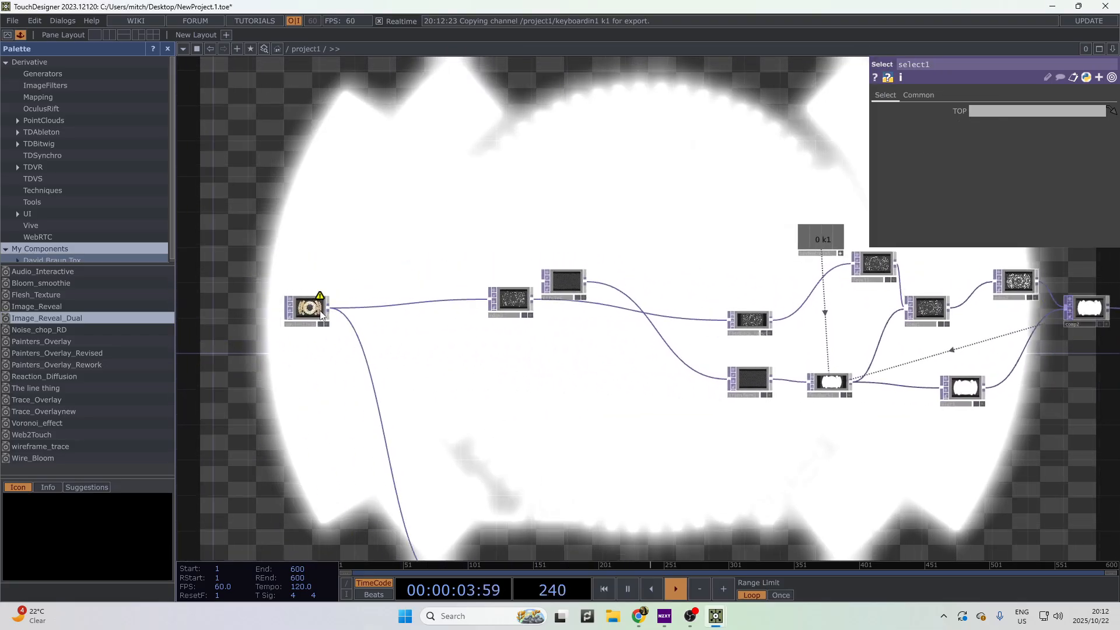
left_click_drag(318, 312, 977, 119)
left_click_drag(1060, 420, 496, 475)
scroll(595, 430, "up", 5)
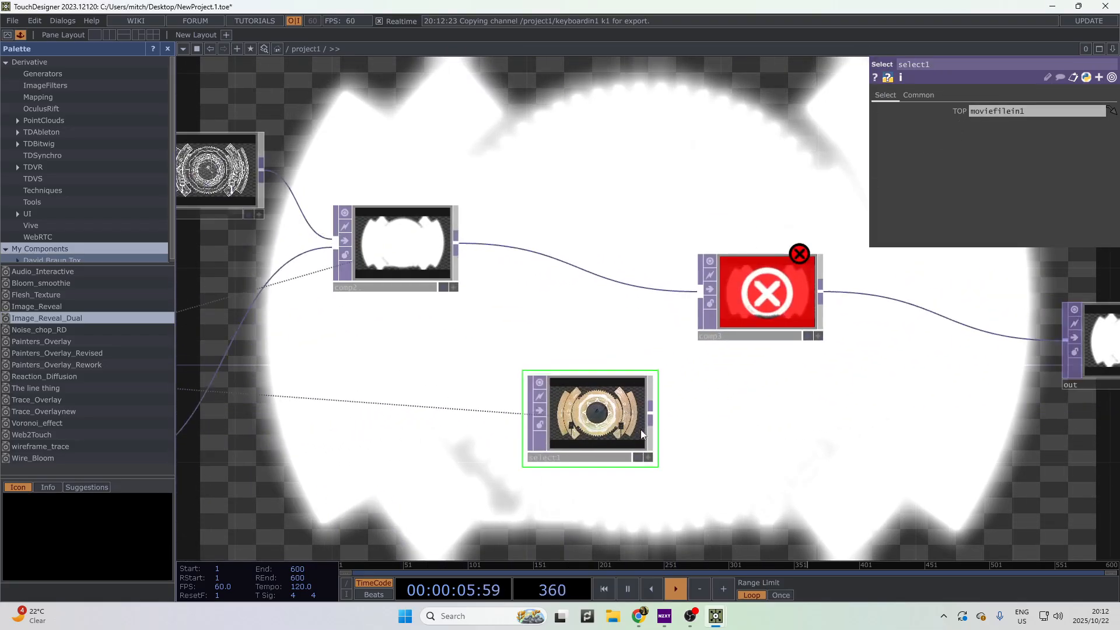
- Wire select1 into comp3's second input so the gear movie shows through the mask
left_click_drag(651, 413, 701, 291)
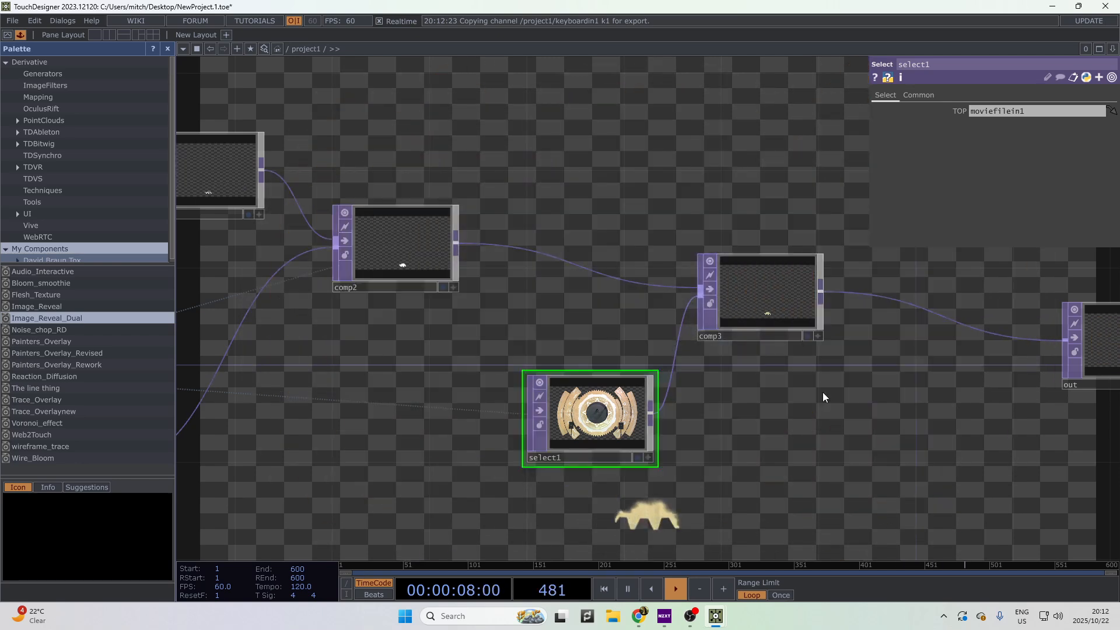
left_click_drag(822, 392, 640, 405)
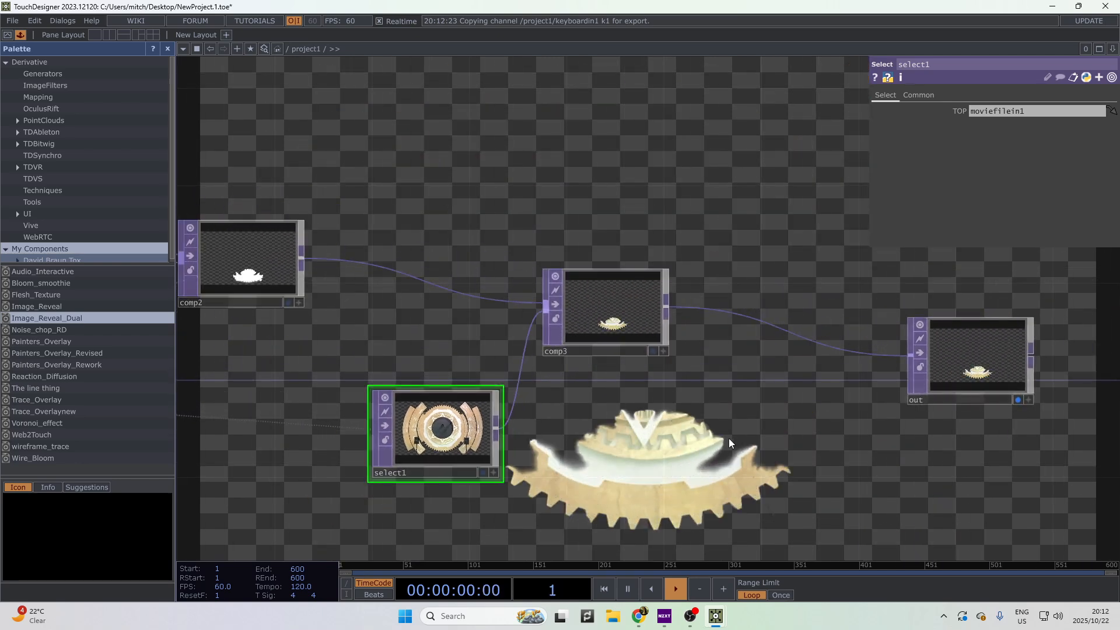
left_click_drag(729, 439, 1005, 443)
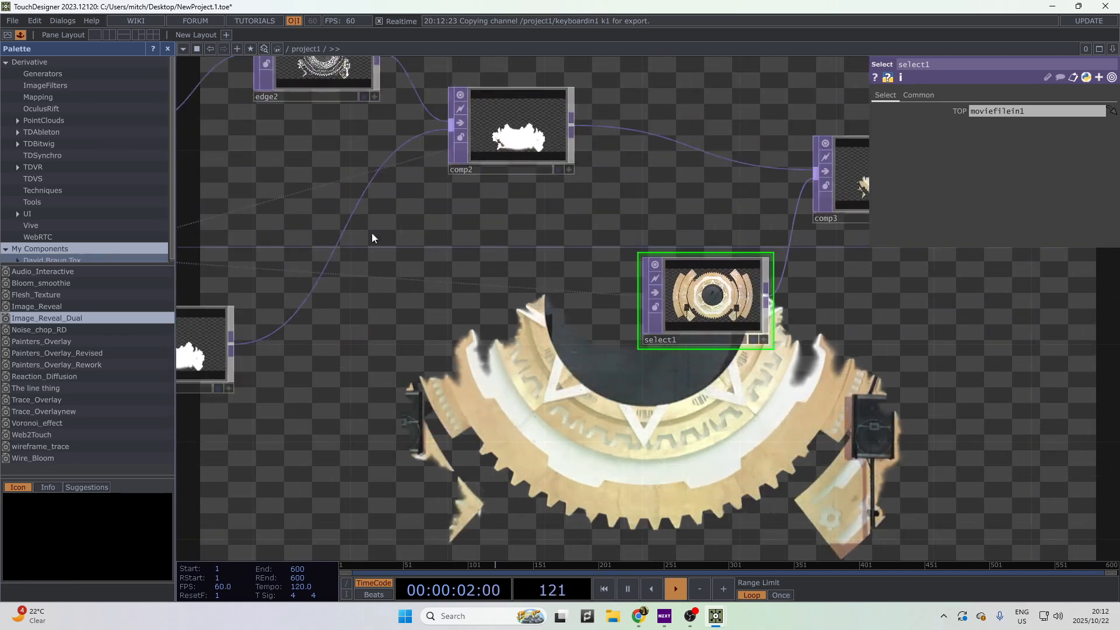
left_click_drag(372, 232, 525, 417)
- Select edge2, then zoom out to survey the whole node chain through to out
left_click(461, 244)
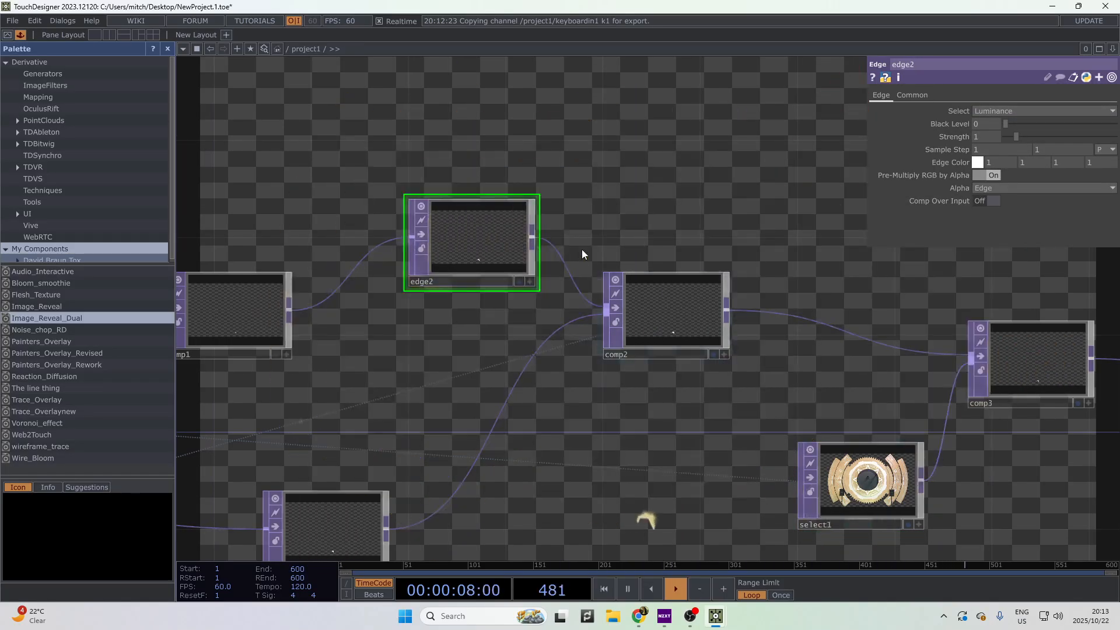
scroll(609, 368, "up", 4)
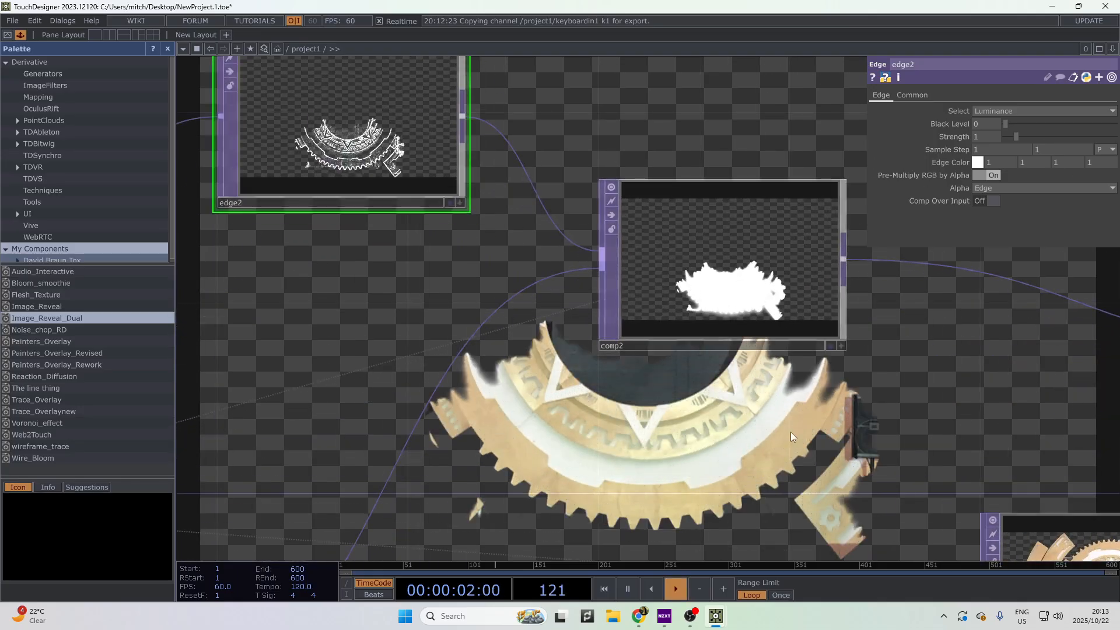
scroll(303, 292, "down", 4)
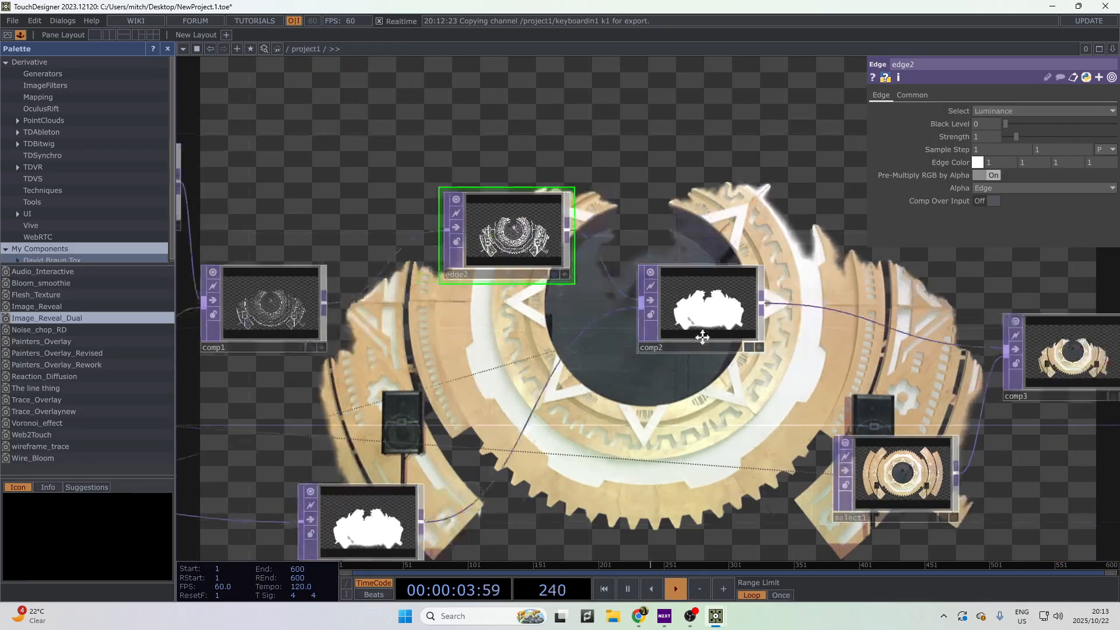
left_click_drag(962, 414, 612, 330)
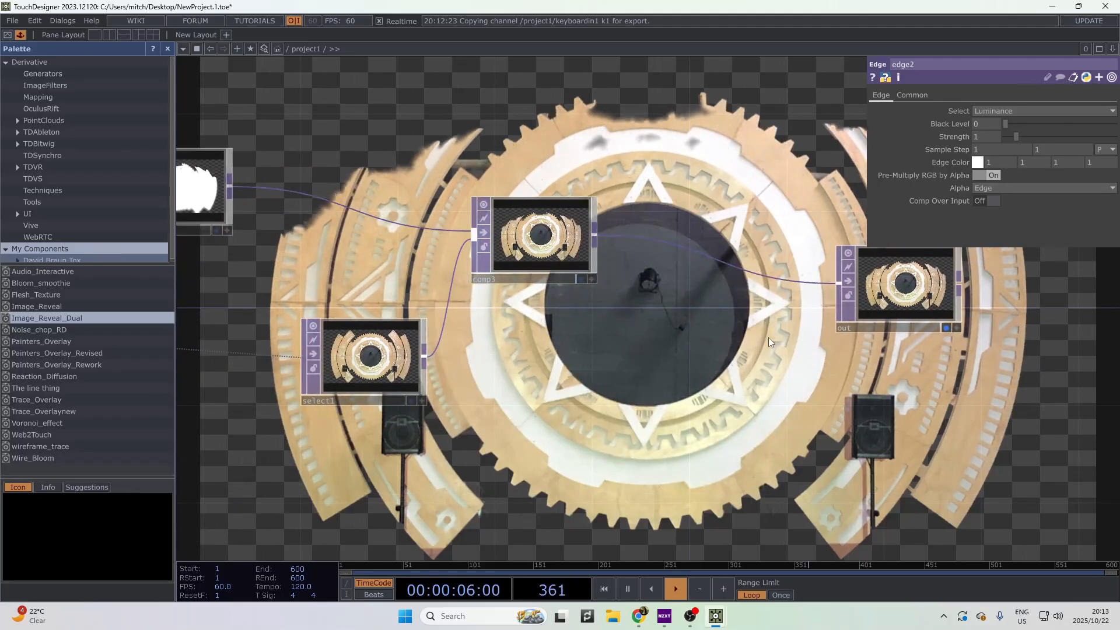
scroll(418, 302, "down", 3)
scroll(417, 302, "down", 5)
left_click_drag(418, 302, 869, 274)
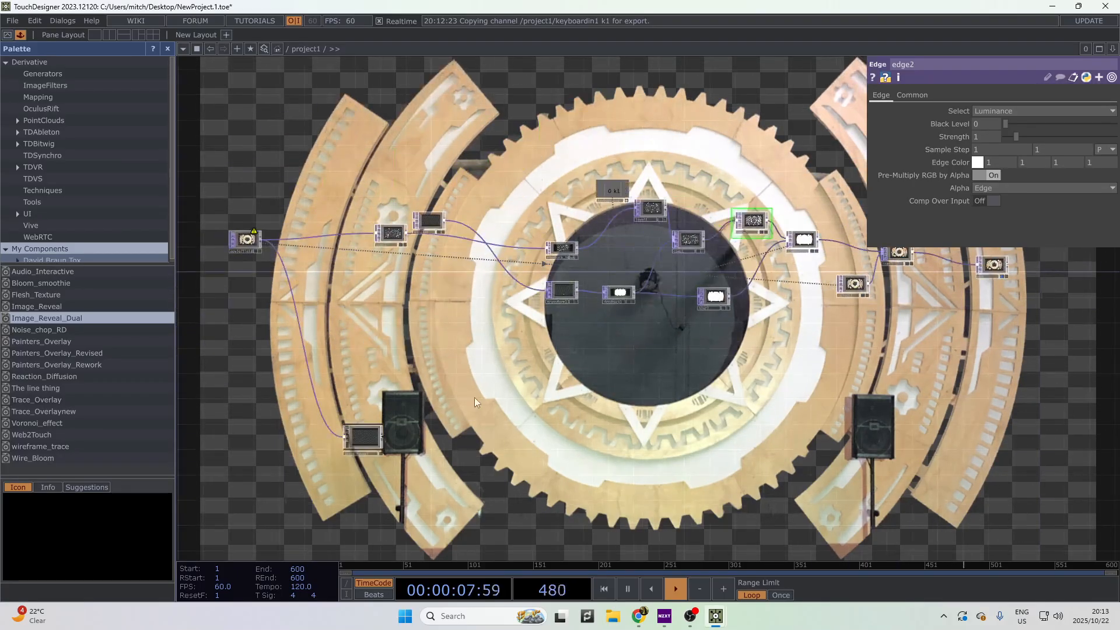
scroll(373, 261, "up", 3)
- Move transform1 up-left and Feedback_input above it, undoing an accidental circle1 resize
left_click(493, 357)
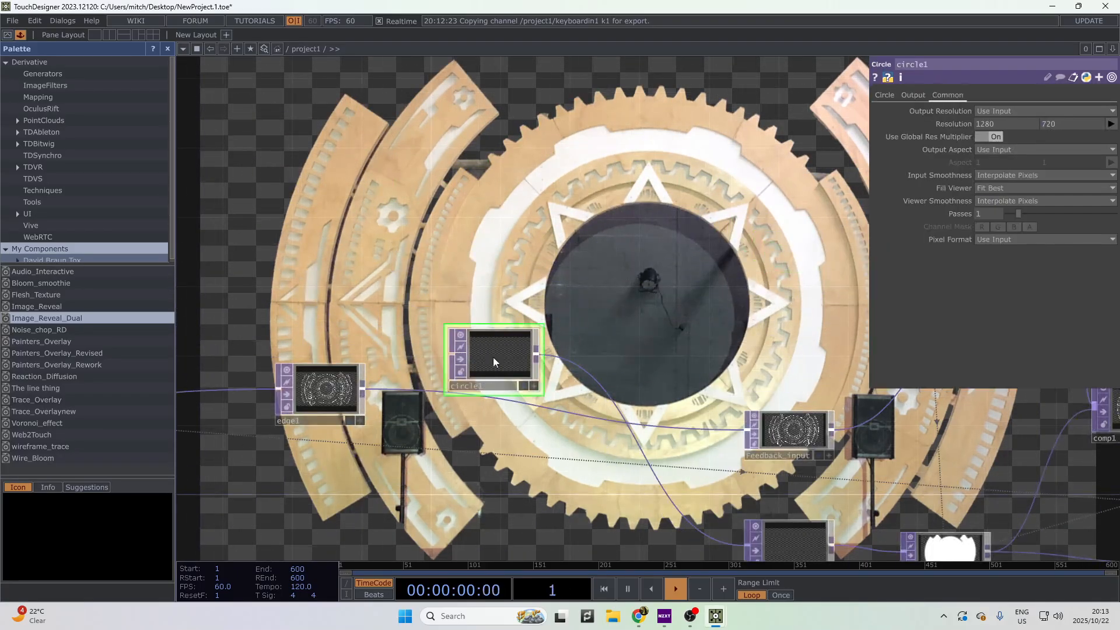
scroll(492, 357, "up", 3)
left_click_drag(697, 348, 216, 196)
left_click_drag(670, 382, 502, 151)
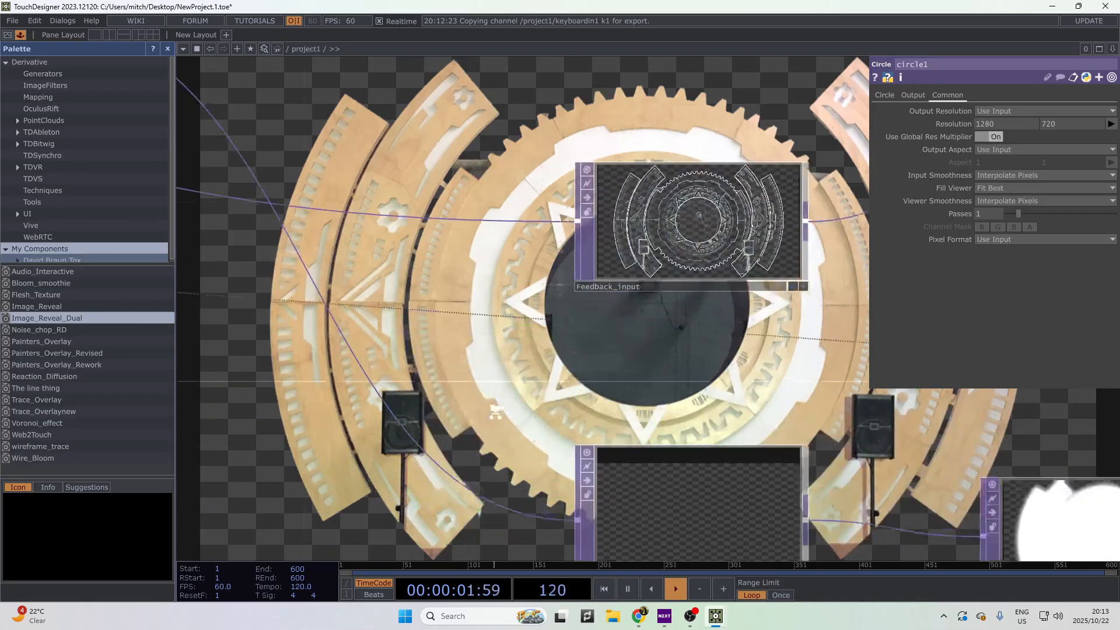
scroll(476, 386, "down", 3)
left_click_drag(584, 502, 463, 261)
left_click_drag(556, 331, 507, 136)
left_click_drag(608, 500, 645, 567)
left_click_drag(230, 310, 320, 490)
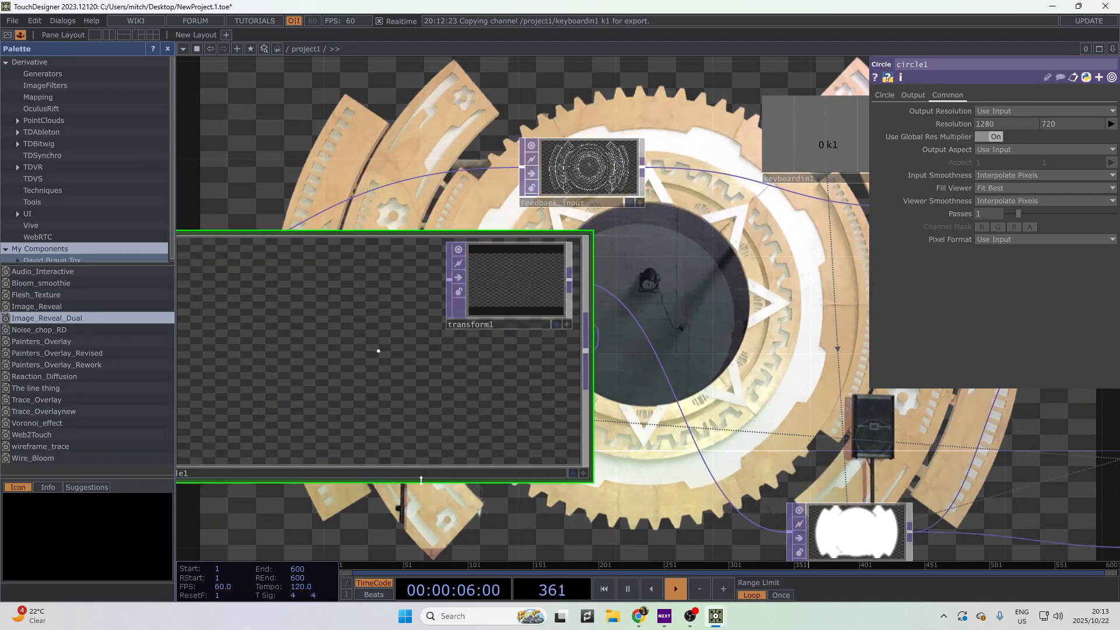
key("ctrl+z")
- Move circle1 and transform1 further down the network
left_click_drag(500, 388, 570, 284)
scroll(570, 284, "down", 2)
left_click_drag(387, 205, 348, 360)
left_click_drag(610, 233, 611, 405)
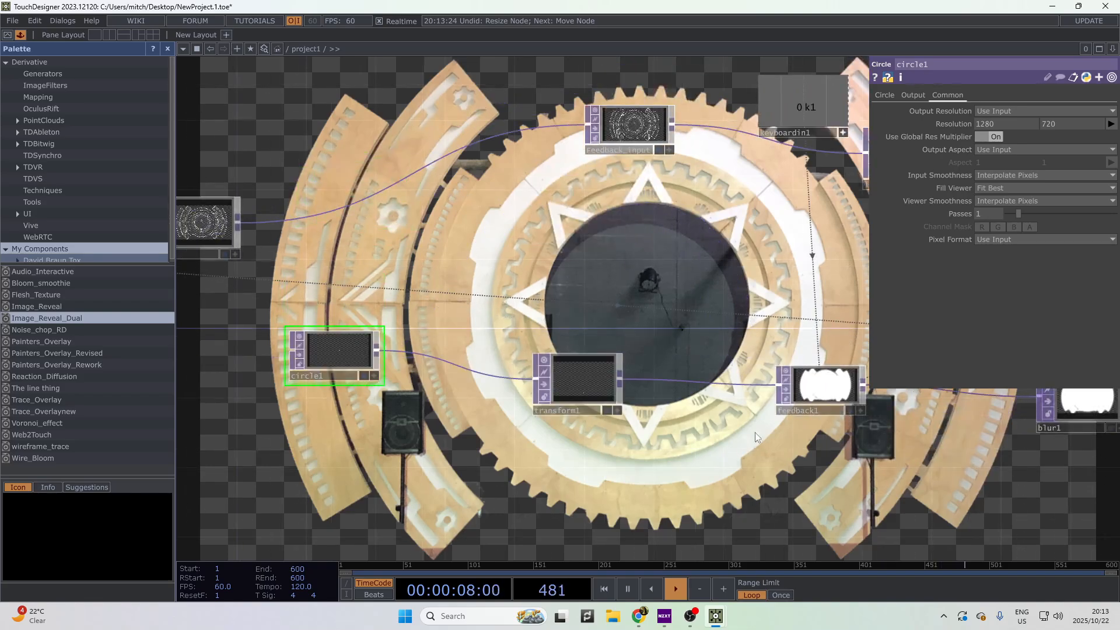
scroll(668, 419, "up", 3)
scroll(798, 405, "up", 1)
left_click_drag(798, 405, 432, 490)
scroll(432, 490, "down", 3)
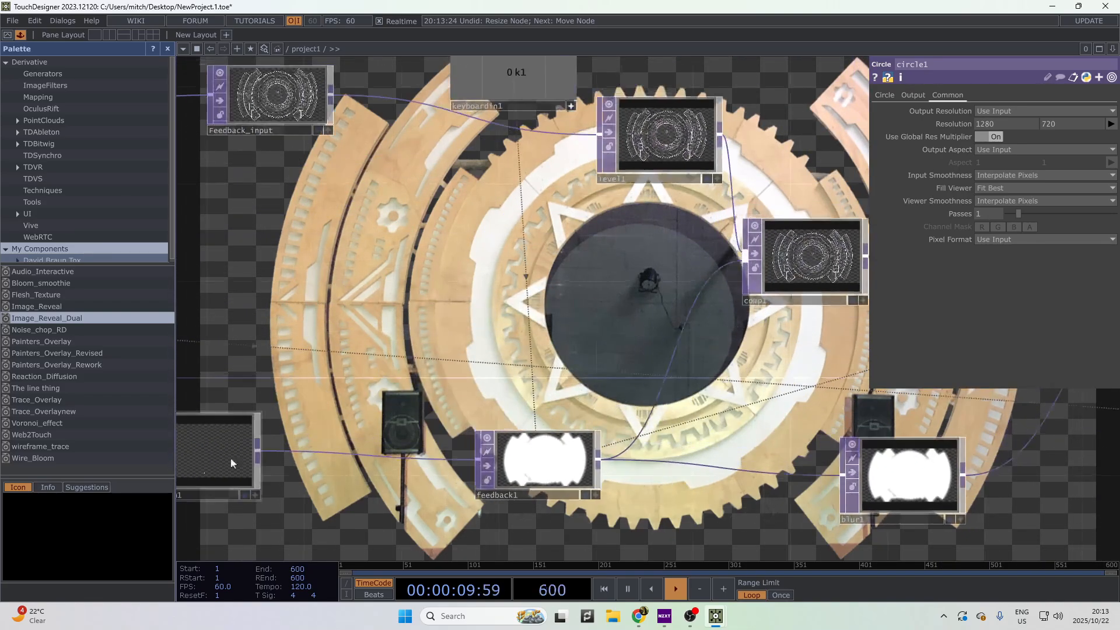
- Set transform1's Translate Y to -0.417 with the value ladder
left_click(232, 461)
scroll(616, 362, "up", 4)
left_click_drag(607, 373, 840, 204)
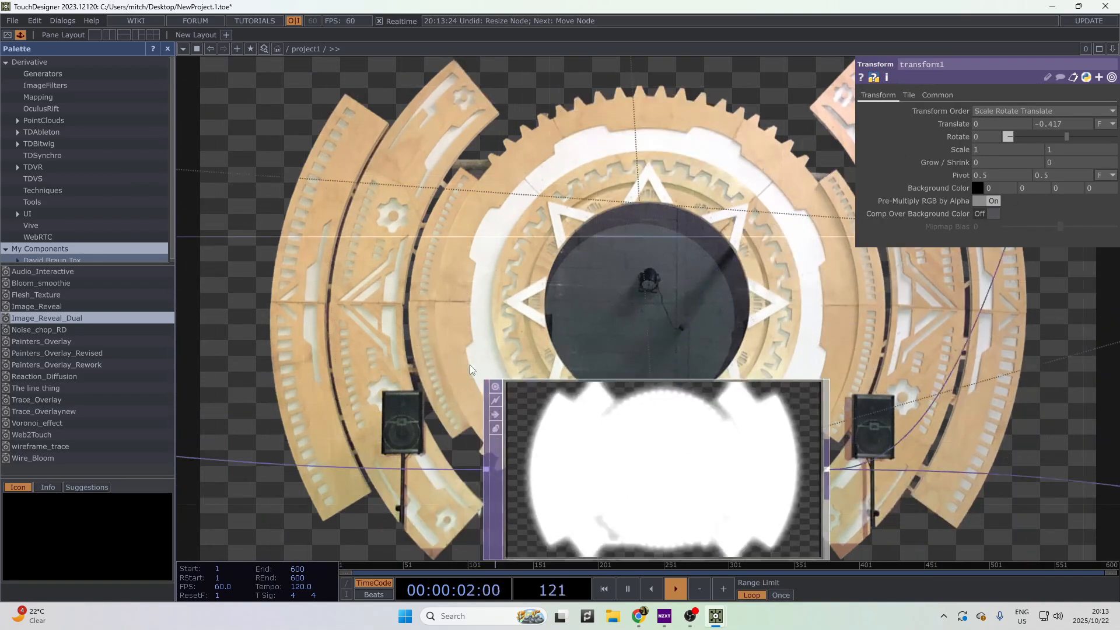
left_click_drag(330, 427, 699, 406)
left_click_drag(399, 441, 683, 449)
scroll(682, 449, "down", 3)
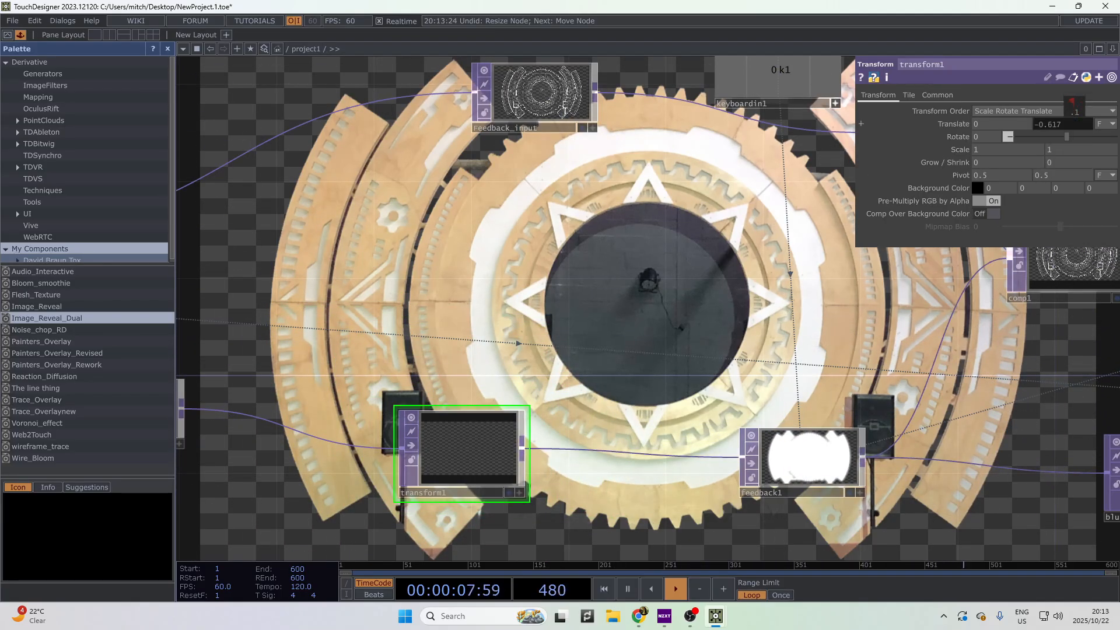
middle_click_drag(1072, 103, 1074, 105)
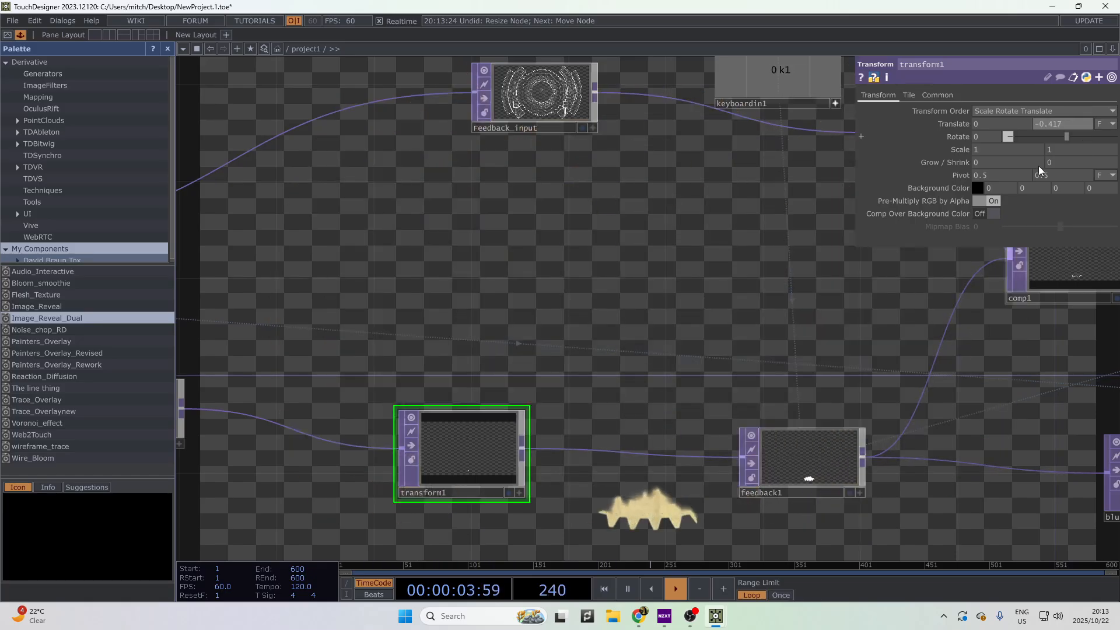
scroll(612, 456, "down", 3)
left_click_drag(575, 542, 353, 516)
scroll(901, 543, "down", 2)
left_click_drag(901, 542, 489, 480)
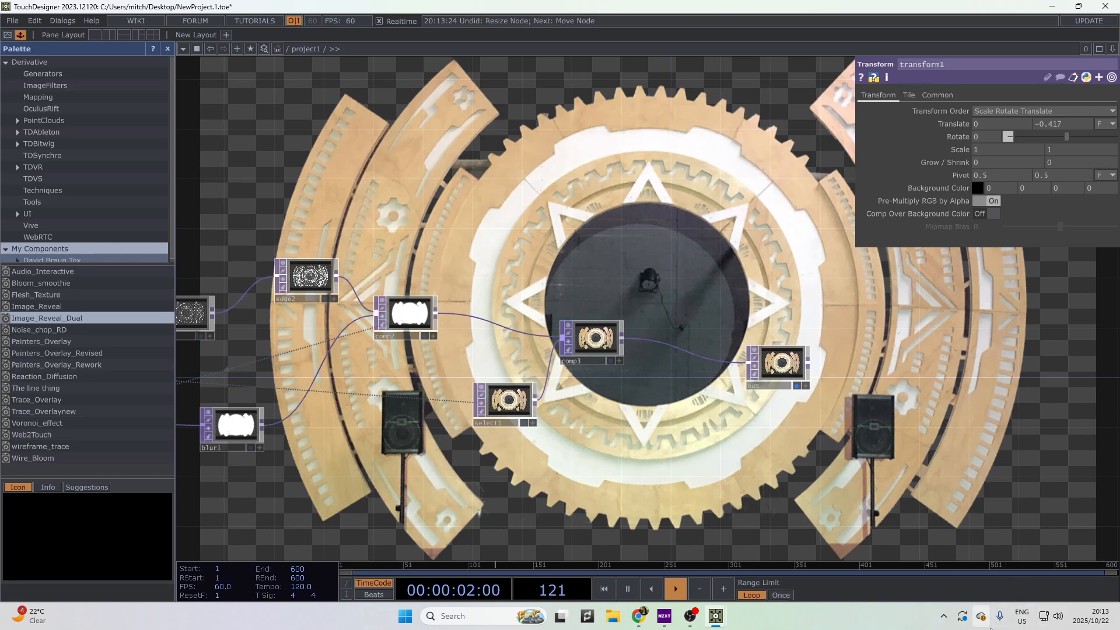
- Line the out node up with comp3's wire, with comp3 beside it and select1 below
left_click_drag(829, 439, 623, 376)
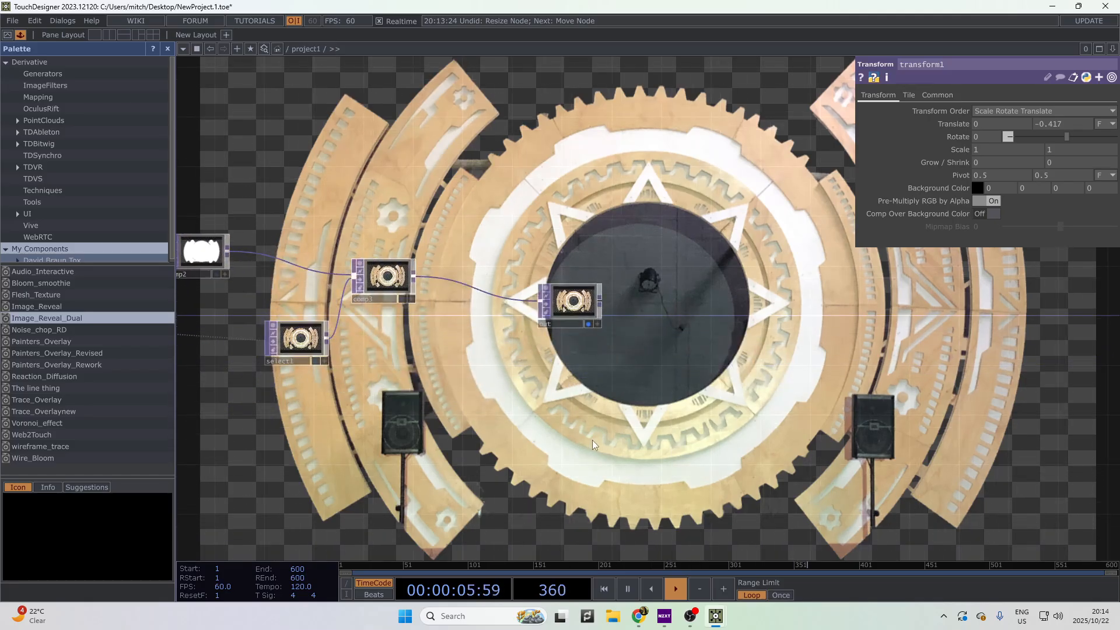
left_click_drag(584, 391, 354, 334)
left_click_drag(352, 241, 992, 275)
left_click_drag(900, 354, 801, 424)
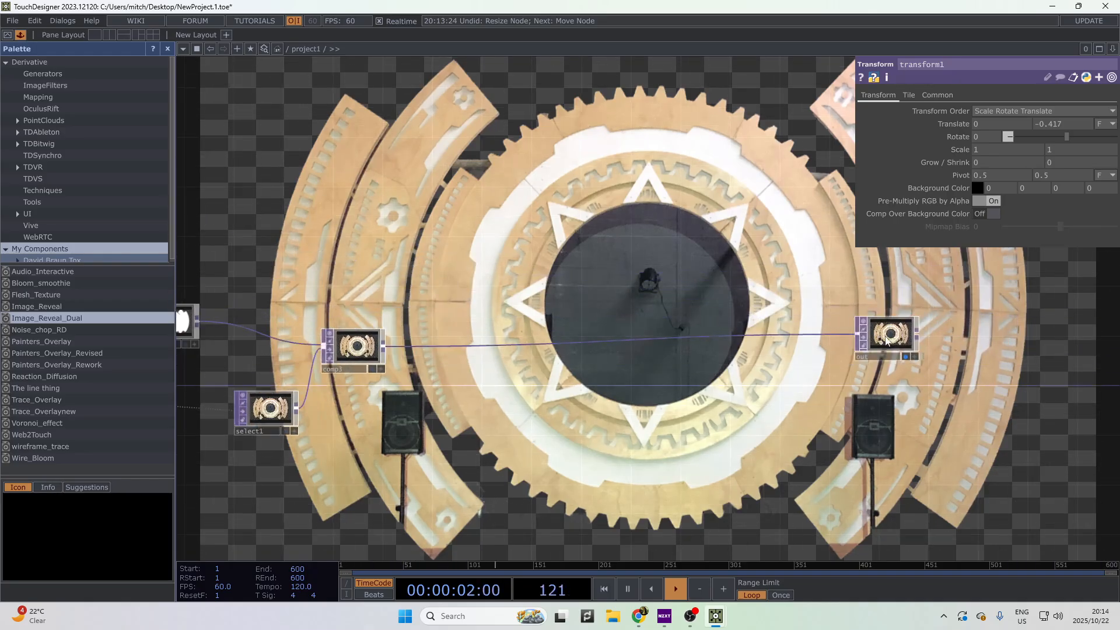
left_click_drag(892, 336, 893, 348)
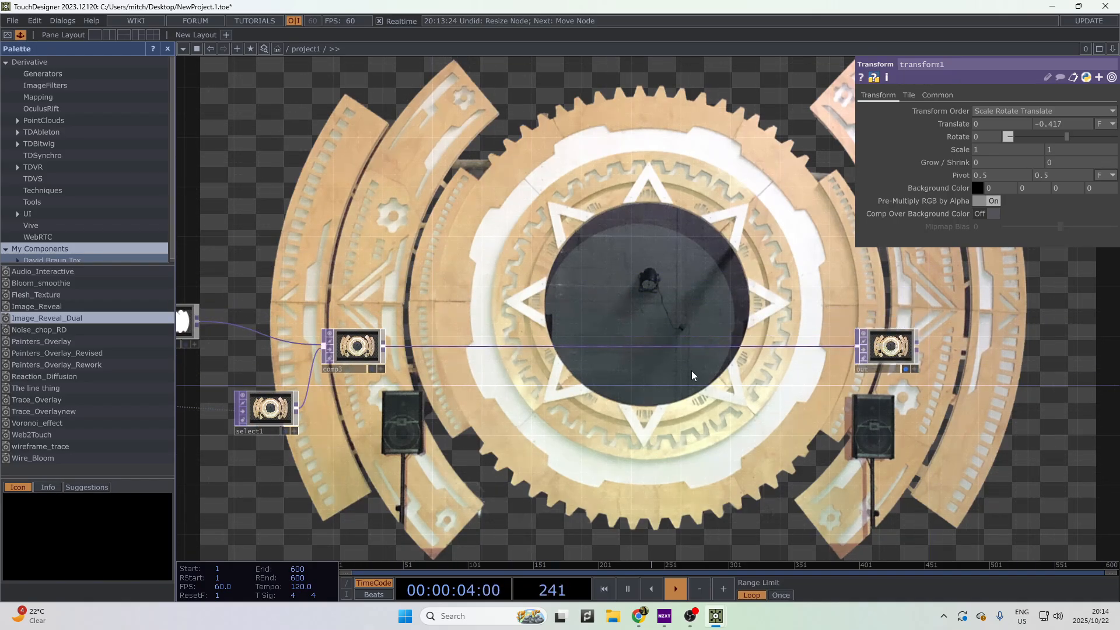
left_click_drag(423, 388, 667, 363)
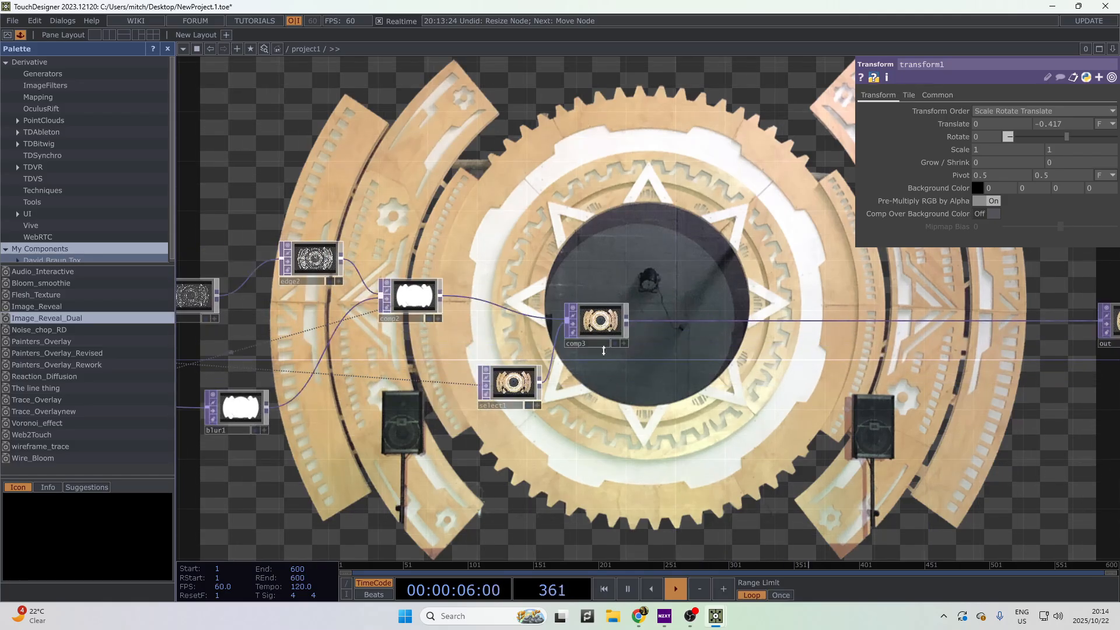
left_click_drag(589, 334, 860, 330)
left_click_drag(519, 397, 843, 397)
scroll(703, 401, "up", 5)
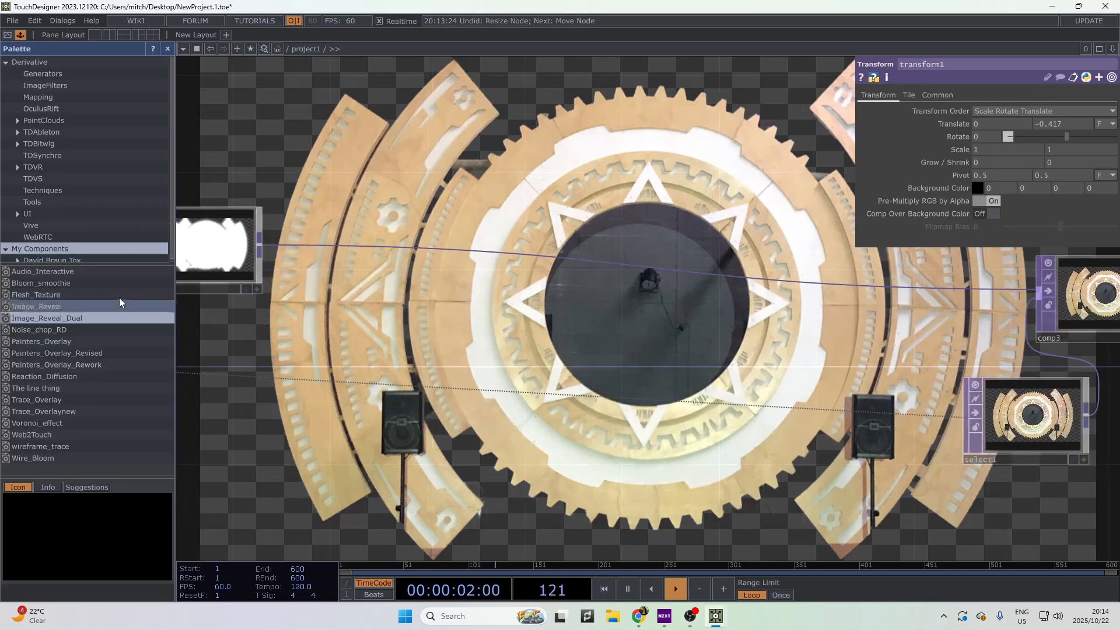
- Browse the Palette's ImageFilters and Tools categories to locate the opticalFlow component
scroll(76, 250, "down", 1)
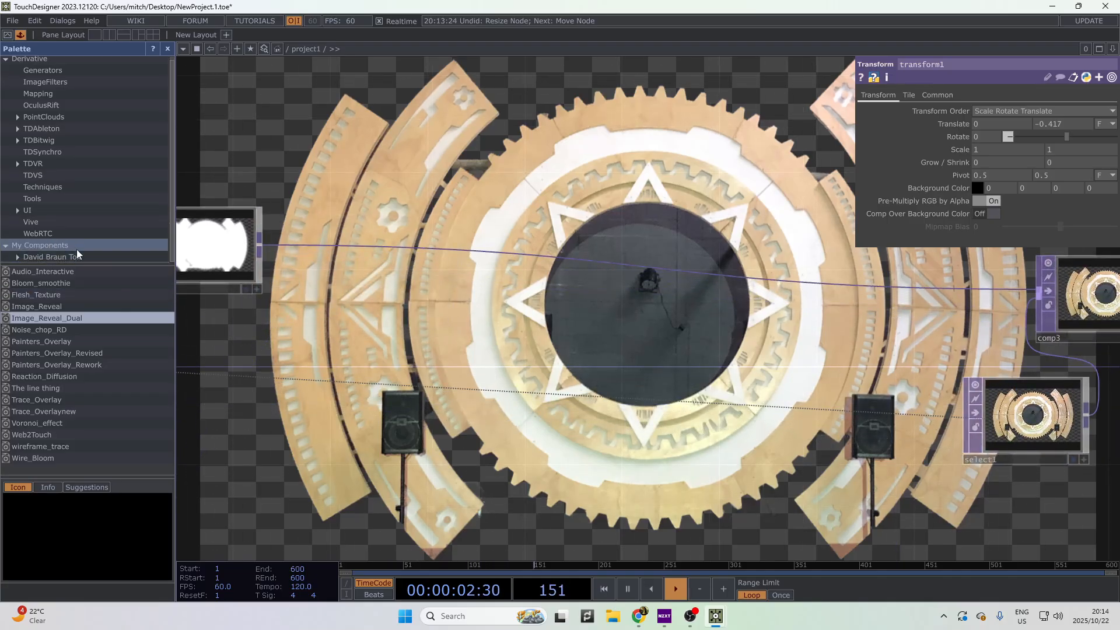
left_click(67, 82)
left_click(52, 200)
scroll(54, 394, "down", 7)
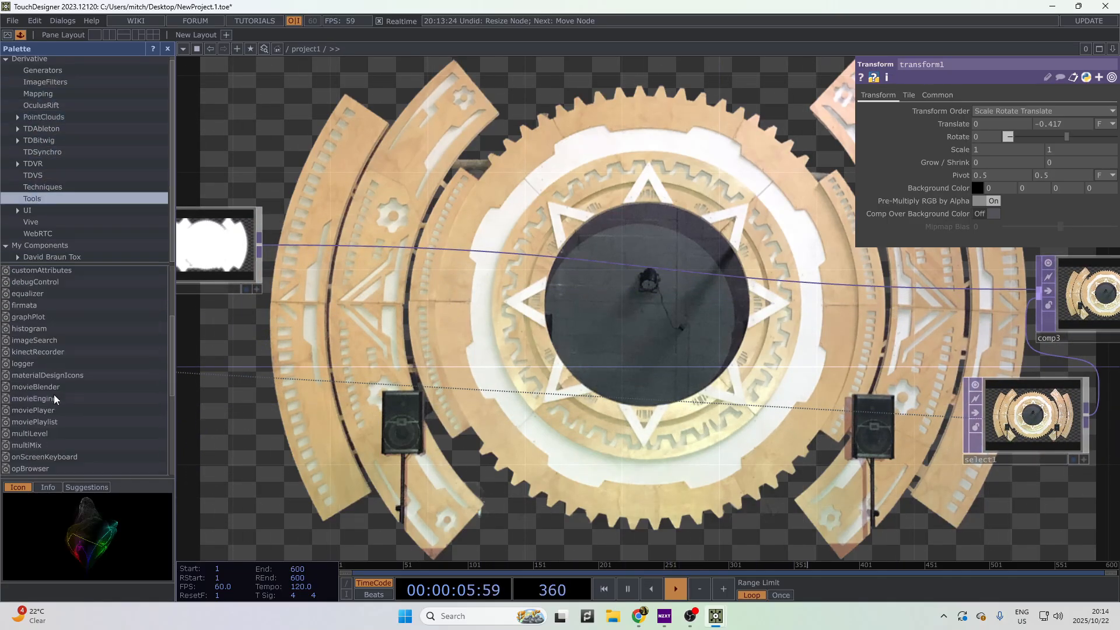
left_click_drag(555, 498, 699, 493)
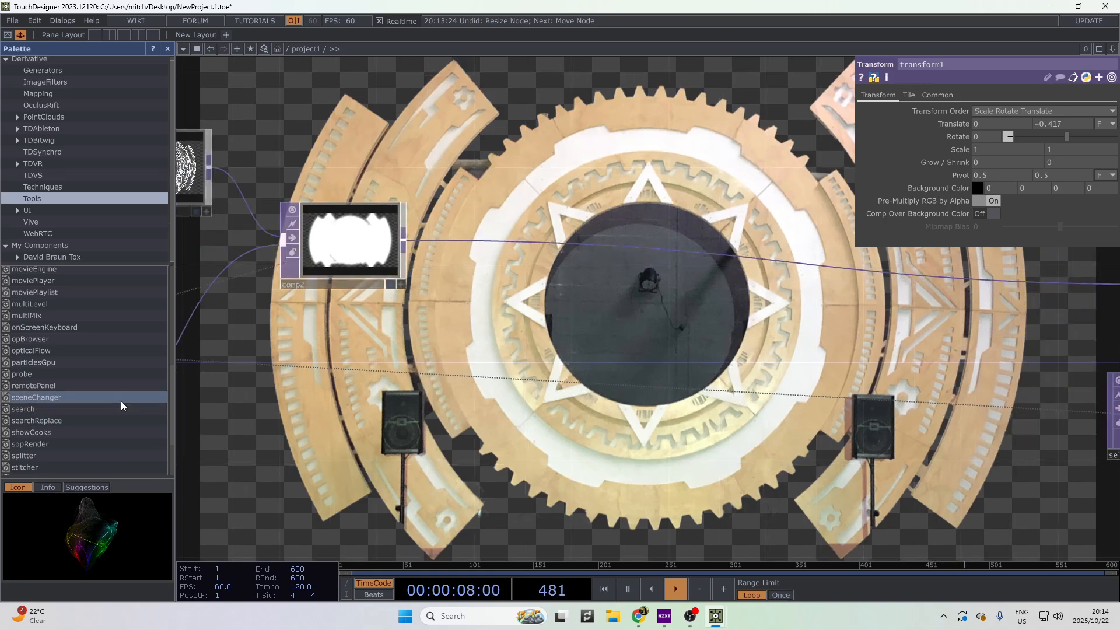
scroll(87, 355, "up", 5)
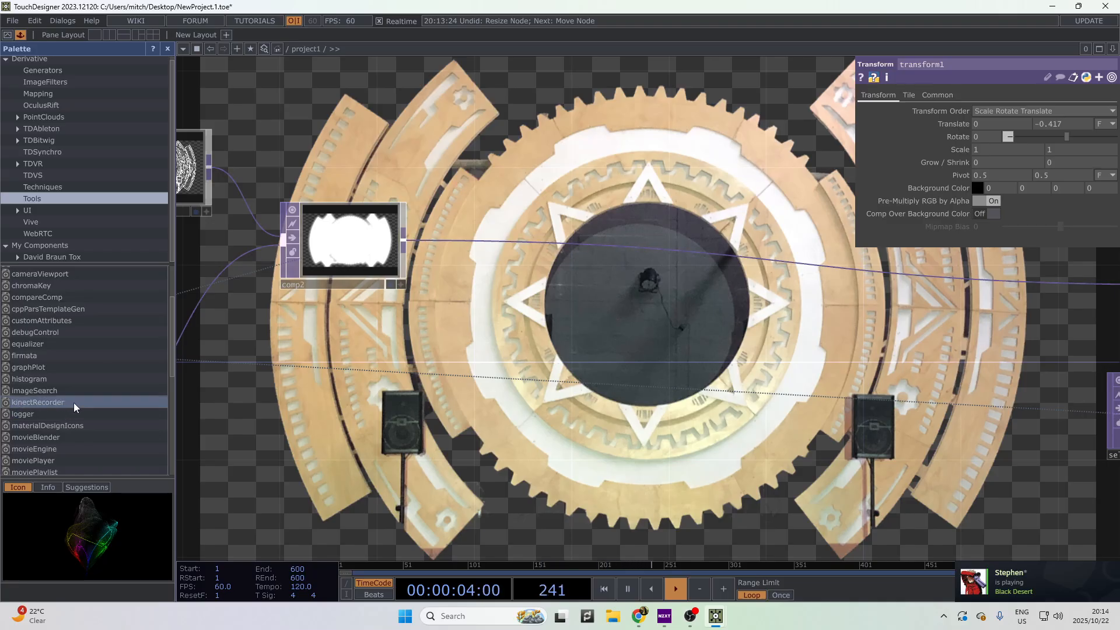
scroll(80, 372, "down", 7)
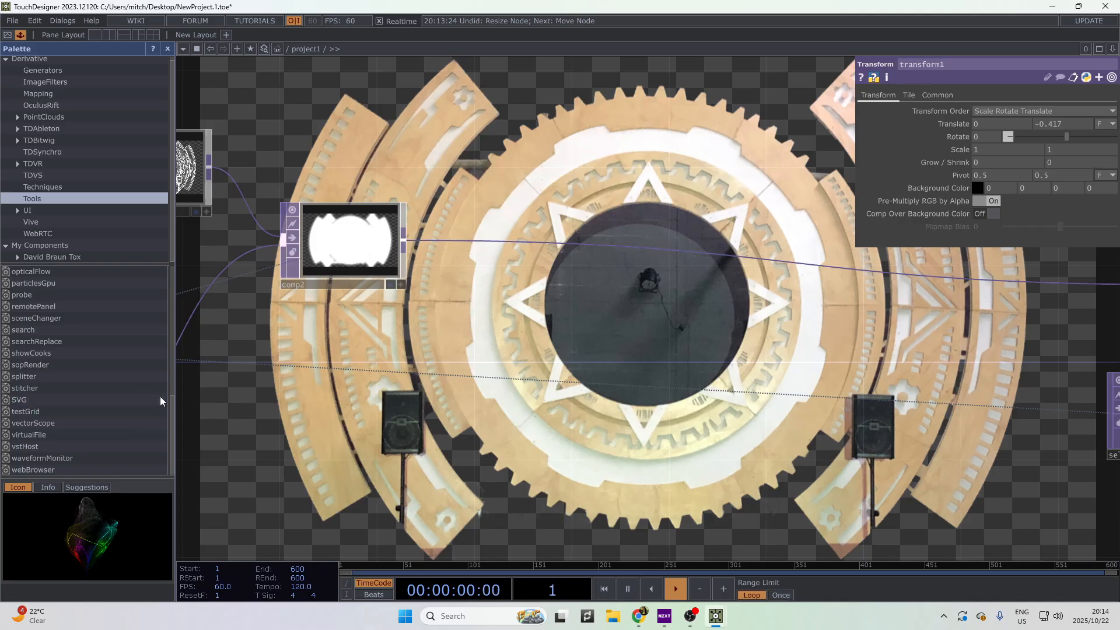
scroll(38, 356, "up", 4)
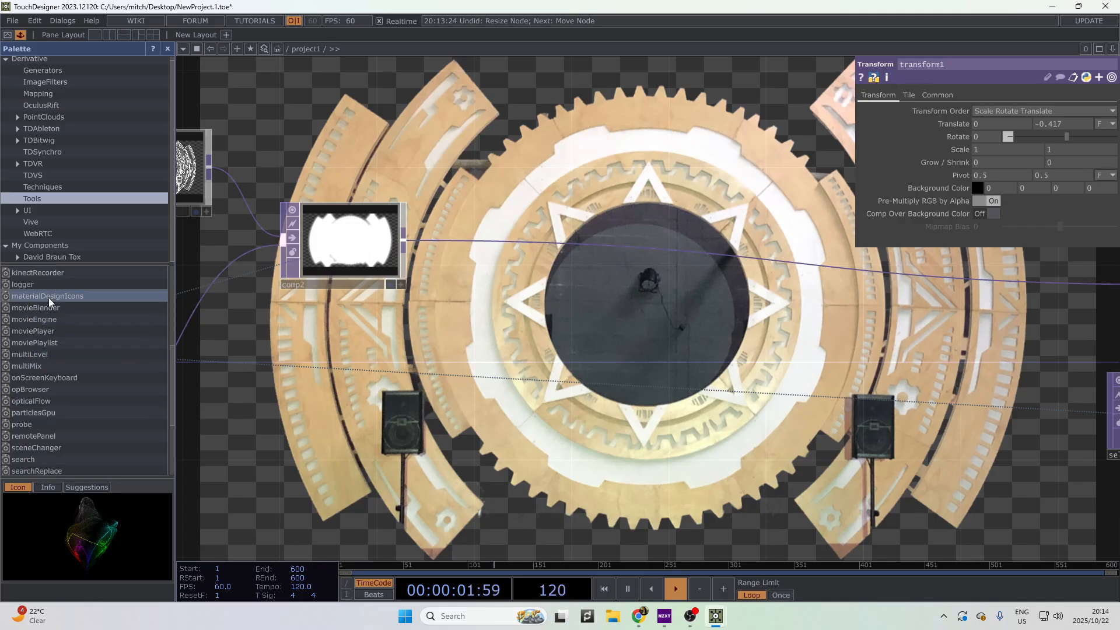
- Add an opticalFlow component from the Palette, fed by comp2, and move it up
left_click_drag(59, 401, 617, 347)
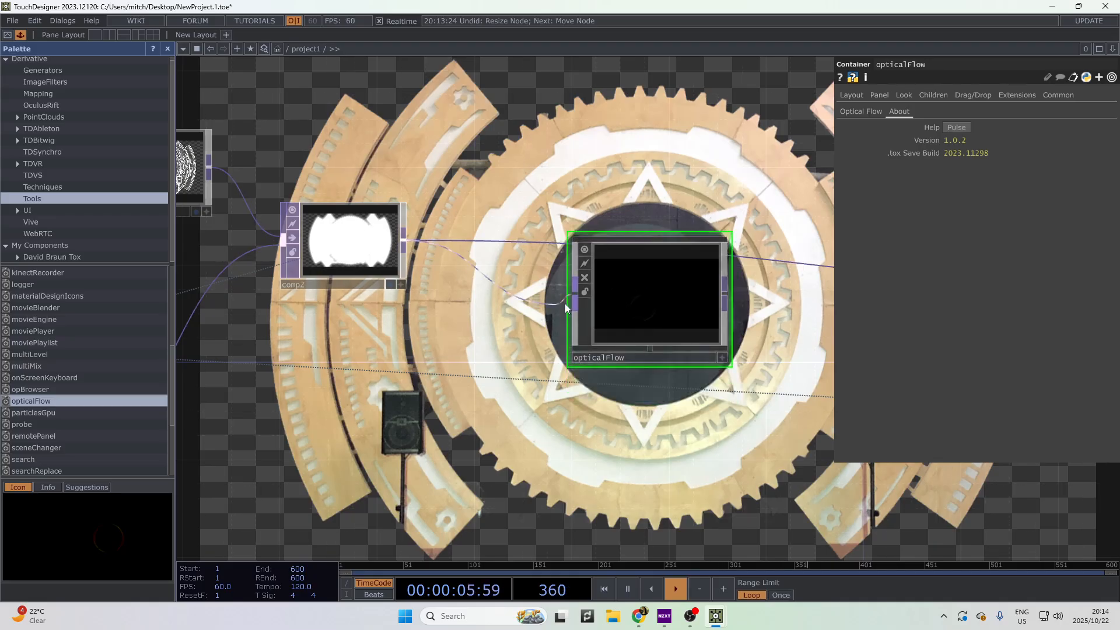
left_click_drag(564, 305, 568, 301)
left_click_drag(444, 385, 488, 216)
scroll(308, 447, "down", 2)
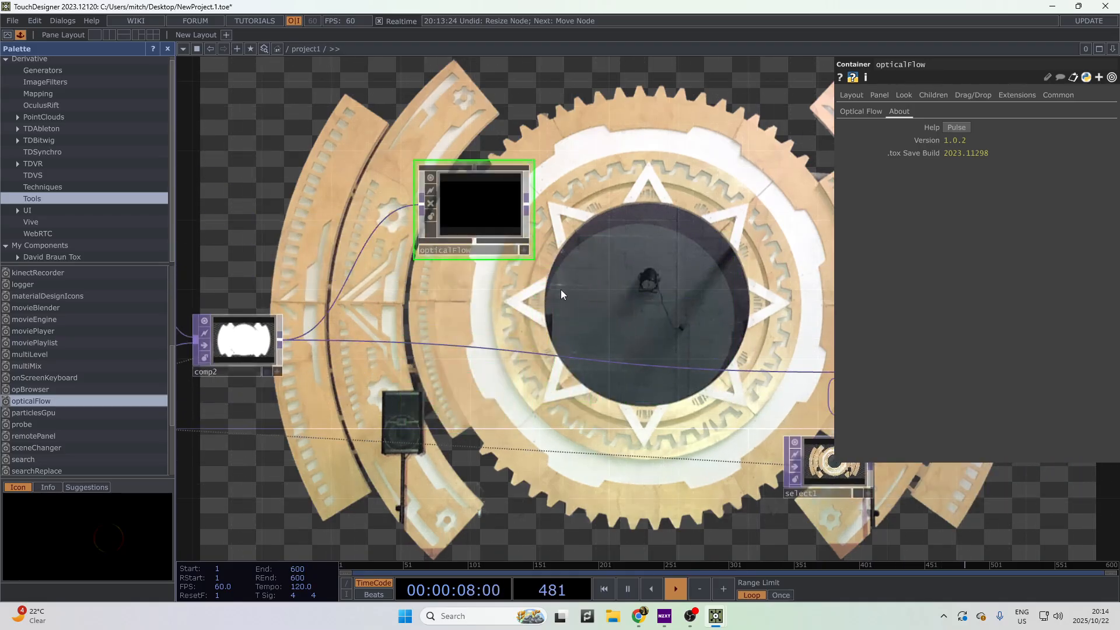
scroll(559, 281, "down", 2)
scroll(424, 157, "up", 8)
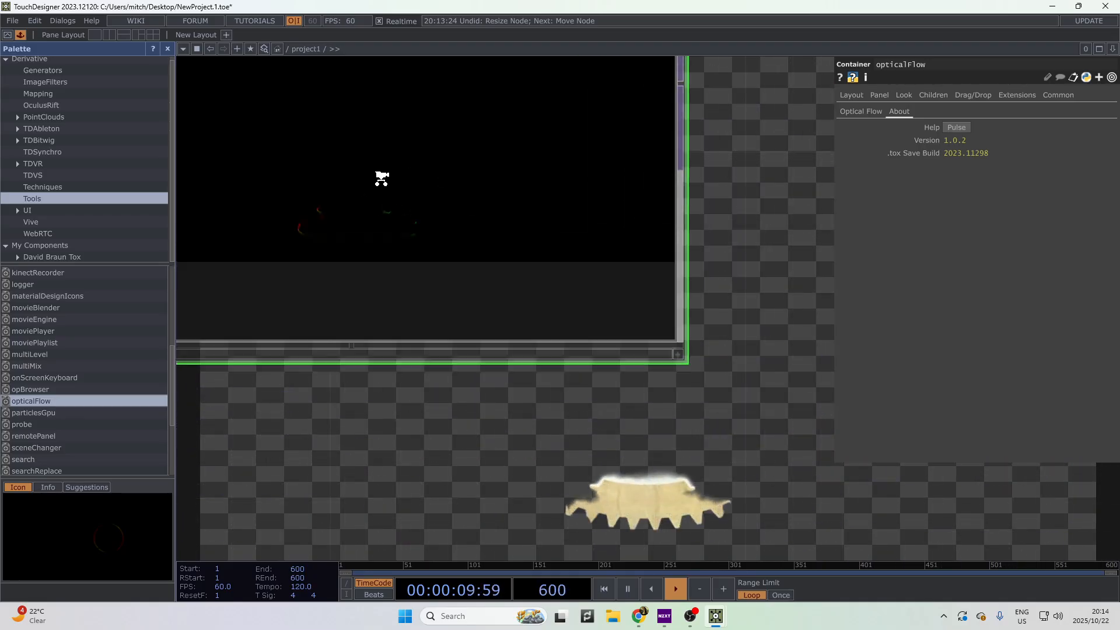
scroll(362, 193, "up", 3)
- Adjust opticalFlow's Lambda and raise its Force from 2 to 4
left_click(856, 95)
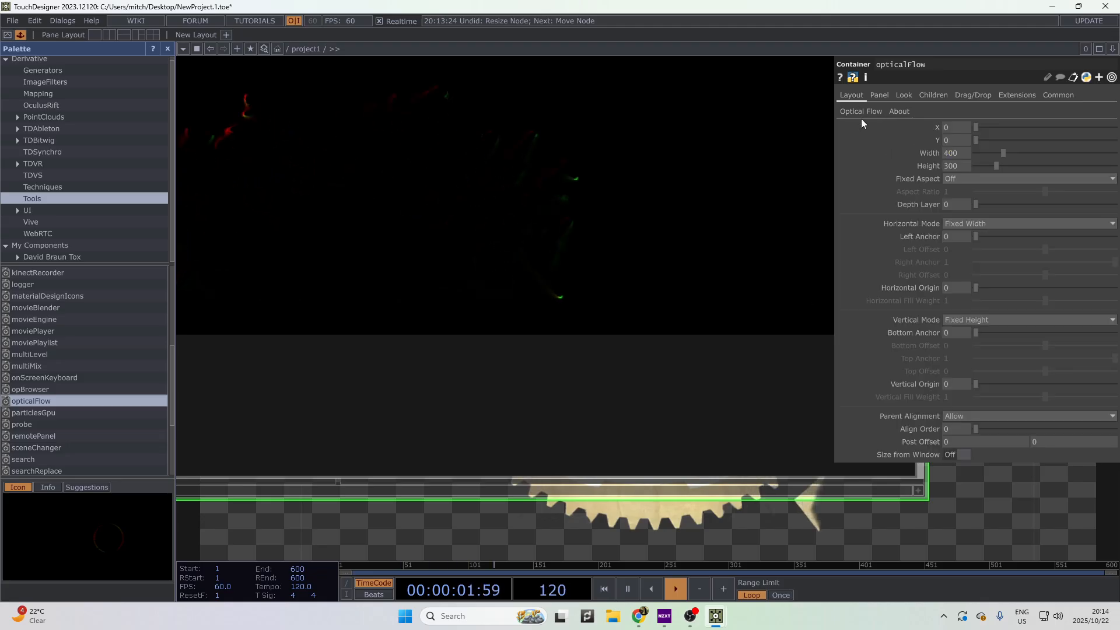
left_click(859, 112)
scroll(785, 217, "down", 4)
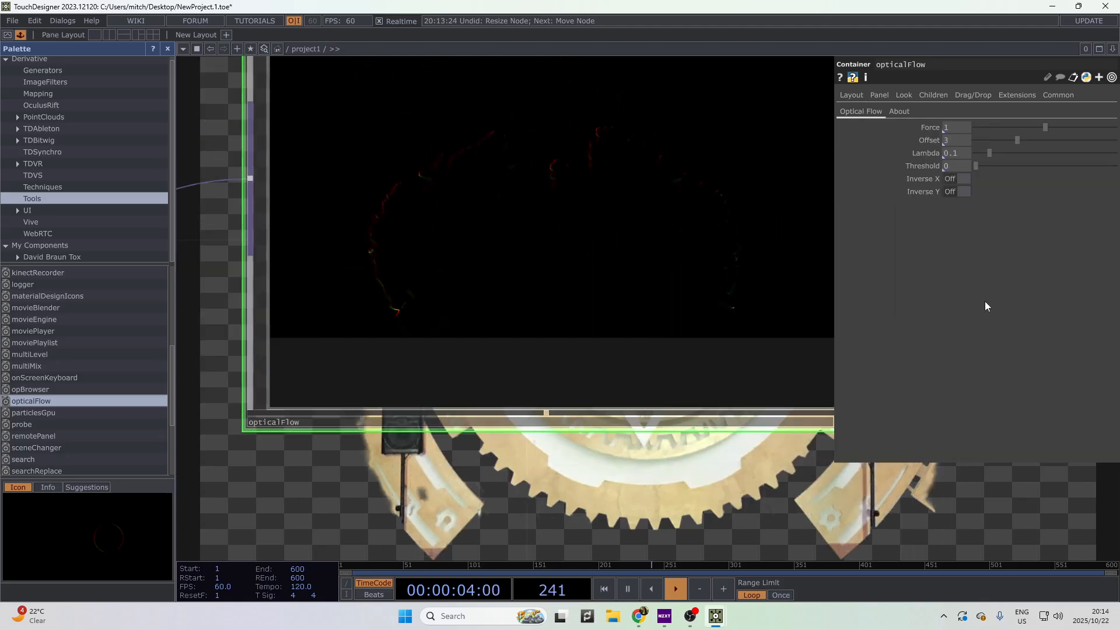
left_click_drag(978, 153, 998, 168)
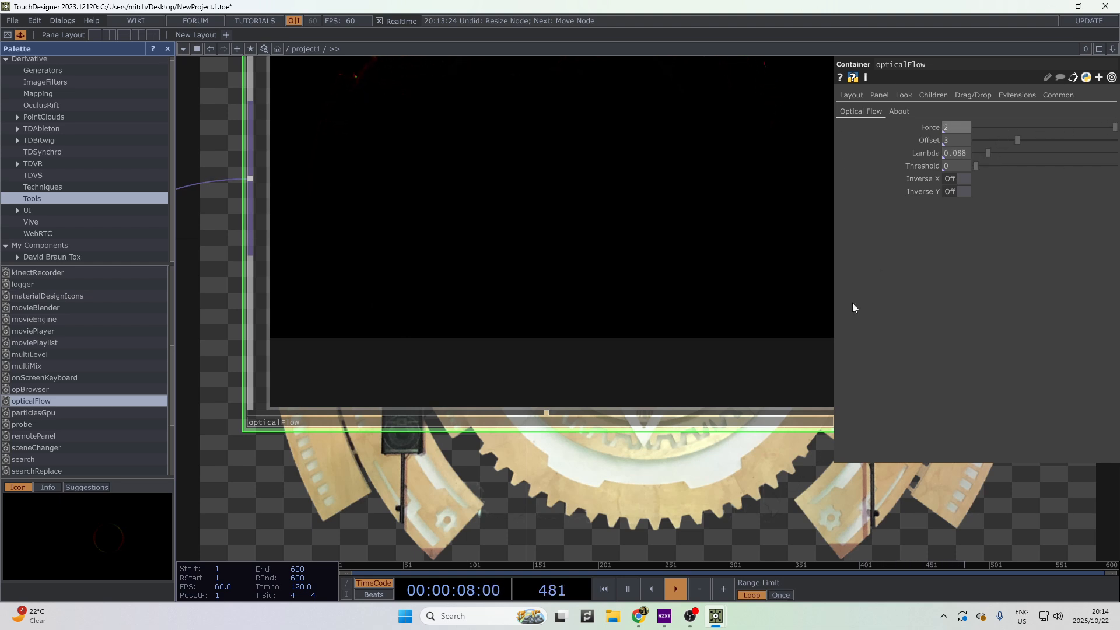
scroll(711, 418, "down", 4)
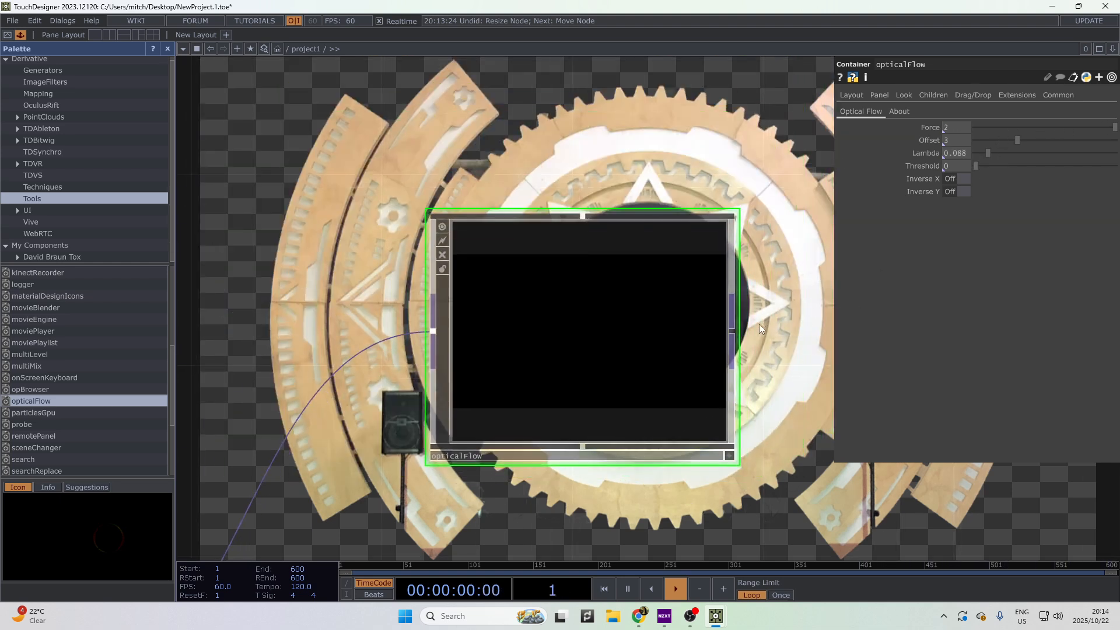
scroll(636, 391, "up", 4)
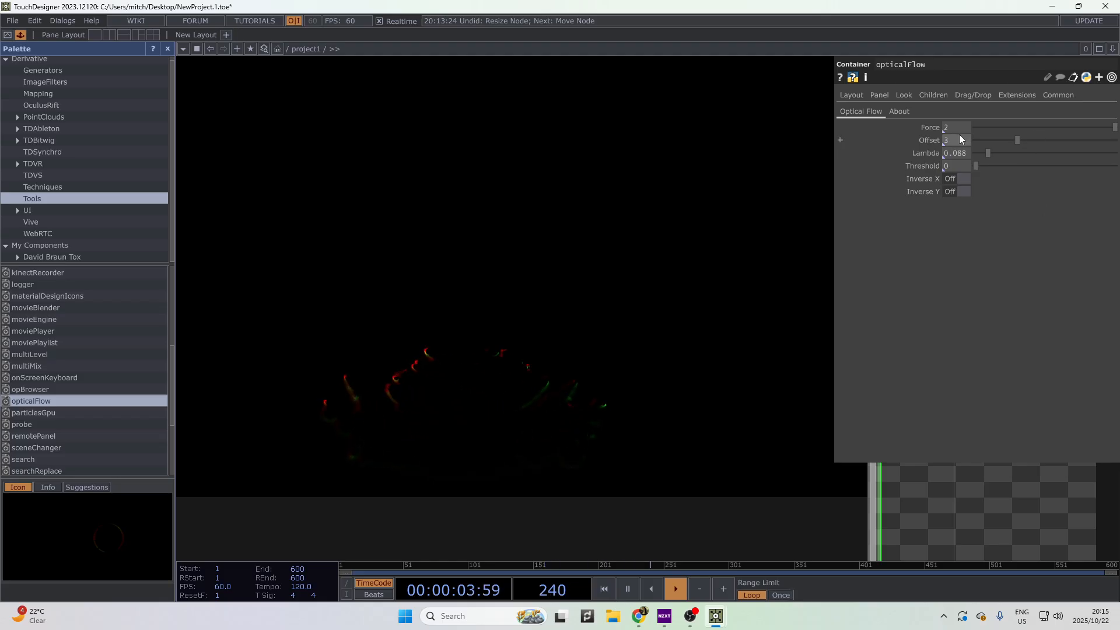
left_click_drag(935, 126, 956, 124)
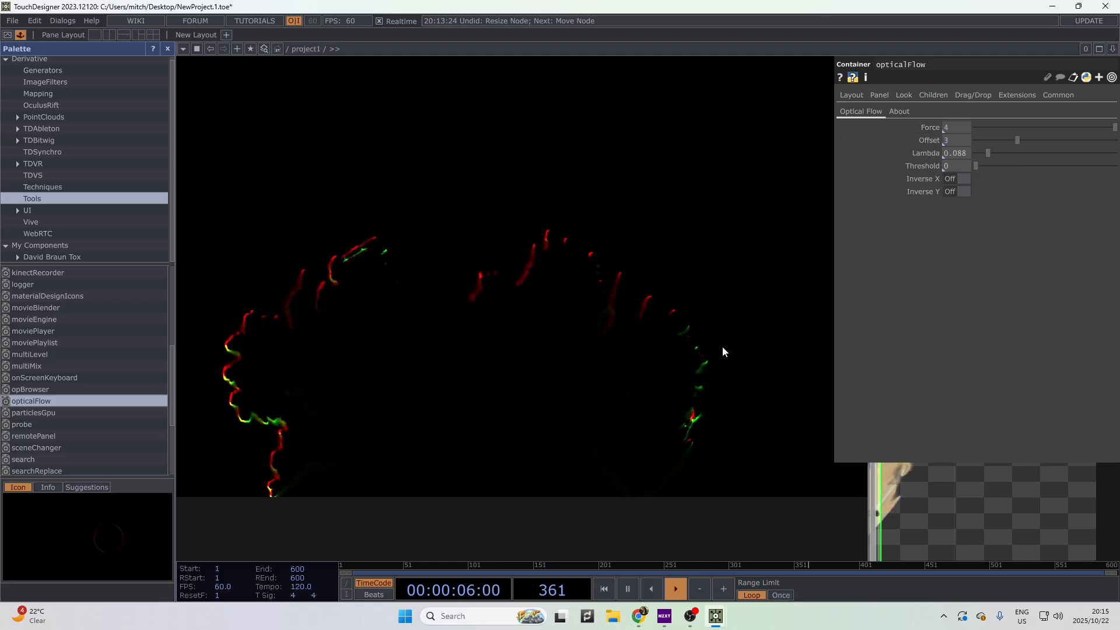
scroll(722, 347, "down", 6)
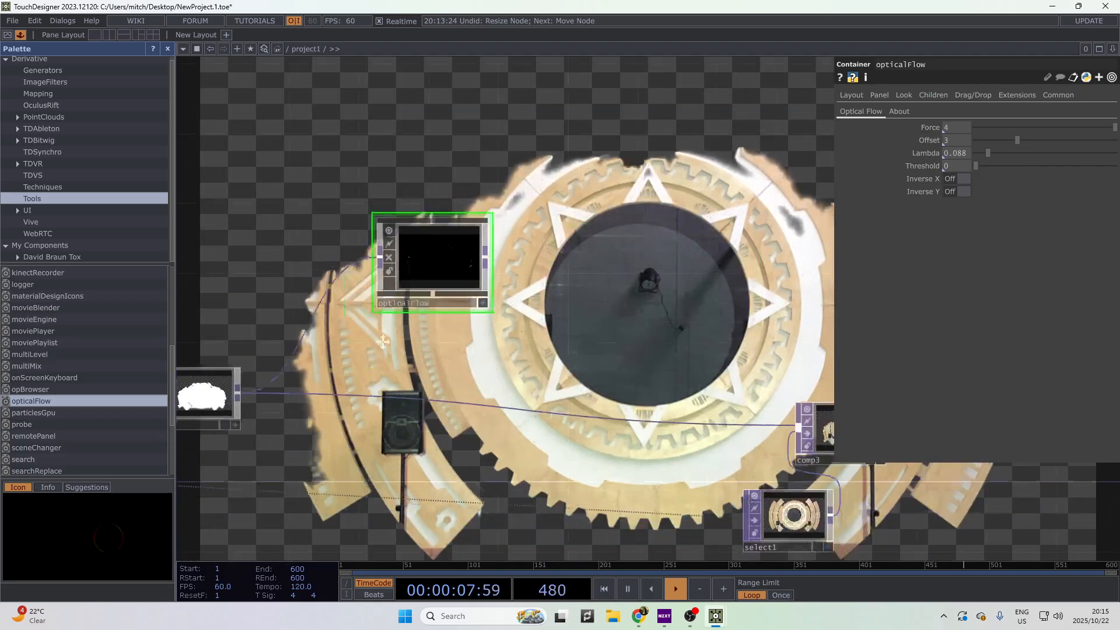
left_click_drag(382, 341, 128, 351)
- Add an Edge TOP, edge3, after opticalFlow, undoing a mistakenly placed Displace node
left_click_drag(274, 277, 390, 300)
right_click(334, 289)
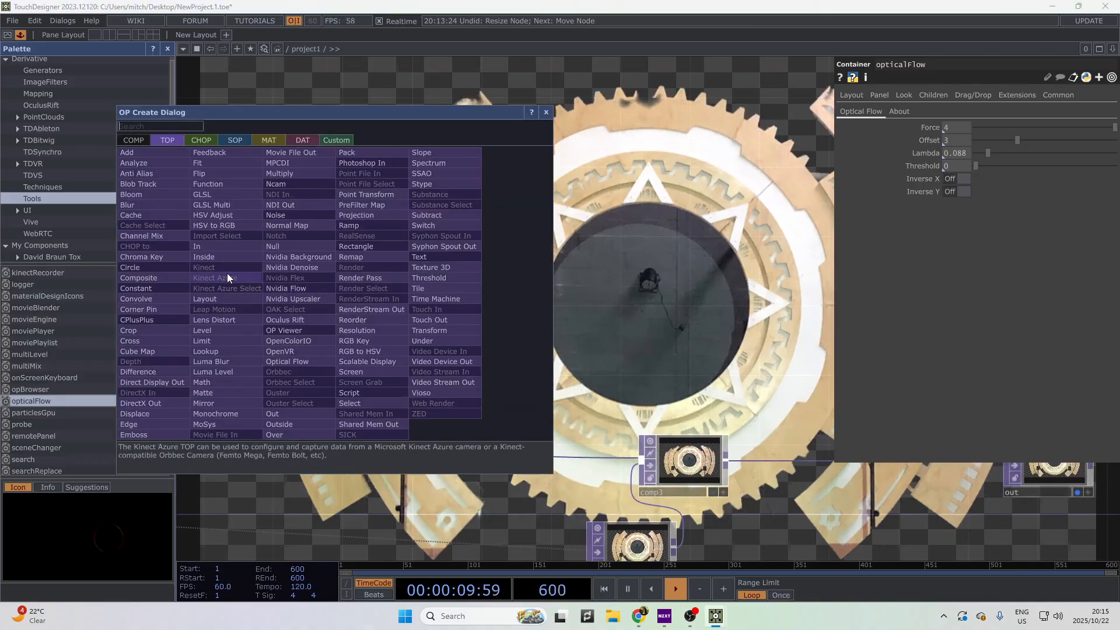
left_click(182, 416)
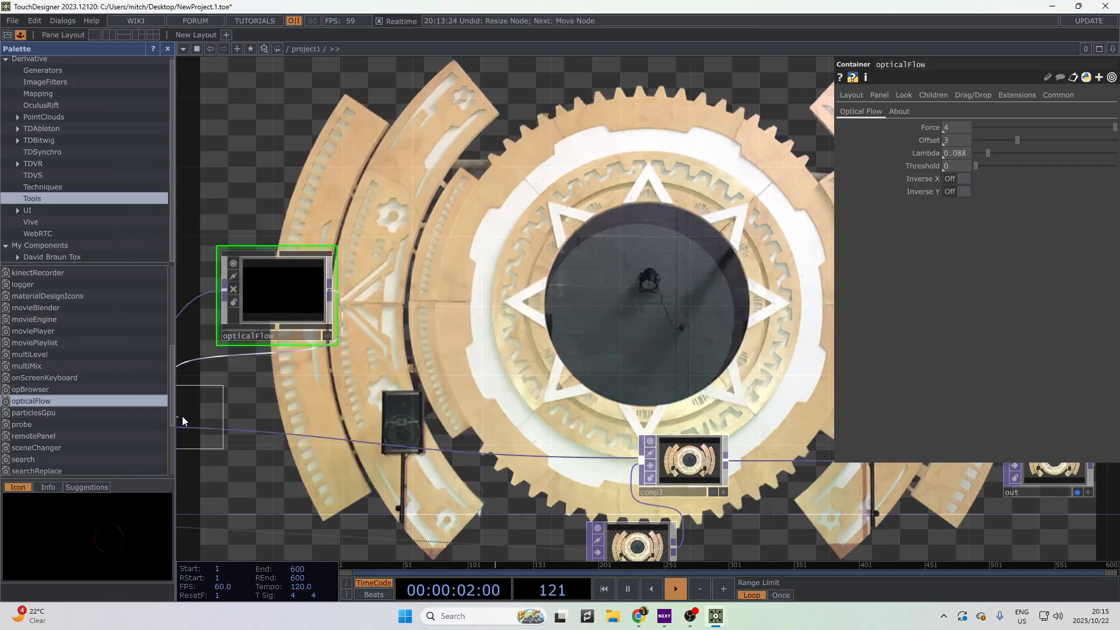
left_click(302, 404)
key("ctrl+z")
right_click(331, 293)
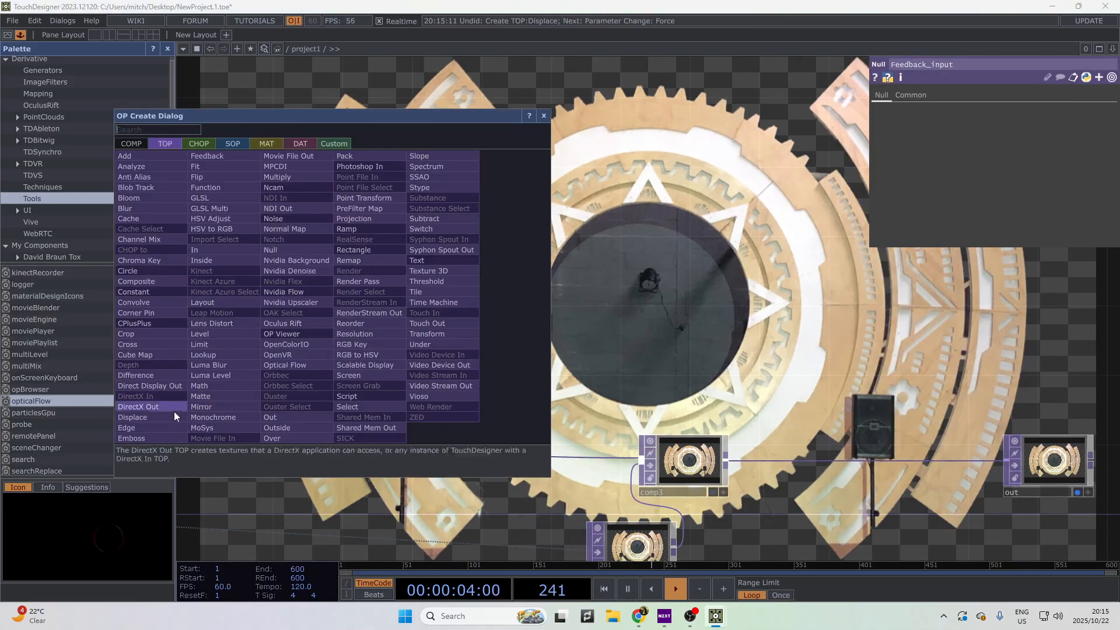
left_click(130, 428)
left_click(443, 297)
- Lower opticalFlow's Force from 4 back to 2
scroll(461, 312, "up", 5)
scroll(468, 320, "up", 5)
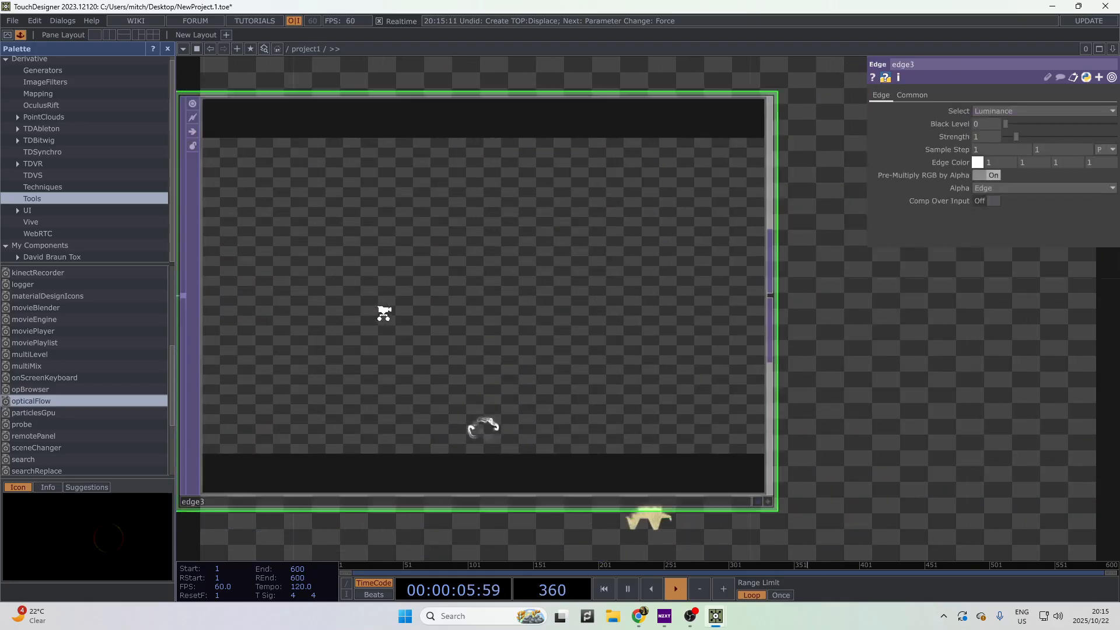
scroll(427, 382, "down", 6)
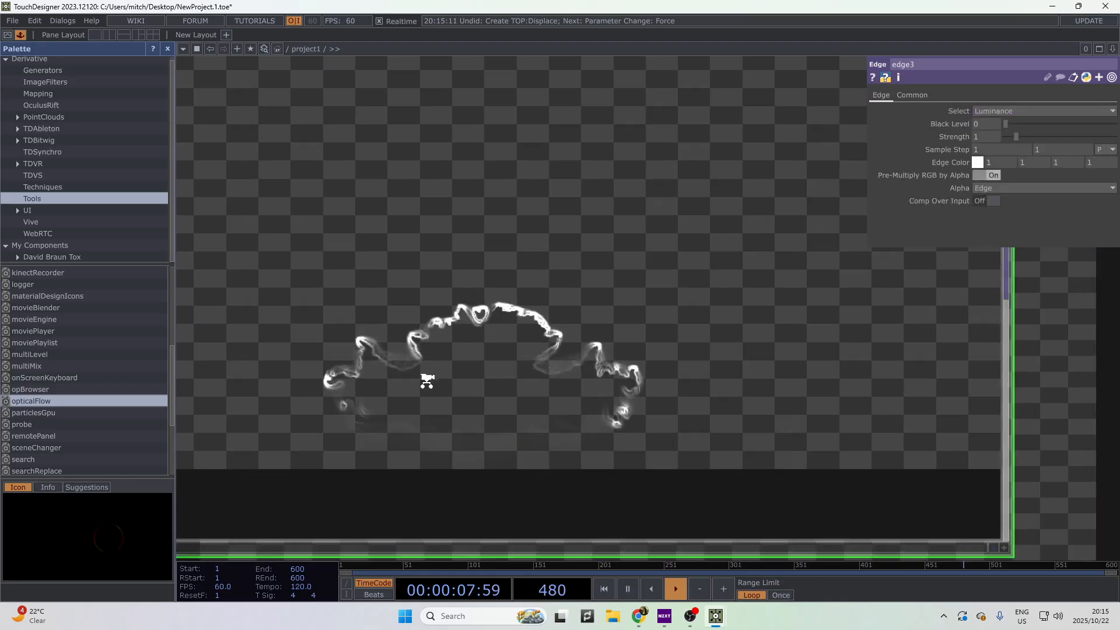
left_click_drag(530, 482, 735, 498)
left_click(222, 280)
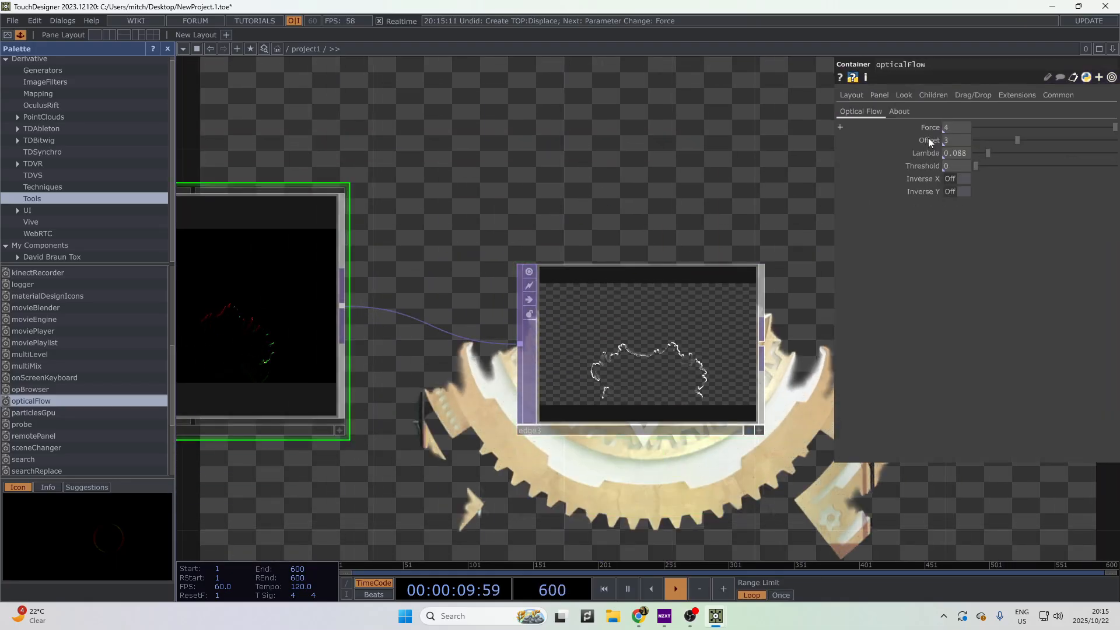
middle_click_drag(921, 127, 887, 120)
scroll(753, 392, "up", 4)
scroll(757, 391, "down", 8)
left_click_drag(533, 409, 221, 379)
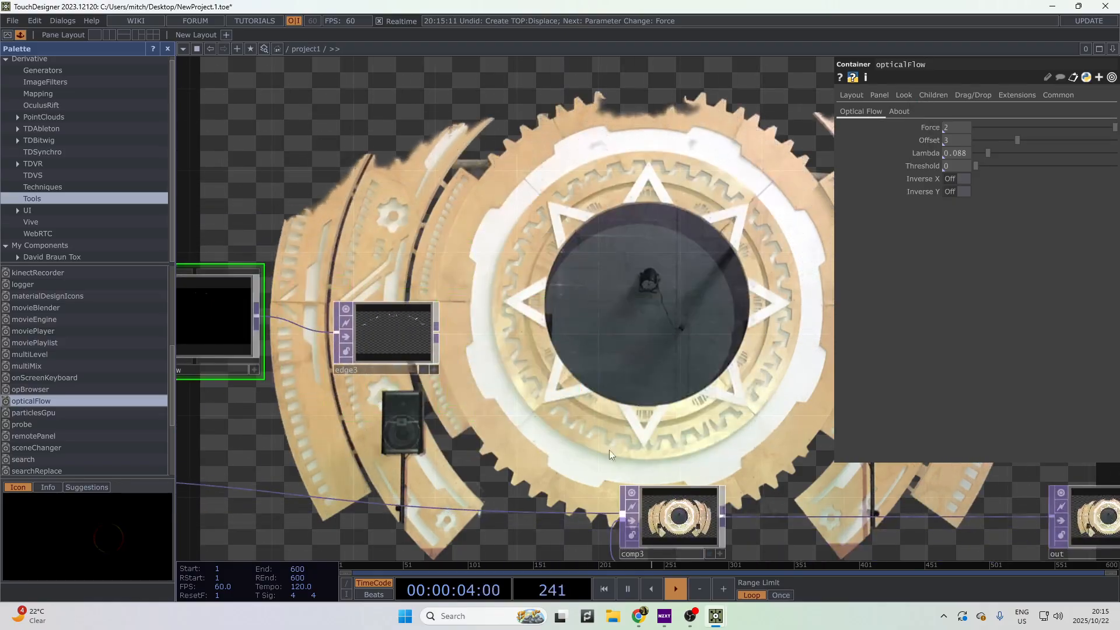
- Move comp3 and select1 further right in the network
left_click_drag(587, 428, 351, 328)
scroll(351, 327, "down", 2)
left_click_drag(404, 401, 578, 402)
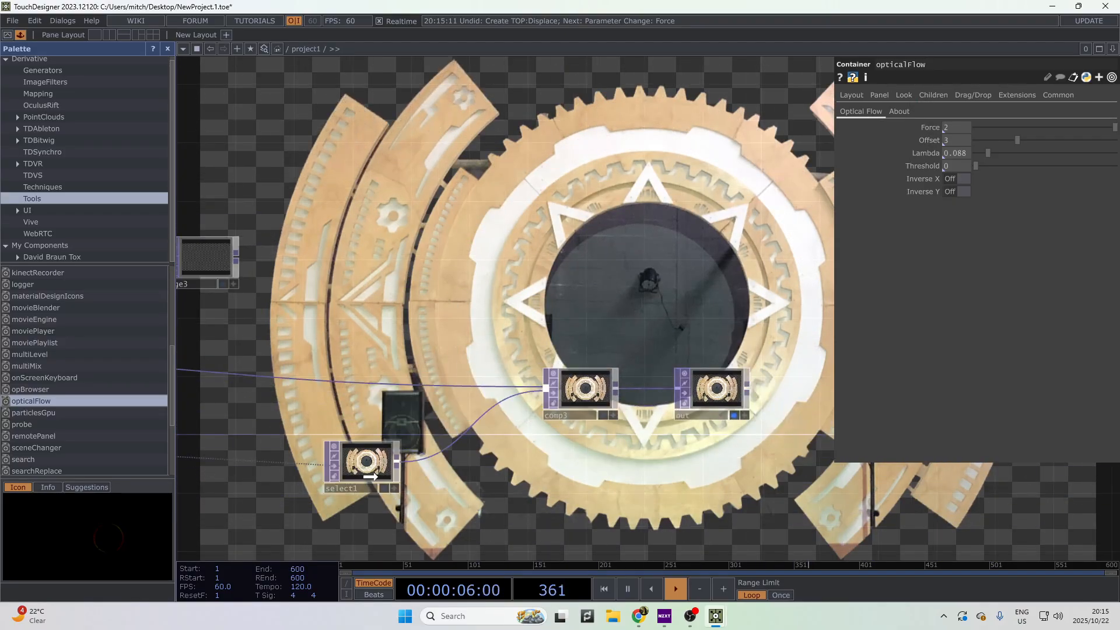
left_click_drag(368, 467, 528, 468)
left_click_drag(441, 309, 673, 318)
- Add a Feedback TOP, feedback2, to the right of edge3
right_click(475, 268)
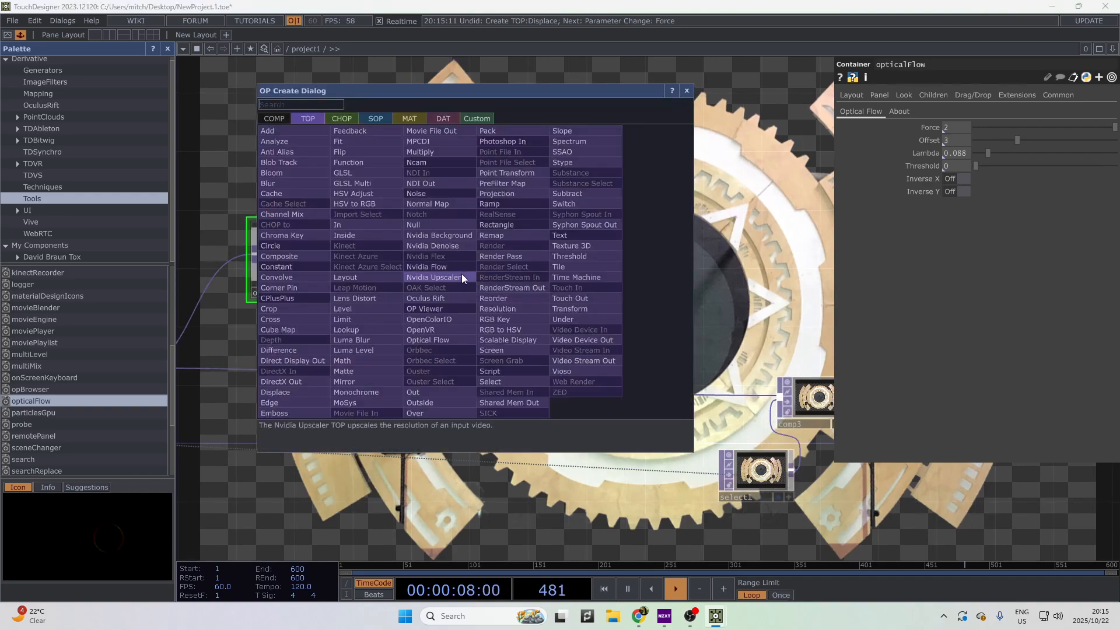
type("feedback")
key("Return")
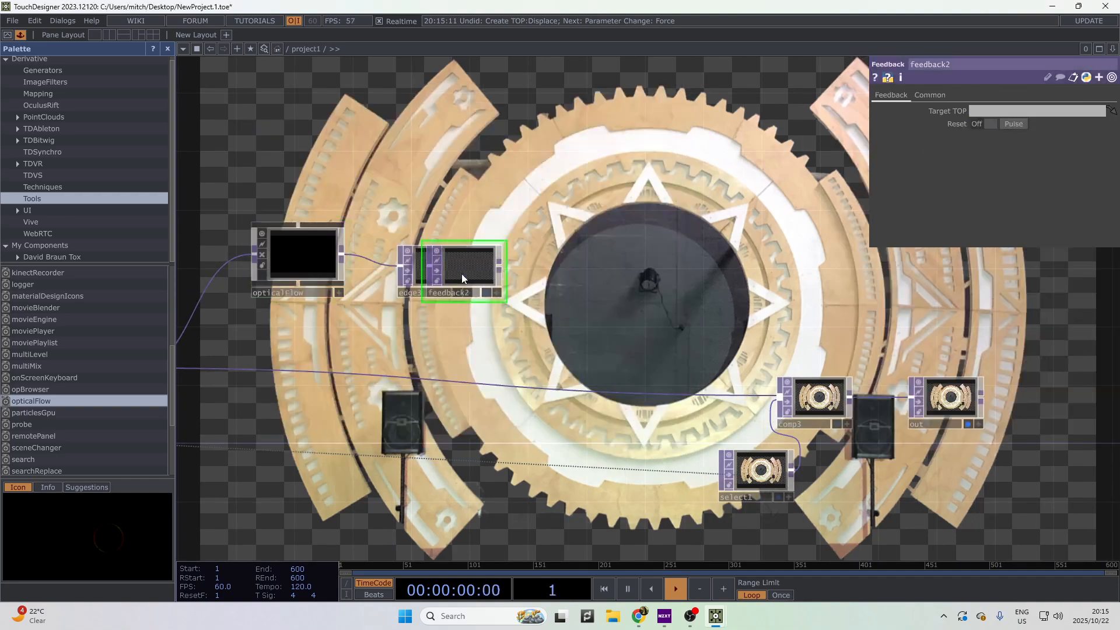
left_click(537, 260)
left_click_drag(588, 267, 412, 279)
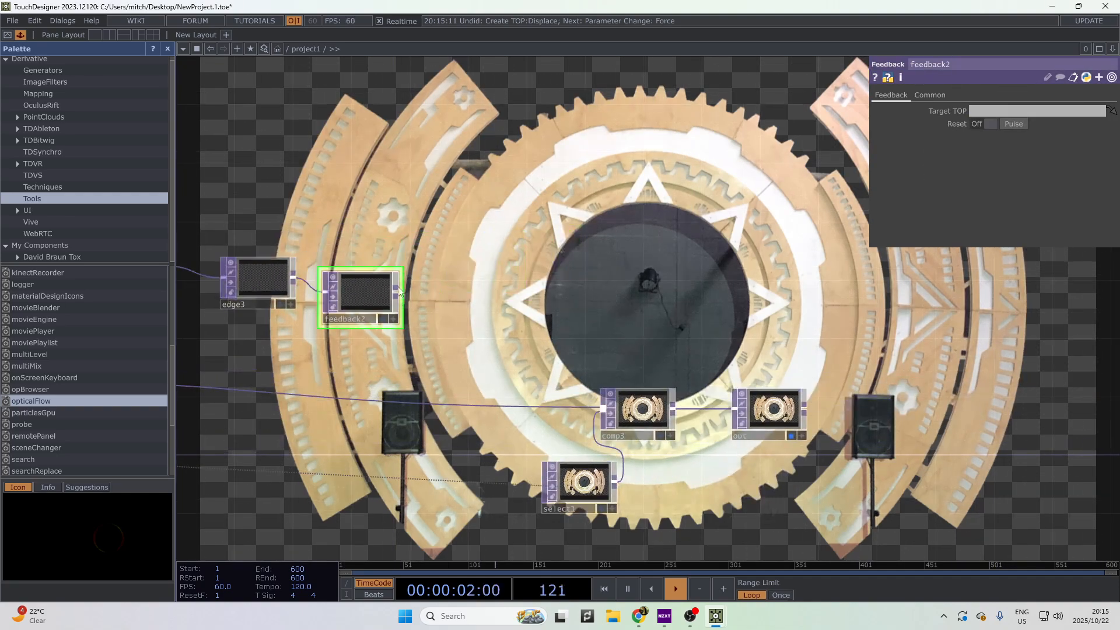
- Add a Level TOP, level2, after feedback2
key("Tab")
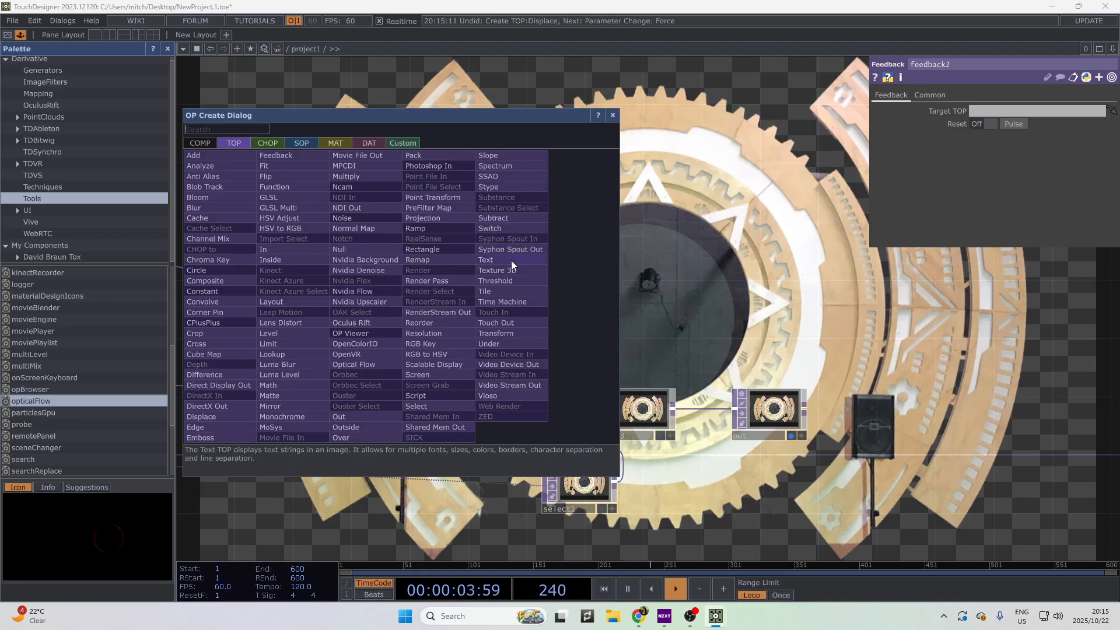
type("level")
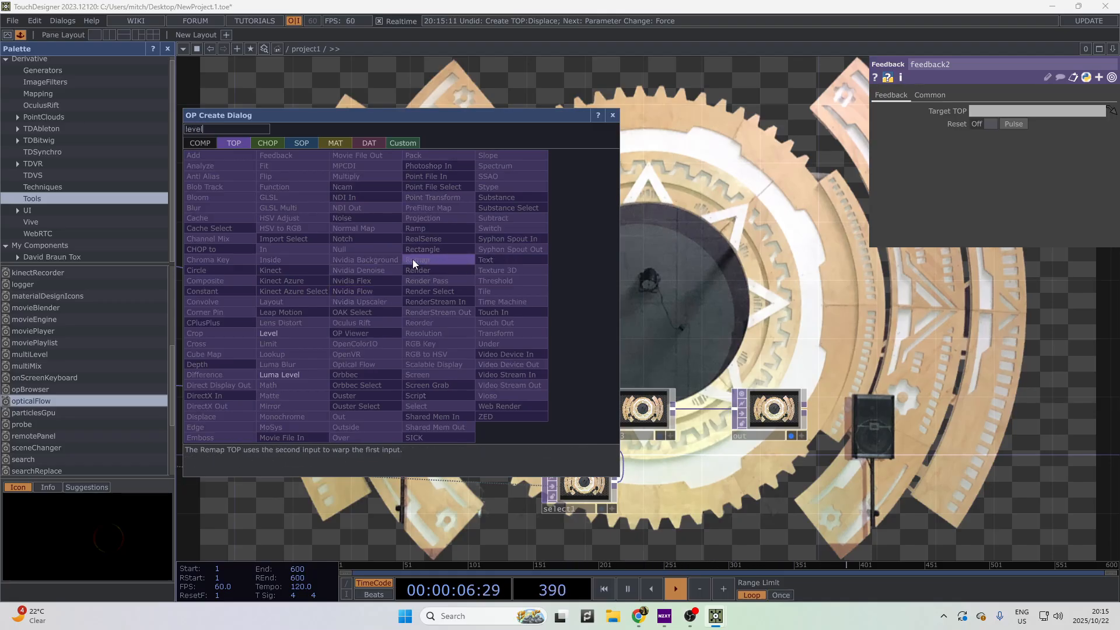
key("Return")
left_click_drag(413, 260, 452, 299)
- Shift the out, comp3 and select1 nodes further right
left_click_drag(704, 364, 763, 351)
left_click_drag(819, 389, 964, 390)
left_click_drag(700, 398, 802, 398)
left_click_drag(616, 477, 705, 477)
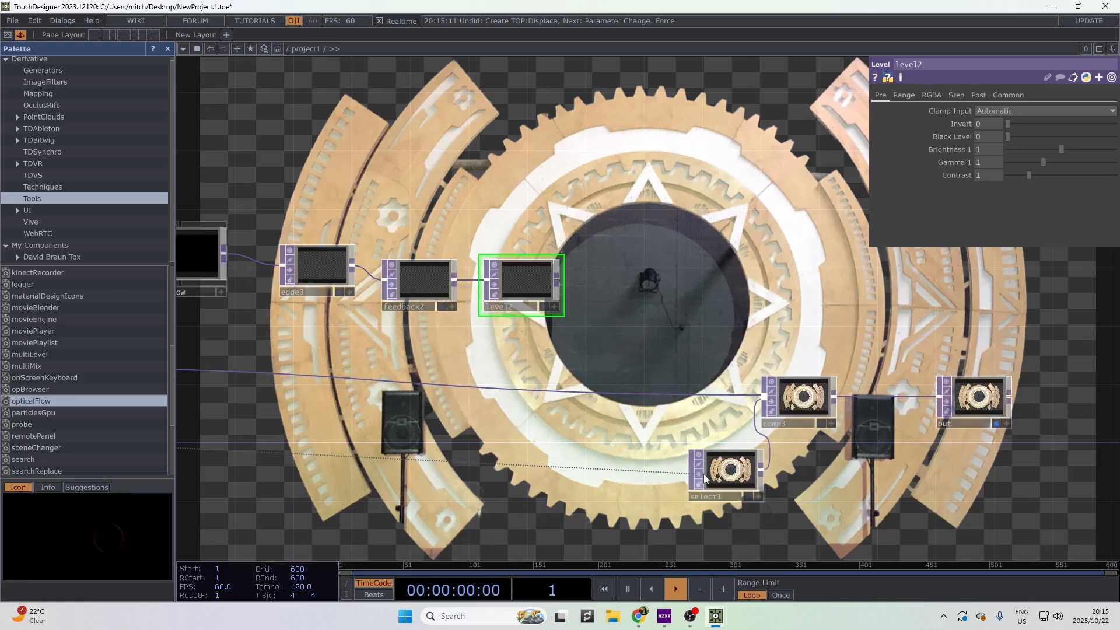
- Insert a Composite TOP, comp4, onto the mask wire into comp3 and move it lower
right_click(610, 394)
left_click(648, 383)
type("comp")
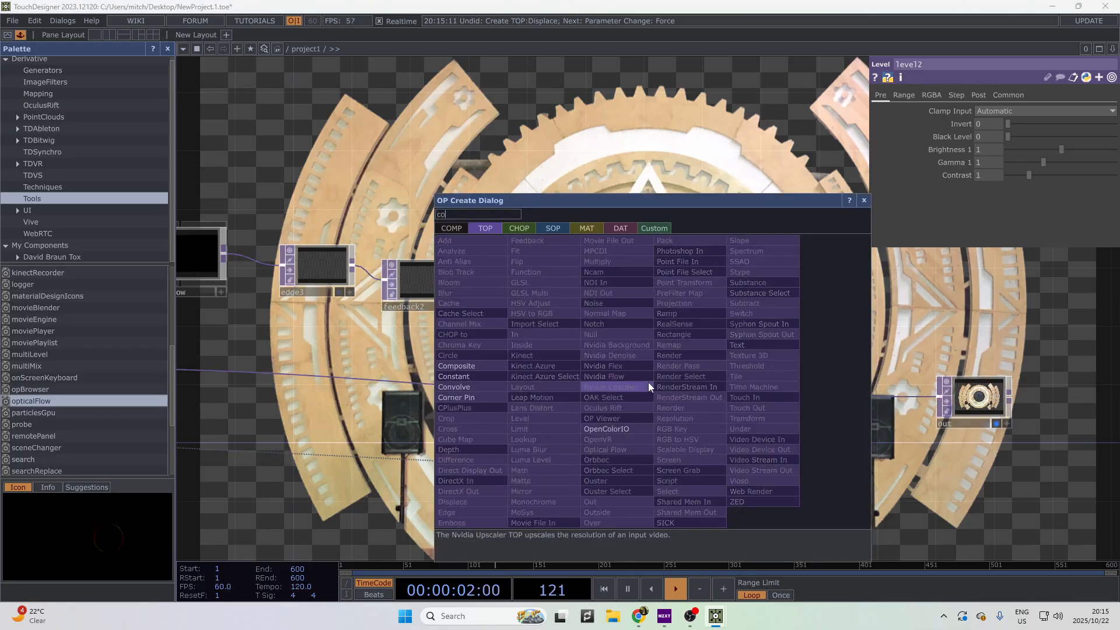
key("Return")
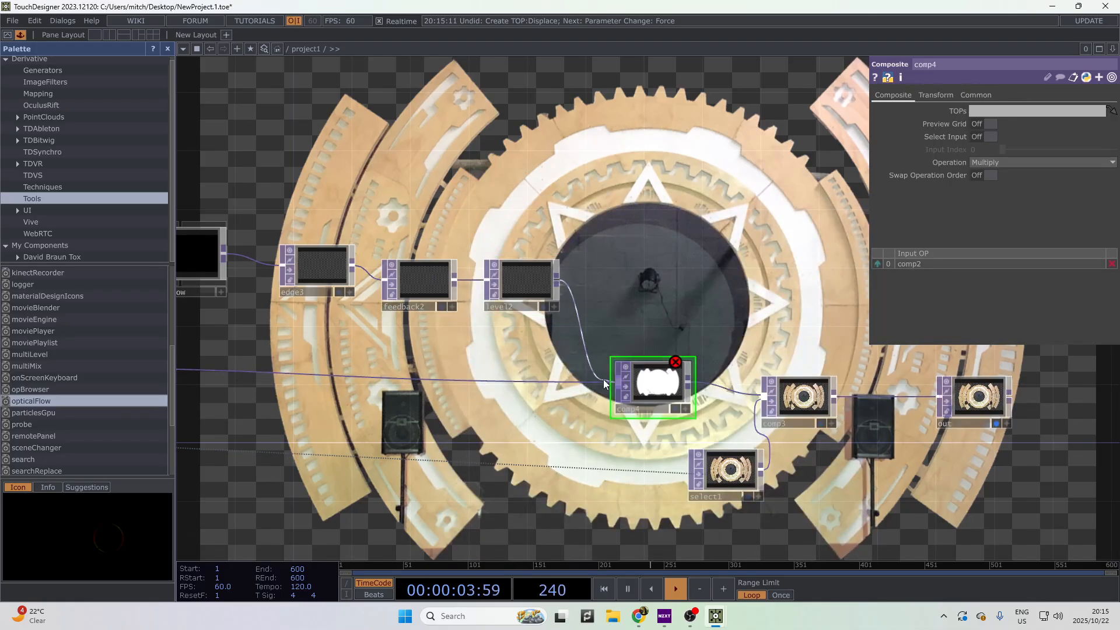
left_click_drag(604, 379, 571, 327)
left_click_drag(650, 382, 650, 426)
left_click_drag(587, 356, 735, 457)
scroll(426, 437, "down", 2)
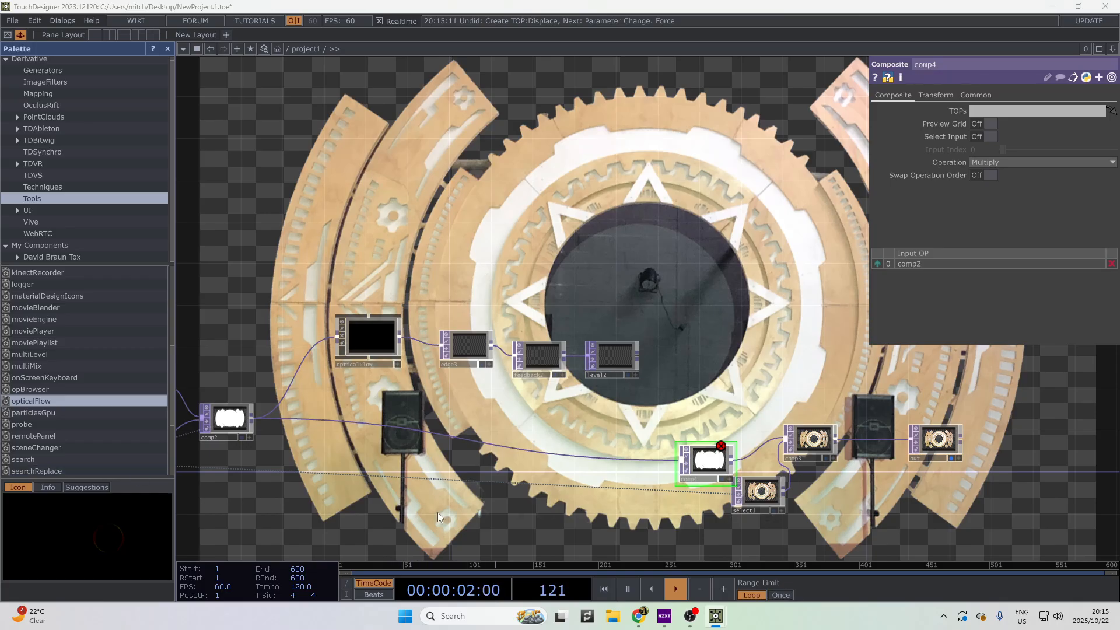
scroll(633, 408, "up", 4)
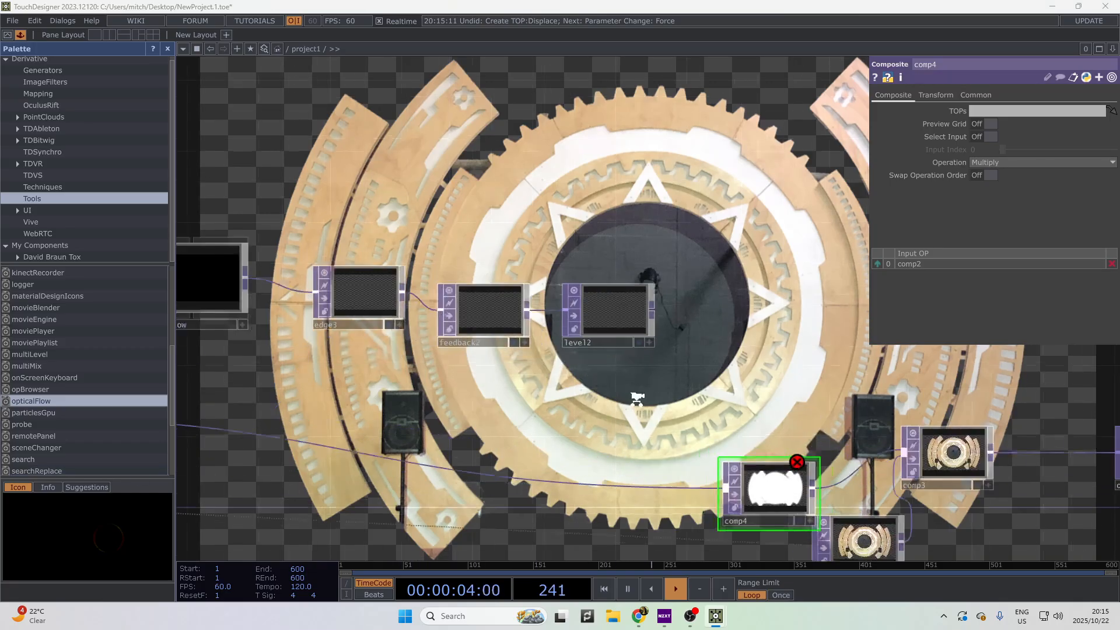
- Add Composite comp5 after level2 and wire edge3 in as its second input
right_click(663, 299)
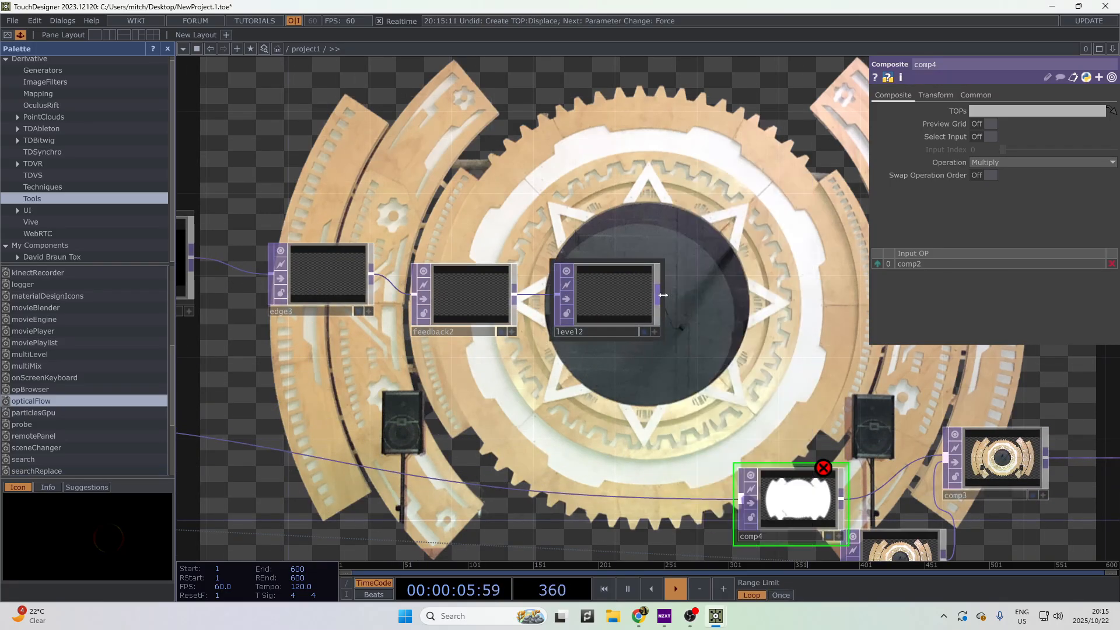
right_click(659, 297)
left_click(491, 285)
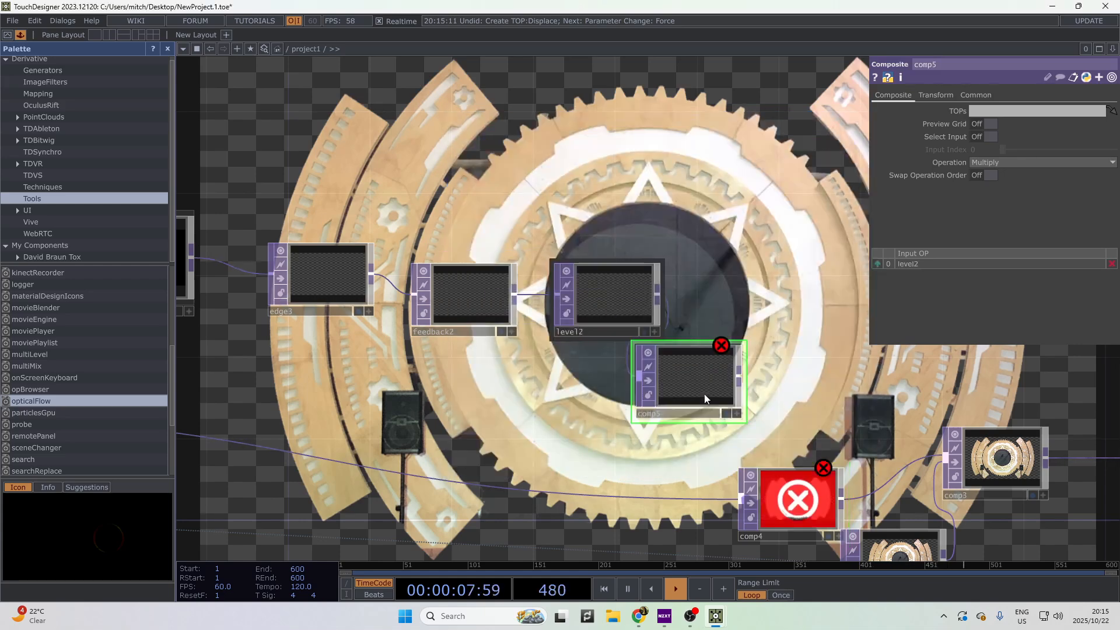
left_click(705, 393)
key("h")
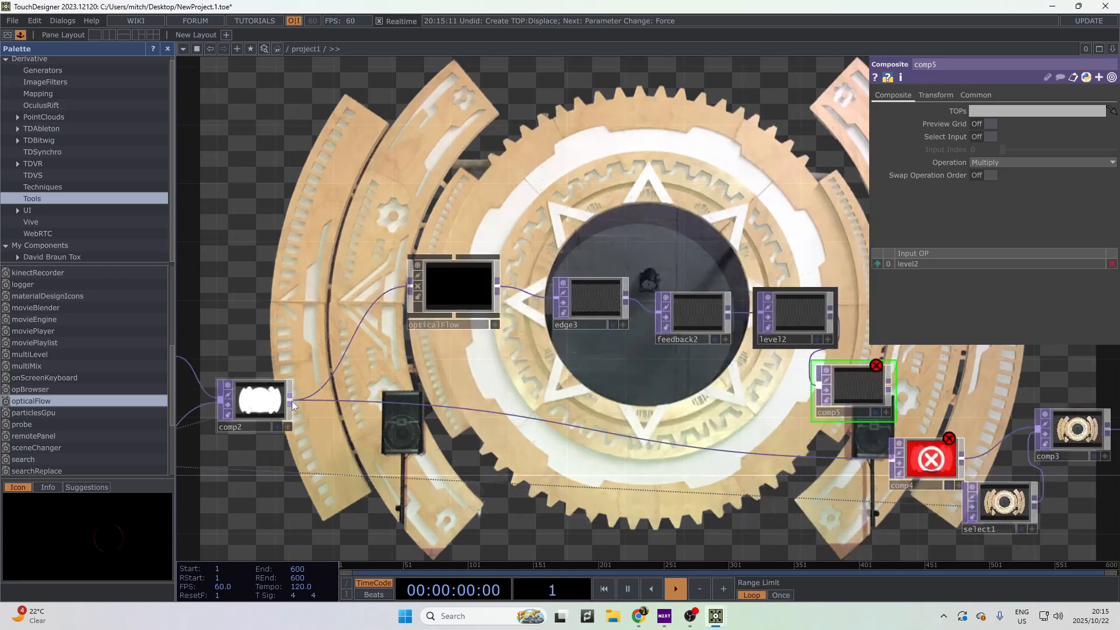
left_click(292, 401)
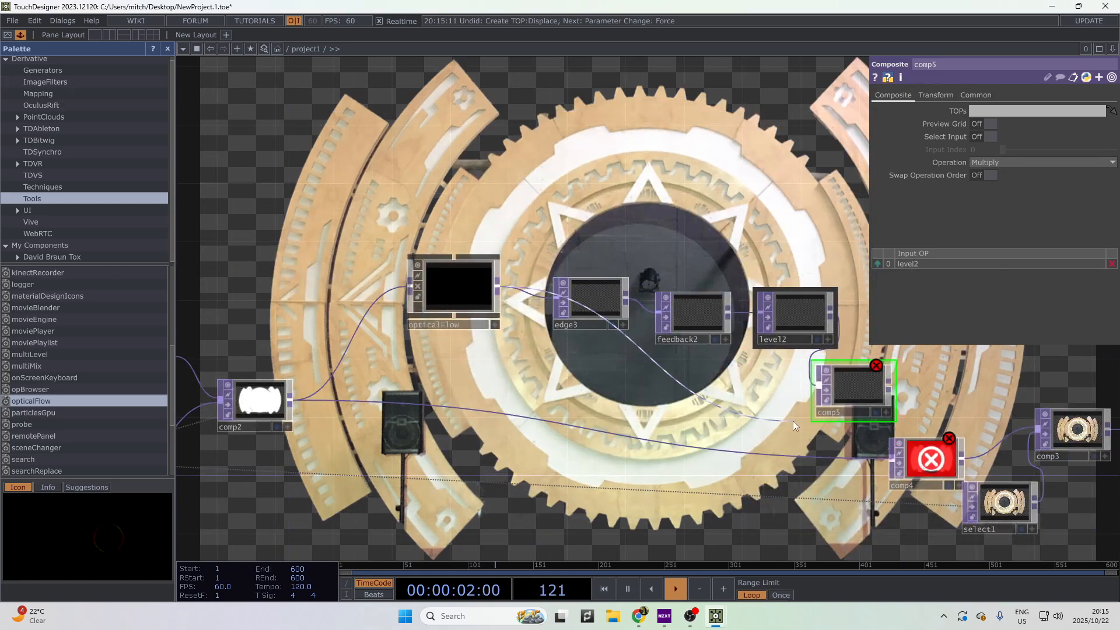
left_click(793, 422)
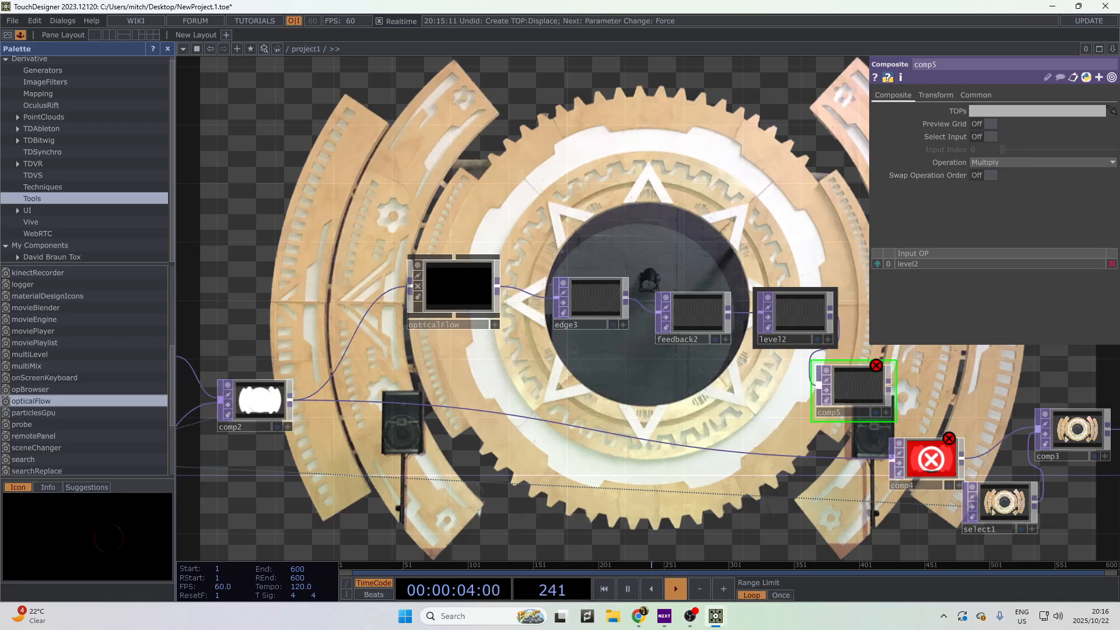
left_click(817, 391)
left_click(802, 295)
- Keep comp5's blend operation on Add and review level2's Range and Post settings
scroll(794, 297, "up", 2)
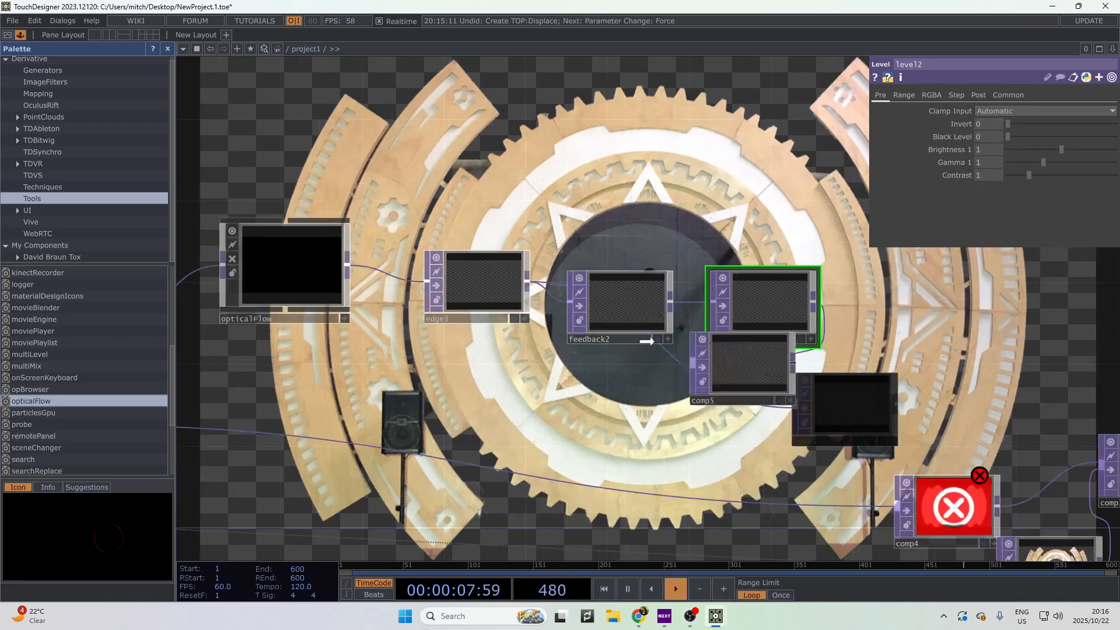
left_click(838, 393)
left_click(1007, 165)
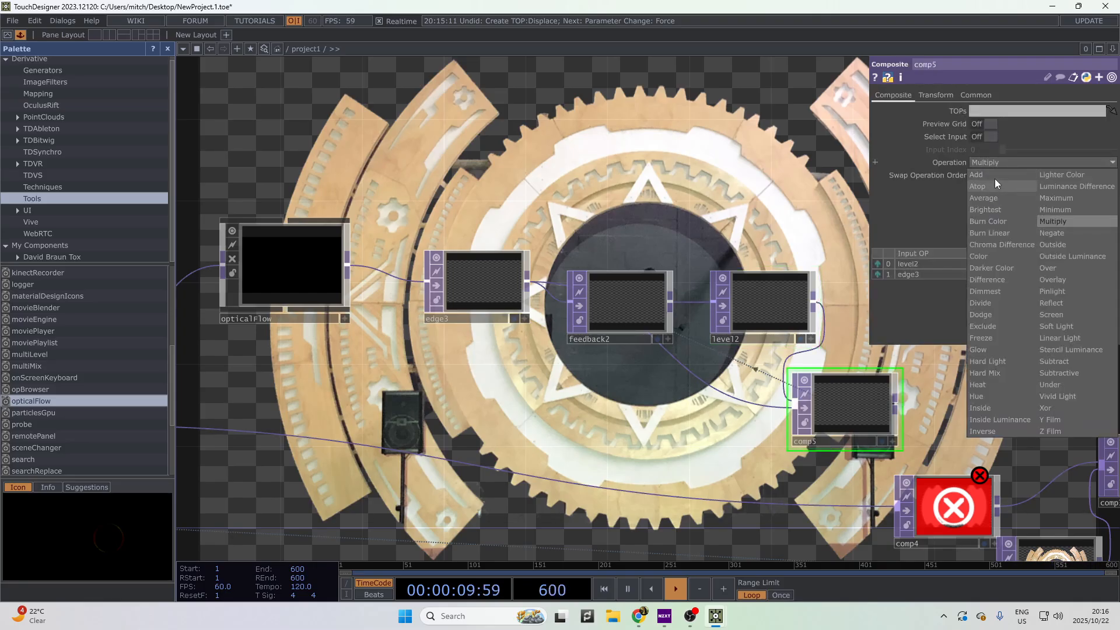
left_click(996, 175)
left_click(898, 267)
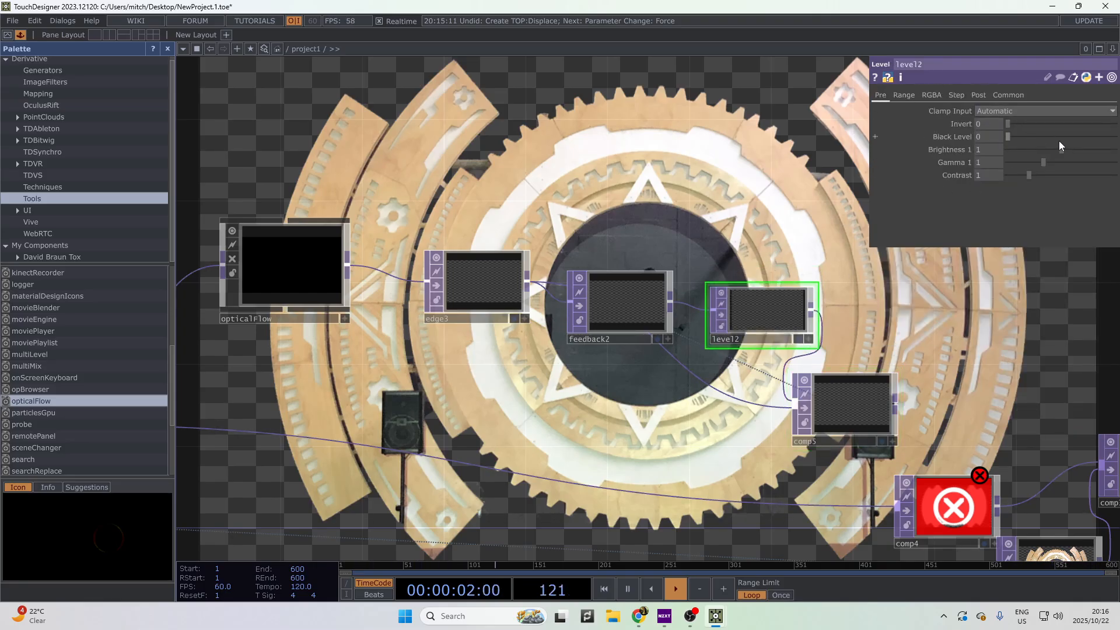
left_click(906, 95)
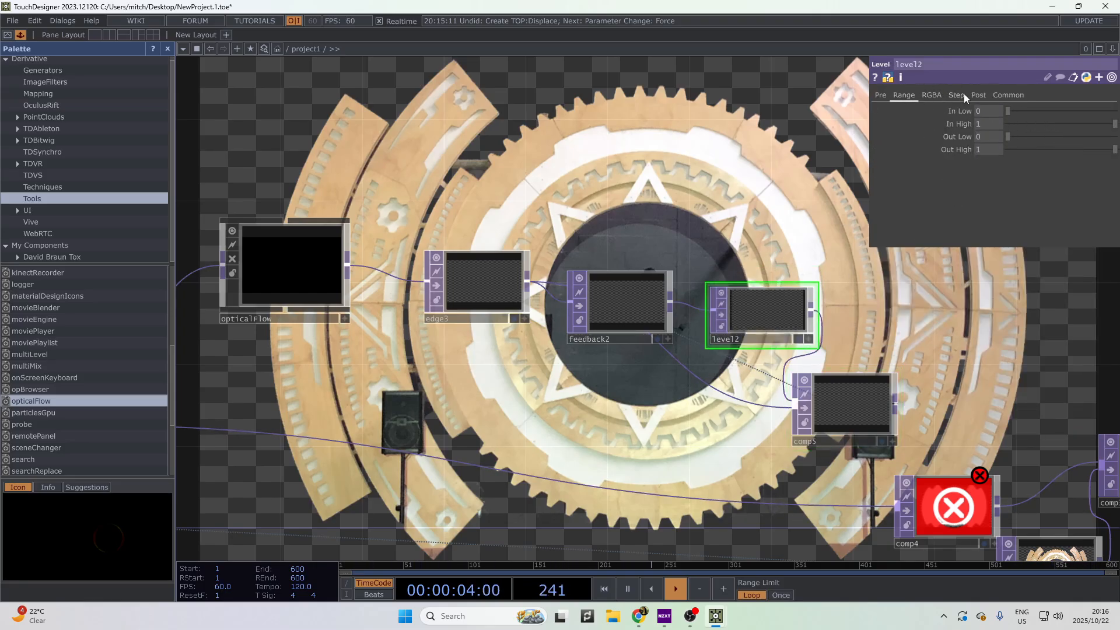
left_click(978, 95)
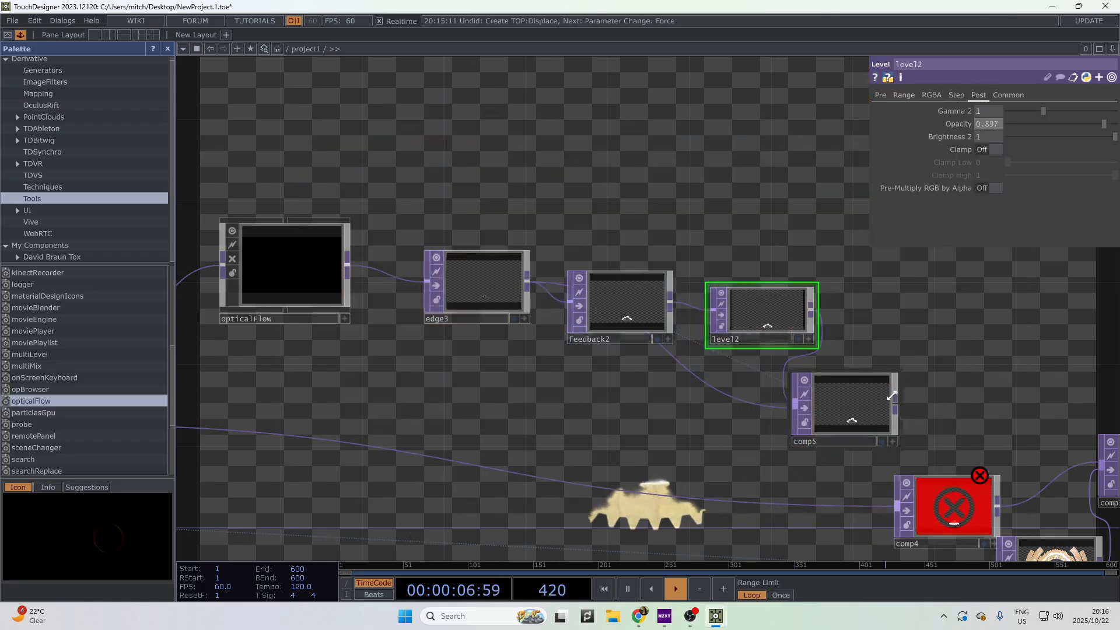
scroll(867, 430, "up", 5)
scroll(854, 450, "down", 5)
left_click_drag(897, 369, 796, 308)
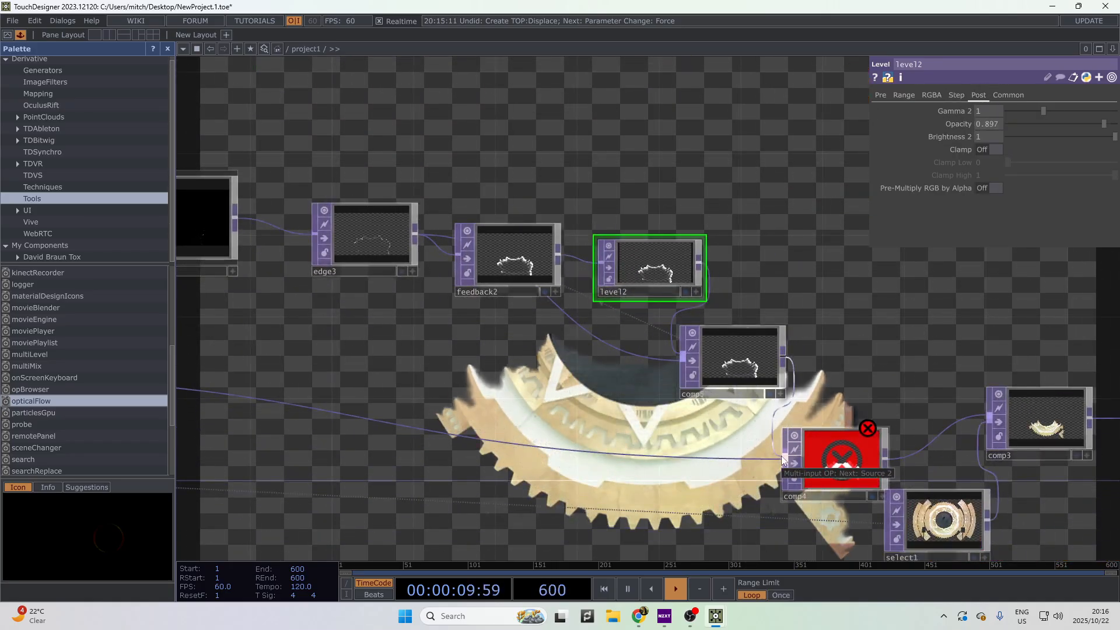
- Connect comp5's output into comp4, clearing comp4's error
mouse_move(781, 456)
left_mouse_down()
mouse_move(873, 347)
mouse_move(782, 459)
left_mouse_up()
left_click_drag(760, 303, 408, 314)
scroll(408, 314, "down", 4)
left_click_drag(346, 408, 727, 424)
scroll(835, 394, "up", 3)
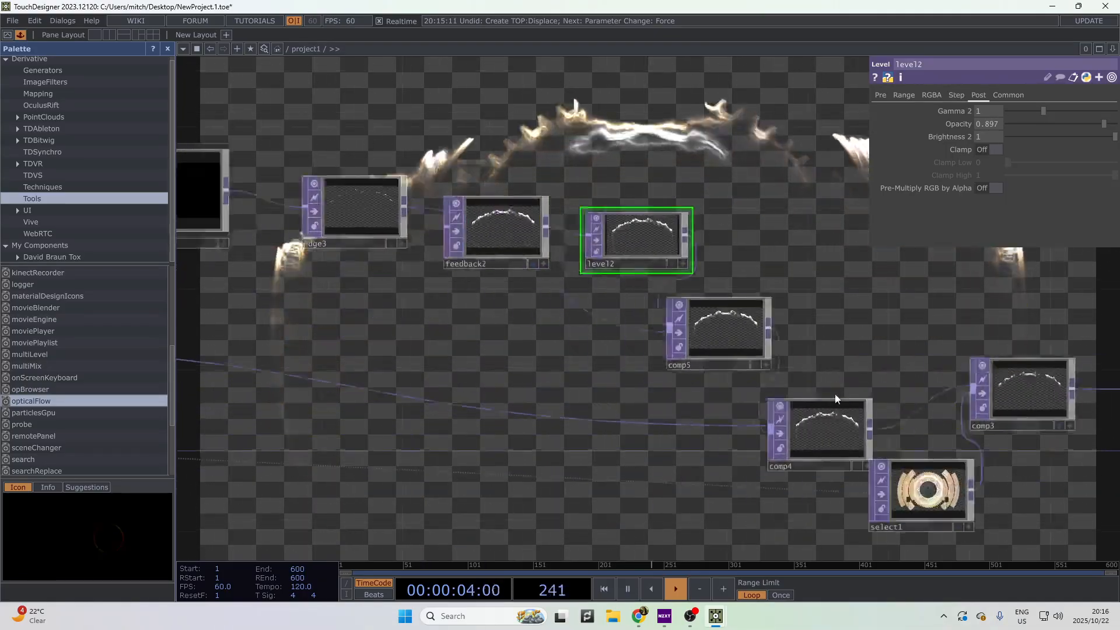
scroll(827, 412, "down", 3)
left_click_drag(914, 475, 697, 405)
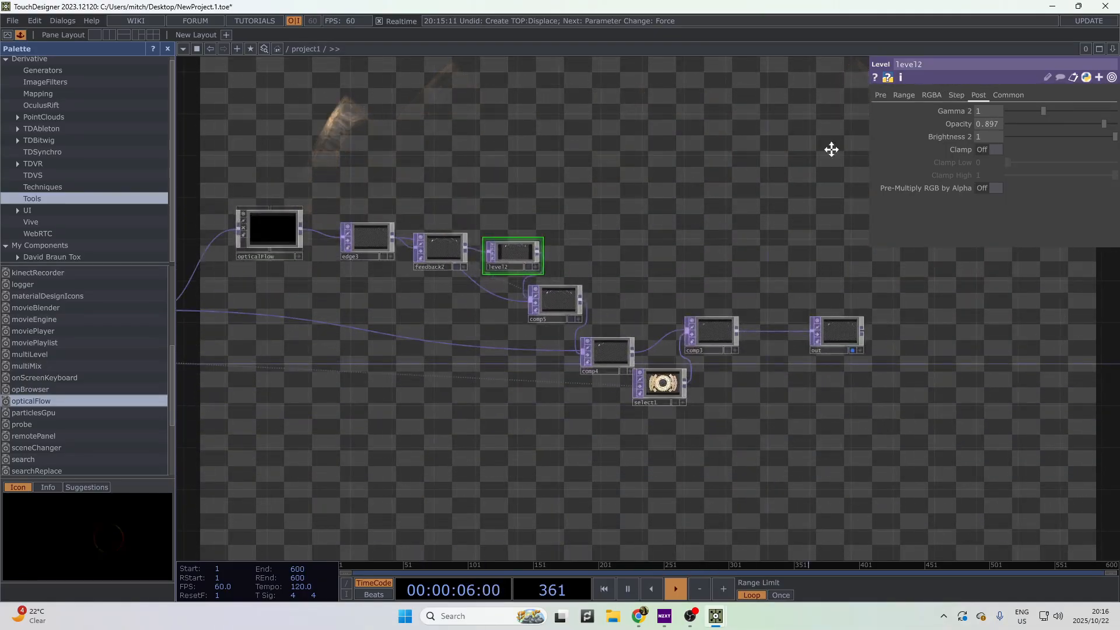
left_click_drag(784, 148, 597, 122)
- Resume timeline playback and inspect the comp3, comp4 and comp5 settings
key("space")
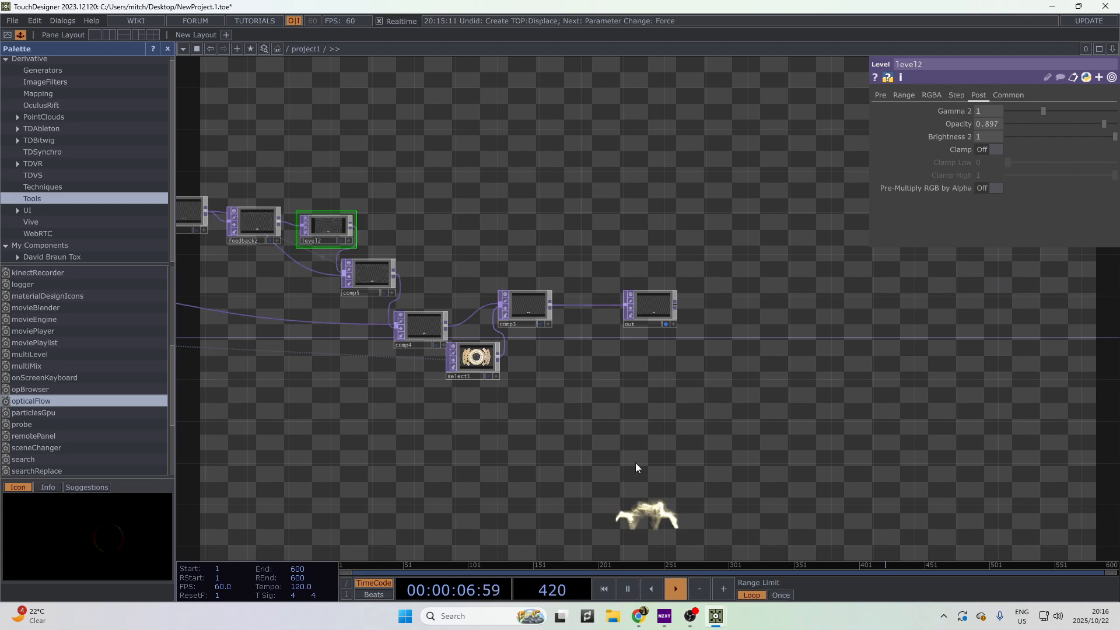
left_click_drag(777, 466, 1004, 498)
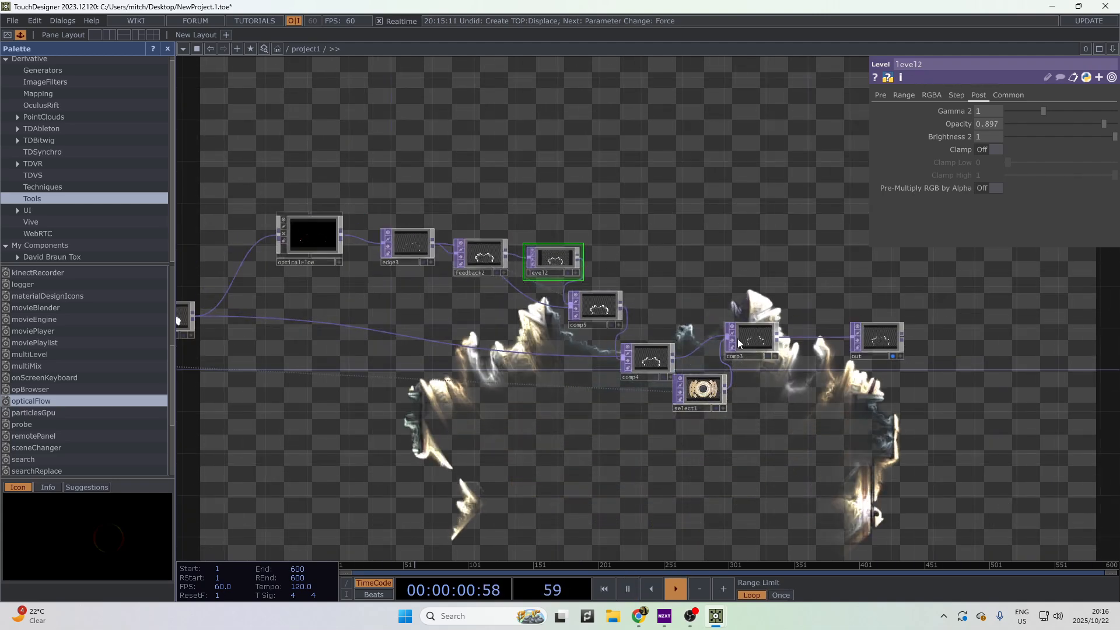
scroll(753, 350, "up", 4)
left_click(741, 359)
scroll(741, 359, "up", 3)
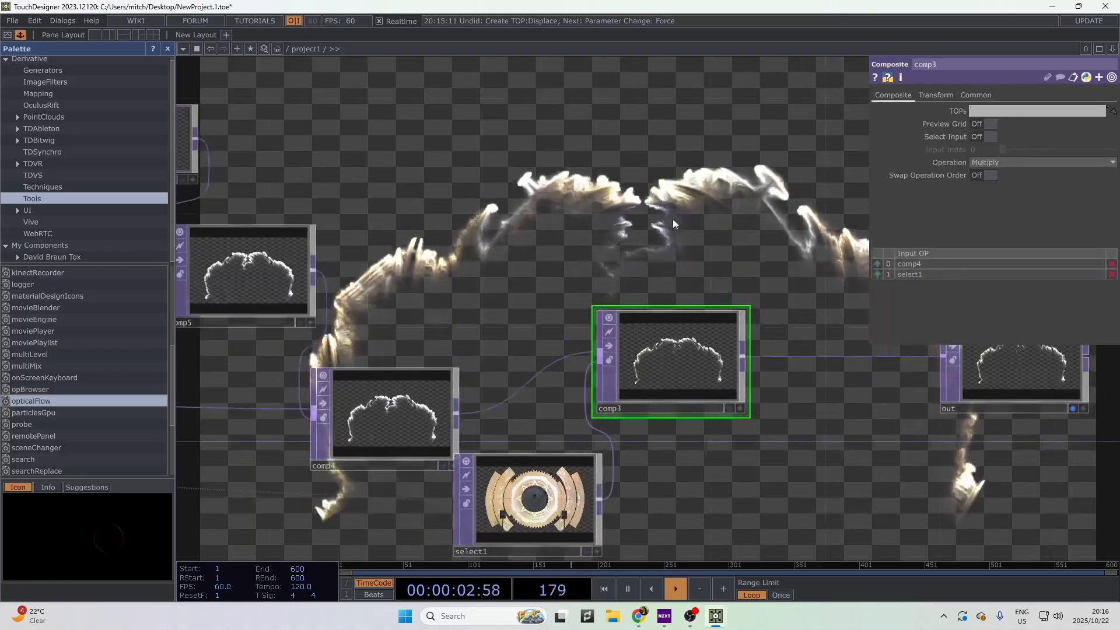
left_click_drag(496, 366, 627, 380)
left_click(519, 439)
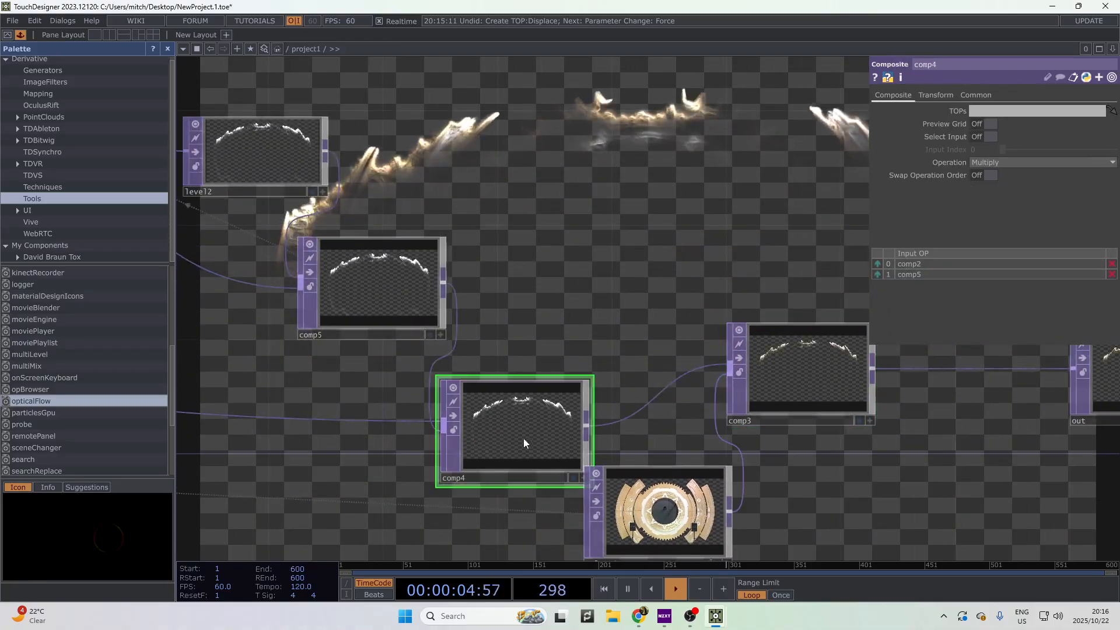
left_click_drag(828, 218, 906, 204)
left_click(491, 298)
left_click_drag(782, 278, 1073, 402)
- Lower level2's Opacity to 0.973, then check comp5 and edge3
left_click(638, 292)
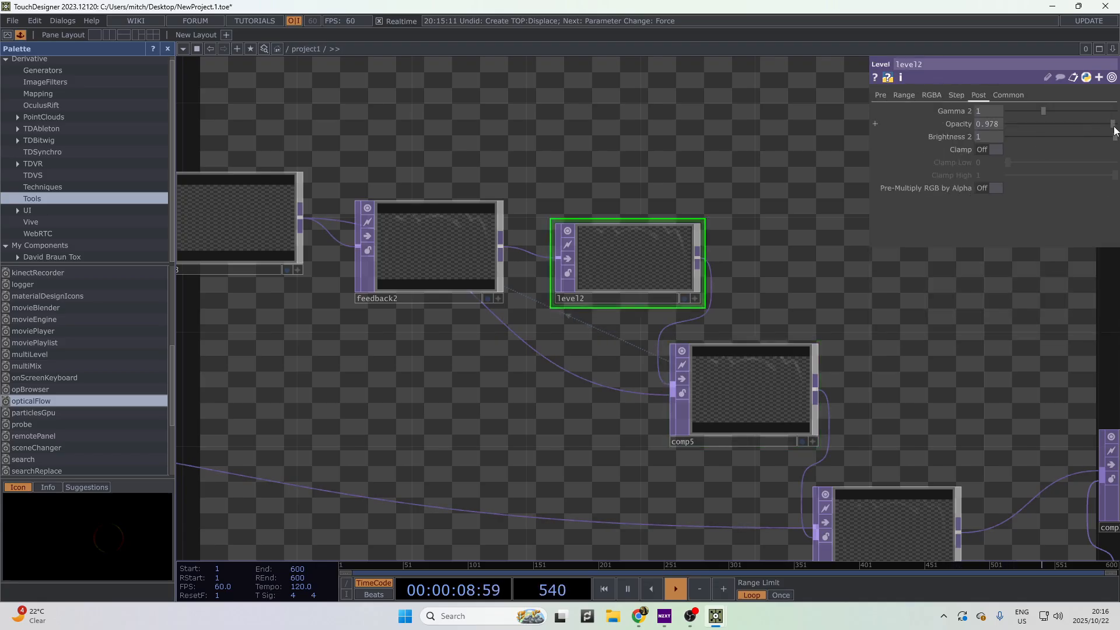
left_click_drag(1114, 127, 1113, 127)
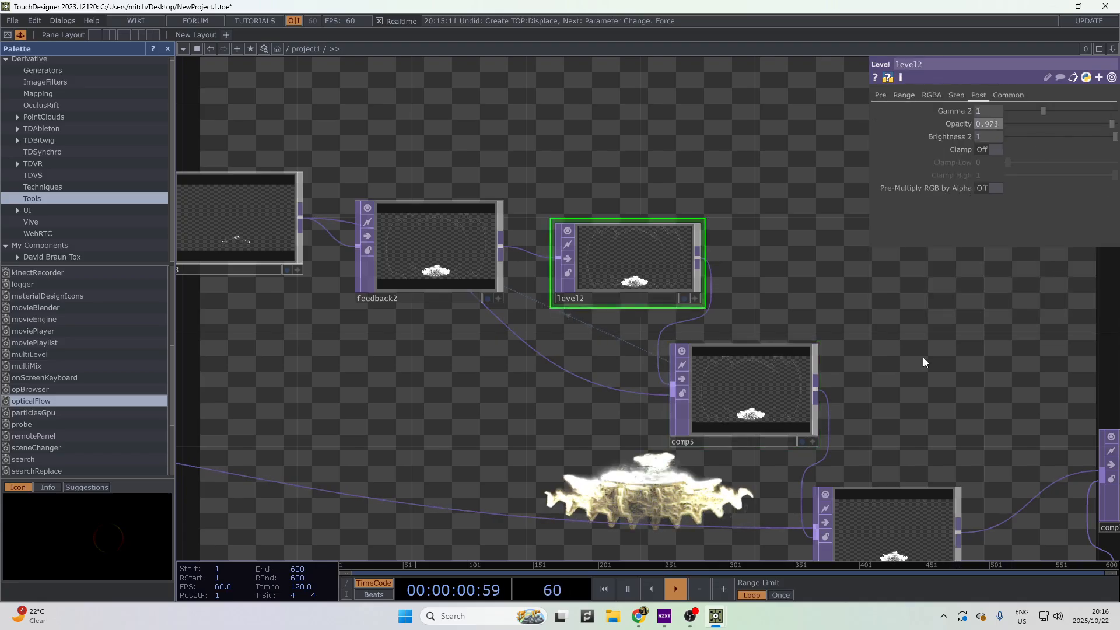
left_click(753, 397)
left_click_drag(437, 349, 572, 378)
scroll(572, 379, "down", 2)
left_click_drag(555, 425, 477, 192)
left_click_drag(770, 352, 624, 421)
scroll(624, 421, "down", 2)
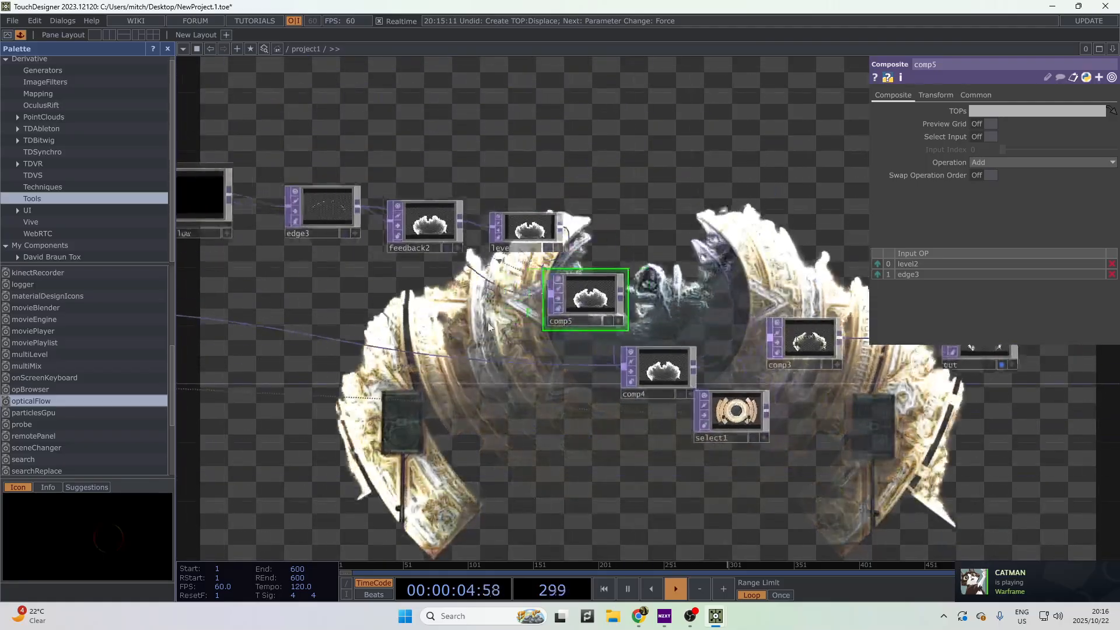
left_click_drag(490, 327, 553, 320)
scroll(358, 212, "up", 3)
left_click(358, 211)
- Line up opticalFlow, edge3, feedback2 and level2 in a tidy row
left_click_drag(438, 341, 404, 388)
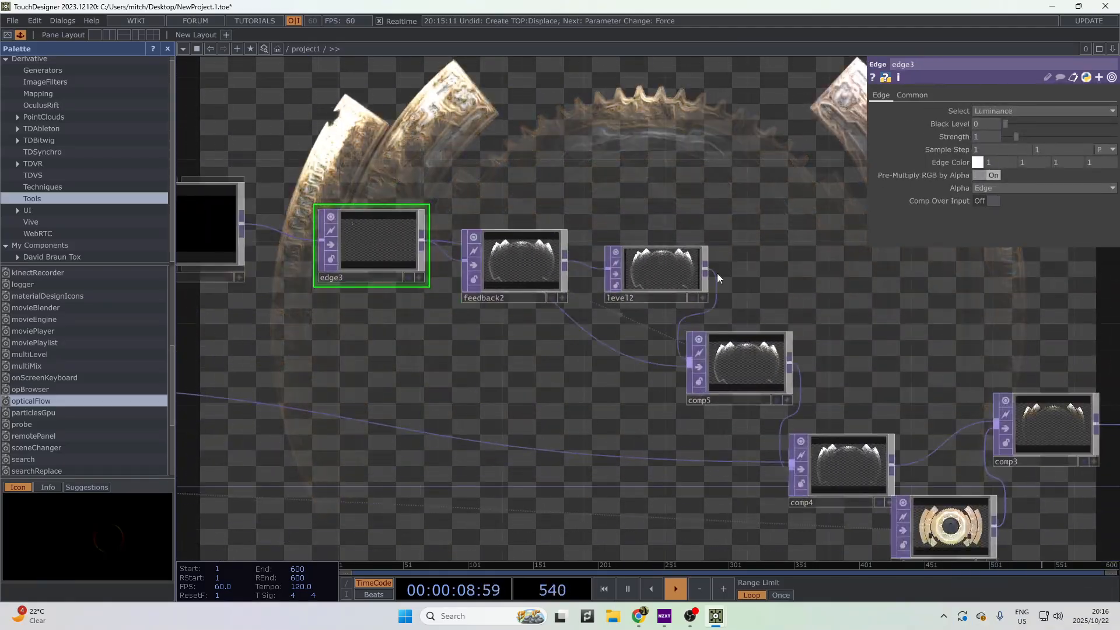
scroll(730, 385, "down", 4)
left_click_drag(418, 348, 778, 394)
left_click_drag(642, 345, 588, 377)
left_click_drag(773, 355, 700, 356)
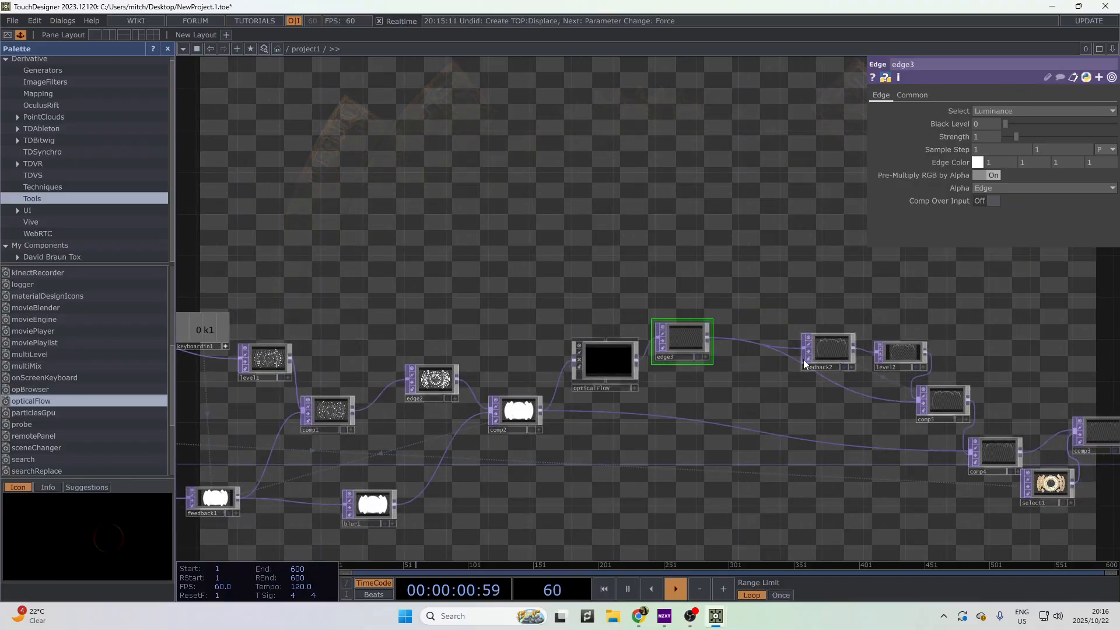
left_click_drag(824, 357, 772, 326)
left_click_drag(899, 352, 815, 323)
left_click_drag(850, 360, 795, 385)
- Insert a Blur TOP, blur2, on the level2-to-comp5 wire
left_click_drag(779, 361, 818, 369)
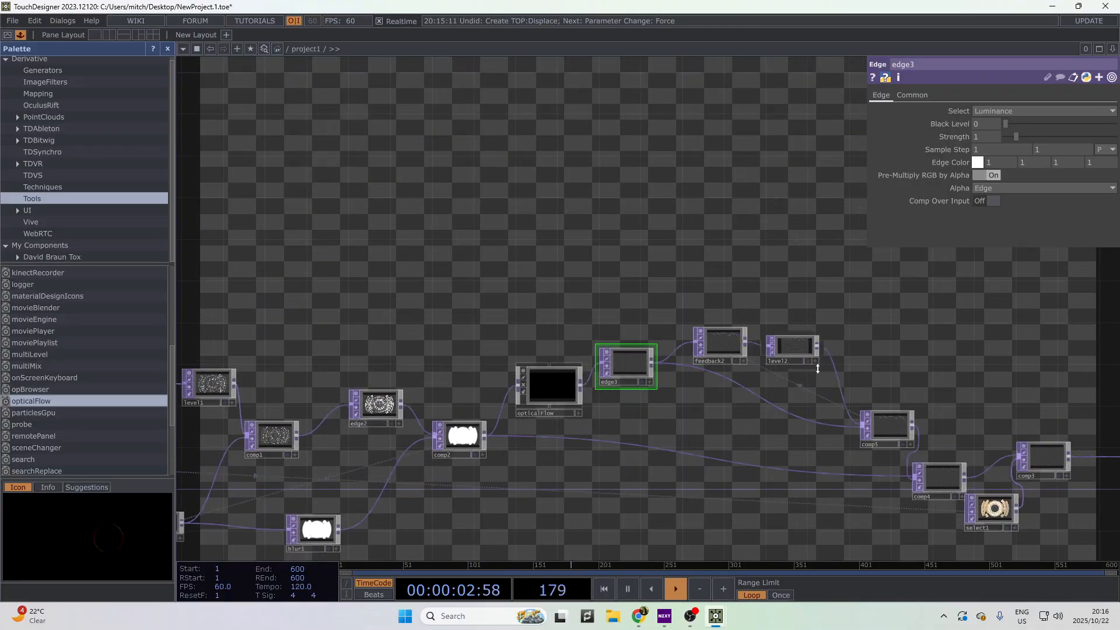
right_click(838, 373)
left_click(852, 366)
type("blur")
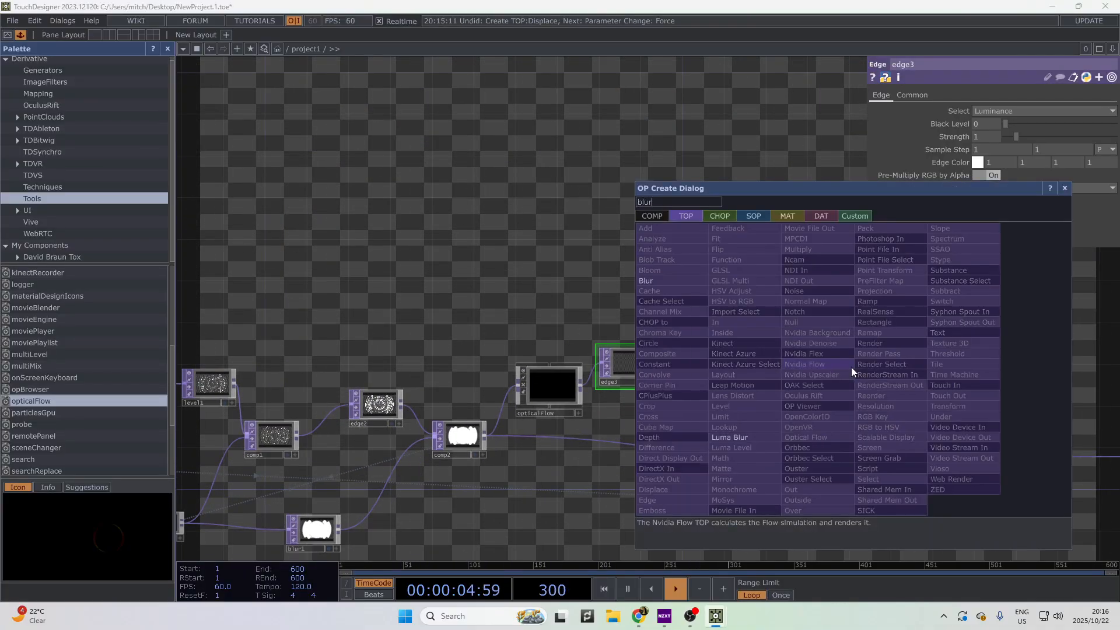
key("Return")
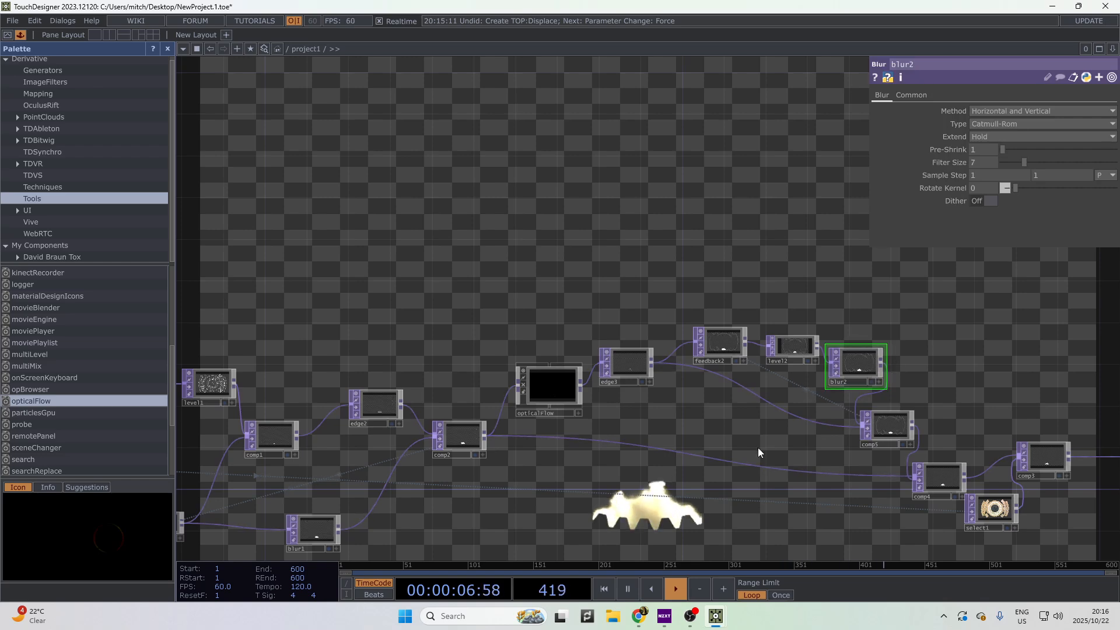
- Spread the out, comp3 and select1 nodes further apart, moving them right and down
left_click_drag(1090, 522, 794, 467)
scroll(833, 488, "up", 3)
left_click_drag(678, 460, 283, 441)
scroll(596, 429, "down", 2)
left_click_drag(600, 359, 749, 406)
left_click_drag(416, 356, 491, 384)
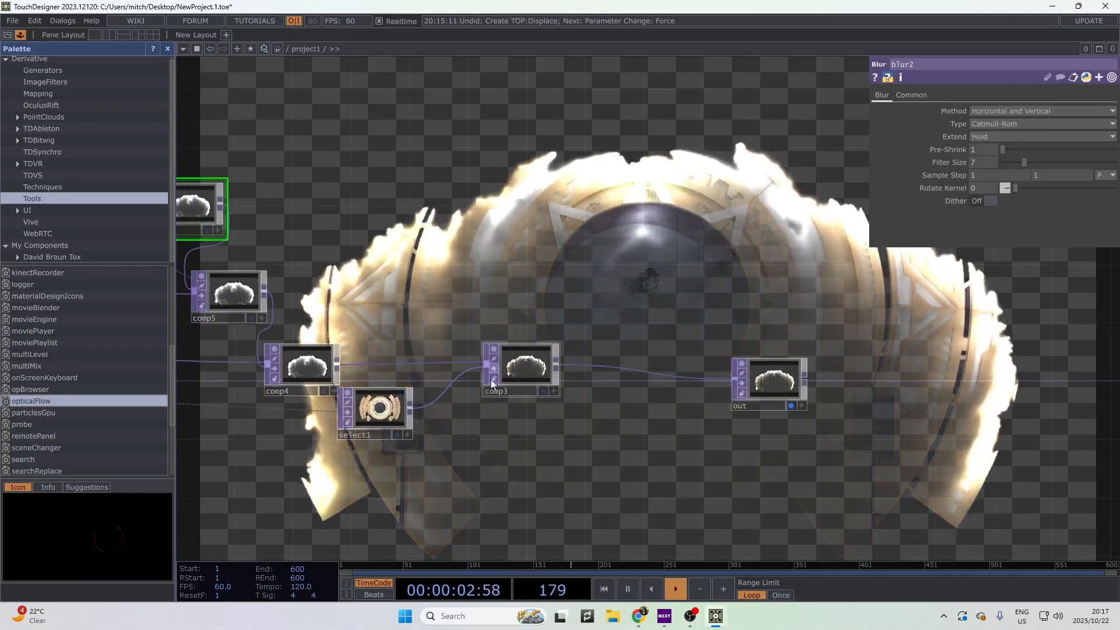
left_click_drag(410, 412, 439, 441)
left_click(522, 366)
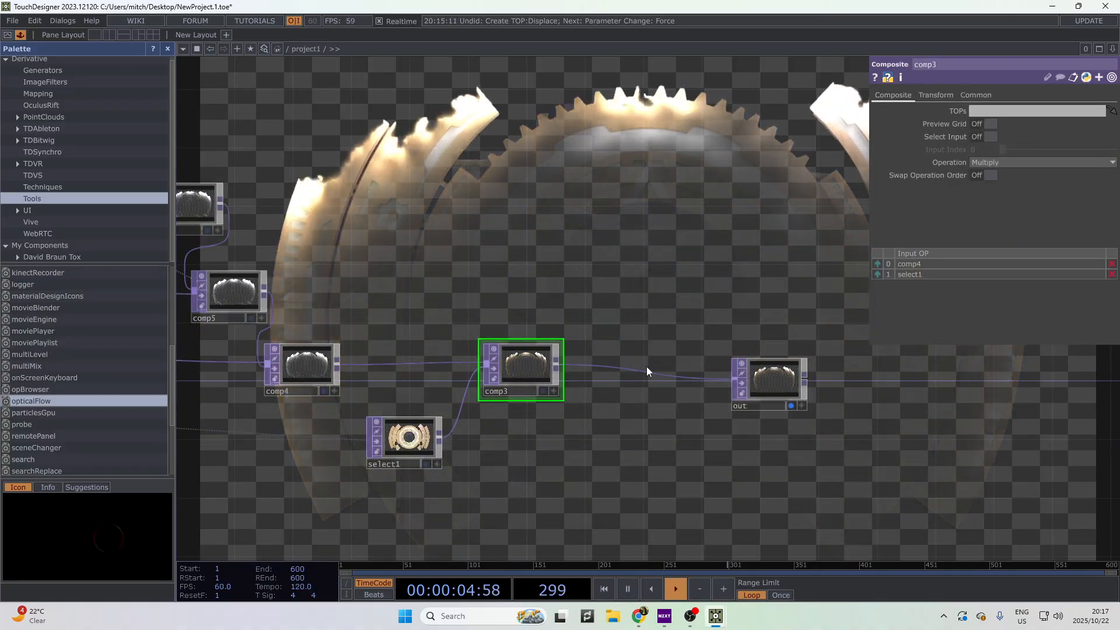
- Insert Edge TOP edge4 on the comp3-to-out wire with Comp Over Input turned on
right_click(644, 372)
left_click(670, 361)
type("ed")
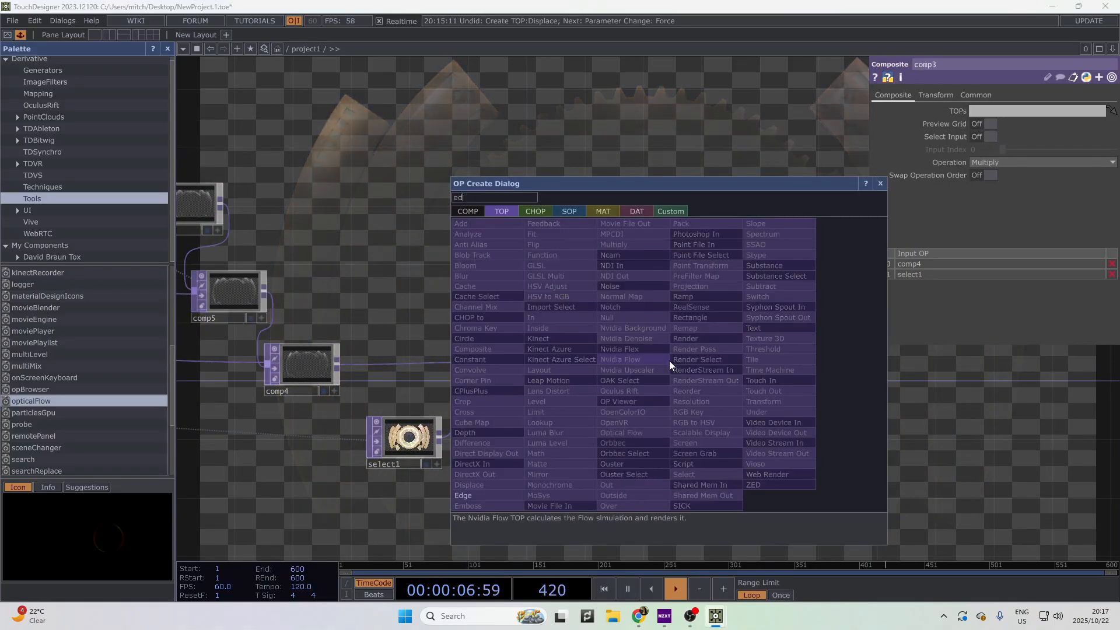
key("Return")
left_click(981, 200)
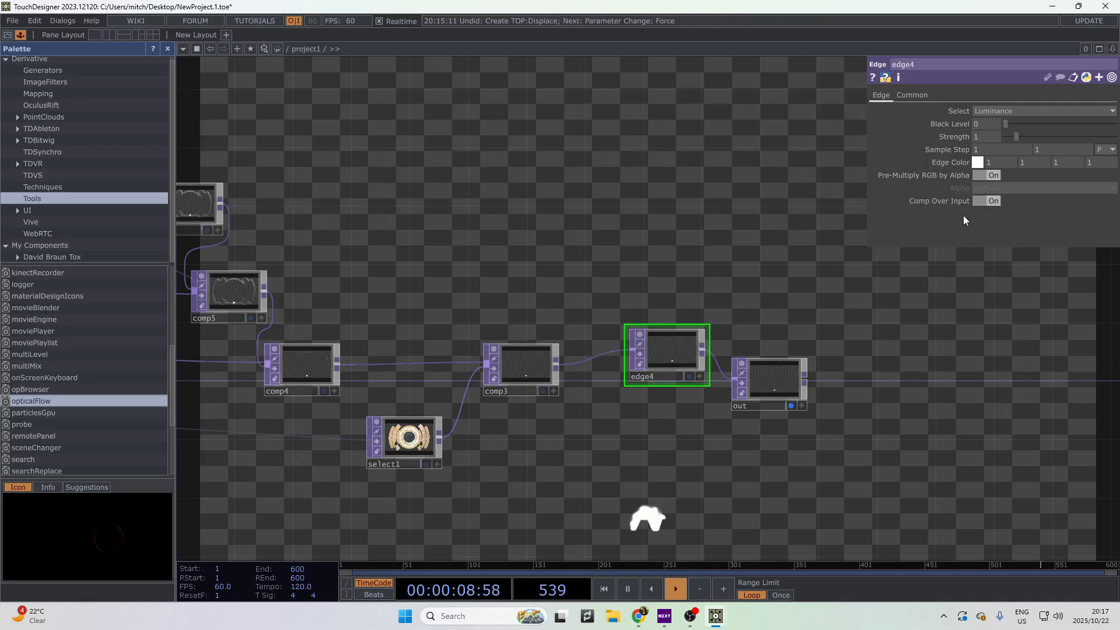
scroll(651, 394, "up", 4)
left_click_drag(573, 192, 683, 389)
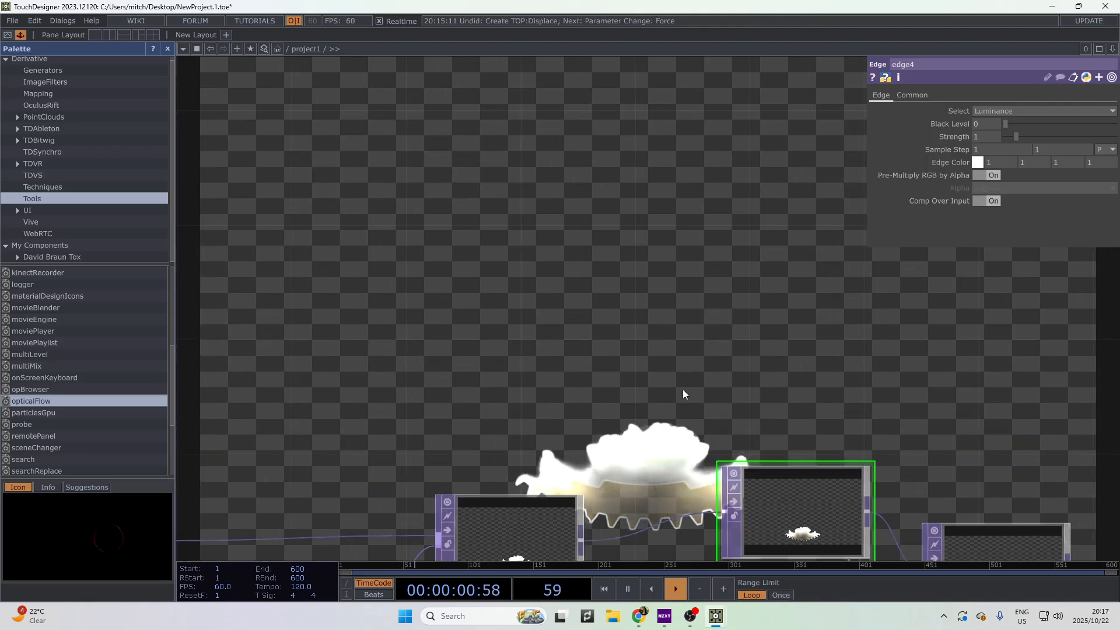
scroll(682, 390, "down", 2)
left_click_drag(963, 358, 1114, 312)
left_click_drag(564, 430, 851, 460)
scroll(817, 449, "down", 5)
left_click_drag(444, 509, 880, 428)
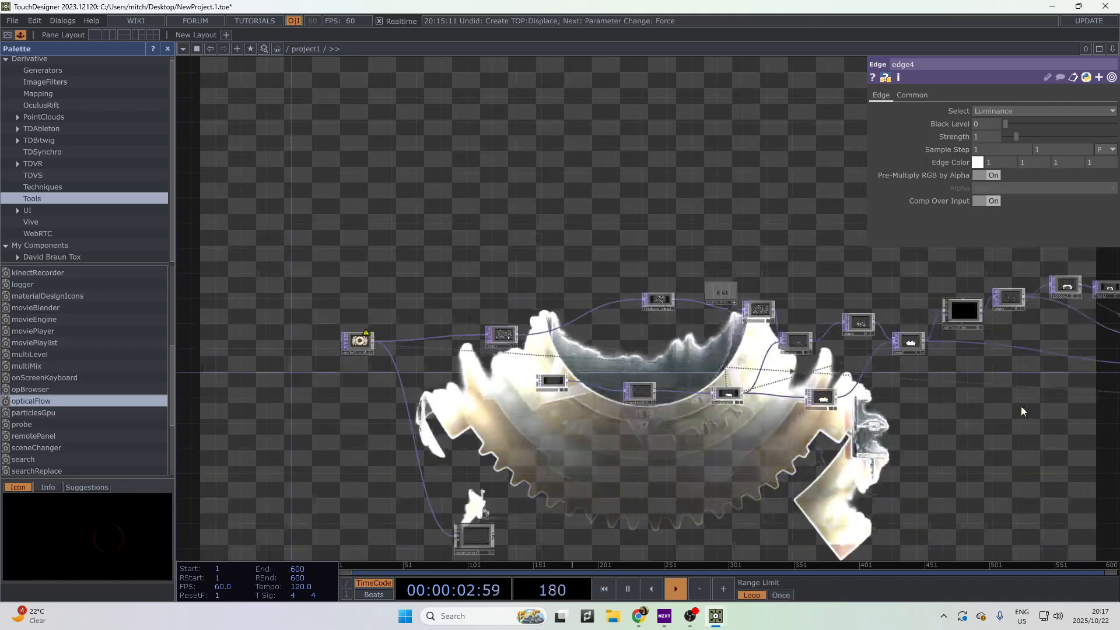
left_click_drag(967, 508, 747, 312)
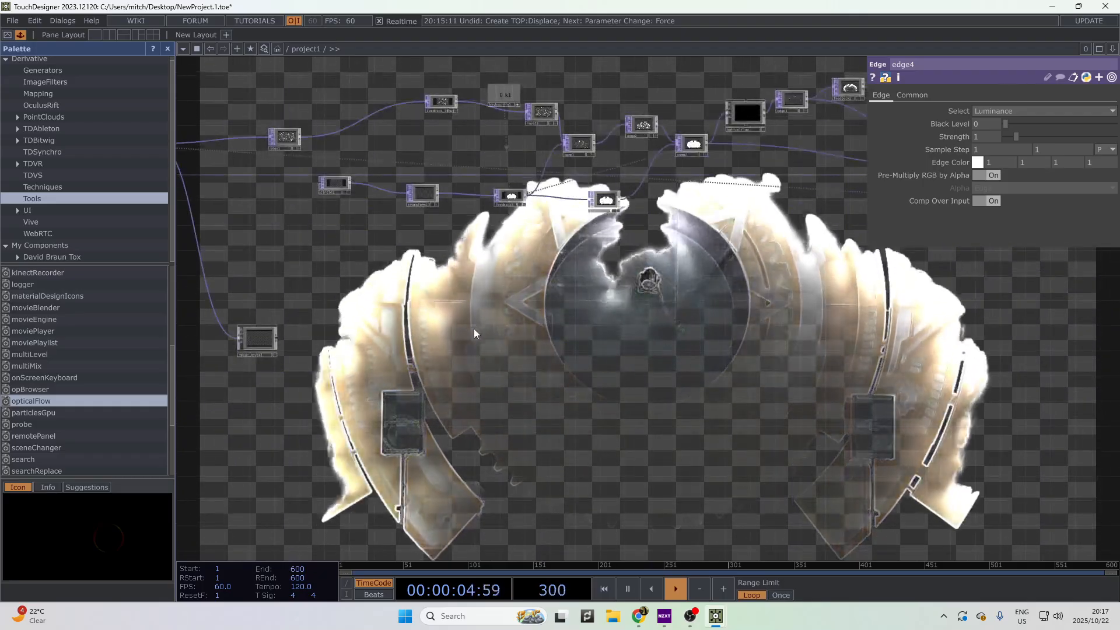
left_click_drag(475, 333, 652, 398)
scroll(777, 411, "down", 3)
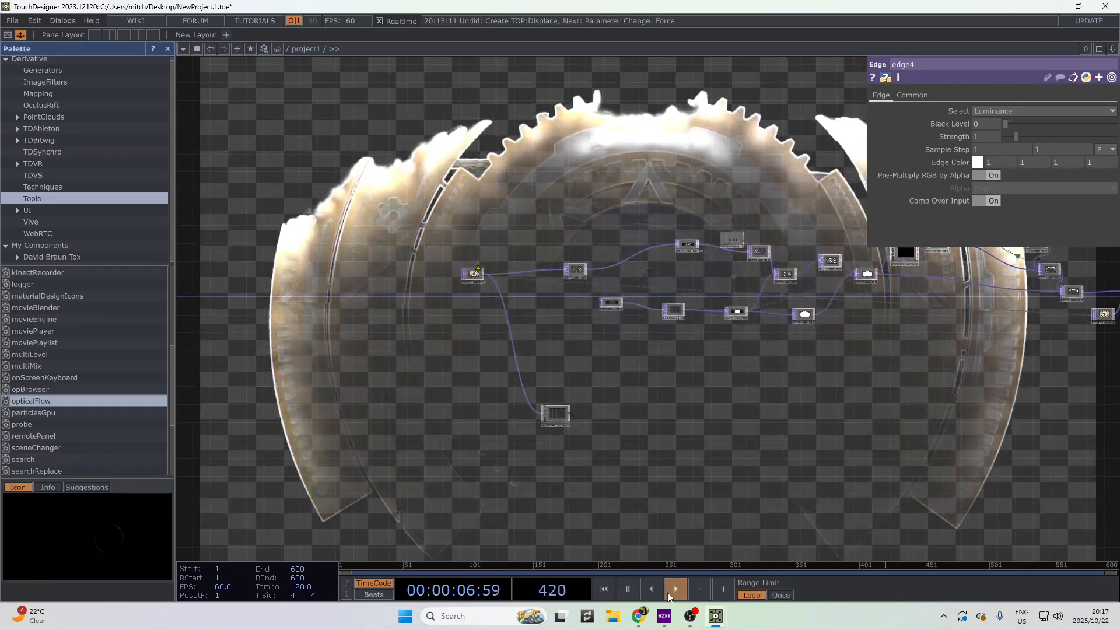
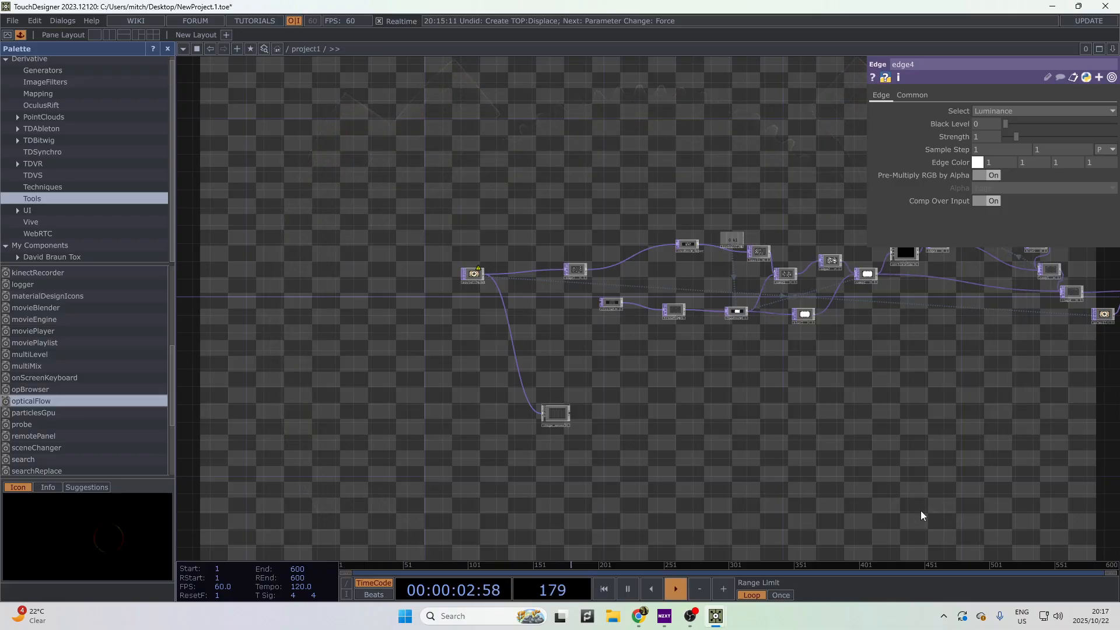
- Delete the wire from moviefilein1 to Image_Reveal
scroll(604, 426, "up", 6)
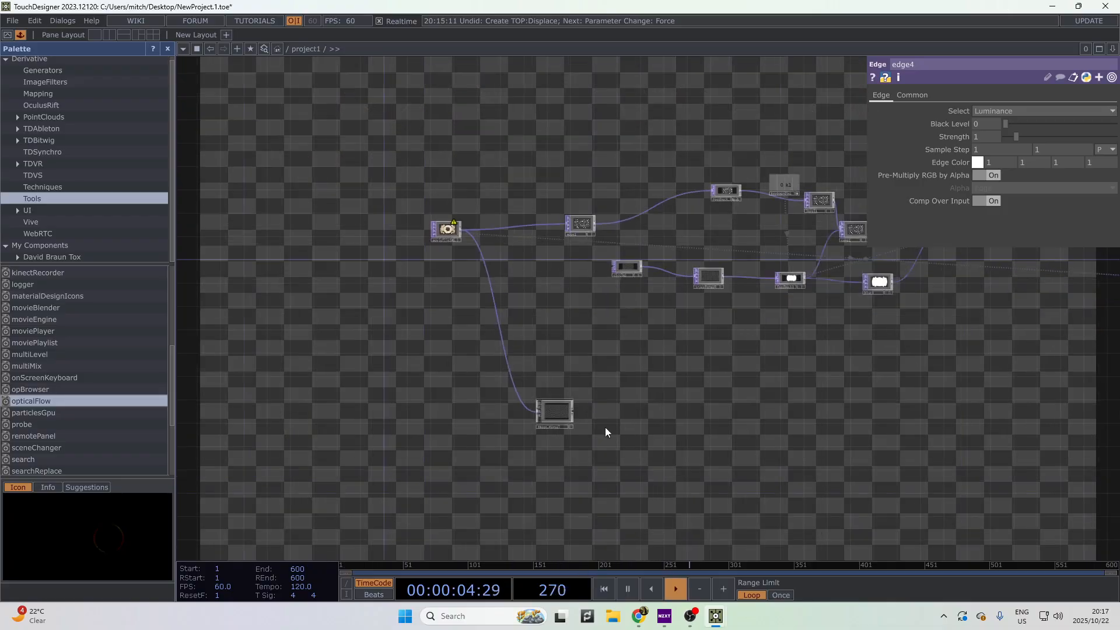
right_click(522, 393)
left_click(541, 413)
- Look over the level1, comp1, edge2 and comp2 chain and inspect level1's settings
scroll(721, 412, "down", 5)
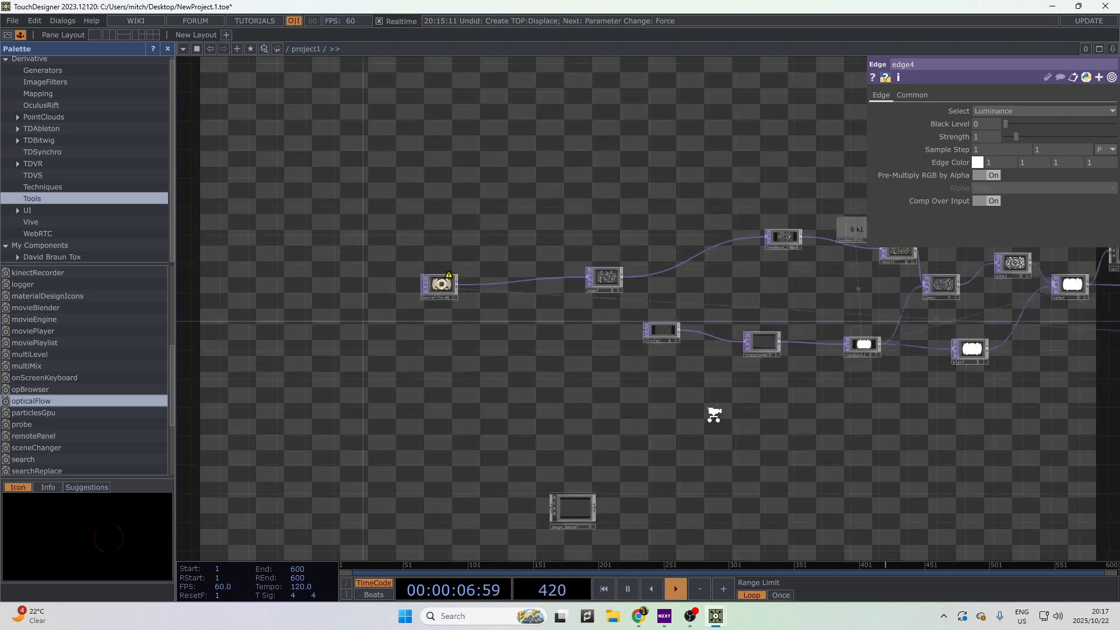
left_click_drag(714, 414, 640, 456)
scroll(602, 367, "up", 2)
scroll(540, 477, "up", 3)
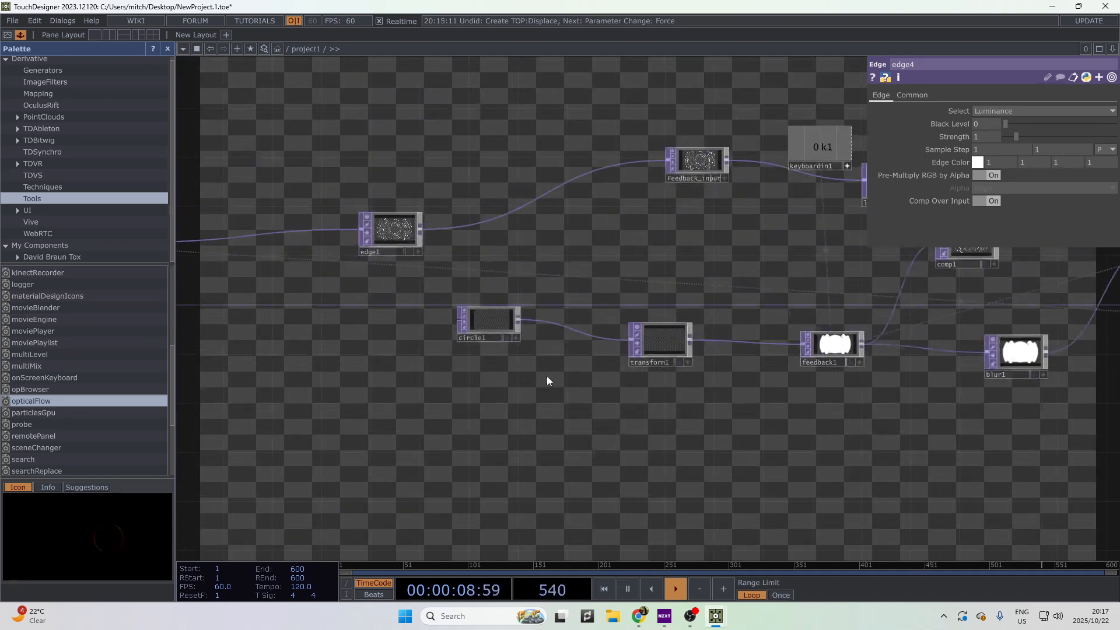
left_click_drag(849, 449, 693, 415)
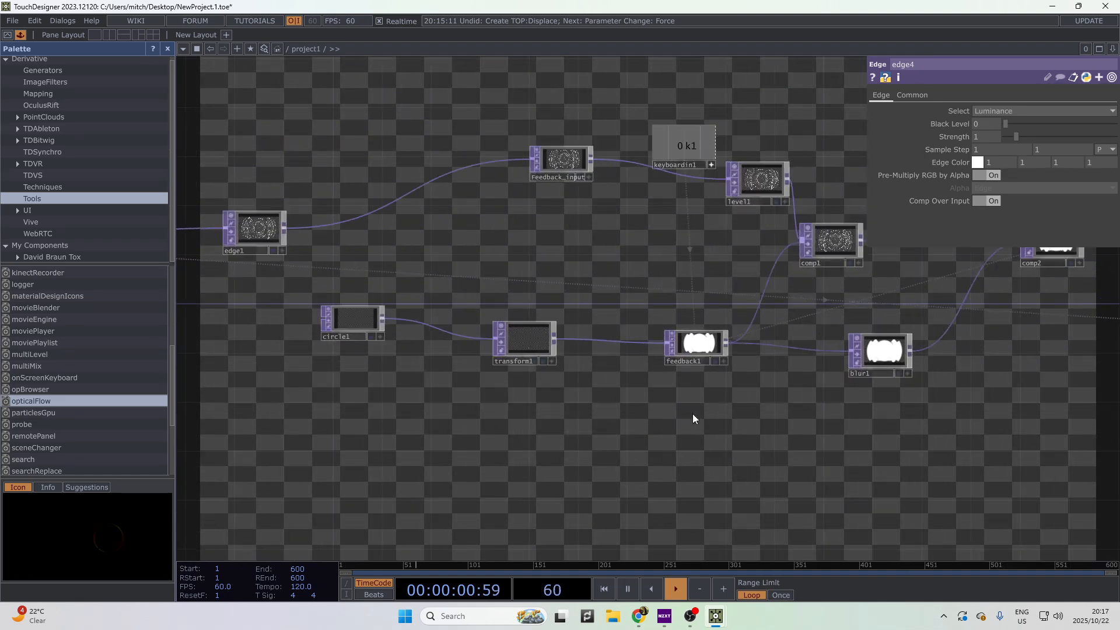
left_click_drag(918, 437, 743, 416)
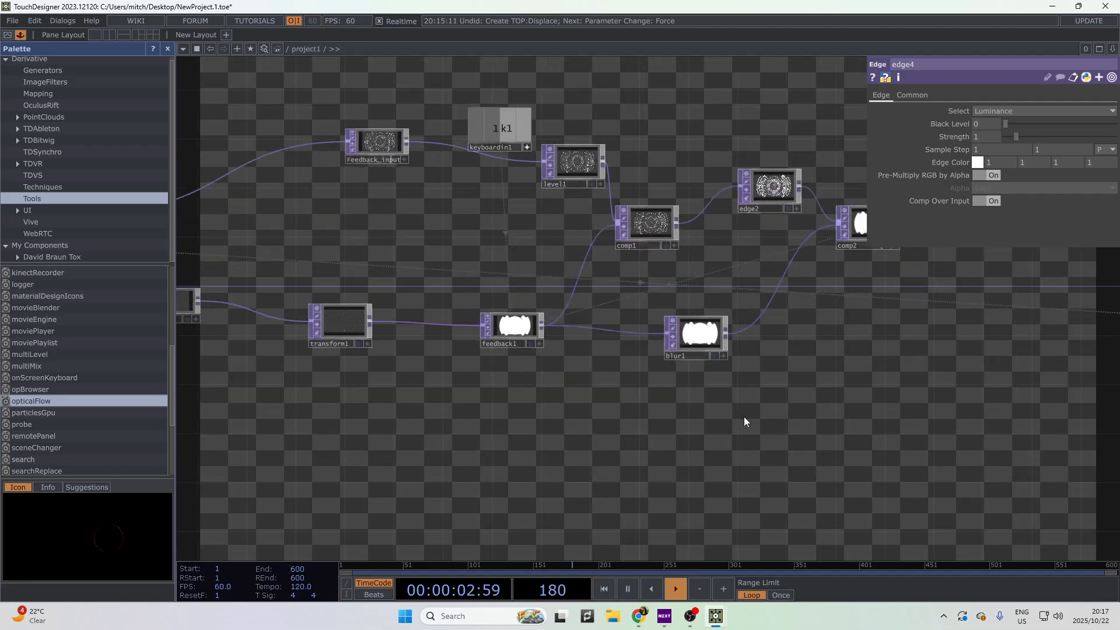
left_click_drag(554, 370, 463, 447)
scroll(452, 315, "up", 4)
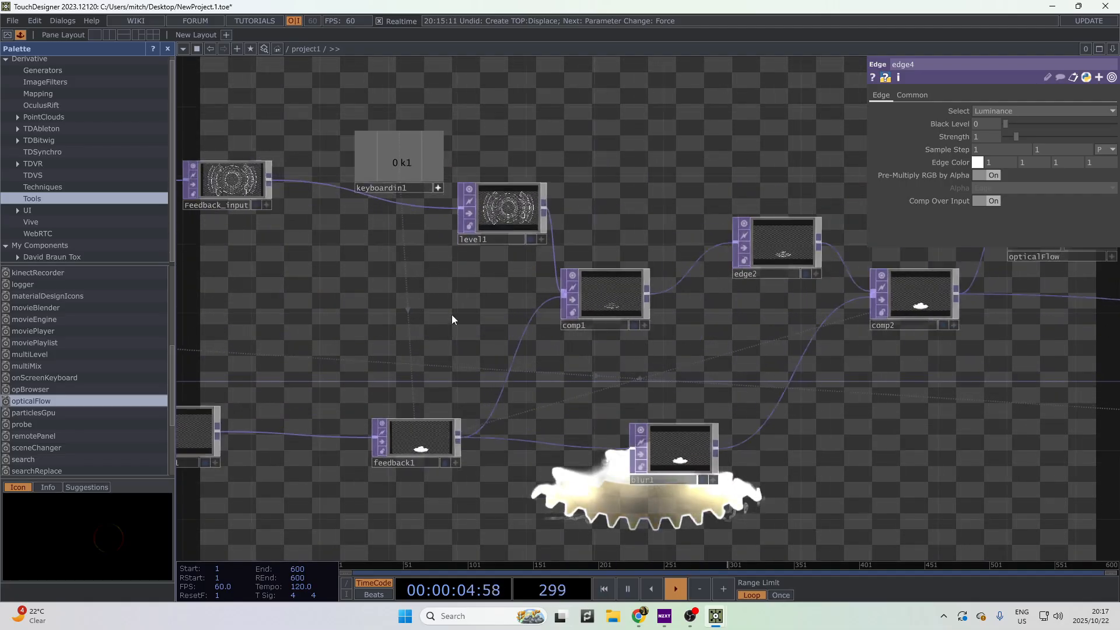
left_click_drag(484, 259, 534, 308)
scroll(534, 308, "up", 3)
left_click_drag(500, 344, 729, 456)
scroll(729, 456, "up", 2)
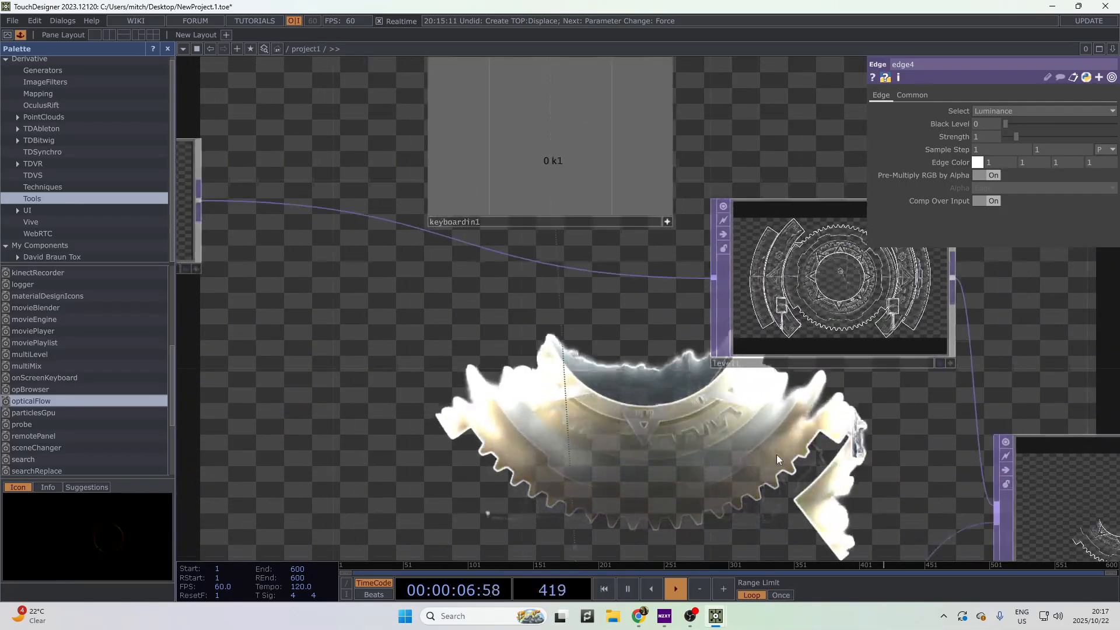
scroll(704, 384, "down", 3)
scroll(712, 378, "down", 1)
left_click(712, 374)
- Turn the Feedback_input preview's interactivity on and back off
left_click_drag(670, 309, 819, 325)
left_click(483, 296)
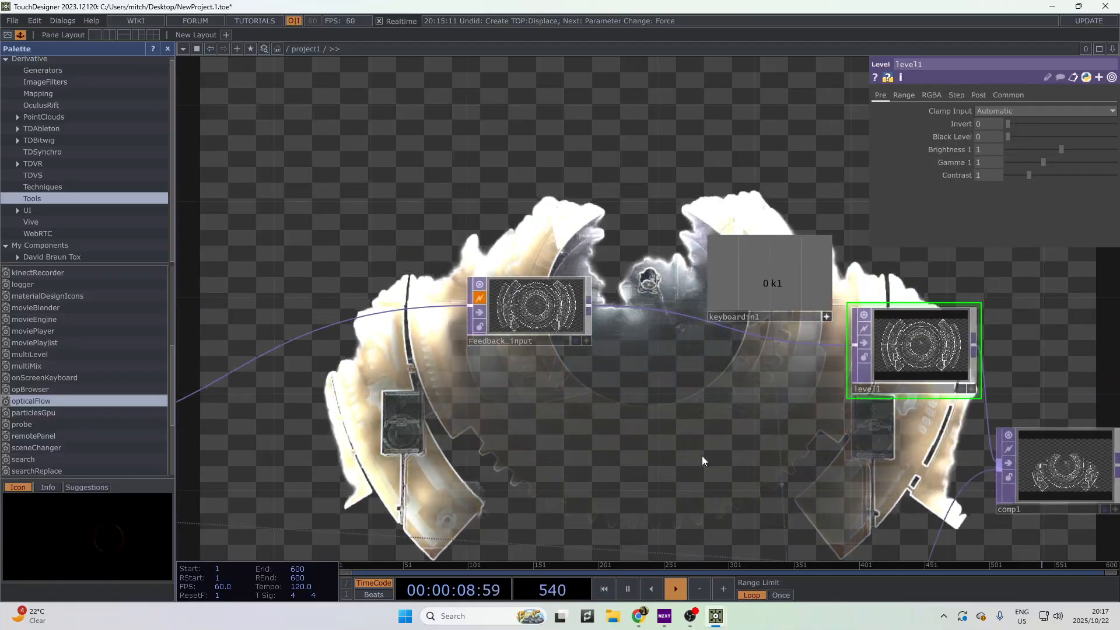
left_click_drag(702, 456, 730, 447)
left_click(516, 289)
left_click_drag(470, 384, 457, 378)
left_click_drag(678, 379, 835, 319)
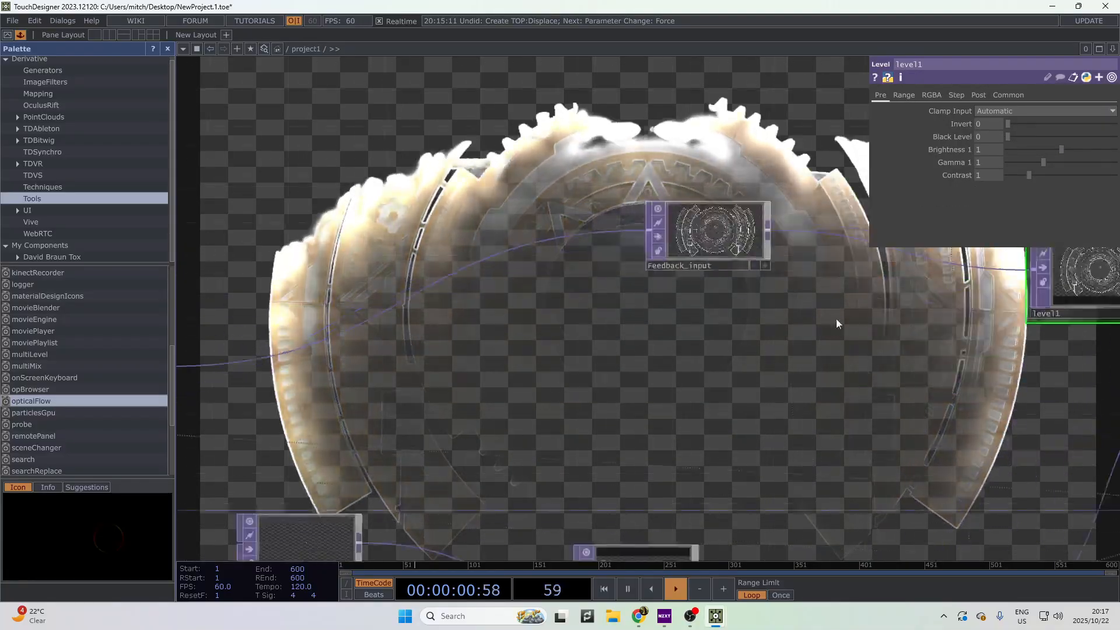
scroll(836, 318, "down", 3)
left_click_drag(513, 379, 409, 313)
left_click_drag(677, 352, 905, 376)
- Inspect edge1's settings, then transform1's
left_click(438, 310)
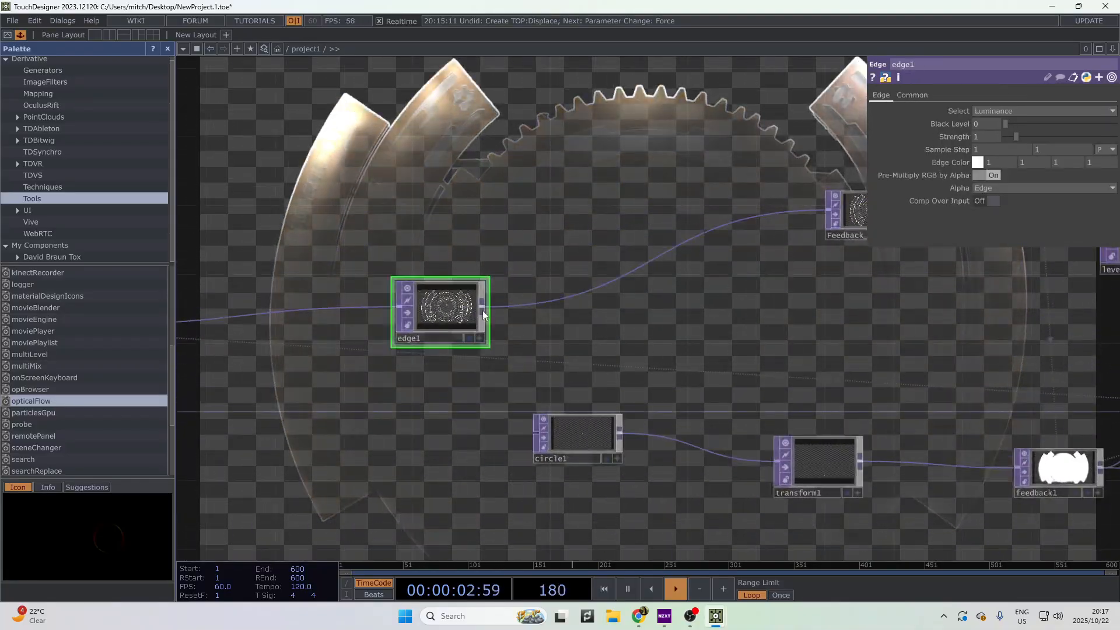
scroll(568, 298, "up", 3)
left_click_drag(642, 295, 481, 285)
left_click_drag(734, 394, 486, 265)
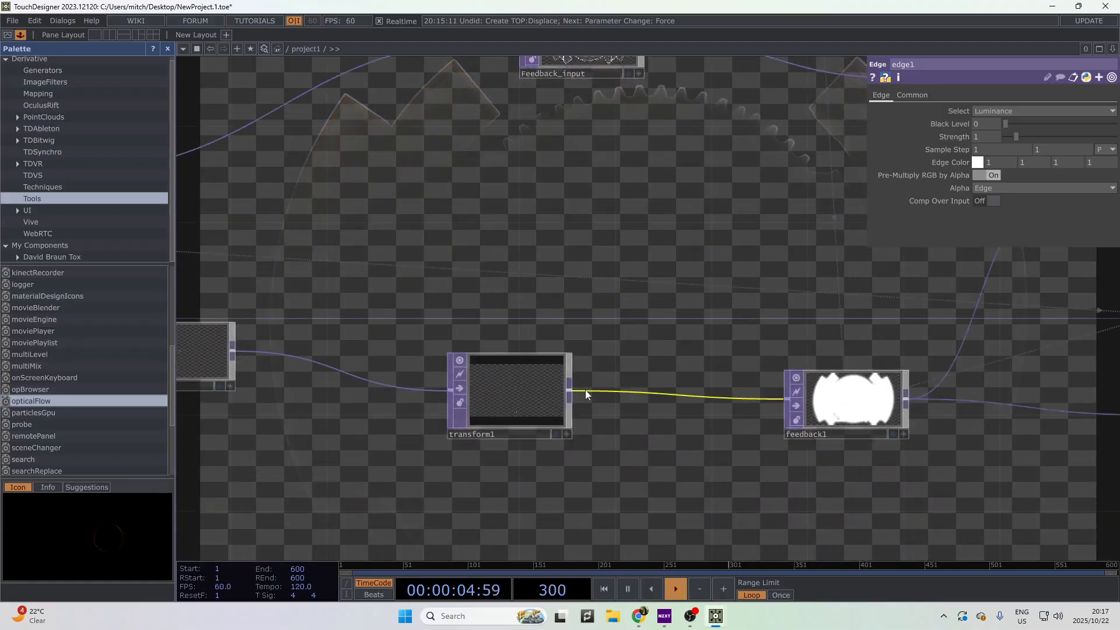
left_click(542, 400)
scroll(554, 399, "up", 3)
- Set transform1's Translate to 0.4, -0.017 with the value ladder
scroll(561, 397, "up", 2)
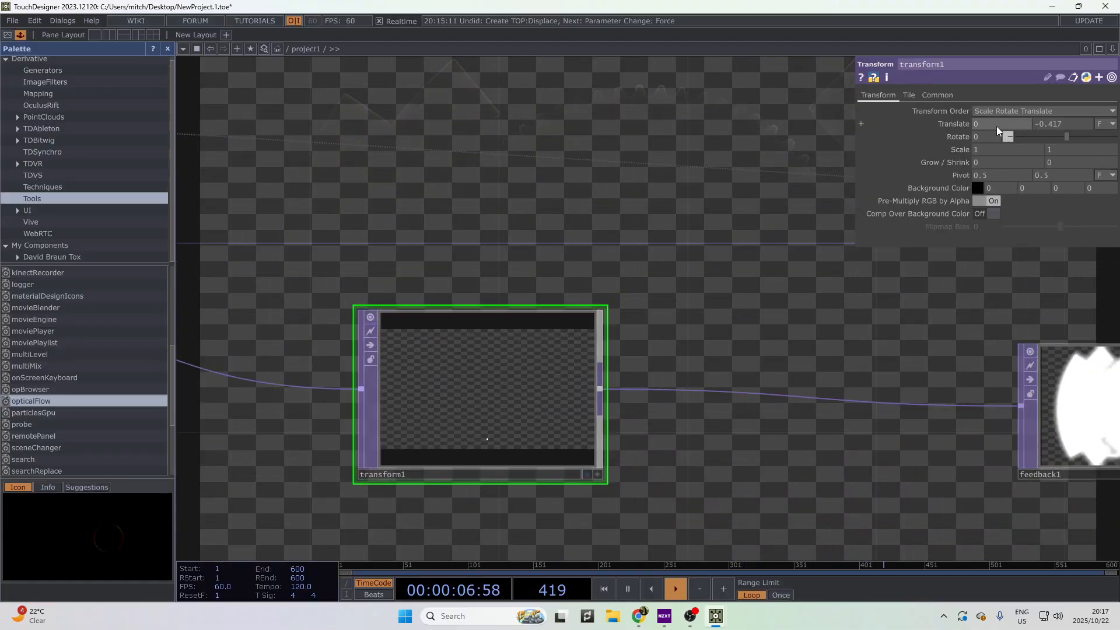
middle_click_drag(958, 128, 1026, 124)
left_click_drag(660, 243, 579, 270)
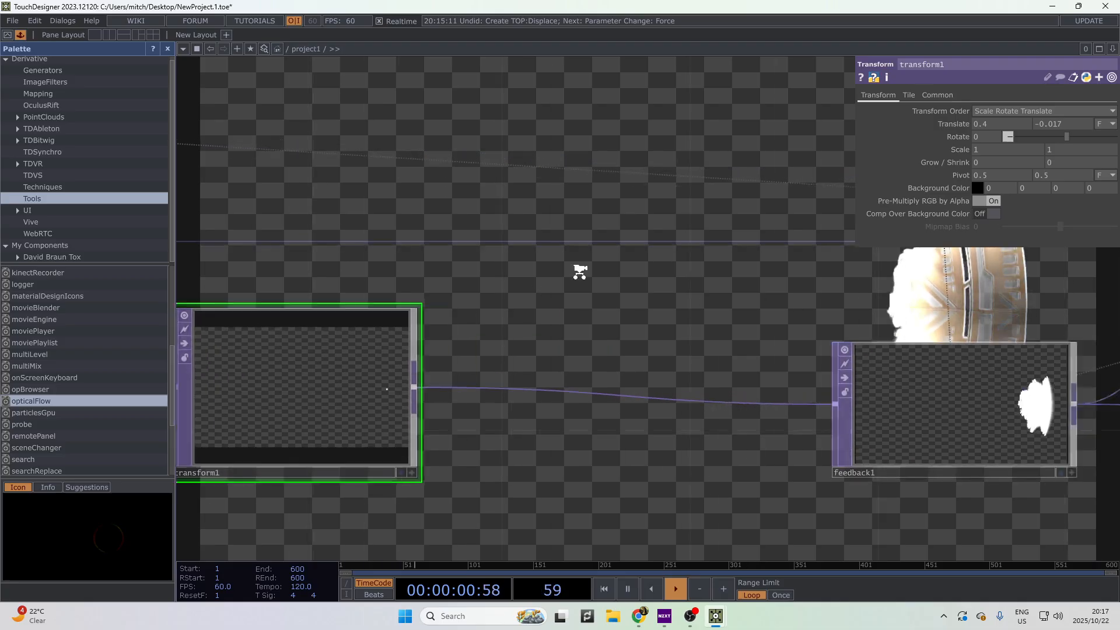
scroll(579, 275, "down", 4)
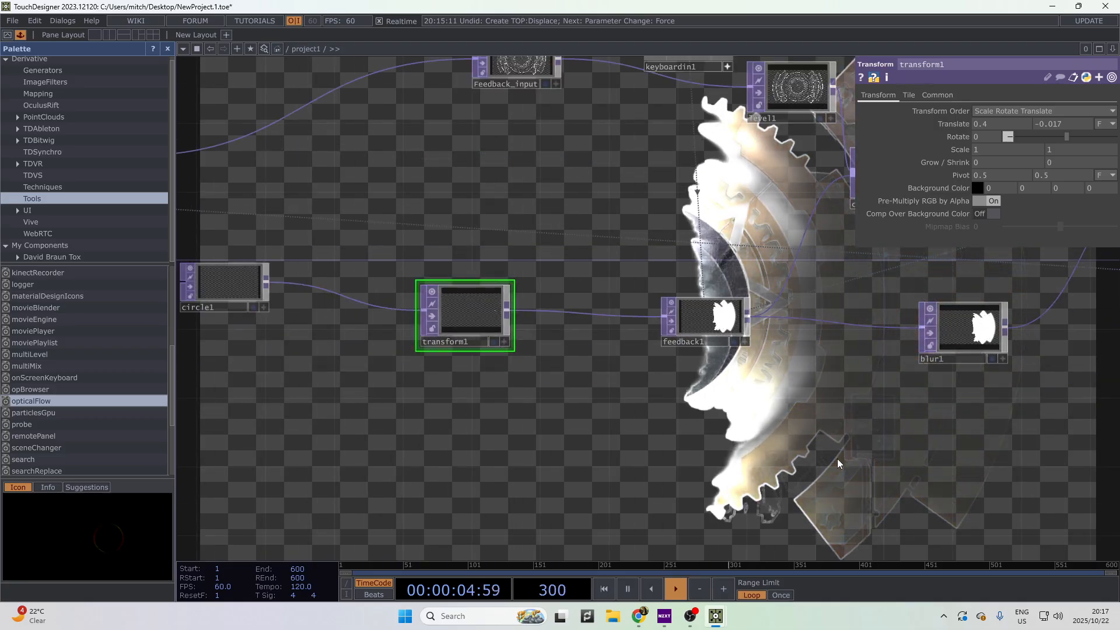
left_click_drag(633, 447, 426, 495)
left_click_drag(753, 430, 892, 460)
left_click_drag(330, 297, 584, 335)
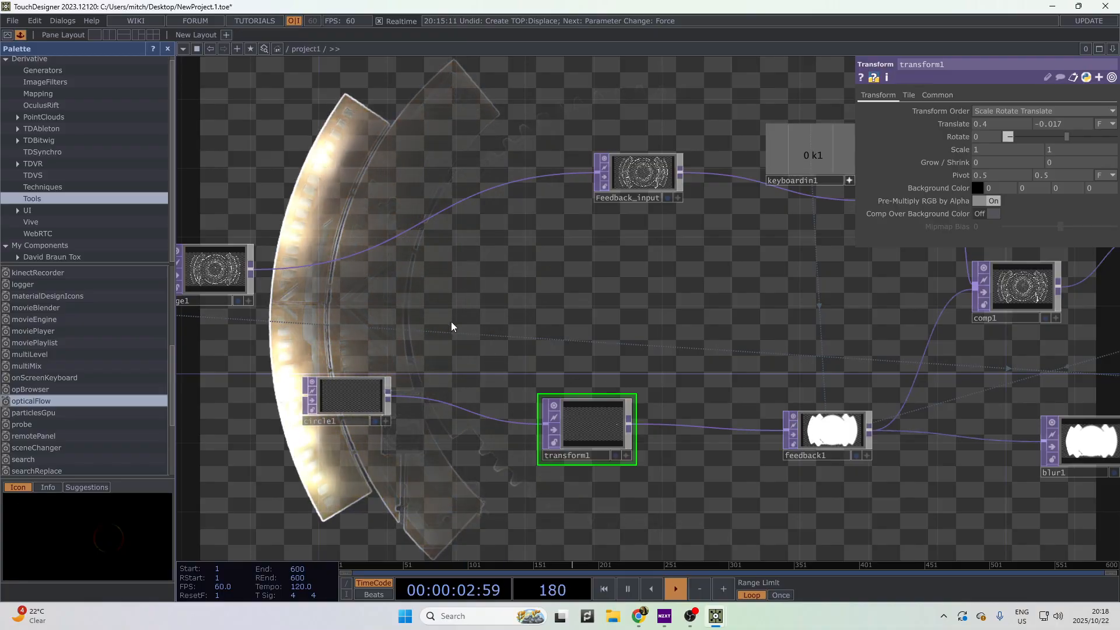
left_click_drag(498, 327, 610, 311)
- Move circle1 and transform1 lower in the network, keeping them together
left_click_drag(534, 362, 516, 464)
left_click_drag(747, 407, 781, 511)
left_click_drag(738, 442, 833, 413)
left_click_drag(870, 445, 801, 411)
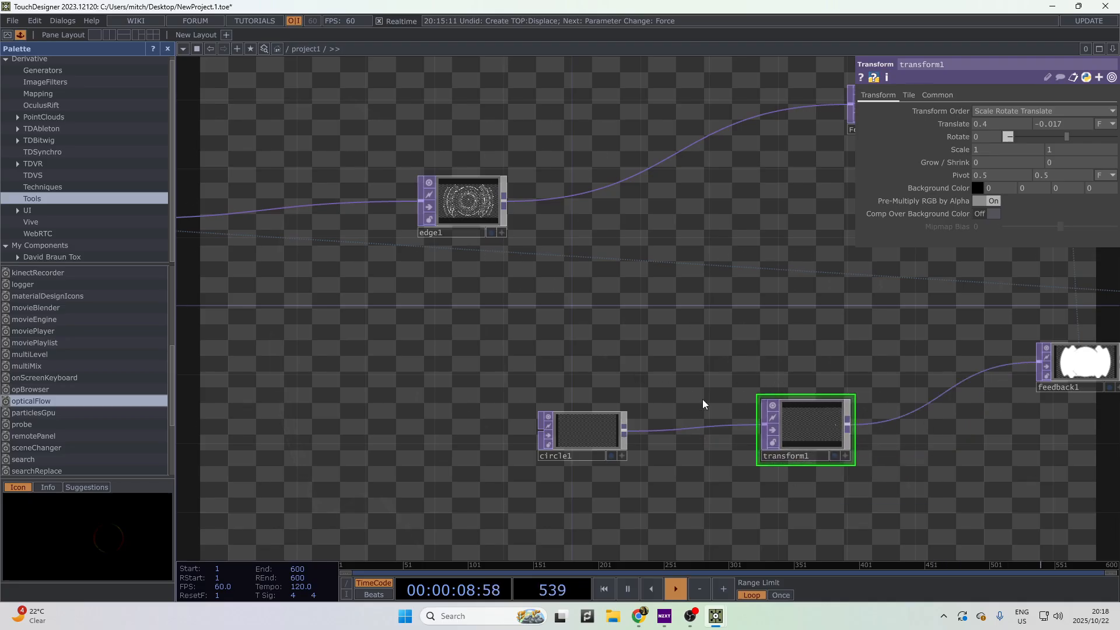
- Add a Container COMP, container1, and place it below edge1
right_click(551, 385)
left_click(603, 206)
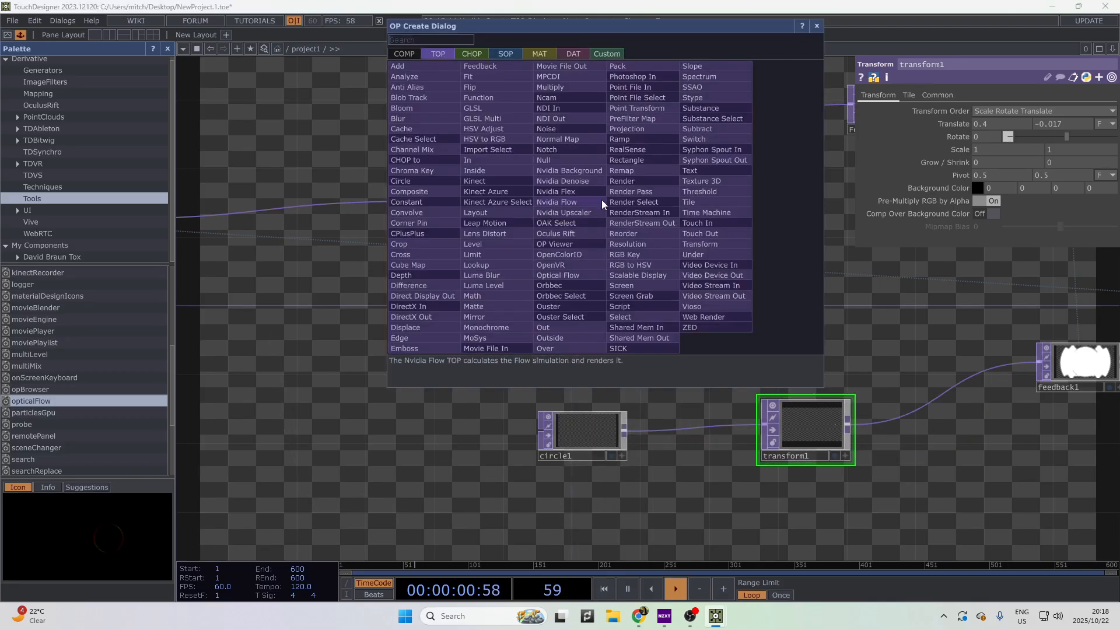
left_click(417, 57)
left_click(480, 86)
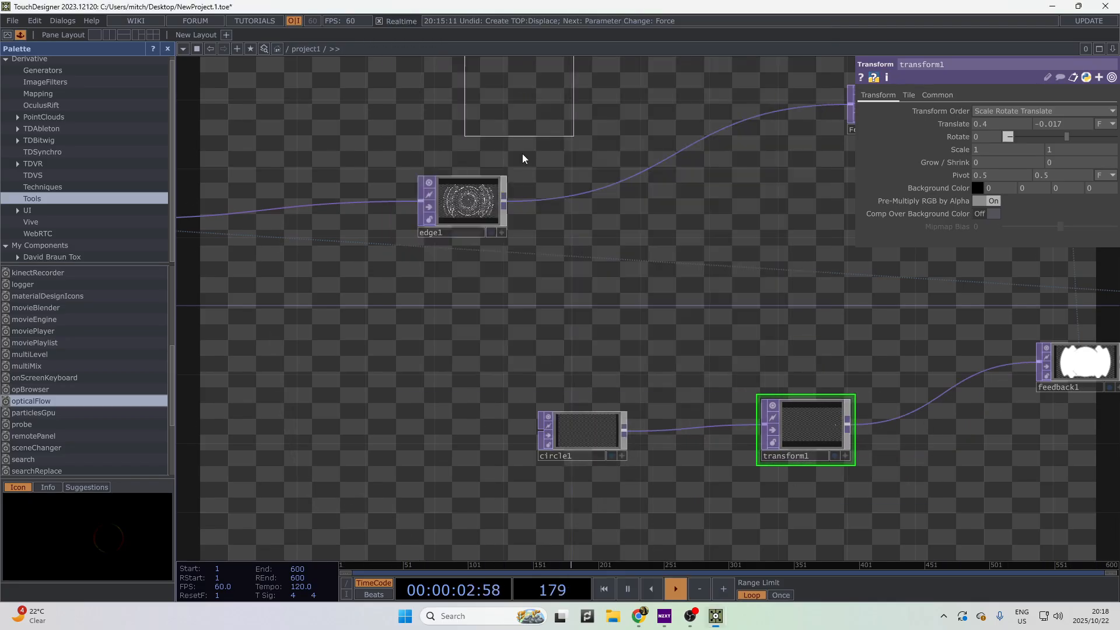
left_click(589, 277)
left_click_drag(612, 306, 609, 324)
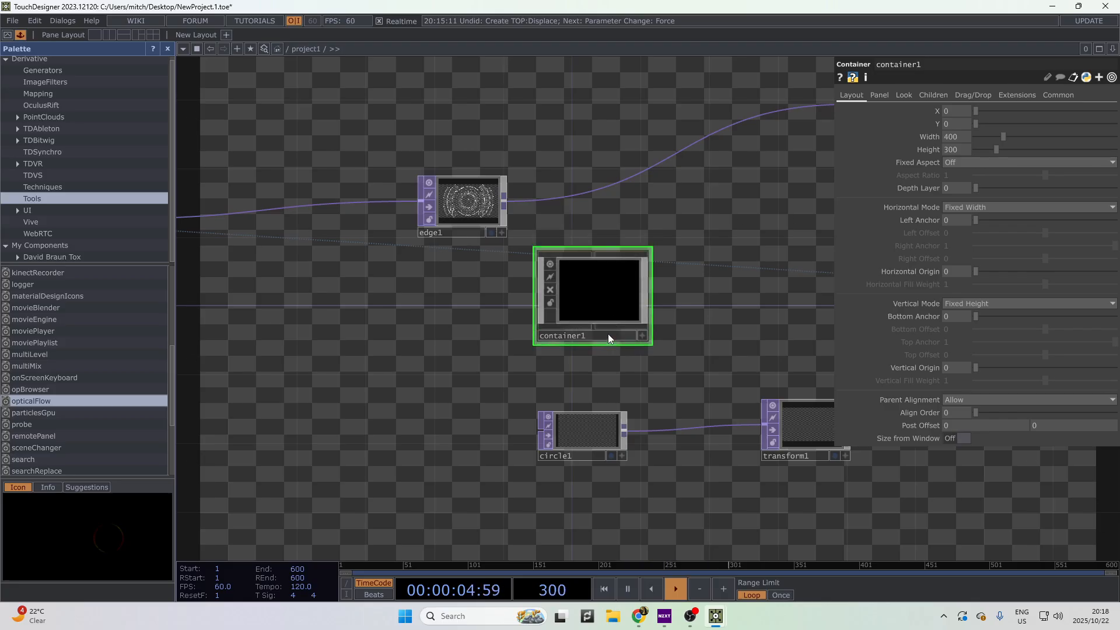
right_click(630, 315)
left_click(617, 302)
left_click_drag(585, 297, 345, 297)
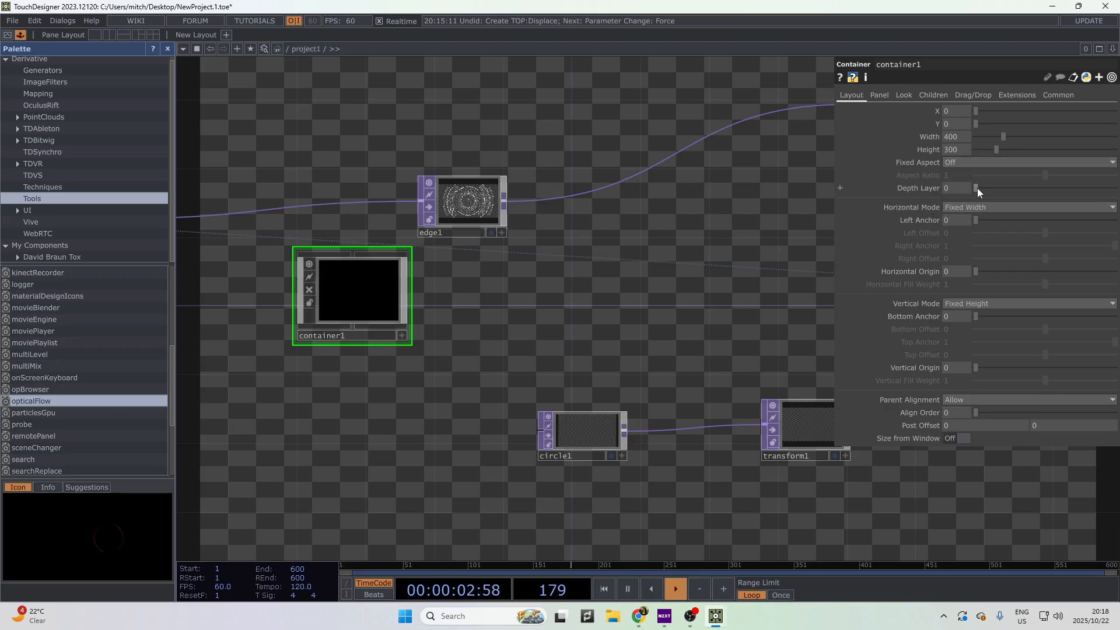
- Set container1's TOP Fill to Fill Best on the Look page
left_click(902, 96)
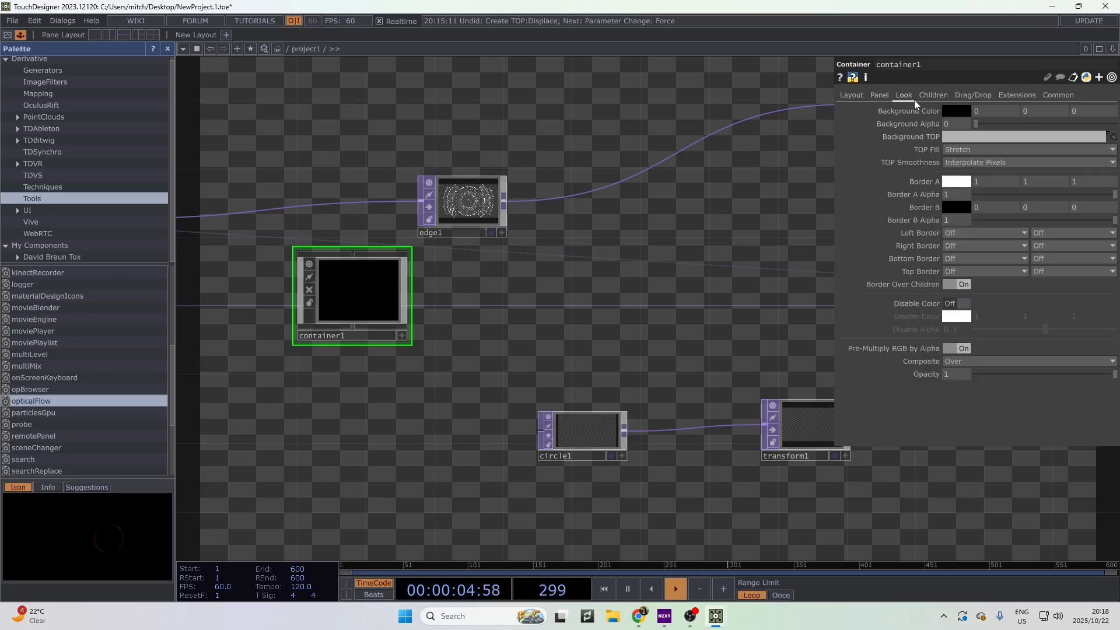
left_click(974, 150)
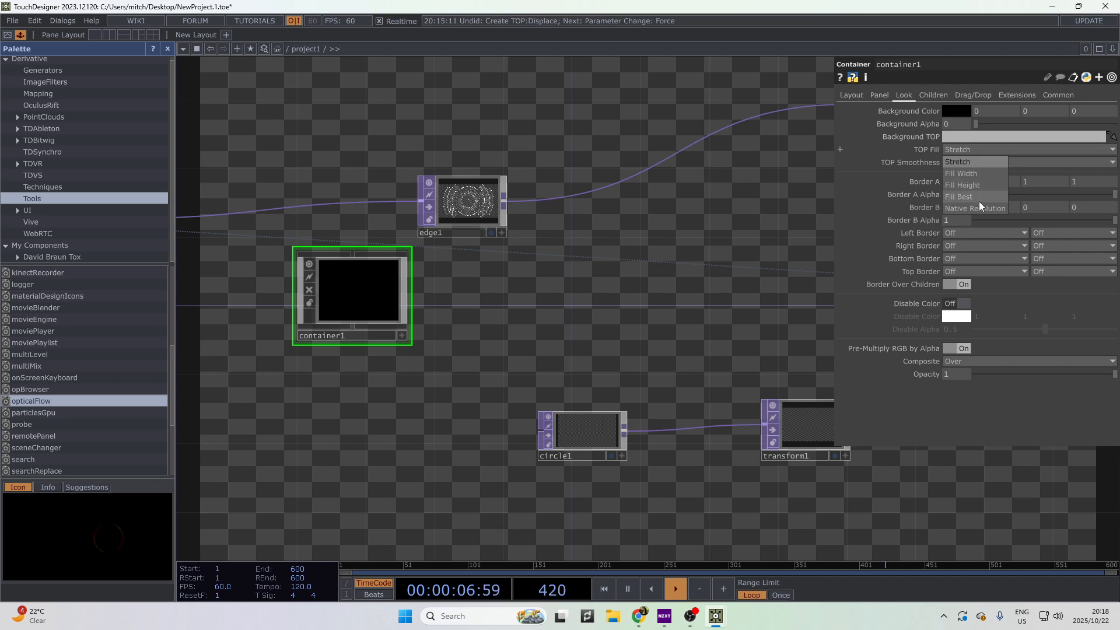
left_click(979, 198)
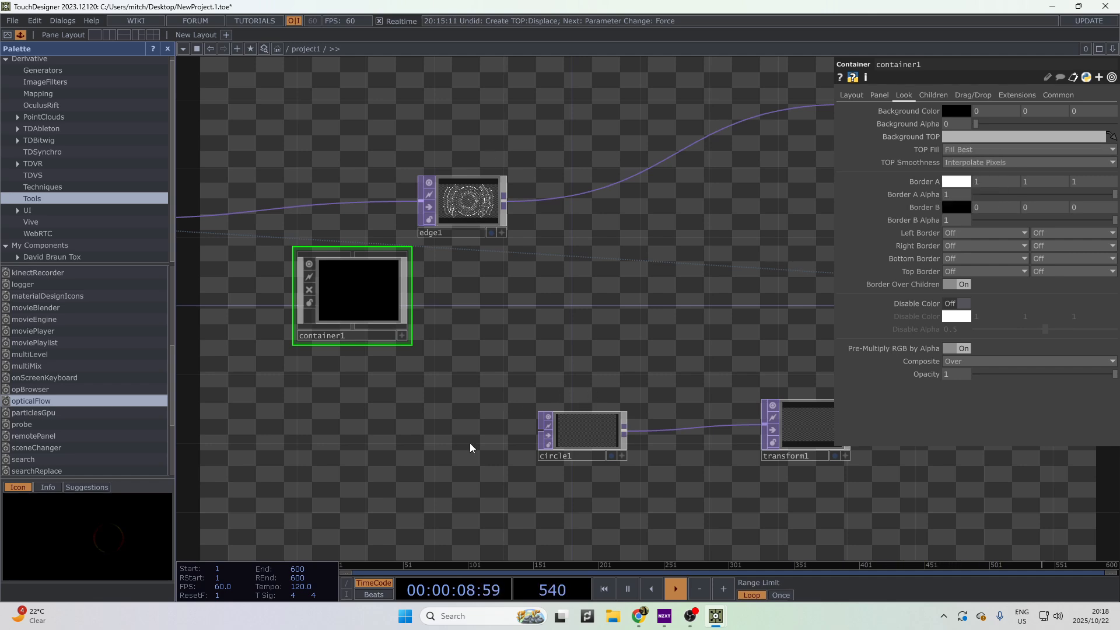
left_click_drag(456, 365, 253, 347)
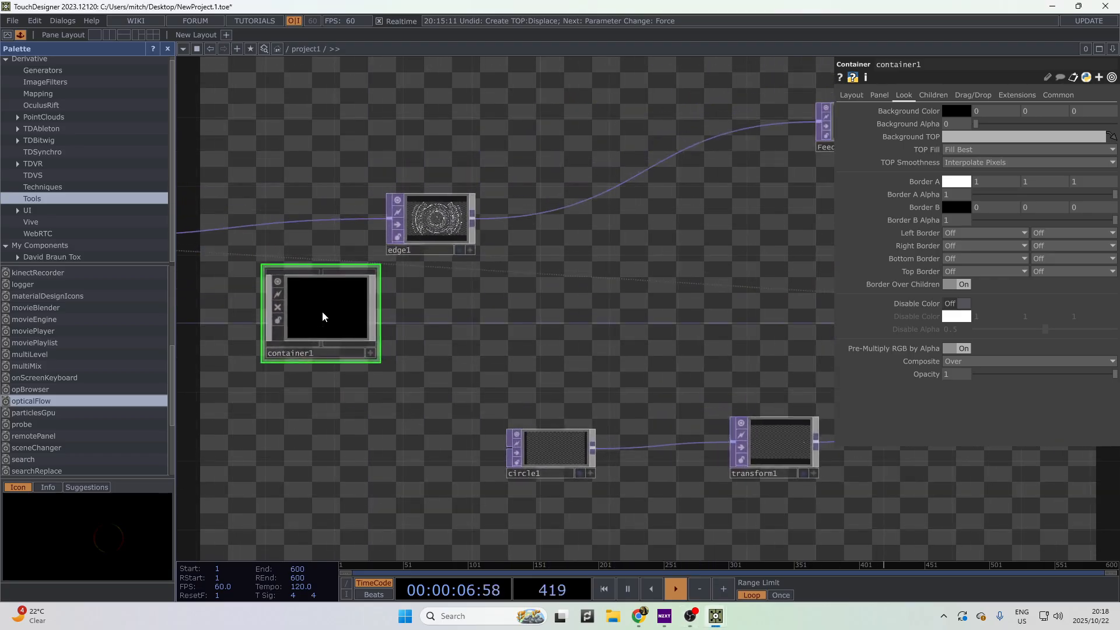
- Inside container1, create a Circle TOP, circle1
double_click(322, 311)
right_click(450, 380)
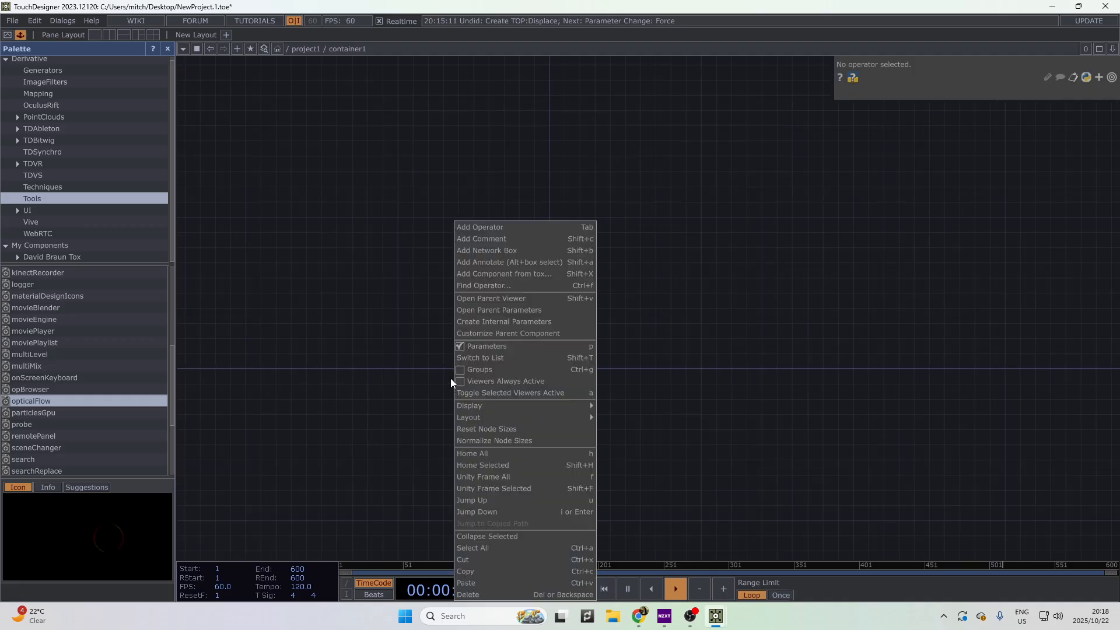
left_click(512, 229)
left_click(344, 82)
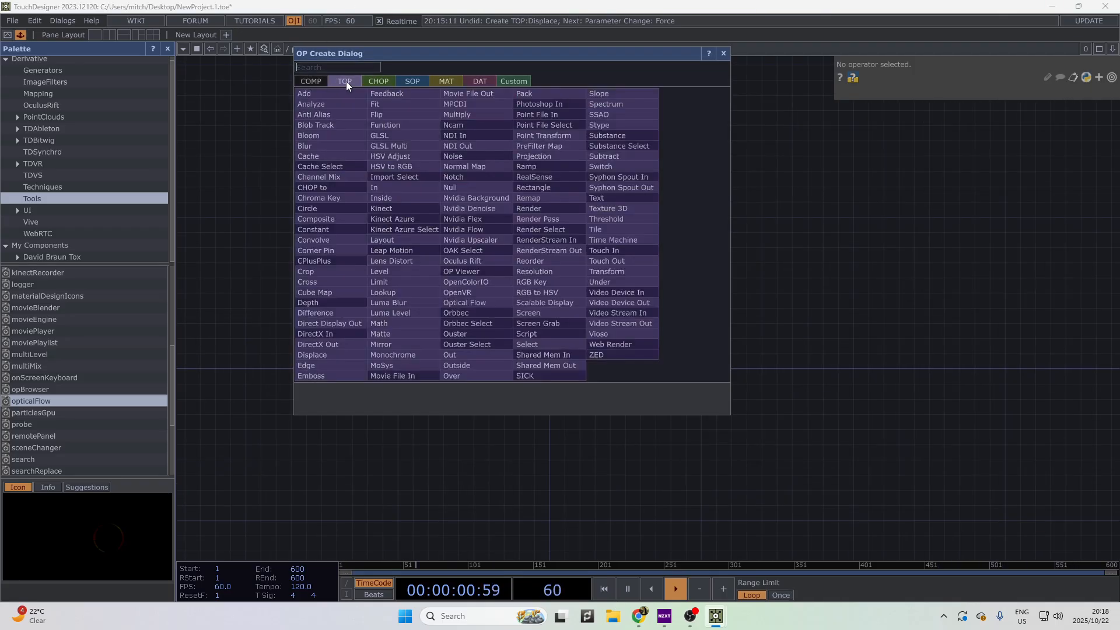
type("cirxcl")
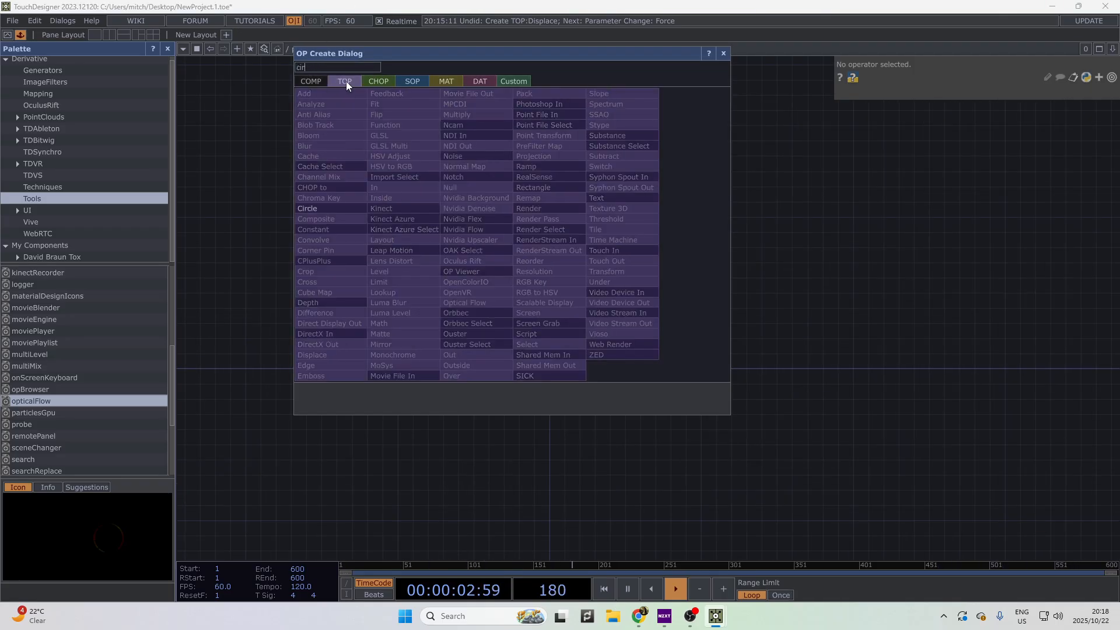
key("Return")
left_click(345, 81)
- Give circle1 the 1280x720 resolution preset and return to project1
scroll(445, 329, "up", 5)
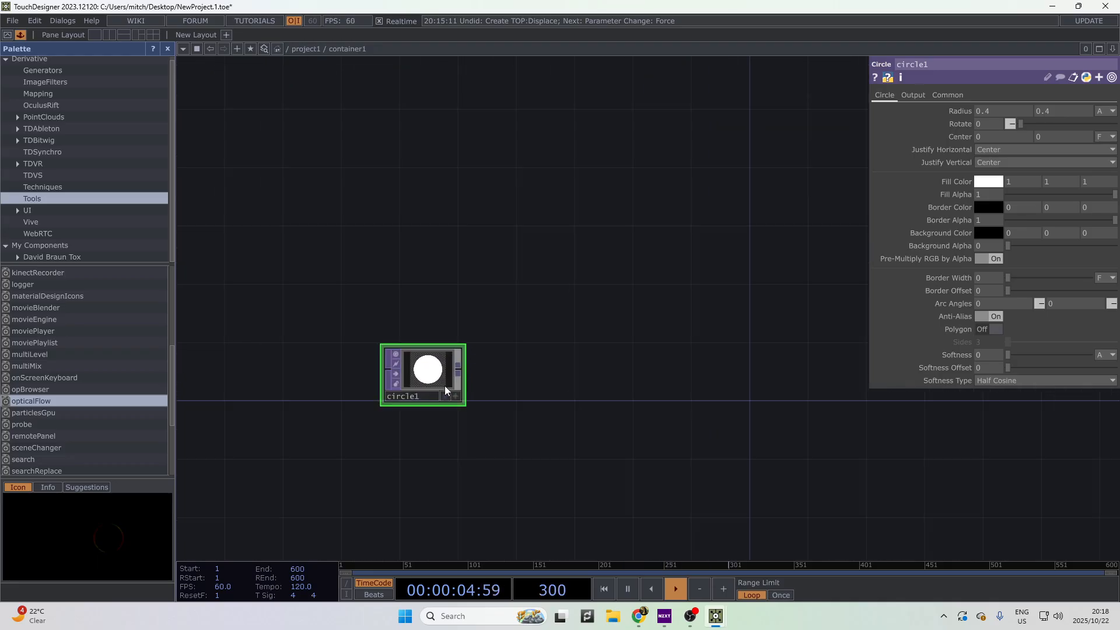
left_click(951, 95)
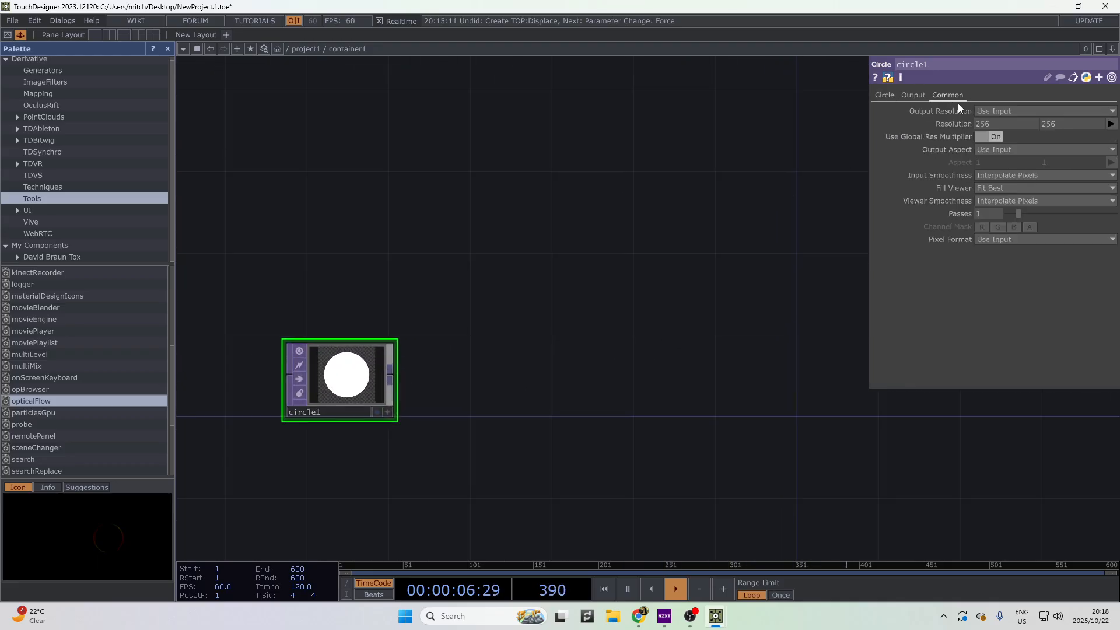
left_click(1112, 124)
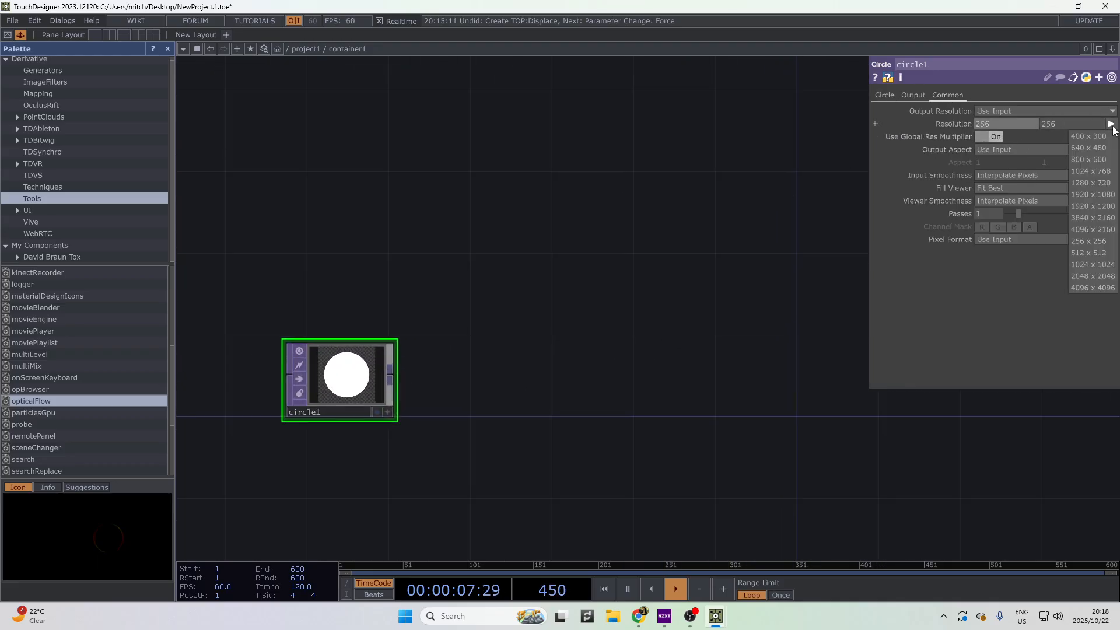
left_click(1091, 182)
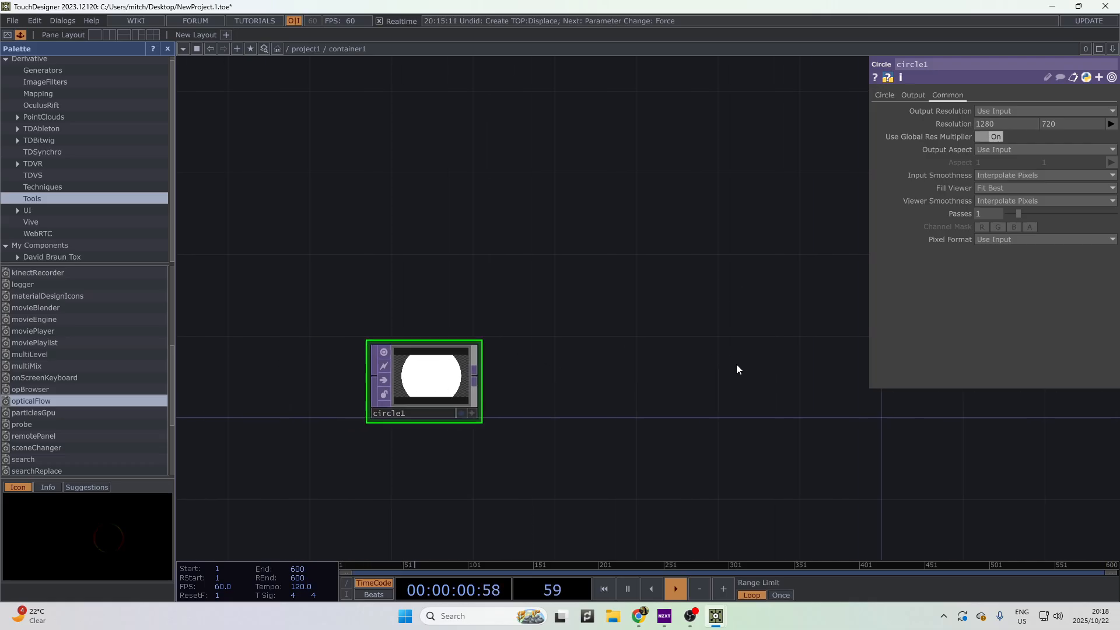
scroll(525, 409, "down", 10)
- Add an Info CHOP, info1, reading moviefilein1, and view its channel values
scroll(532, 422, "down", 8)
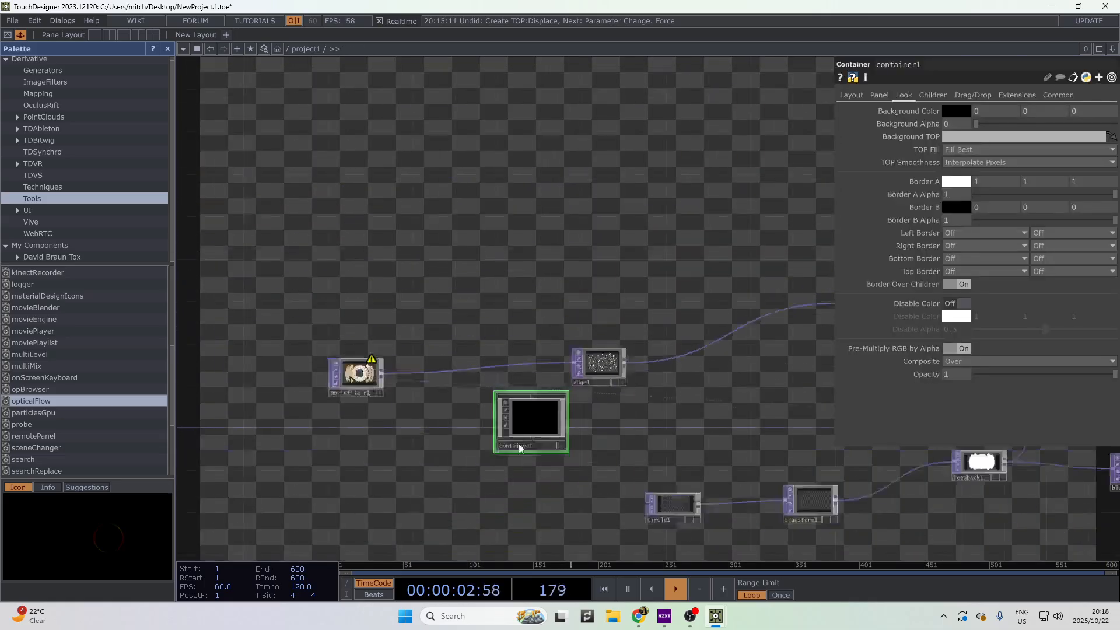
left_click(413, 378)
scroll(461, 373, "up", 7)
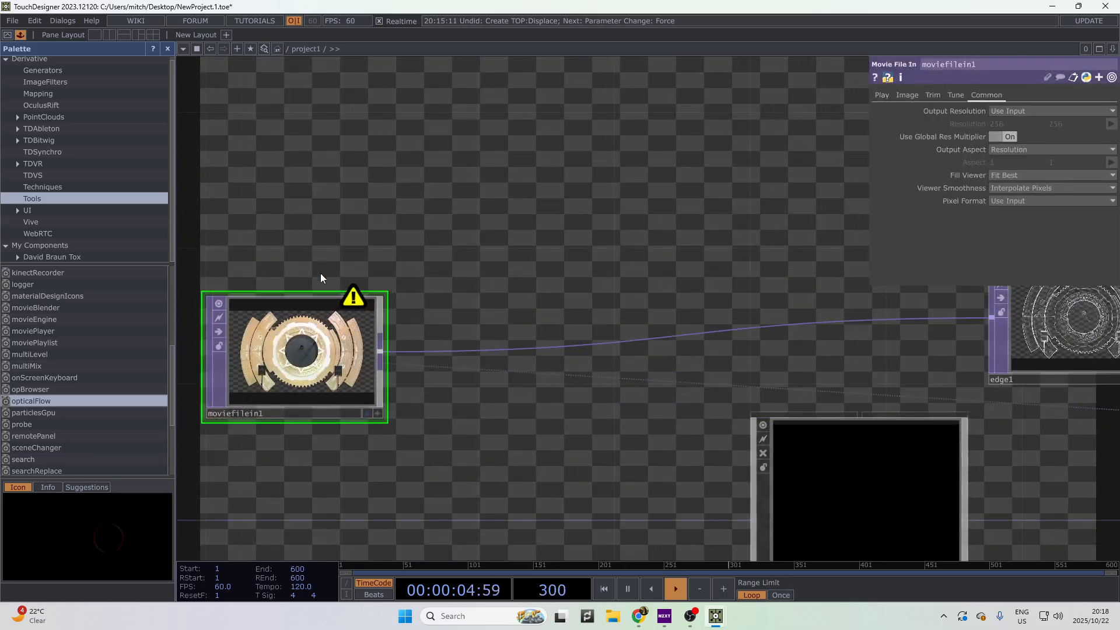
right_click(380, 350)
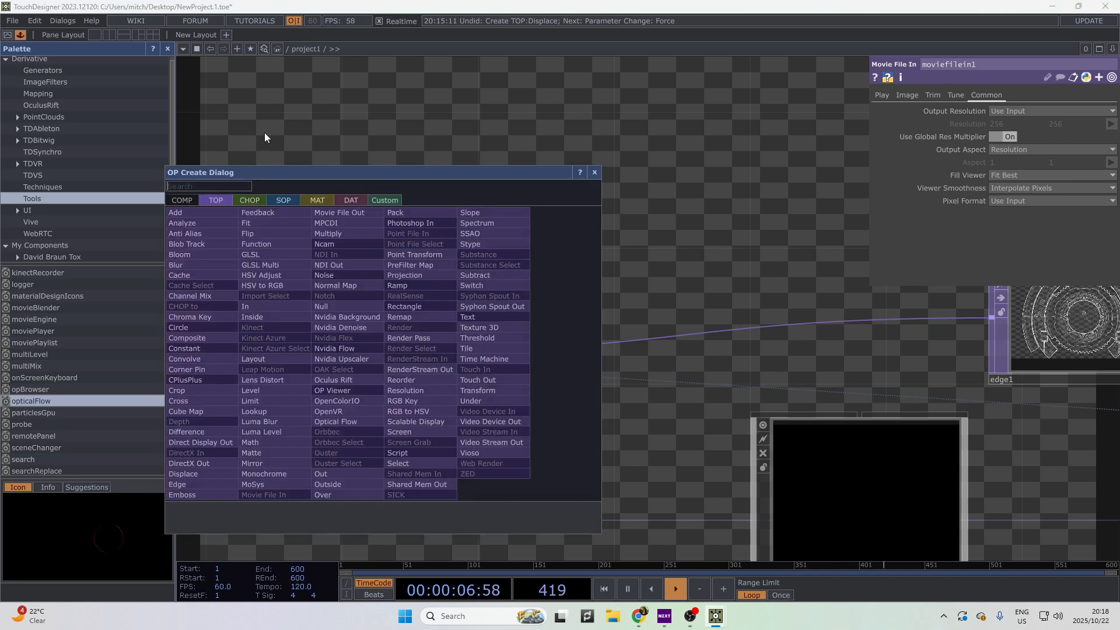
left_click(242, 195)
left_click(230, 212)
left_click(515, 186)
scroll(532, 170, "up", 7)
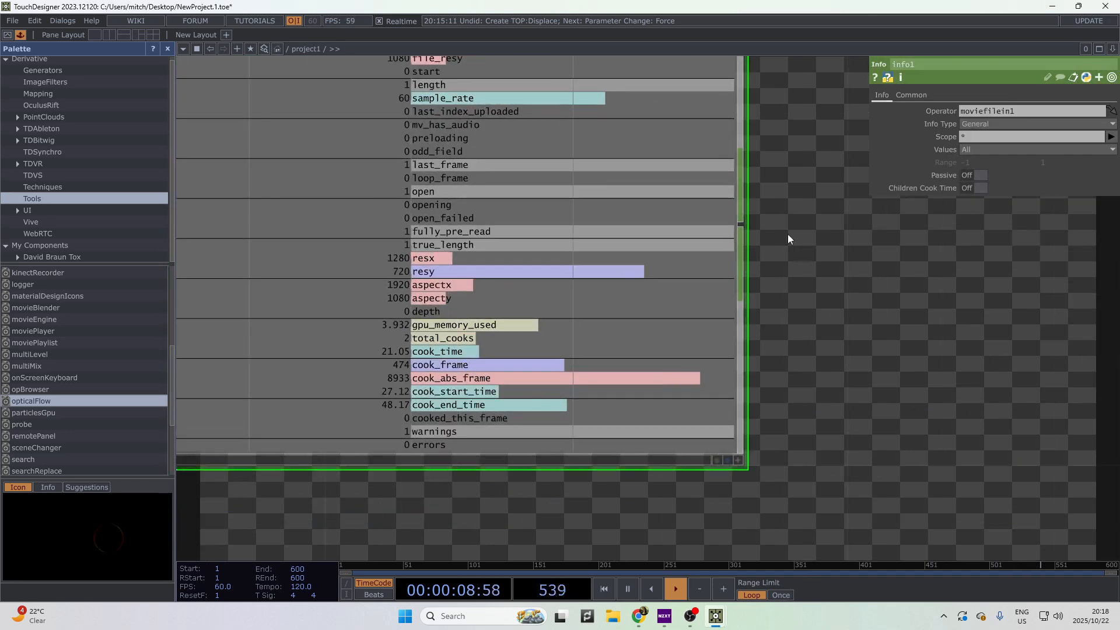
left_click_drag(788, 235, 868, 473)
left_click_drag(827, 301, 747, 133)
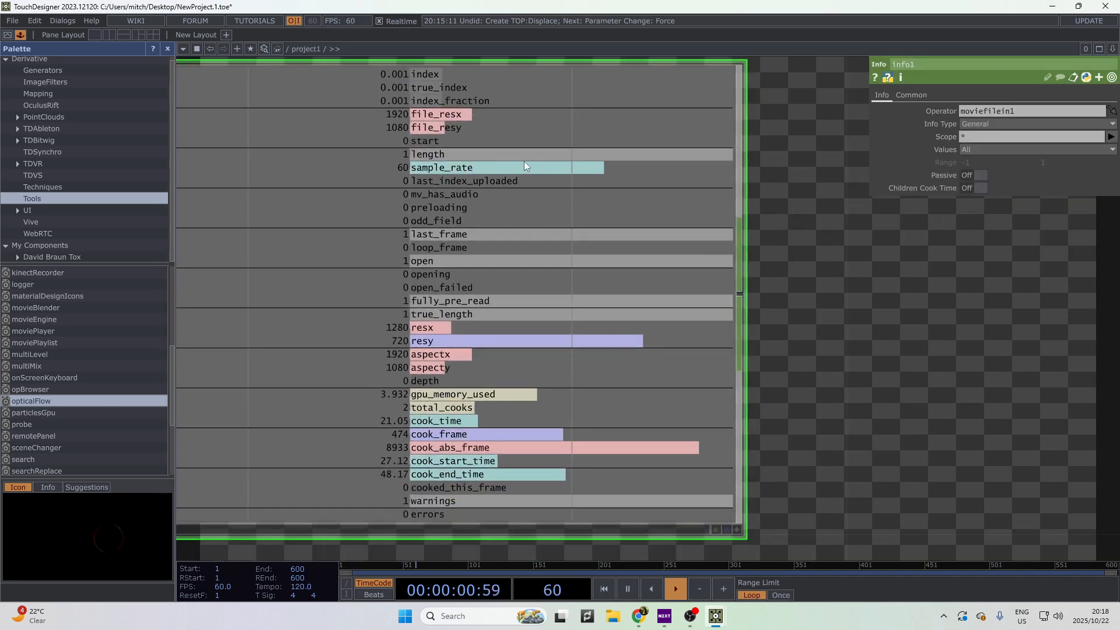
scroll(444, 345, "down", 7)
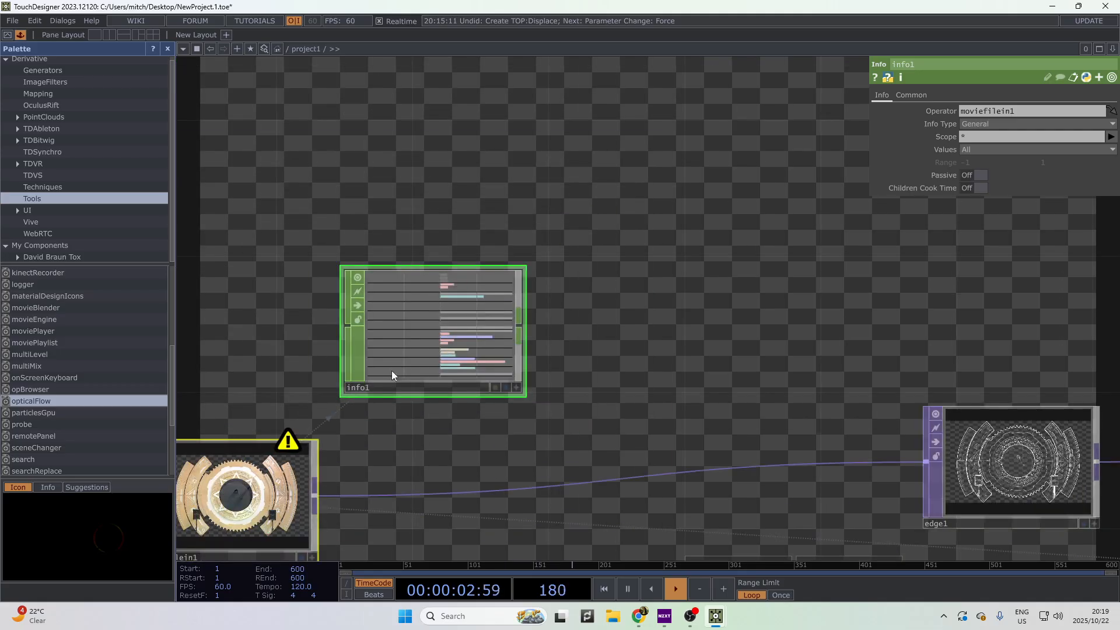
- Insert a Null TOP, null1, between moviefilein1 and edge1, and reposition moviefilein1
left_click(289, 477)
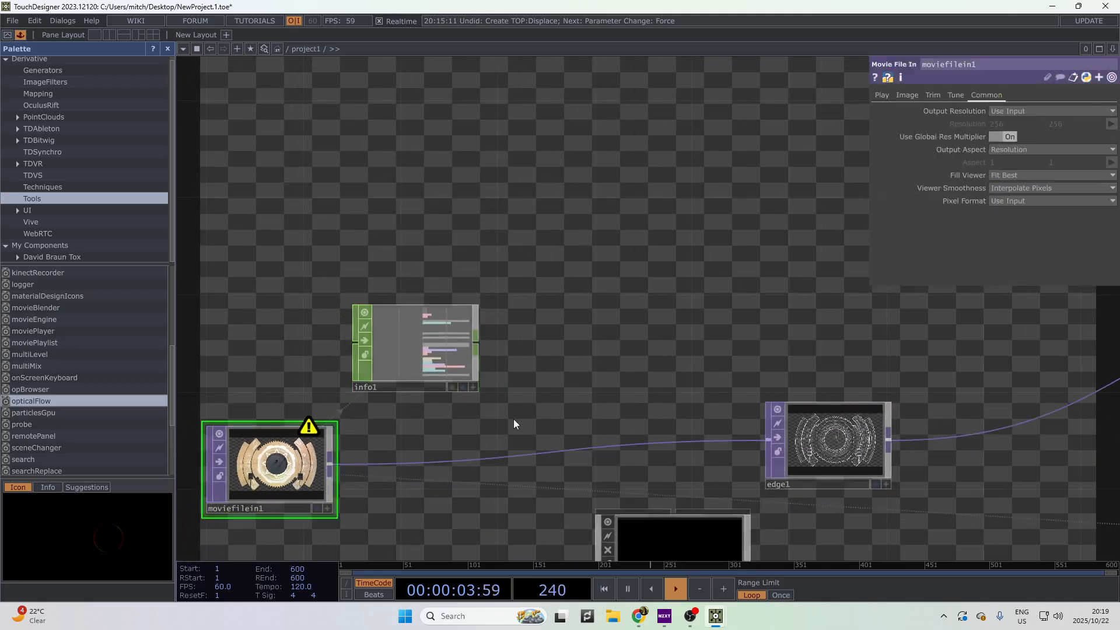
right_click(337, 472)
key("Escape")
right_click(334, 467)
key("Escape")
right_click(334, 470)
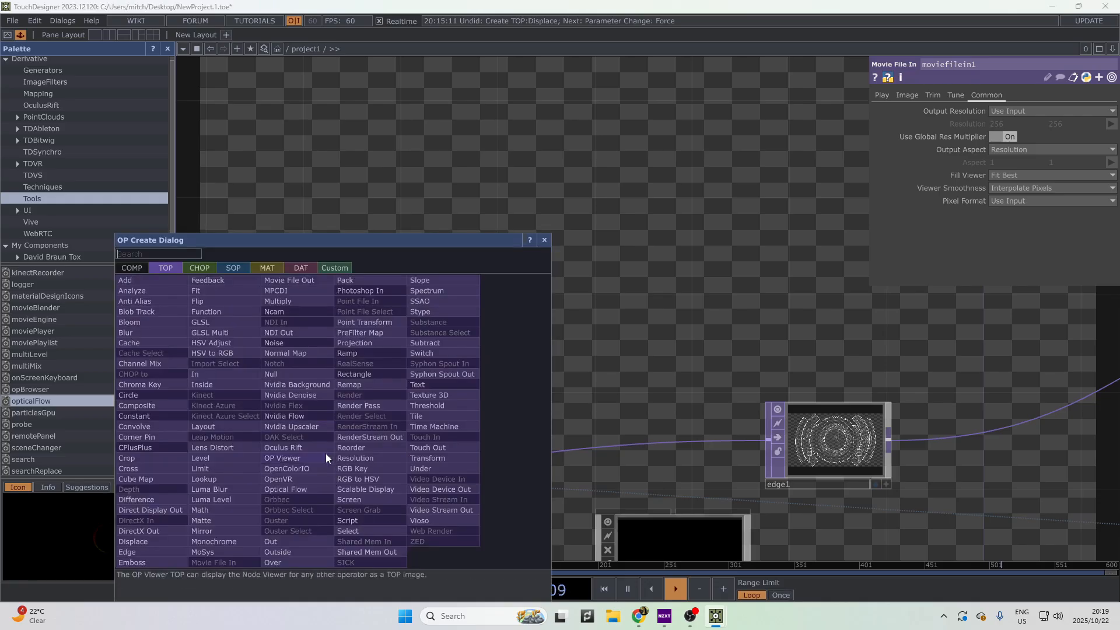
left_click(285, 374)
left_click(470, 475)
left_click(443, 364)
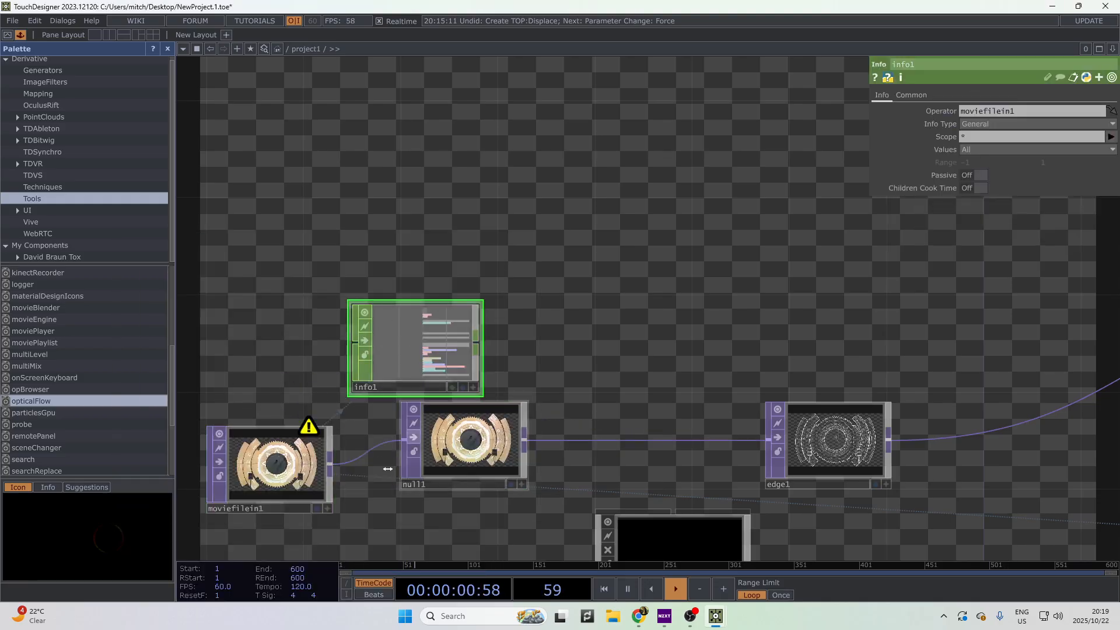
left_click_drag(542, 499, 758, 470)
left_click_drag(433, 480, 359, 408)
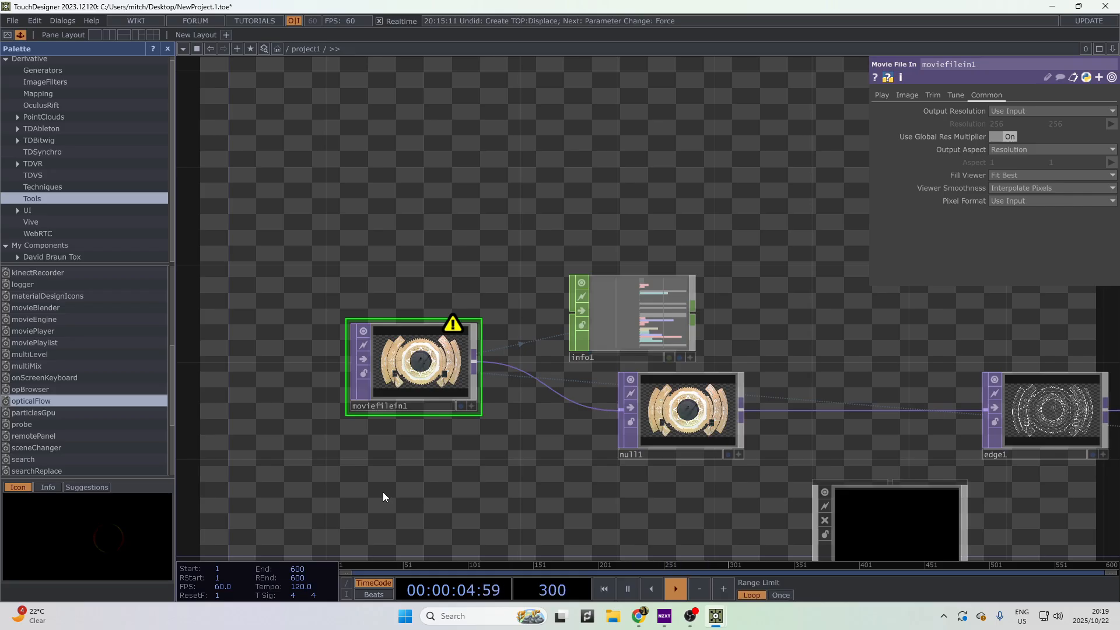
left_click_drag(495, 478, 407, 464)
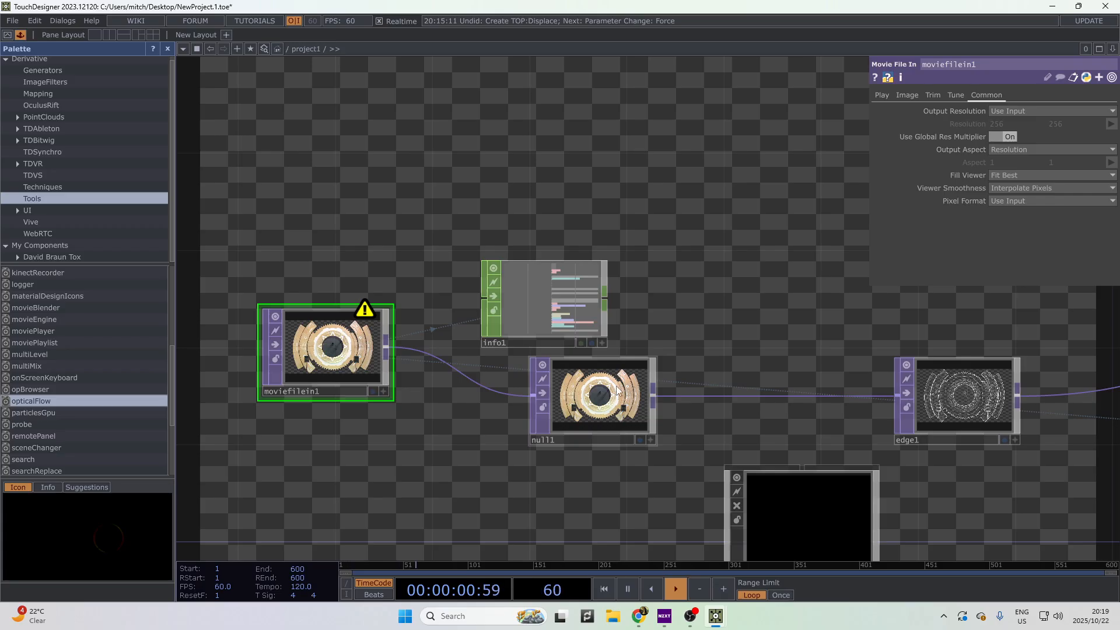
left_click(639, 374)
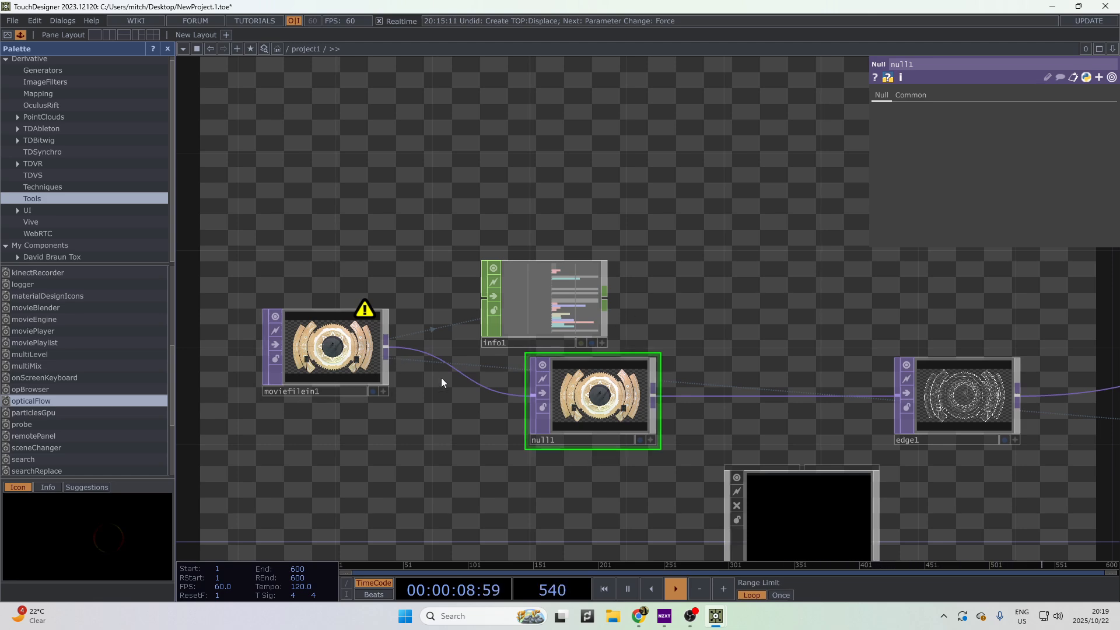
- Add a Select CHOP, select2, after info1 with Channel Names resx resy, showing 1280 x 720
left_click(604, 306)
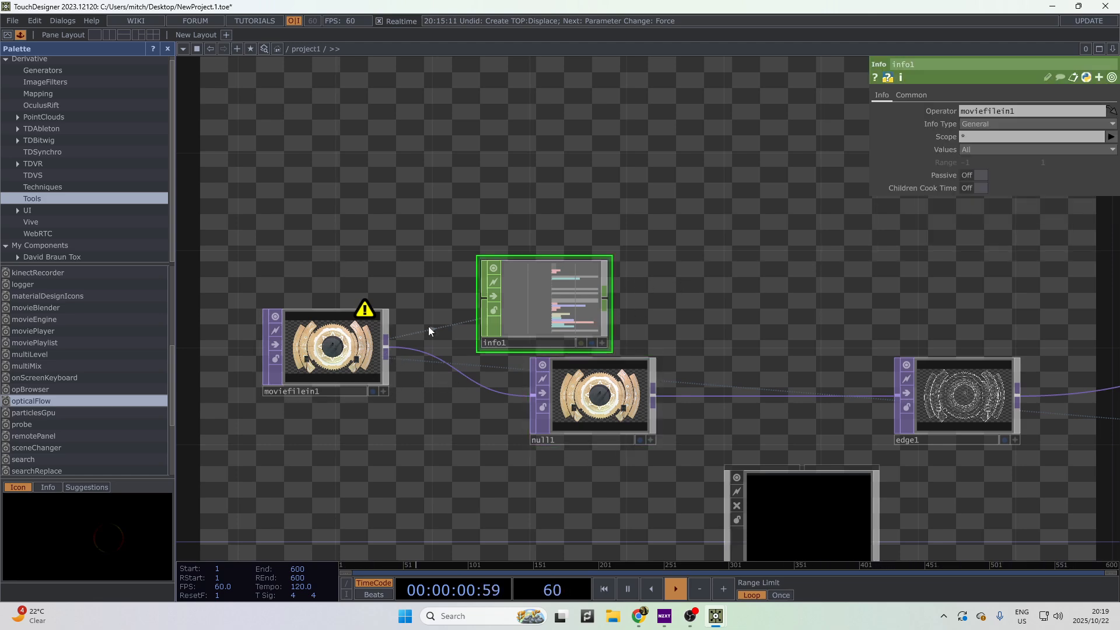
scroll(592, 323, "up", 3)
scroll(553, 352, "up", 5)
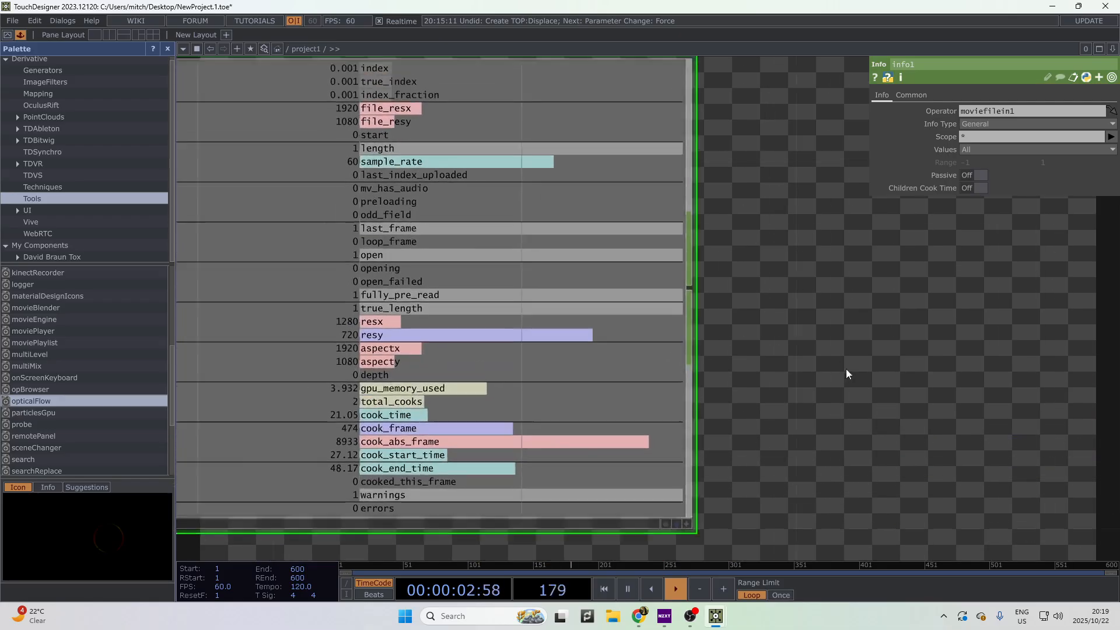
scroll(720, 326, "up", 2)
key("Tab")
type("select")
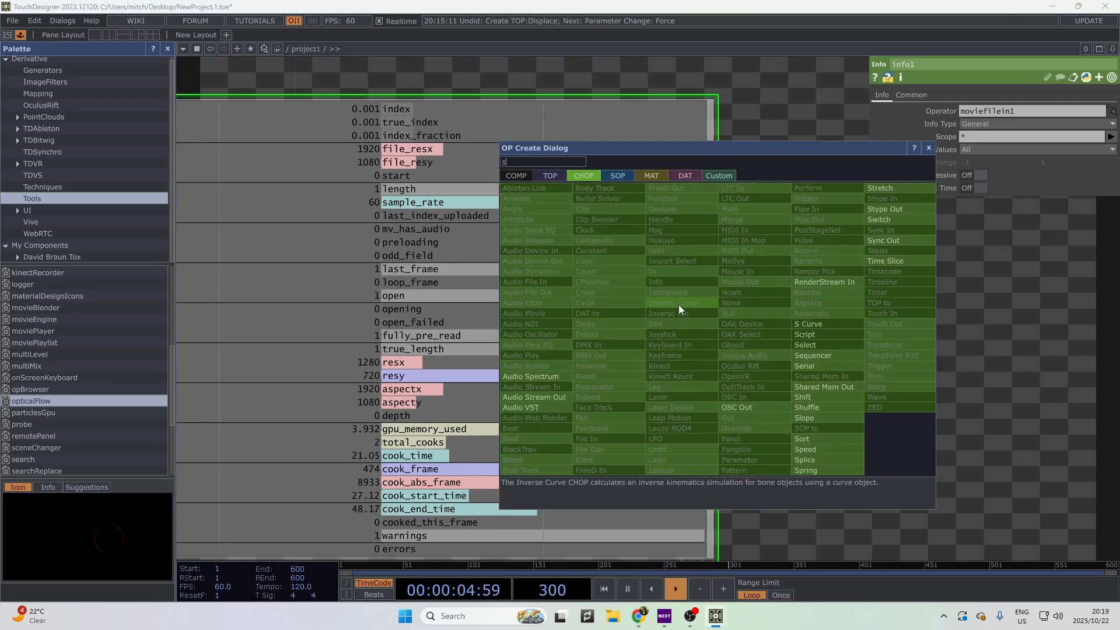
key("Return")
left_click(686, 302)
scroll(686, 302, "down", 3)
left_click_drag(687, 303, 961, 347)
scroll(854, 334, "up", 2)
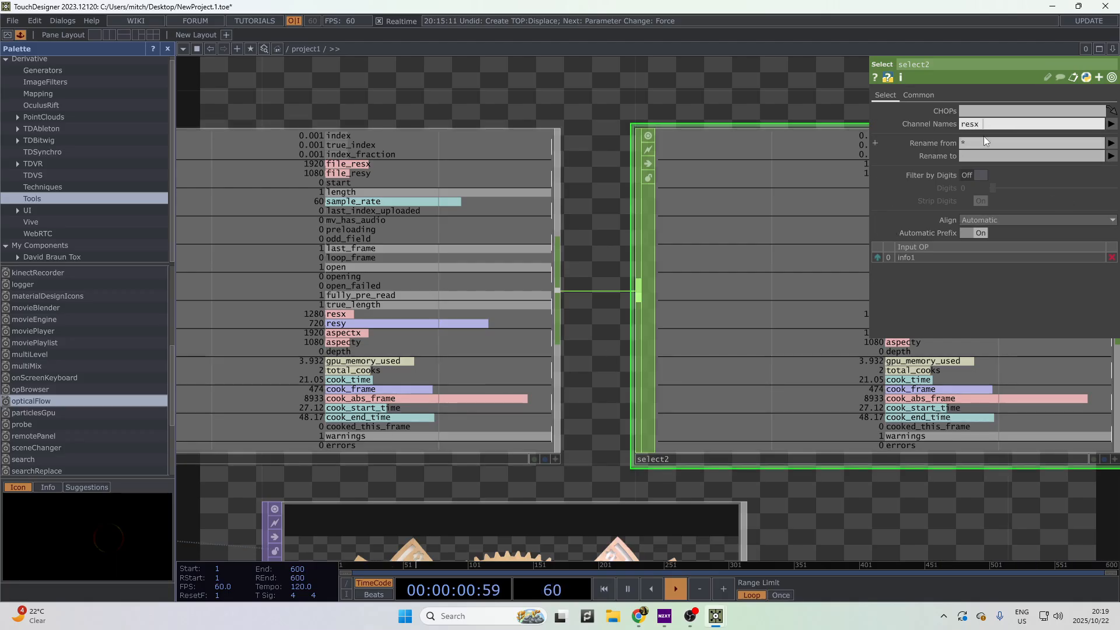
type("sy")
scroll(731, 176, "down", 4)
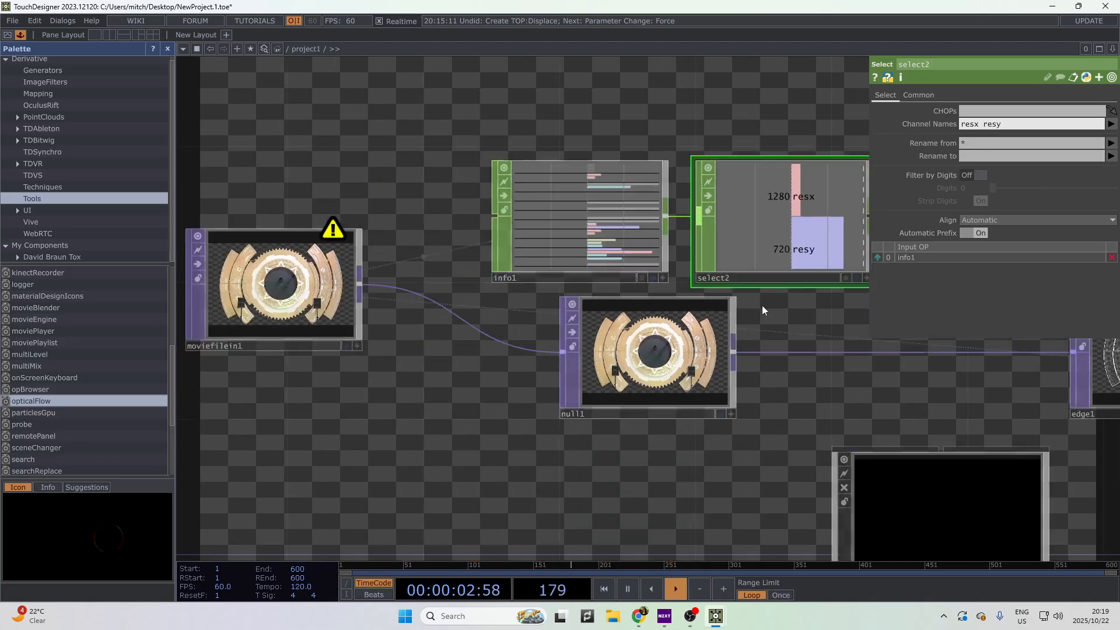
- Delete select2 and info1, then enter container1 to circle1
left_click_drag(762, 305, 715, 306)
left_click_drag(720, 254, 754, 255)
left_click_drag(787, 325, 753, 323)
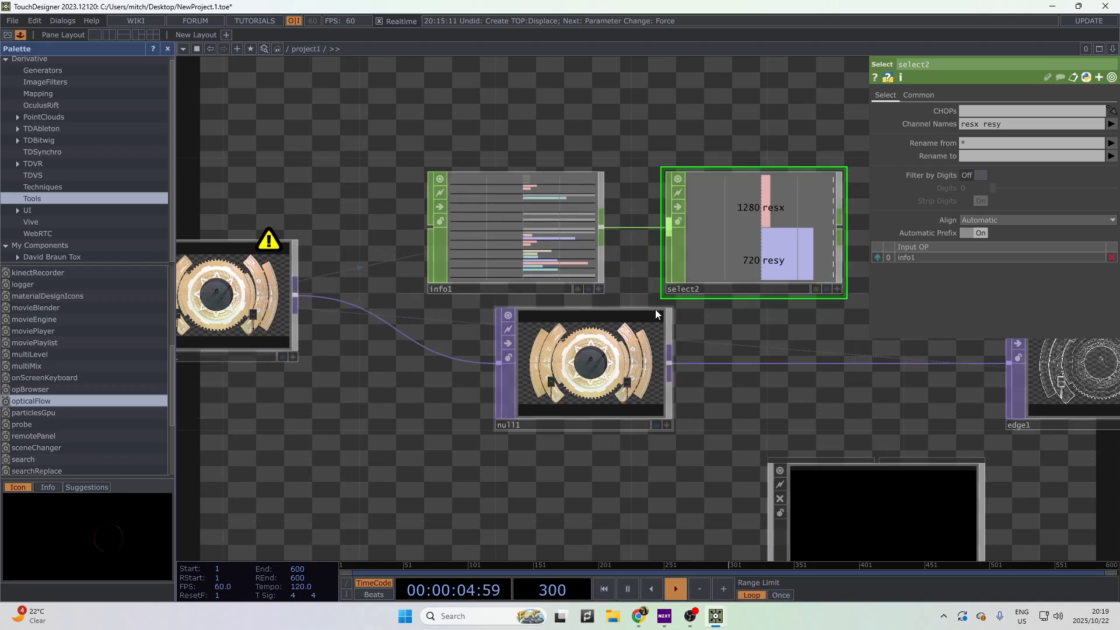
left_click_drag(765, 398, 627, 317)
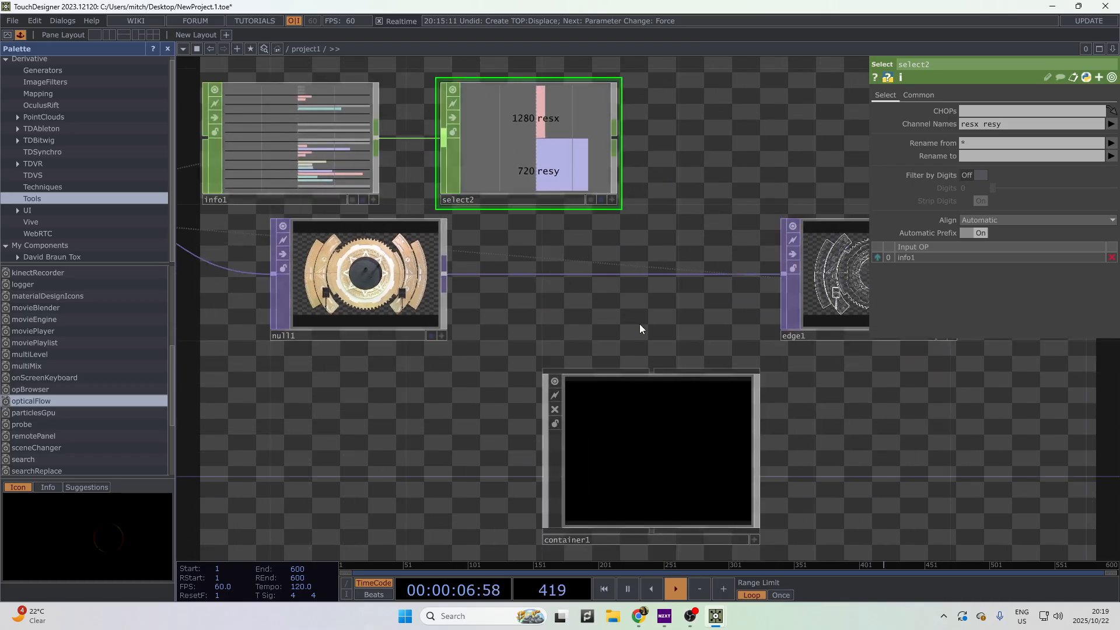
key("Delete")
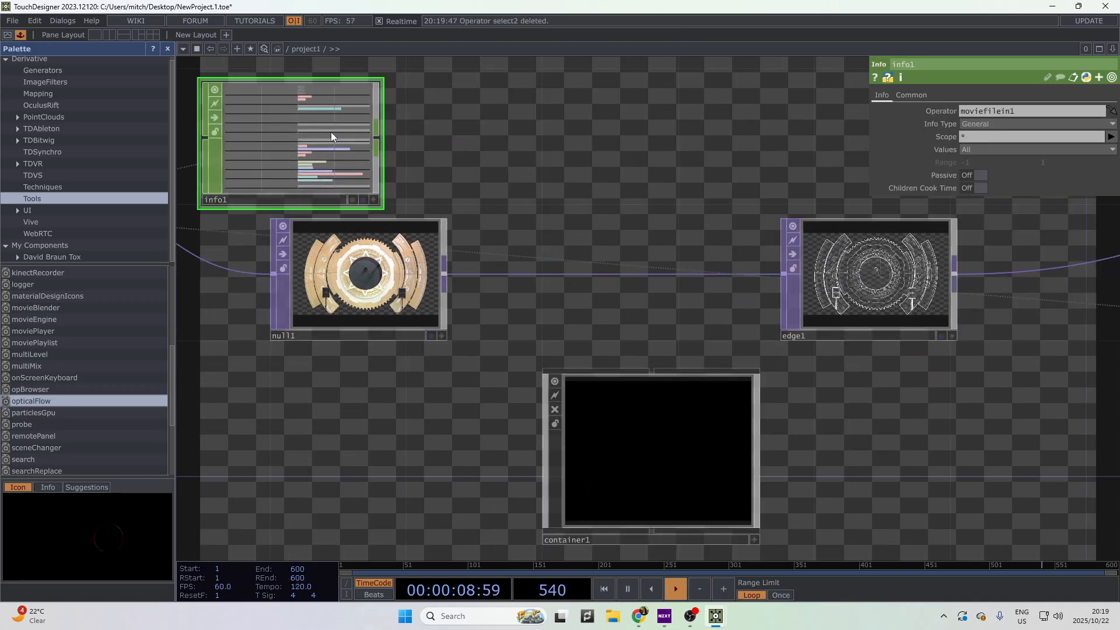
key("Delete")
left_click_drag(779, 257, 970, 301)
left_click(924, 511)
key("i")
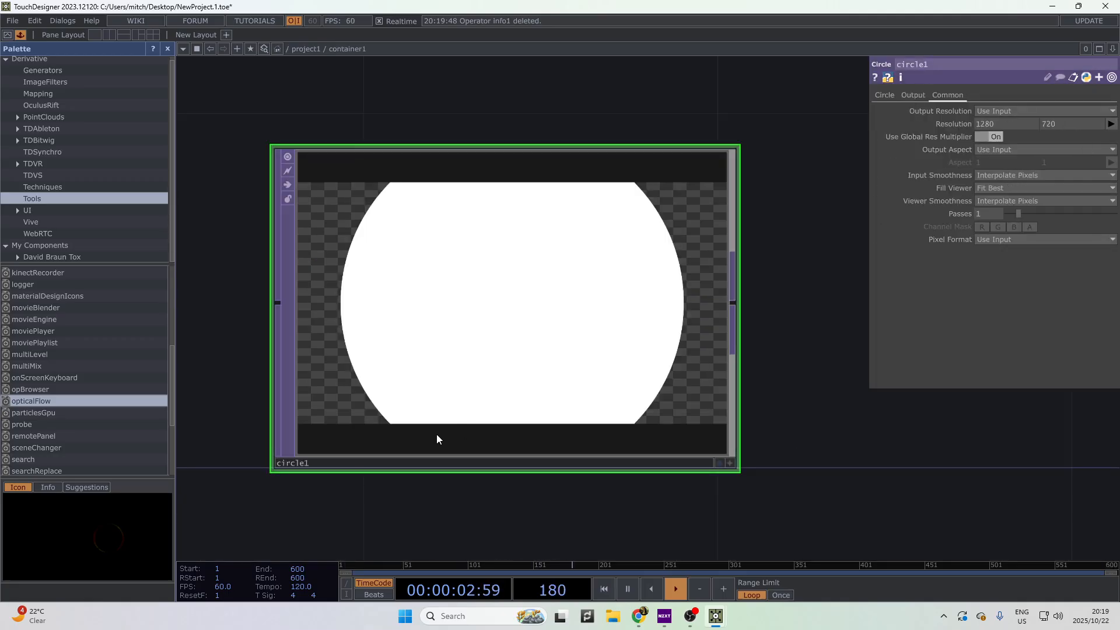
- Shrink circle1's radius down from 0.4 and move circle1 lower in the network
left_click(892, 96)
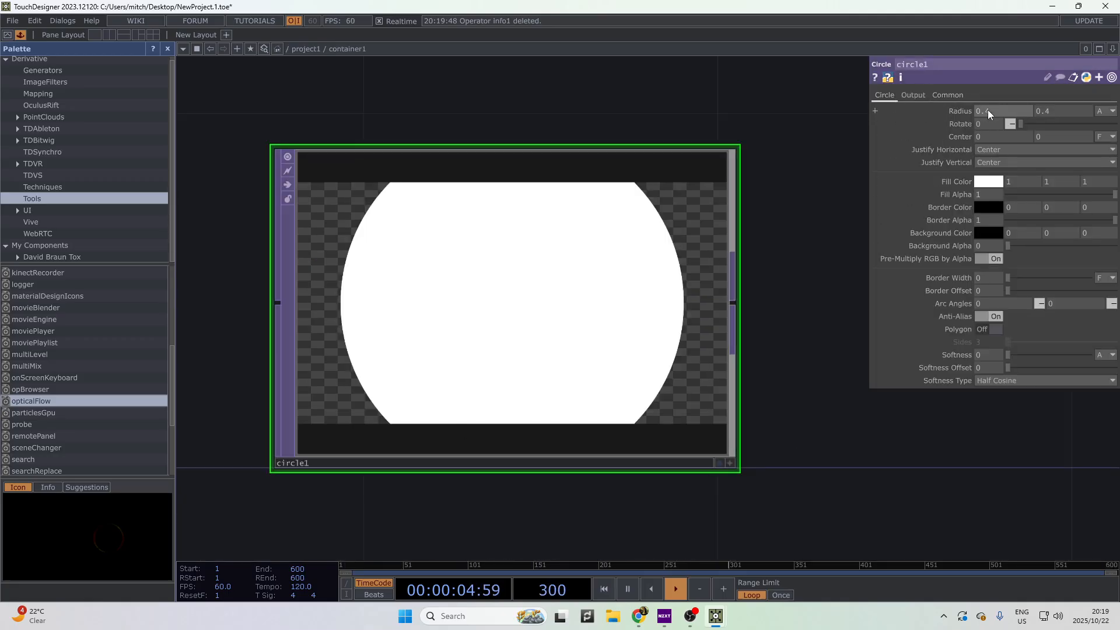
middle_click(961, 112)
mouse_move(961, 112)
middle_mouse_down()
mouse_move(939, 112)
mouse_move(957, 96)
middle_mouse_up()
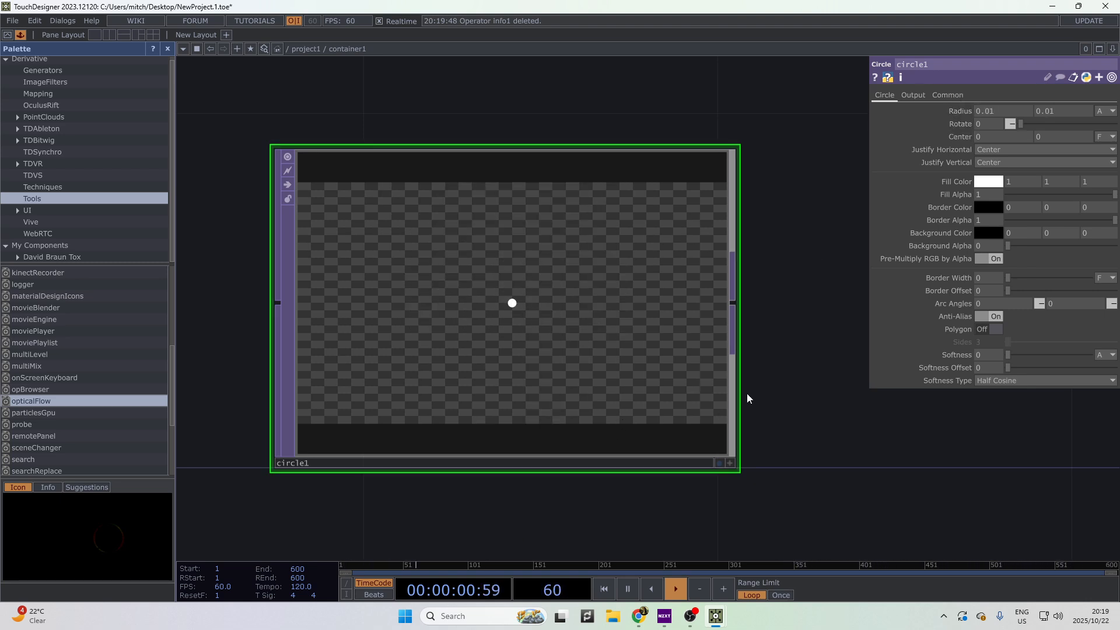
scroll(662, 346, "down", 3)
left_click_drag(676, 407, 567, 385)
- Add a Transform TOP, transform1, wired from circle1 and placed to its right
key("l")
left_click_drag(660, 350, 705, 325)
key("u")
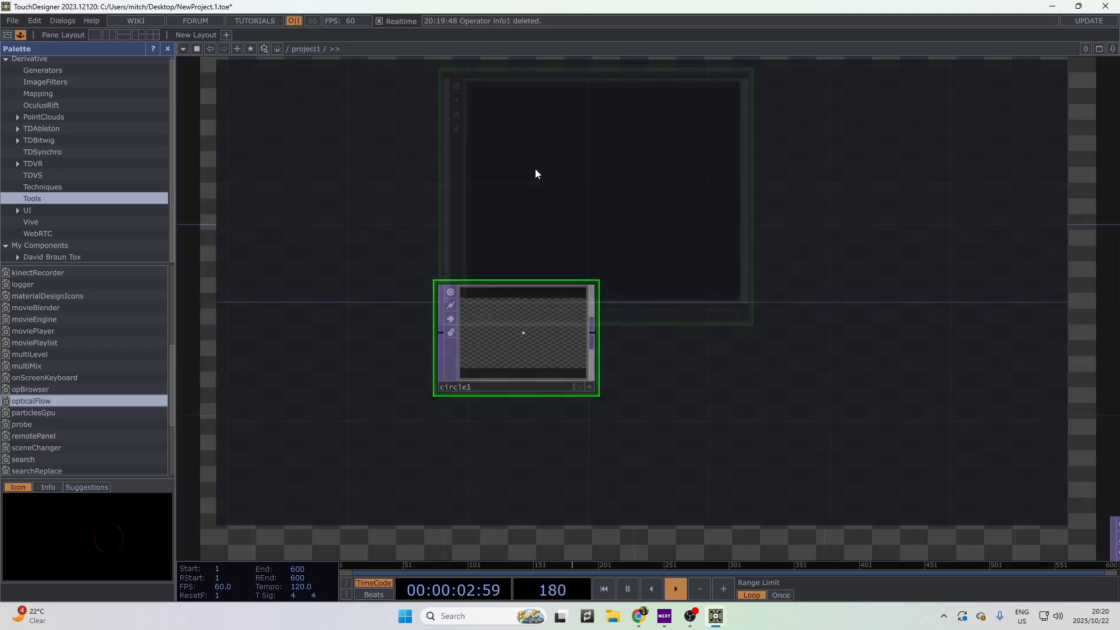
key("i")
left_click_drag(573, 433, 362, 413)
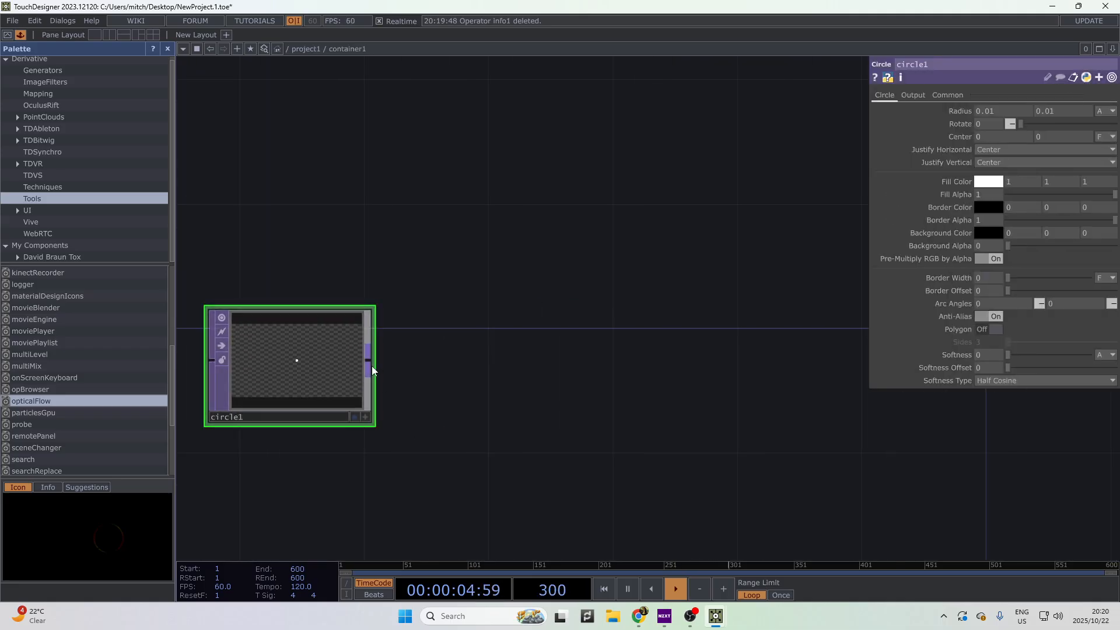
right_click(371, 365)
type("trans")
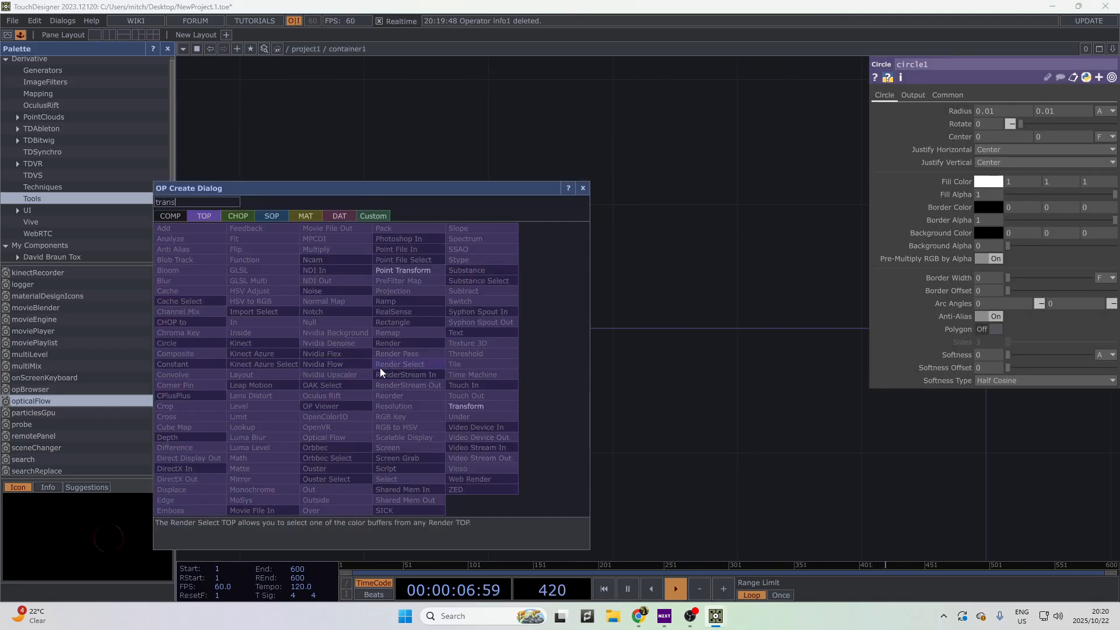
key("Return")
left_click(540, 366)
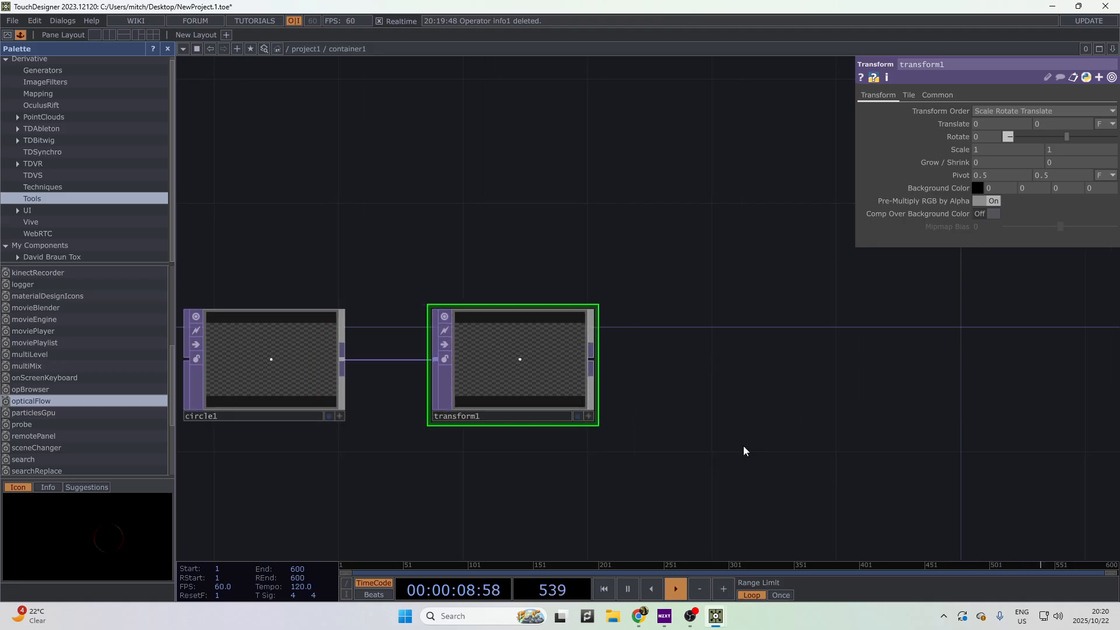
- Add a Null TOP, null1, after transform1
left_click_drag(743, 447, 552, 426)
right_click(411, 337)
right_click(402, 338)
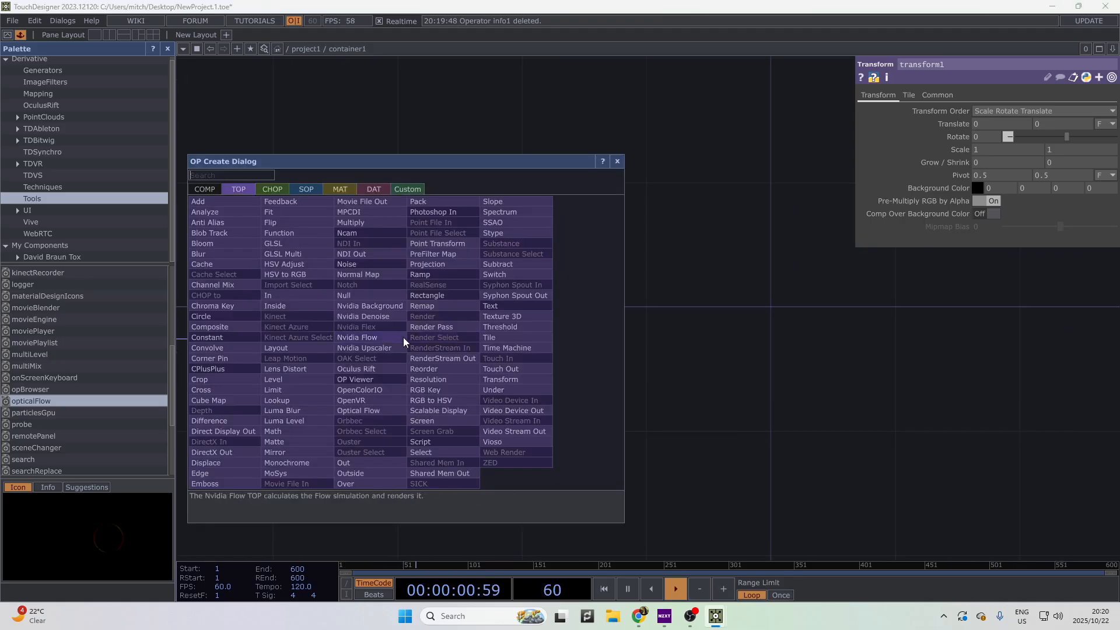
type("null")
key("Return")
left_click(621, 350)
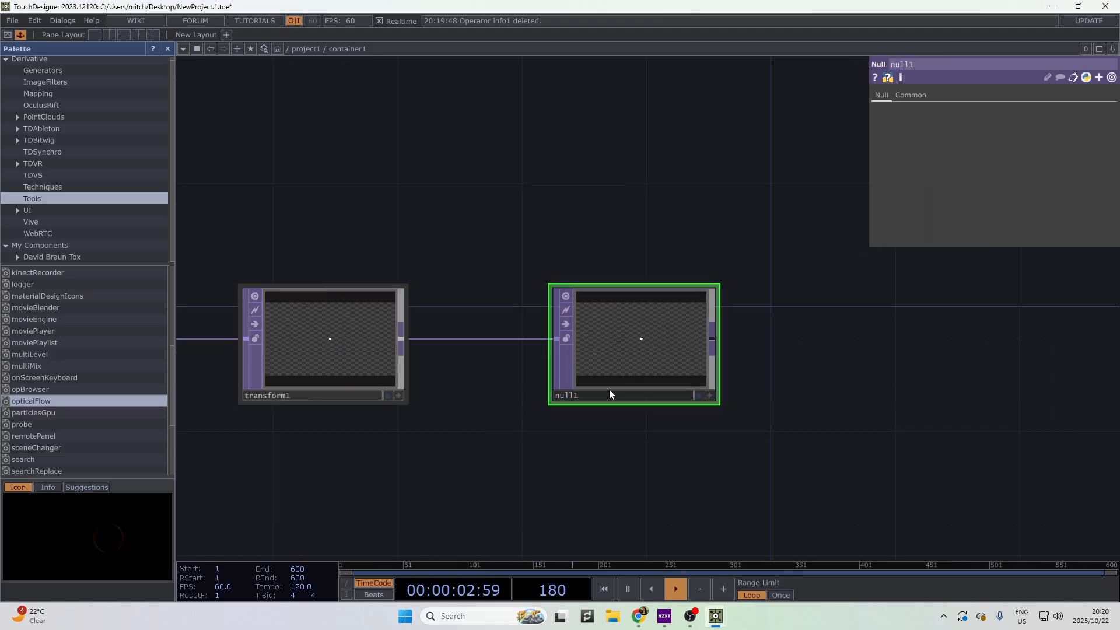
- Add an Out TOP, out1, after null1 and line up circle1, transform1, null1 and out1
right_click(715, 338)
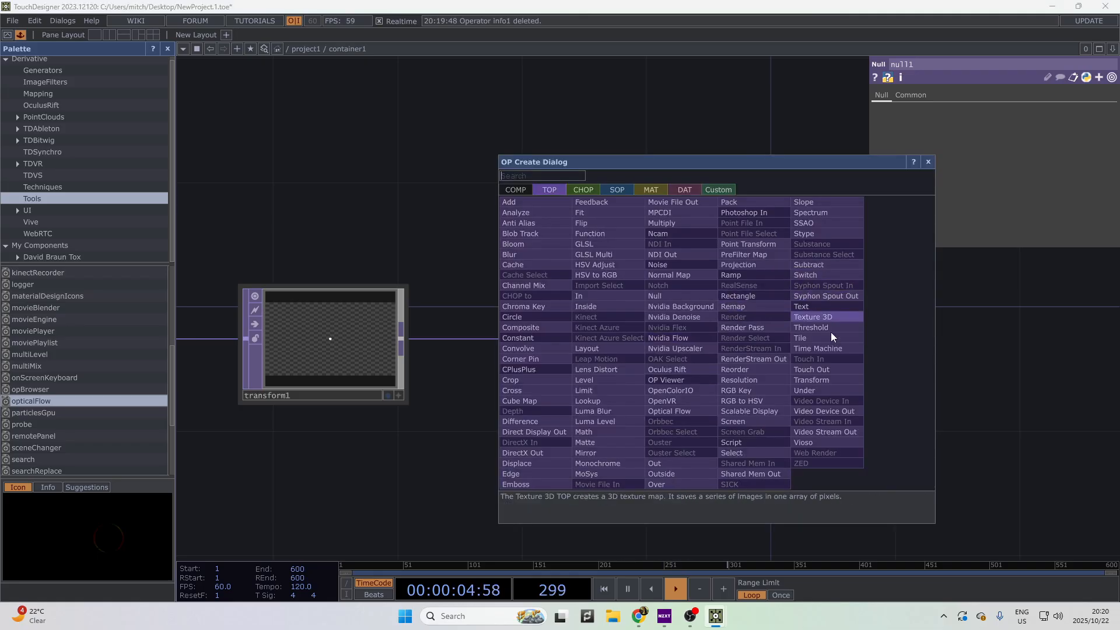
left_click(709, 281)
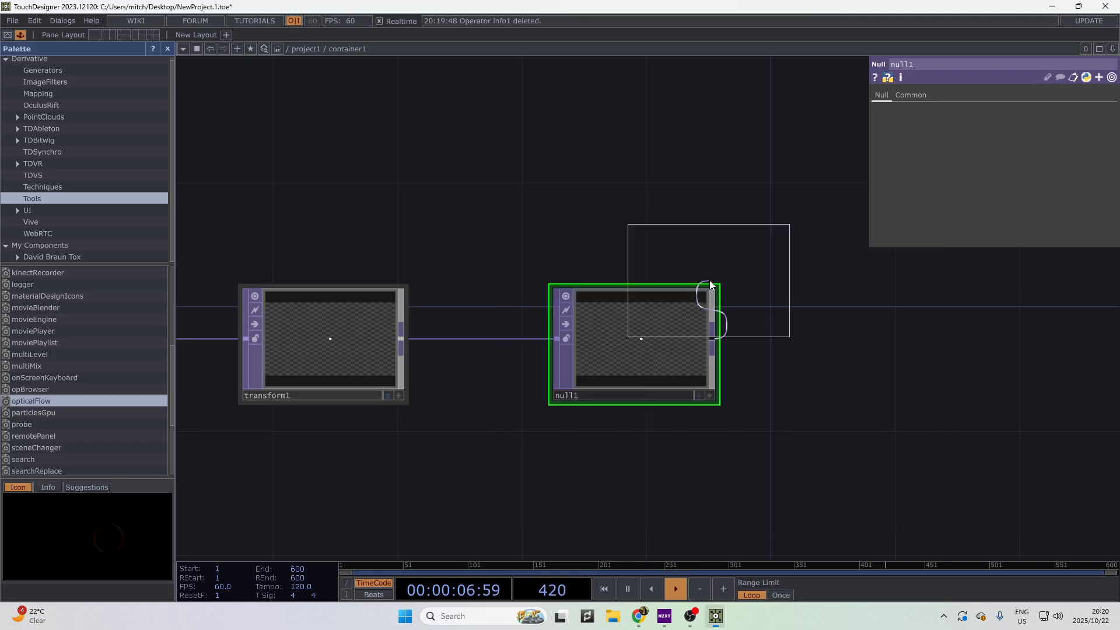
left_click(713, 286)
left_click_drag(716, 288, 941, 347)
left_click_drag(647, 513, 823, 521)
scroll(822, 521, "down", 3)
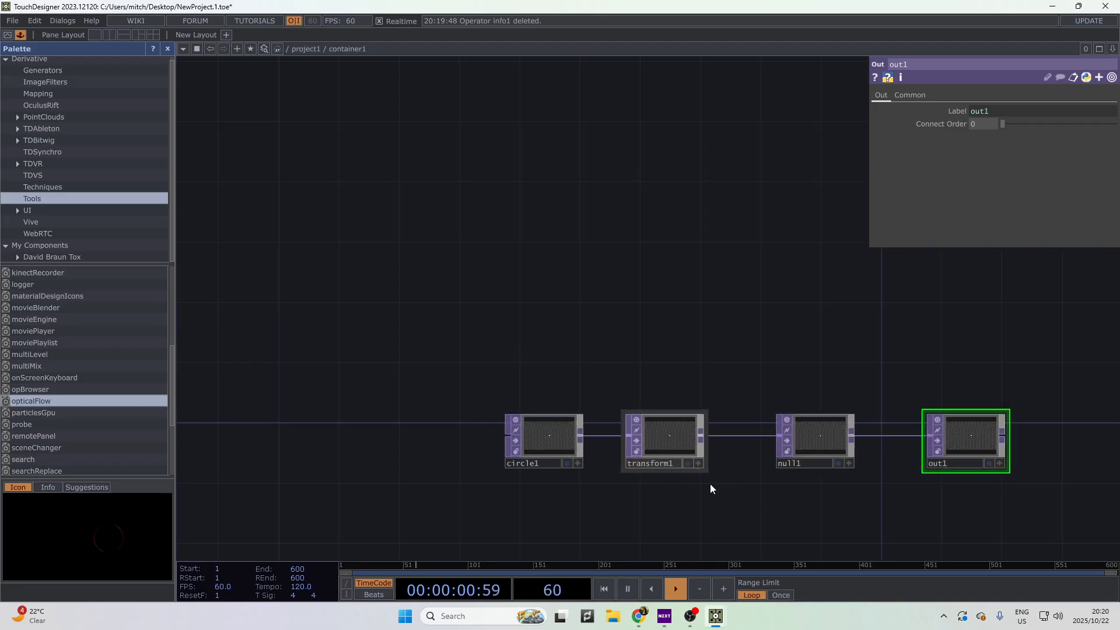
mouse_move(683, 449)
left_mouse_down()
mouse_move(690, 473)
mouse_move(703, 443)
left_mouse_up()
scroll(907, 452, "down", 4)
left_click(945, 452)
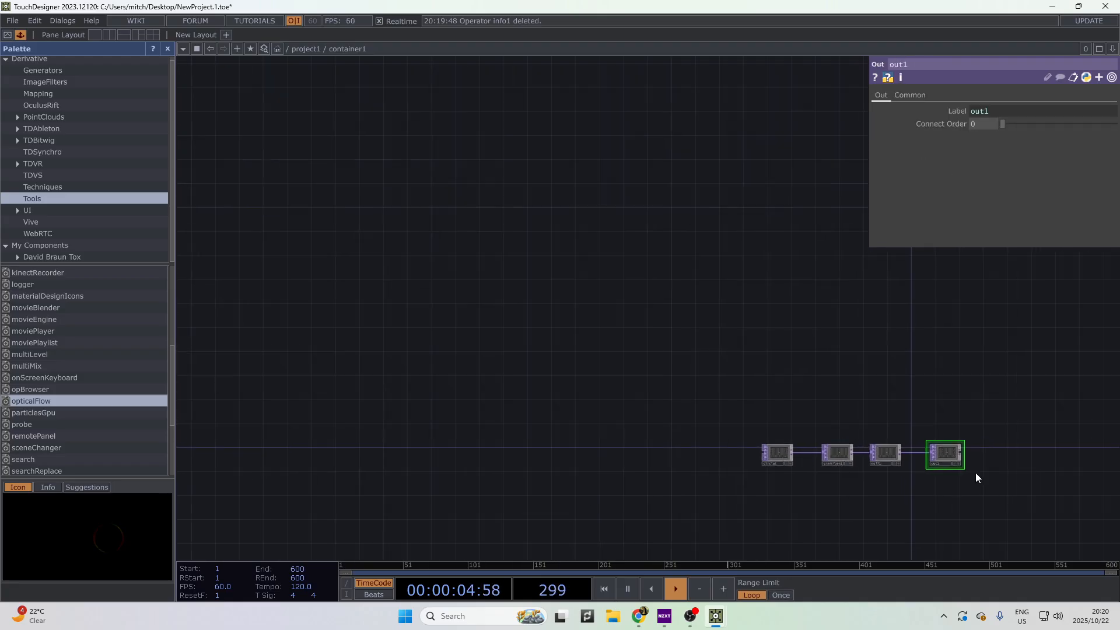
scroll(975, 472, "down", 3)
left_click_drag(786, 461, 518, 386)
- Connect container1's output into feedback1 in /project1
scroll(518, 386, "up", 2)
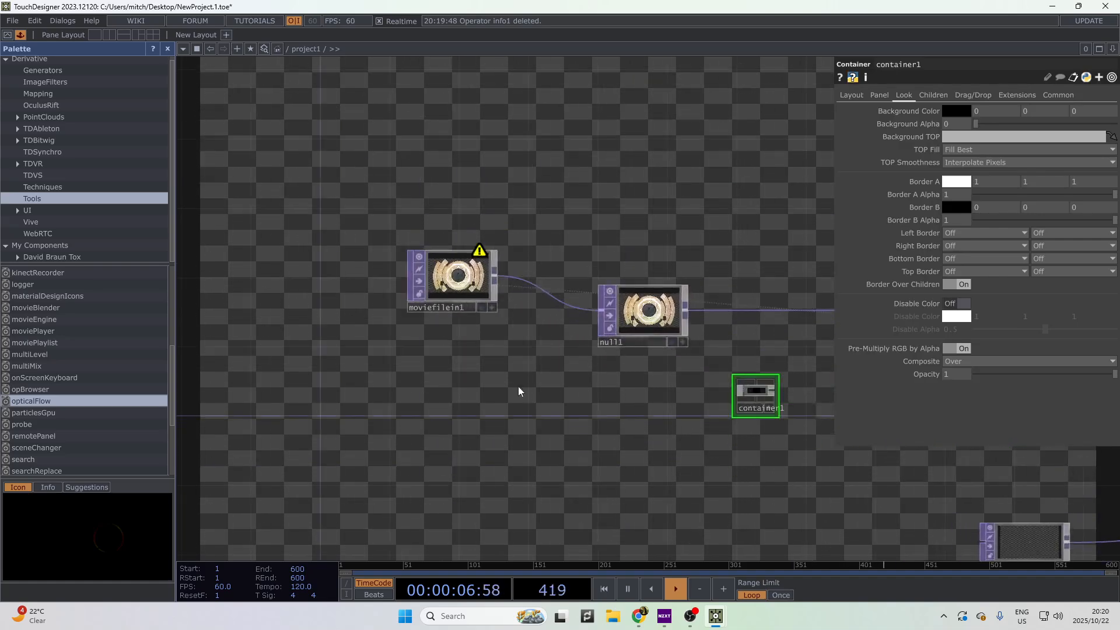
left_click_drag(729, 438, 439, 355)
left_click_drag(567, 381, 512, 380)
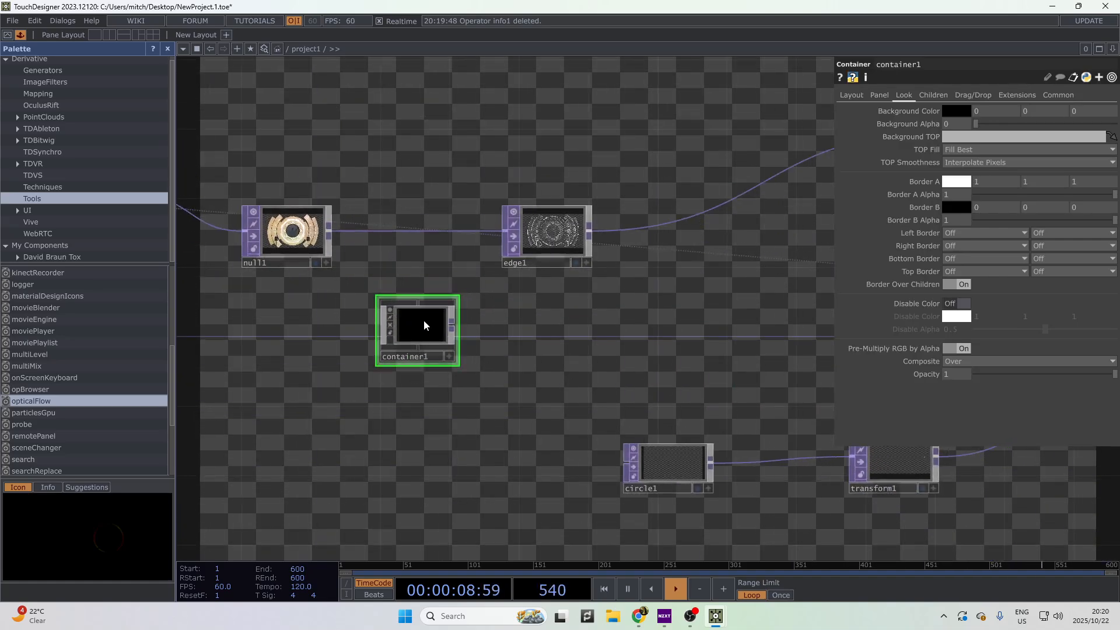
left_click_drag(621, 418, 793, 505)
left_click_drag(971, 468, 641, 455)
left_click_drag(559, 436, 424, 434)
left_click_drag(587, 413, 644, 421)
scroll(662, 446, "down", 3)
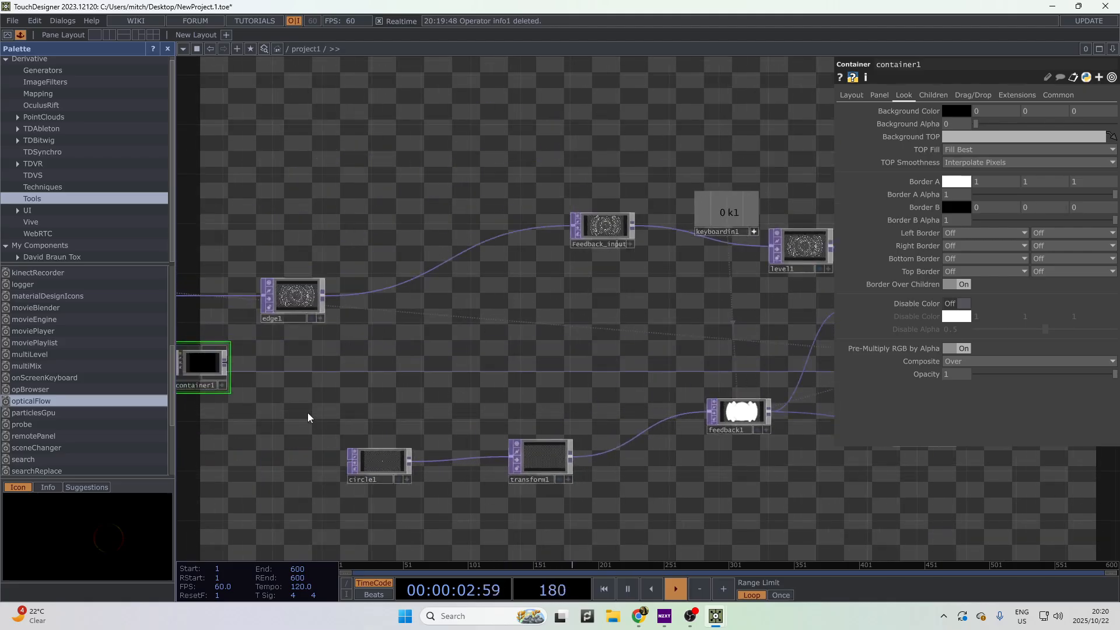
left_click_drag(226, 363, 694, 423)
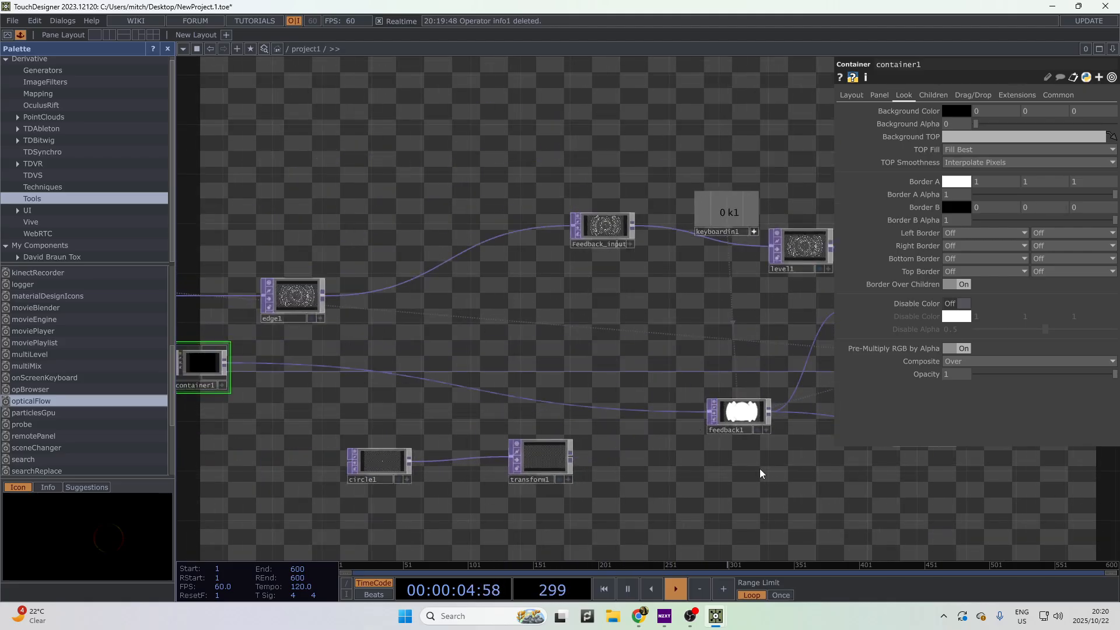
- Show container1 in a floating window placed at the top-left of the screen
left_click_drag(561, 375, 776, 407)
left_click_drag(423, 398, 472, 419)
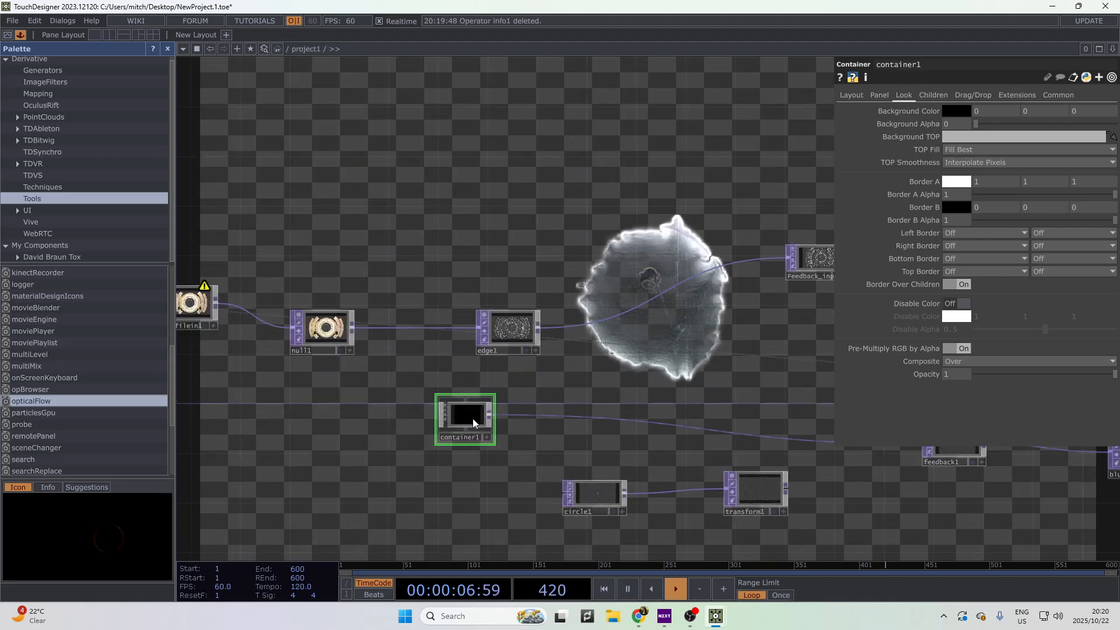
right_click(475, 418)
left_click(492, 392)
left_click_drag(443, 270, 122, 67)
- Rename null1 inside container1 to Container_out
double_click(475, 429)
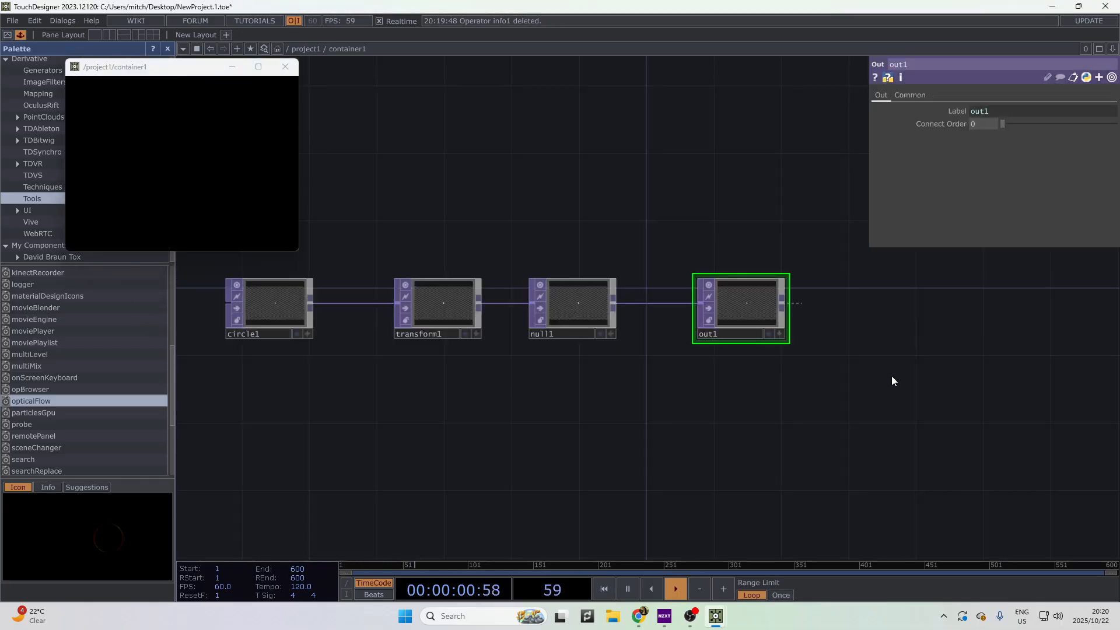
left_click_drag(601, 409, 809, 420)
left_click_drag(585, 345, 620, 457)
right_click(608, 504)
left_click(665, 128)
left_click(315, 155)
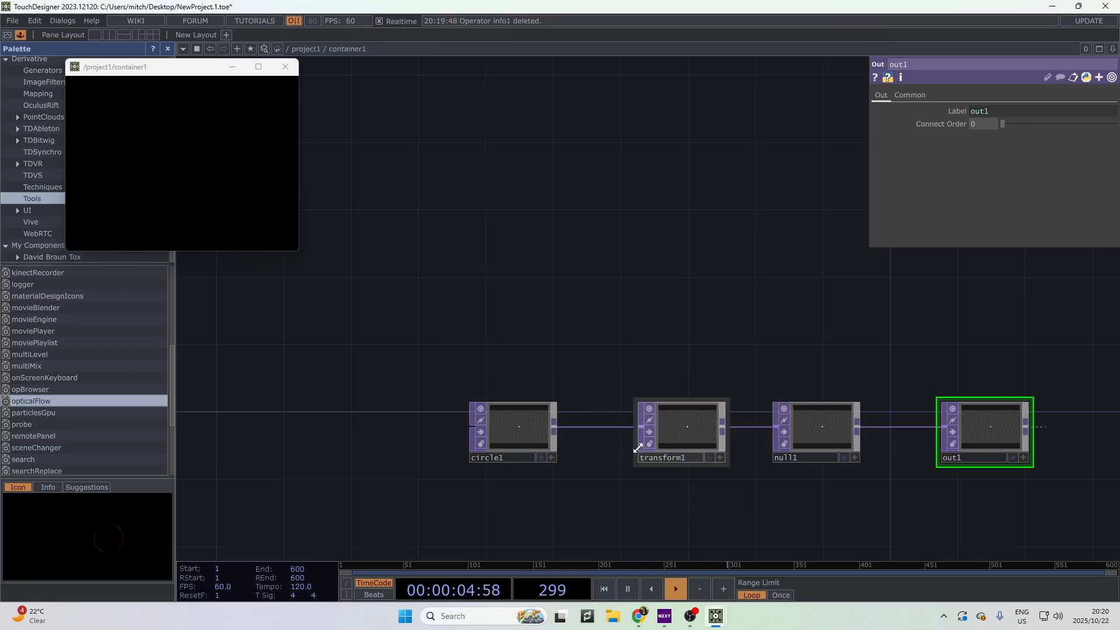
left_click(819, 436)
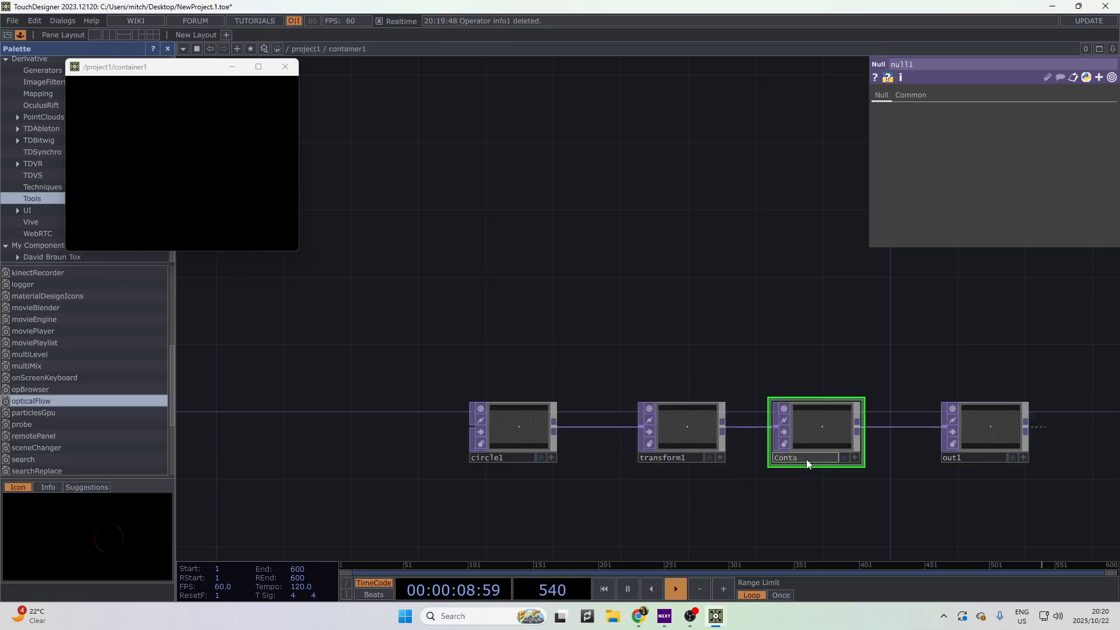
type("iner_out")
key("Return")
- Set container1's Background TOP to container_out
scroll(818, 455, "down", 4)
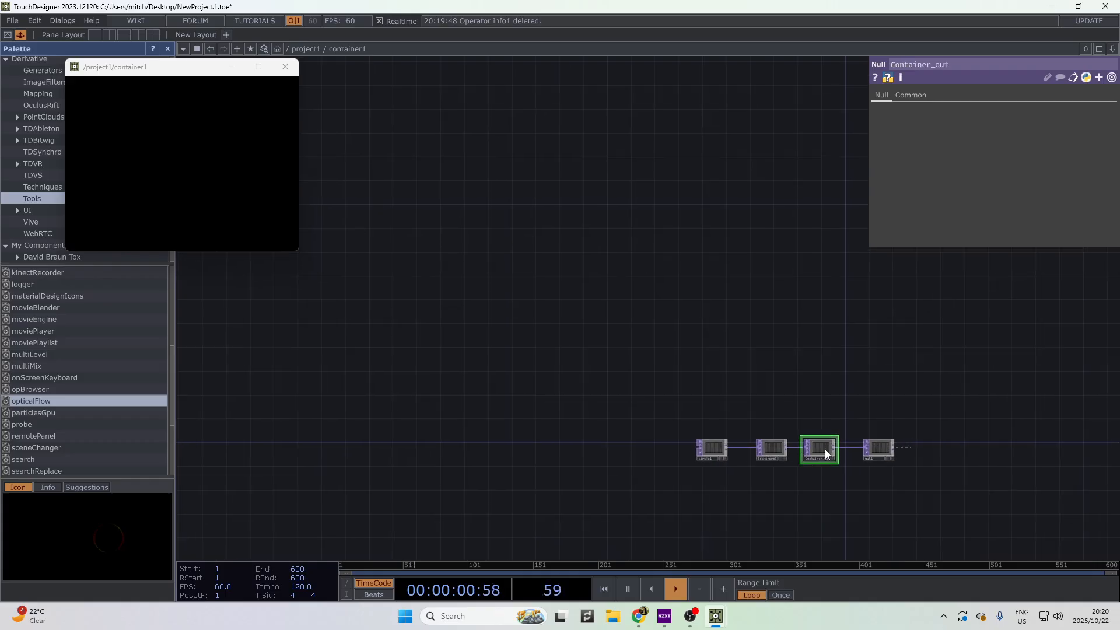
scroll(849, 453, "down", 5)
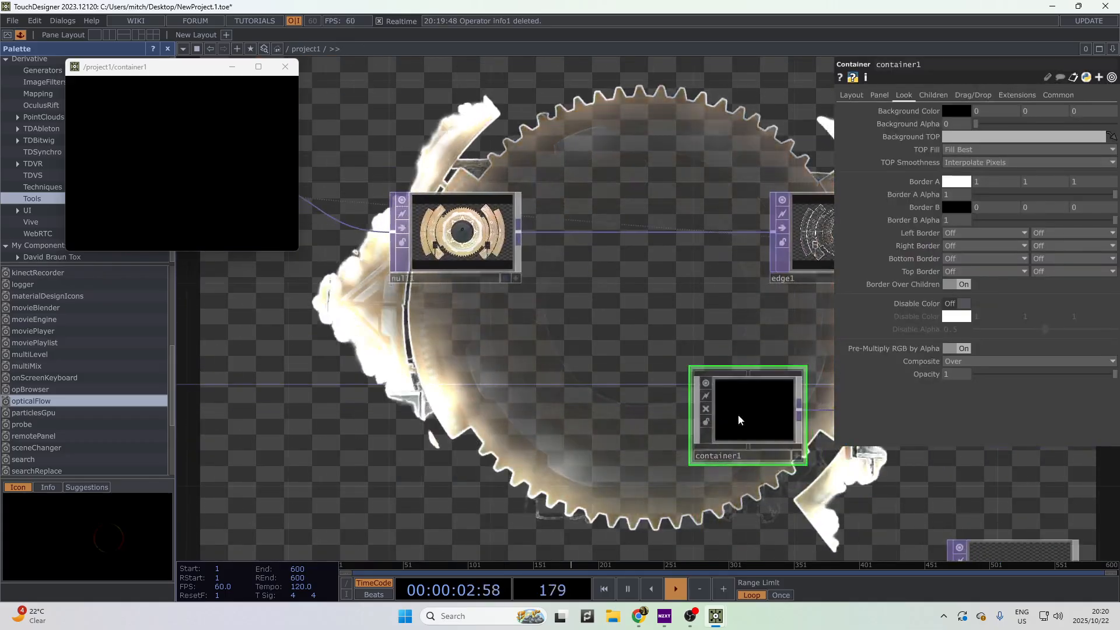
left_click(959, 136)
type("con")
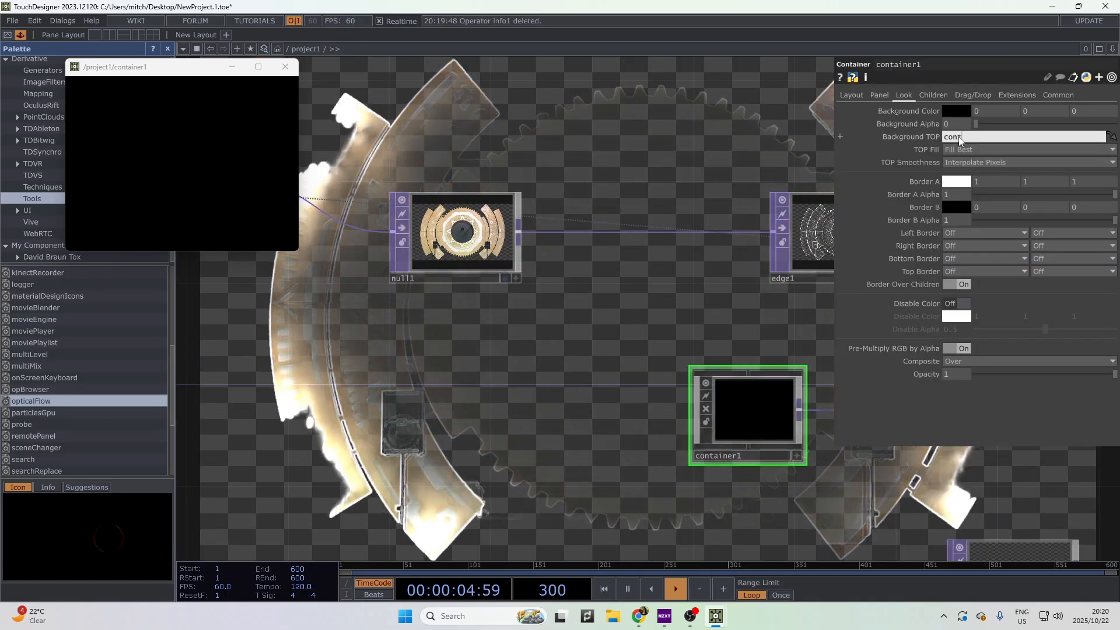
type("tainer_pi")
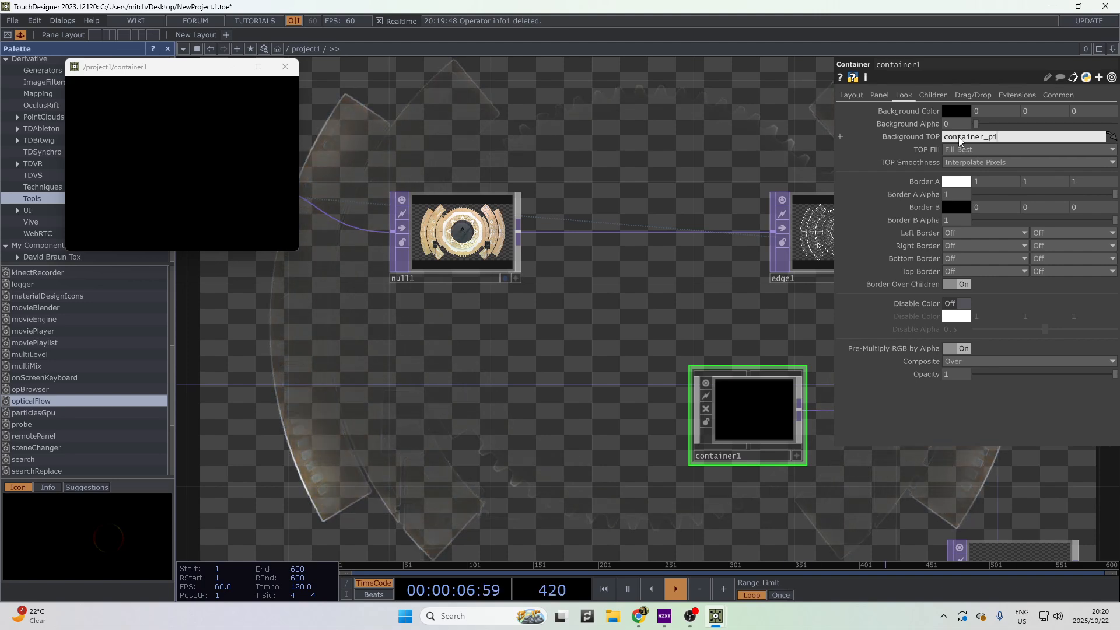
key("BackSpace")
key("BackSpace")
type("o")
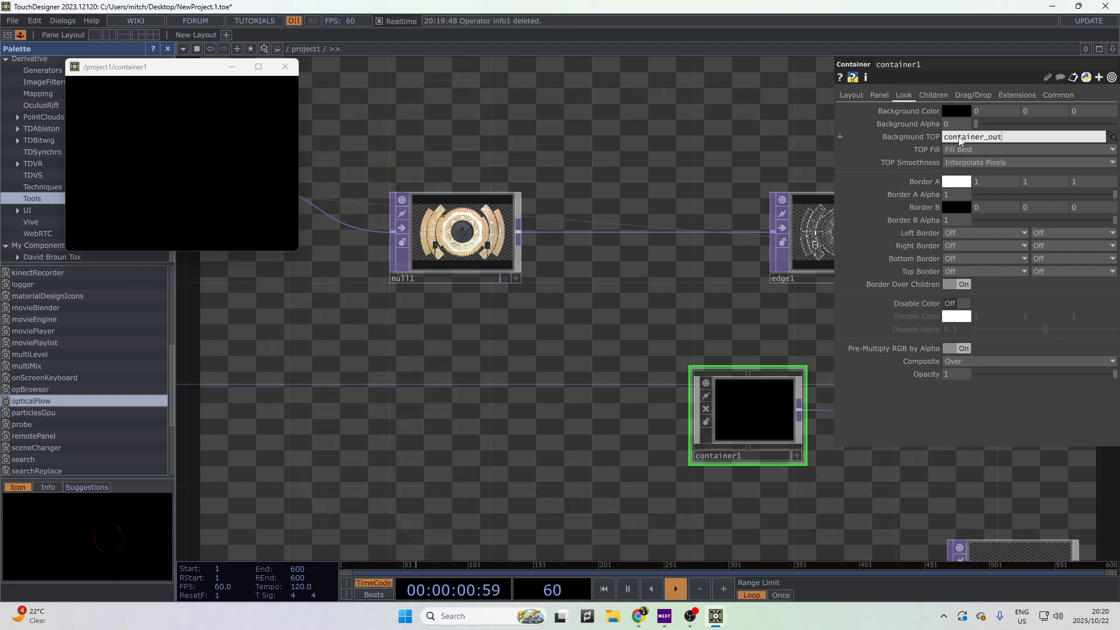
type("ut")
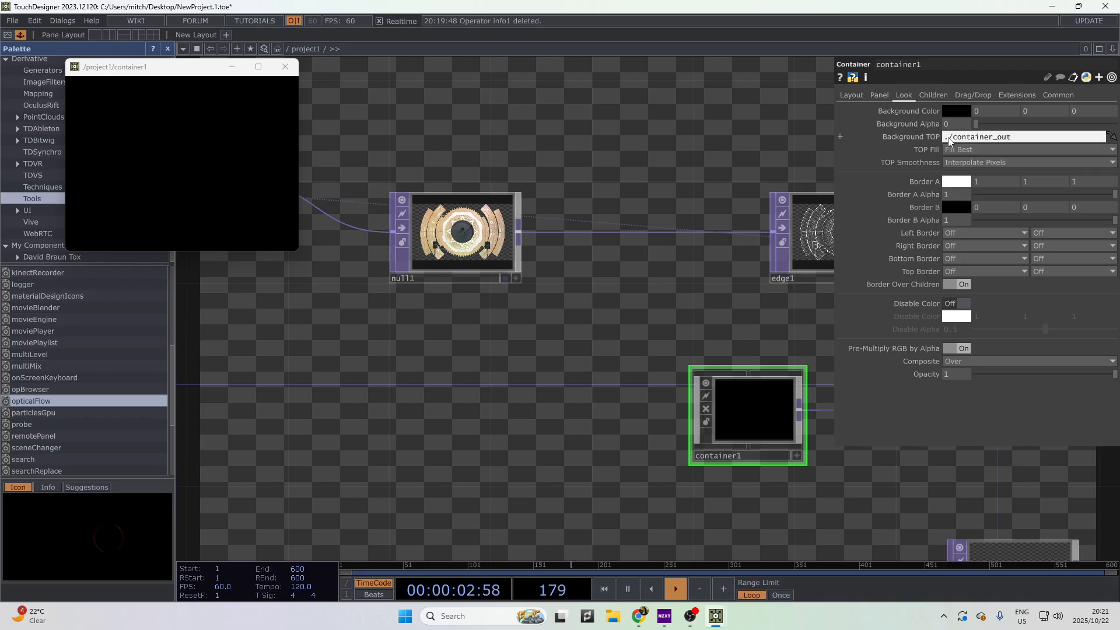
key("Return")
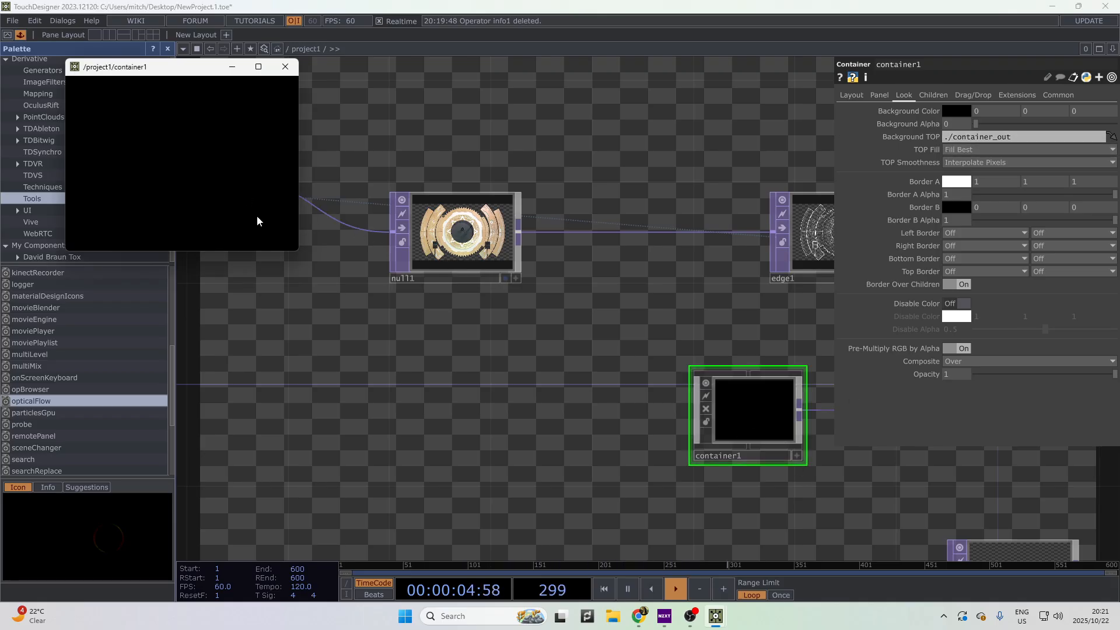
- Correct the Background TOP capitalisation to ./Container_out
double_click(762, 425)
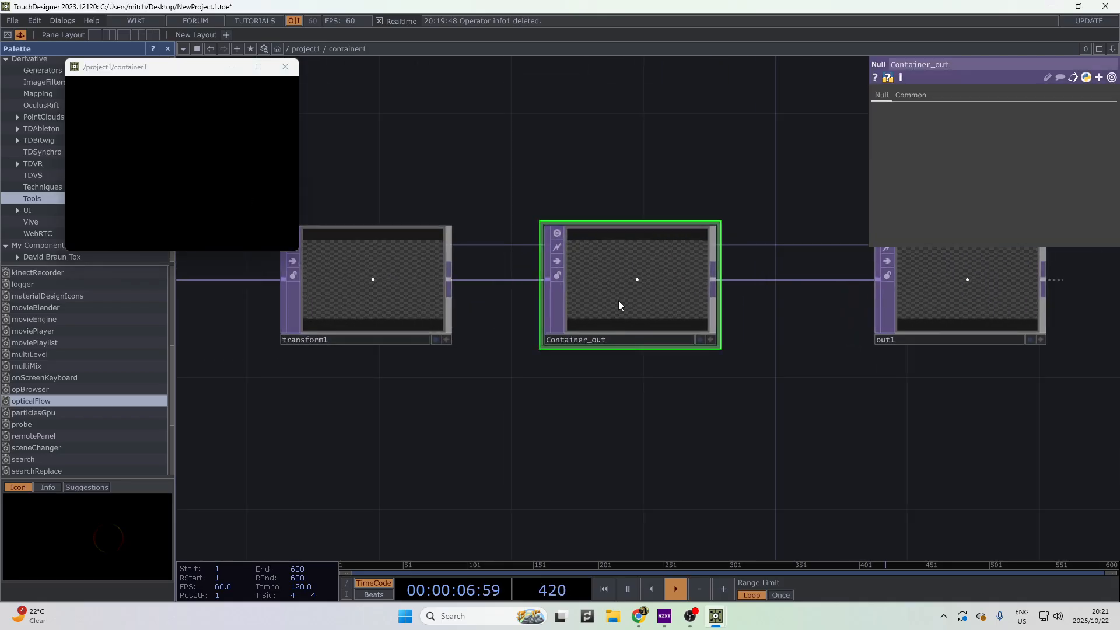
key("u")
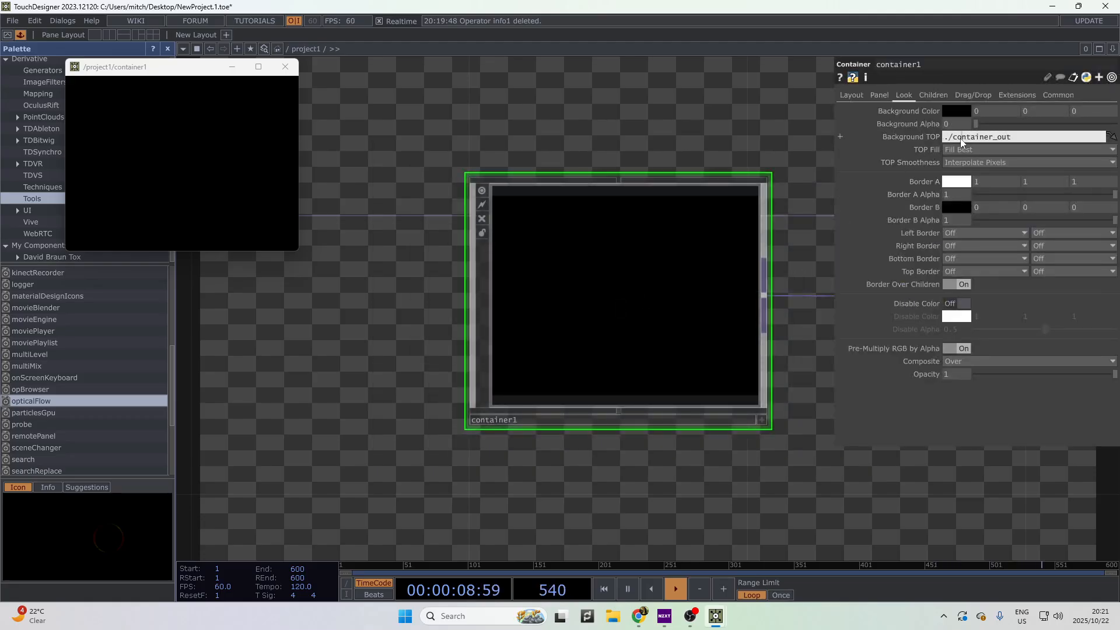
key("BackSpace")
type("C")
key("Return")
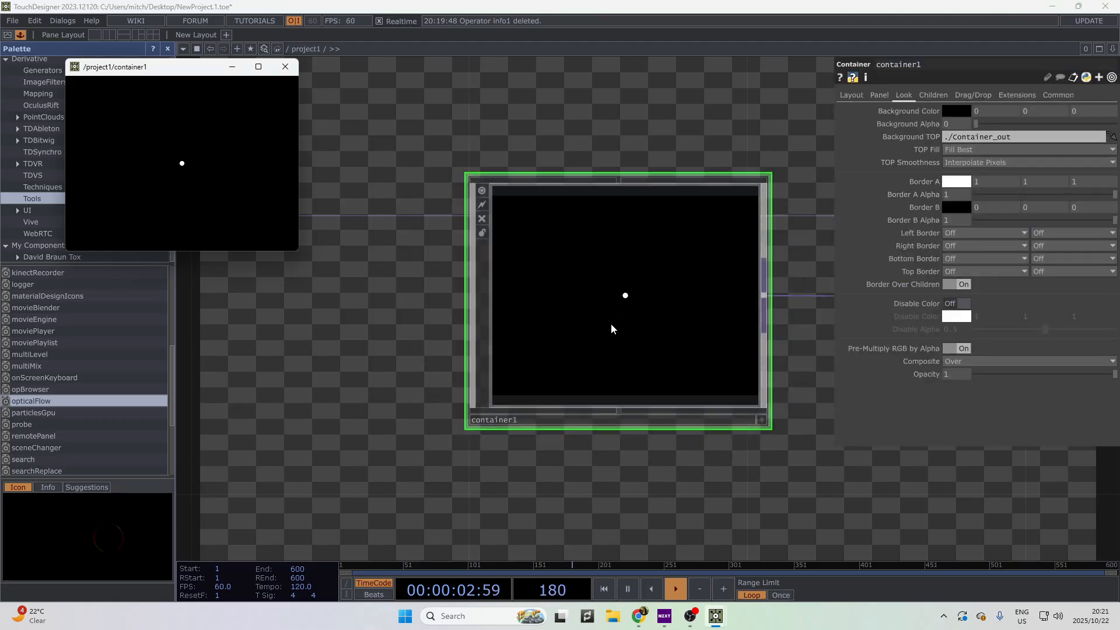
key("i")
right_click(545, 302)
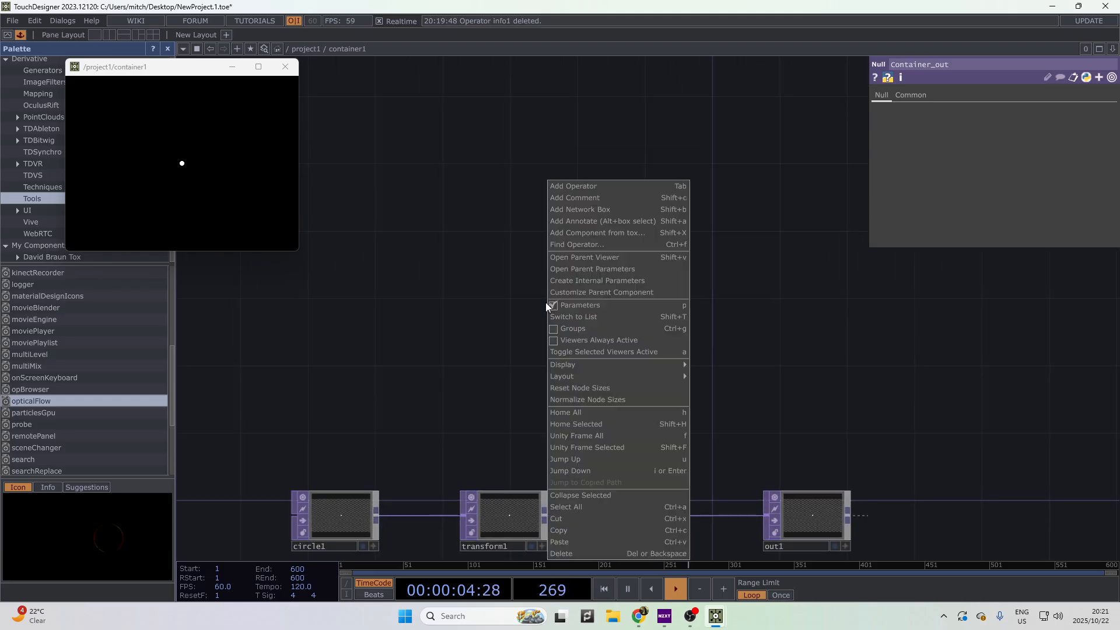
- Add a Panel CHOP, panel1, inside container1
left_click(594, 186)
left_click(464, 39)
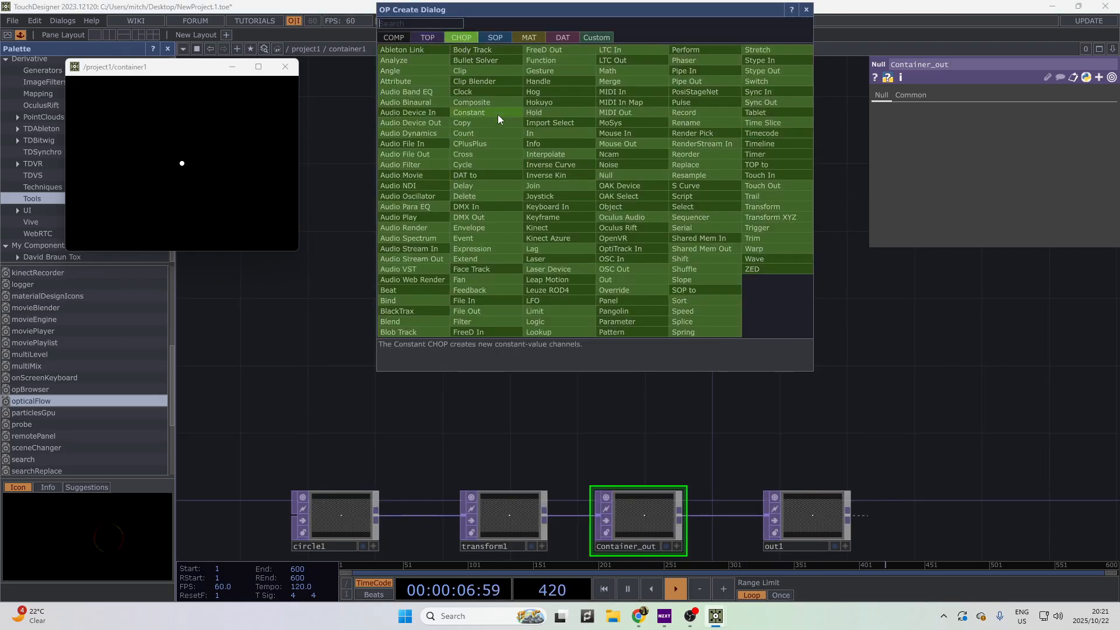
type("panel")
key("Return")
scroll(498, 115, "up", 3)
left_click(473, 304)
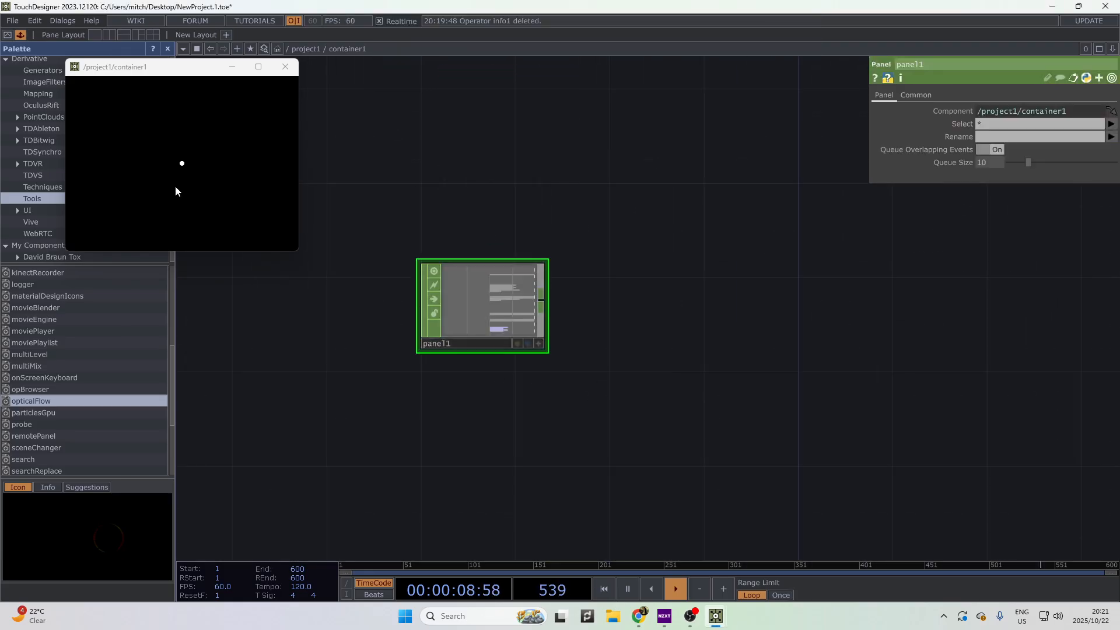
- Add a Select CHOP after panel1 with Channel Names 'trueu truev'
right_click(541, 304)
left_click(545, 310)
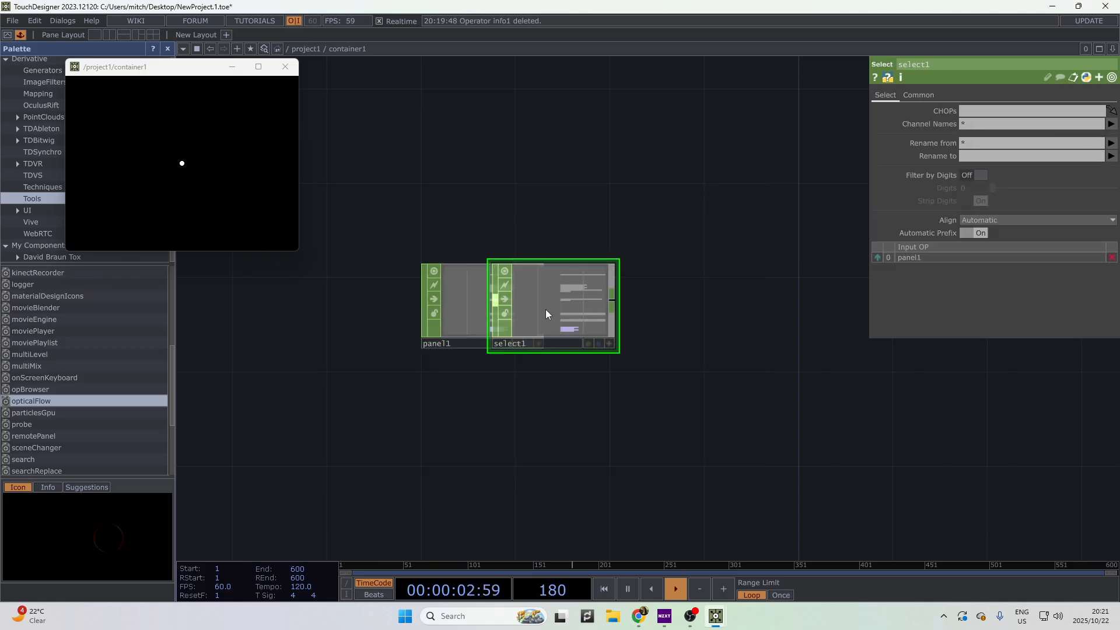
left_click(696, 324)
scroll(500, 271, "up", 10)
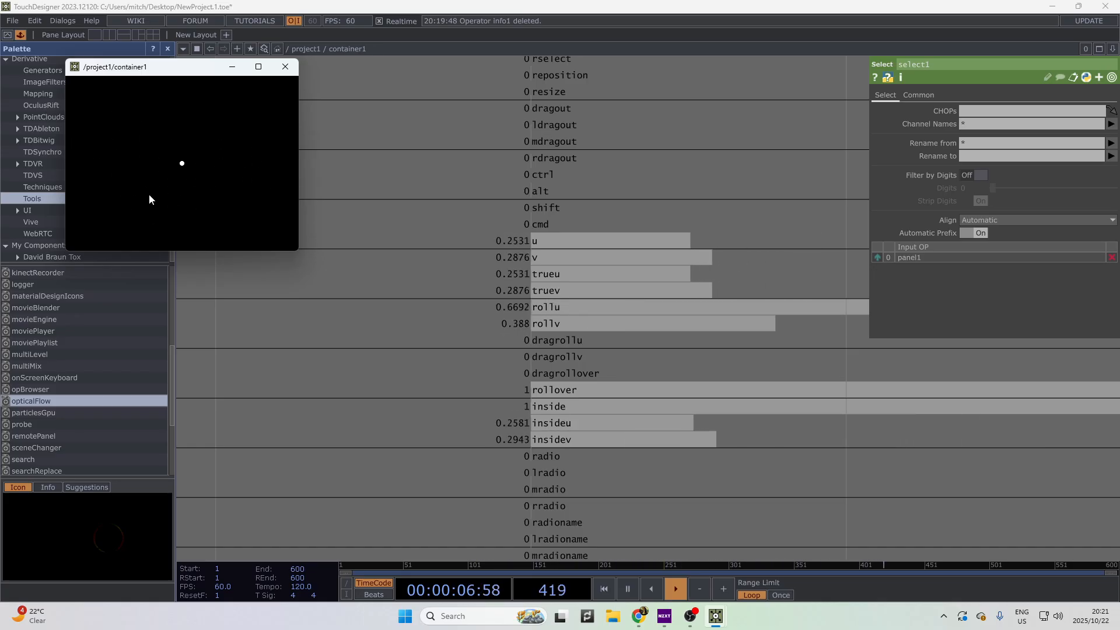
scroll(516, 357, "down", 6)
left_click(687, 442)
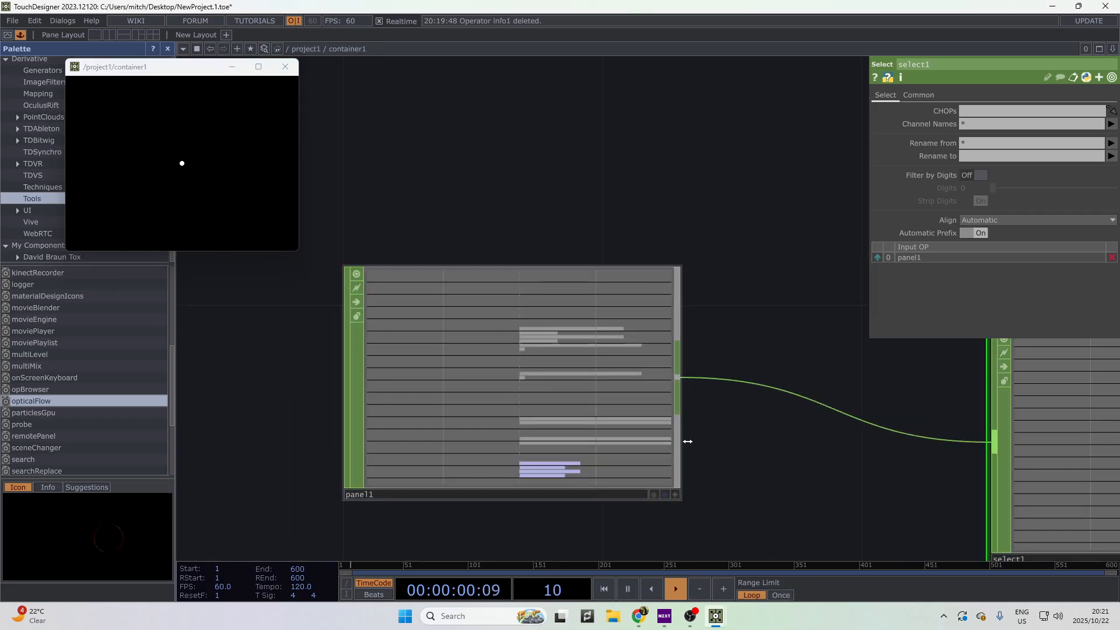
scroll(729, 446, "down", 2)
left_click_drag(729, 446, 480, 382)
left_click(981, 125)
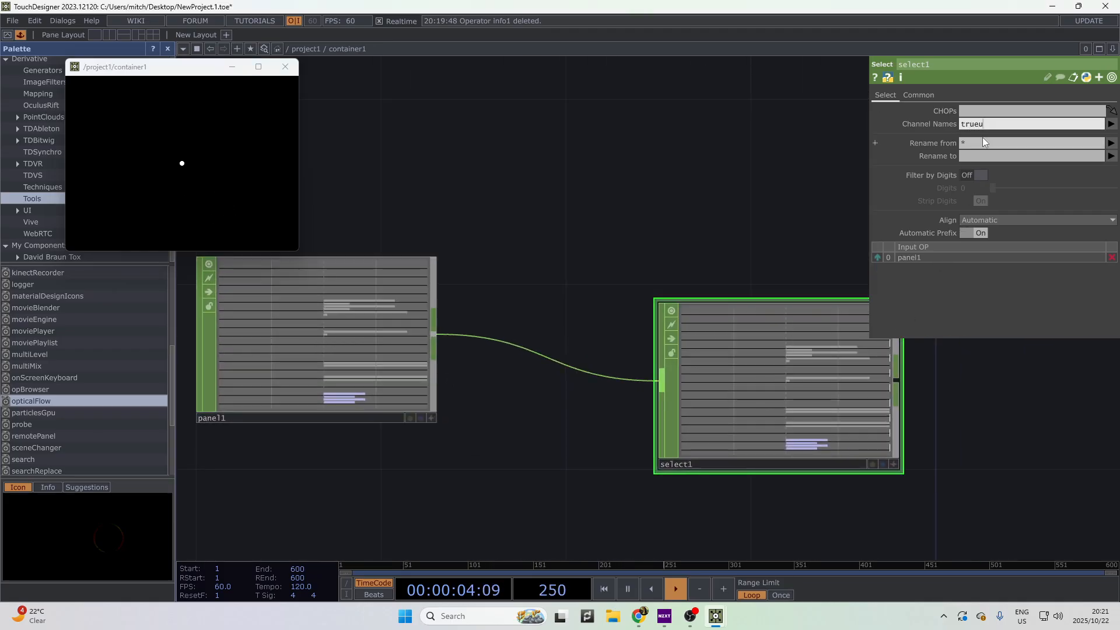
type("trueu truev")
key("Return")
- Add a Math CHOP, math1, to the right of select1
scroll(910, 418, "down", 6)
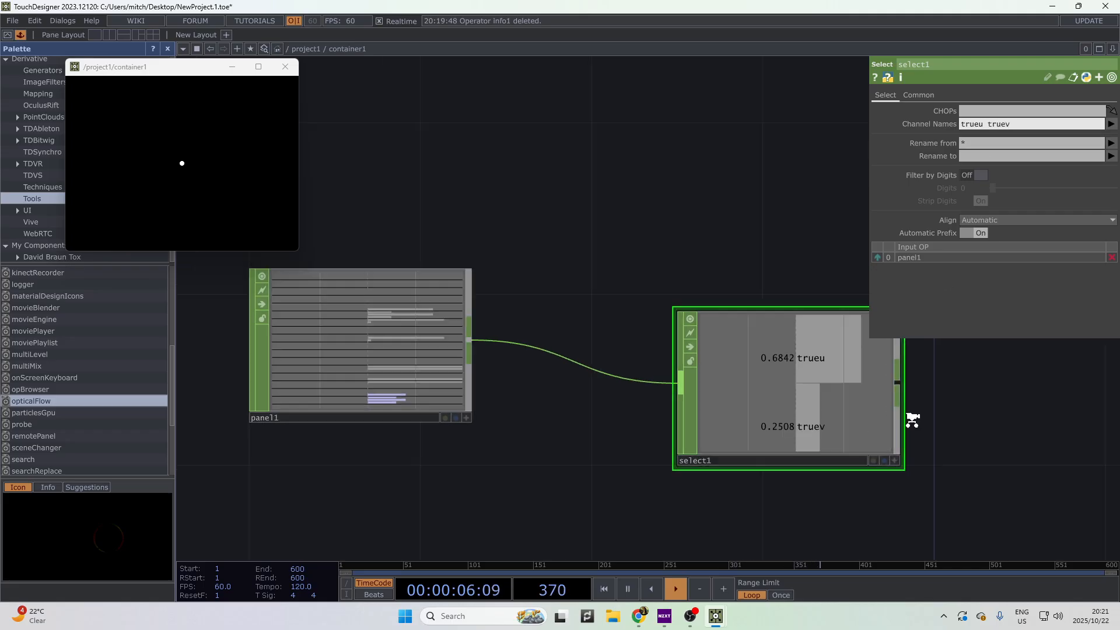
right_click(577, 292)
type("nu")
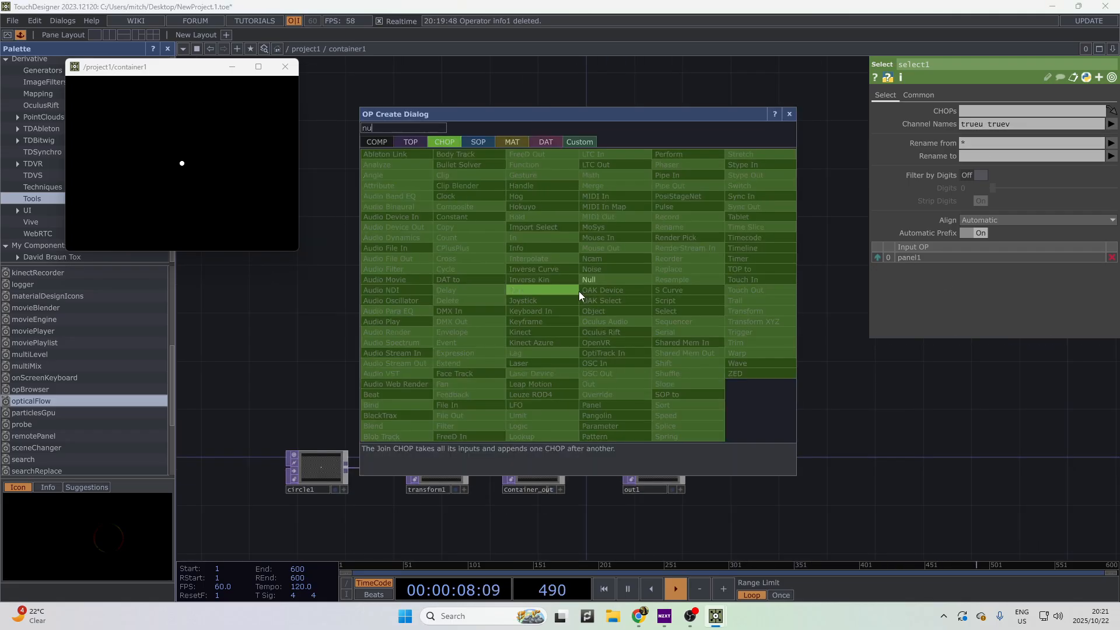
key("BackSpace")
key("BackSpace")
type("math")
key("Return")
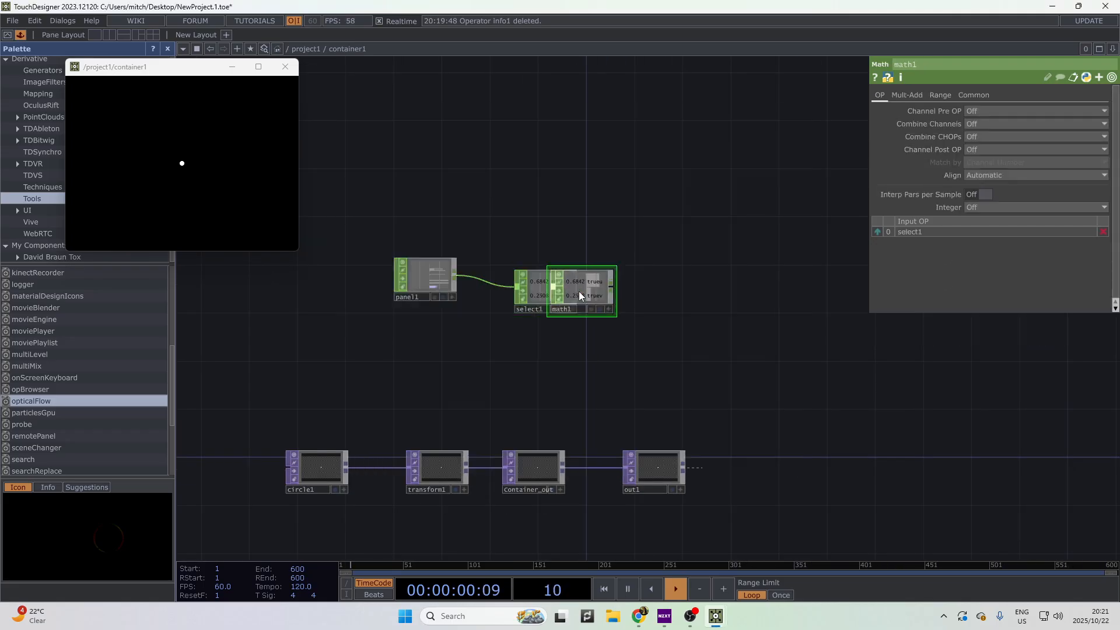
left_click(750, 296)
scroll(700, 315, "up", 8)
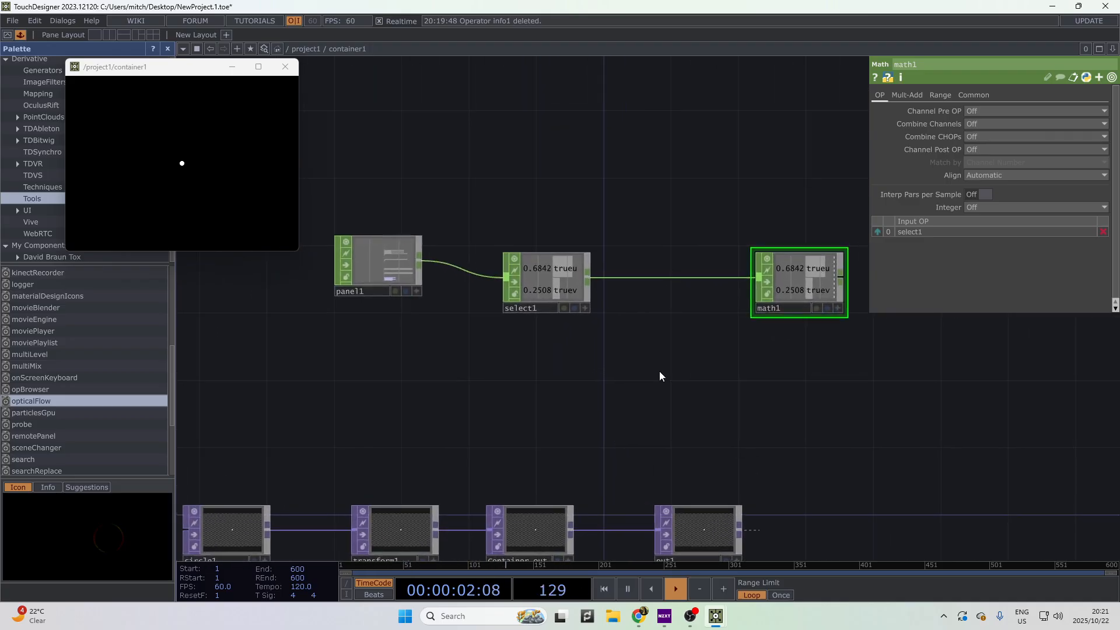
- Set math1's To Range to -.5 and .5
left_click(939, 95)
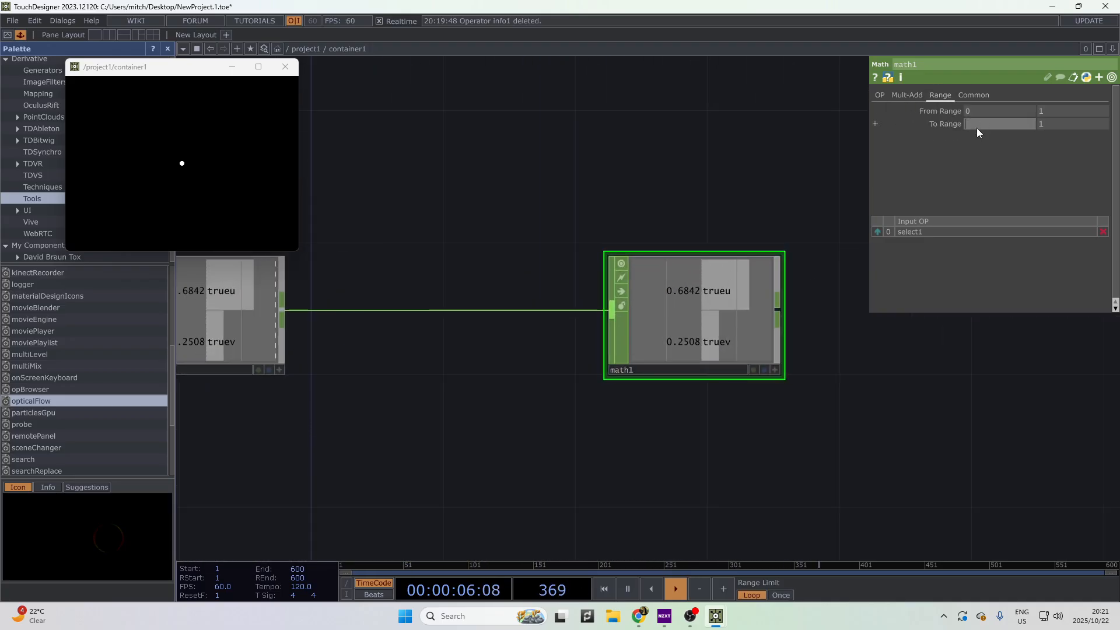
left_click(977, 128)
type("-.5")
left_click(1049, 121)
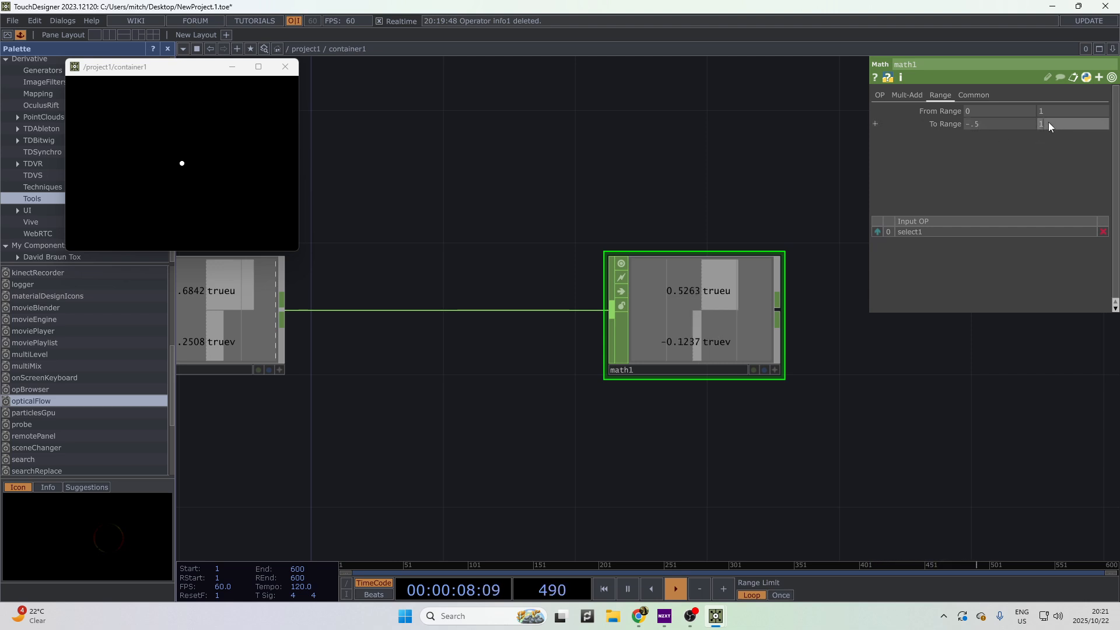
type(".5")
key("Return")
scroll(714, 342, "down", 5)
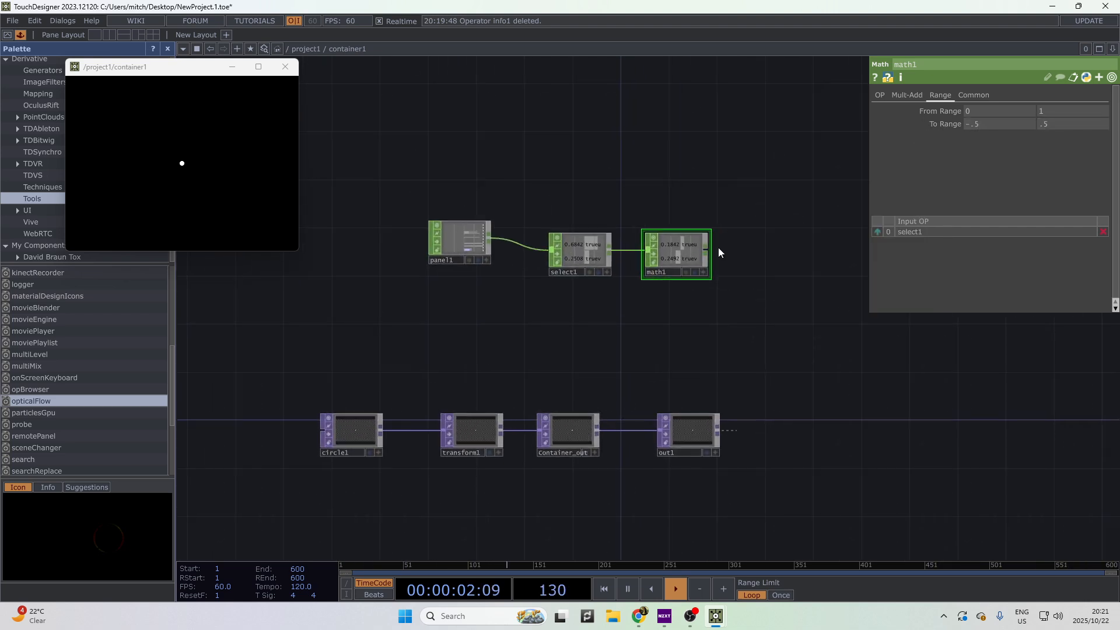
right_click(706, 251)
- Add a Null CHOP after math1 and rename it XY
left_click(706, 251)
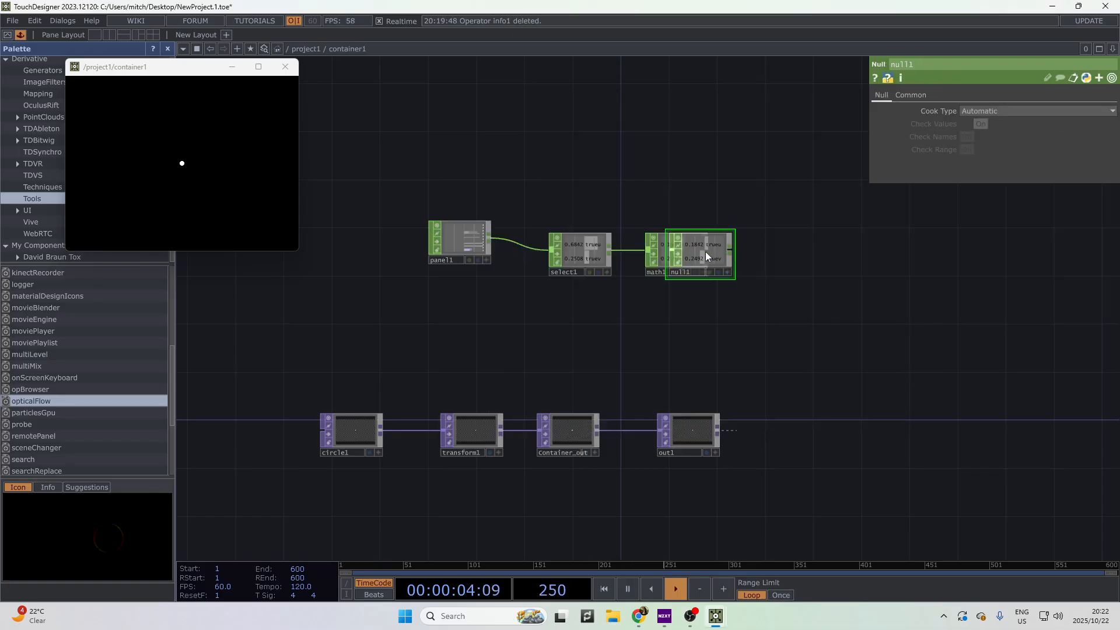
left_click_drag(705, 251, 786, 251)
left_click(910, 95)
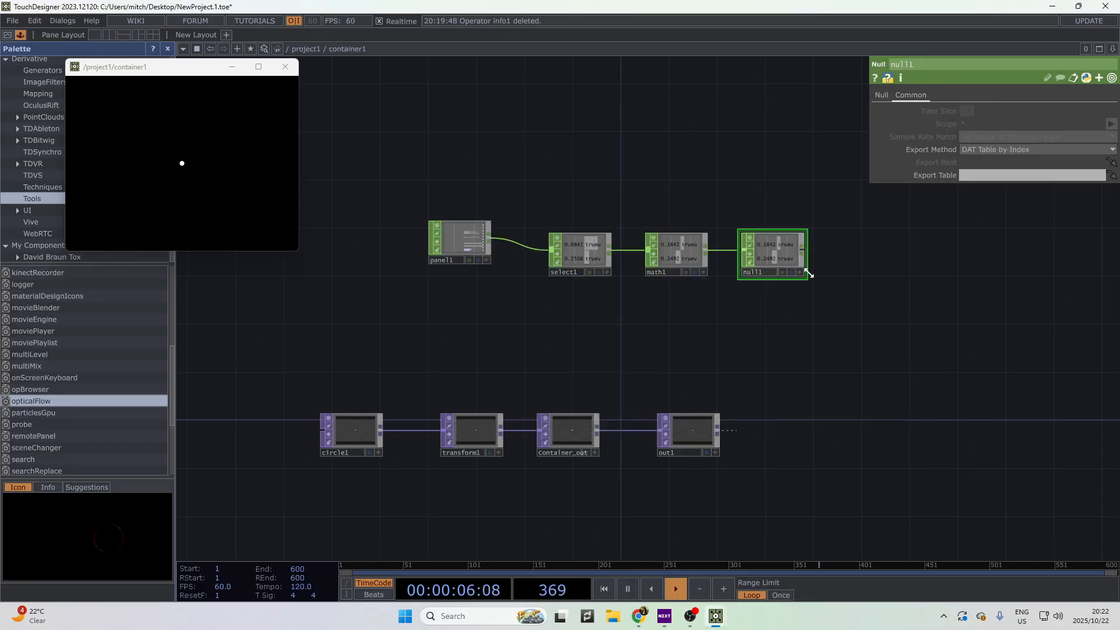
left_click(773, 272)
type("XY")
key("Return")
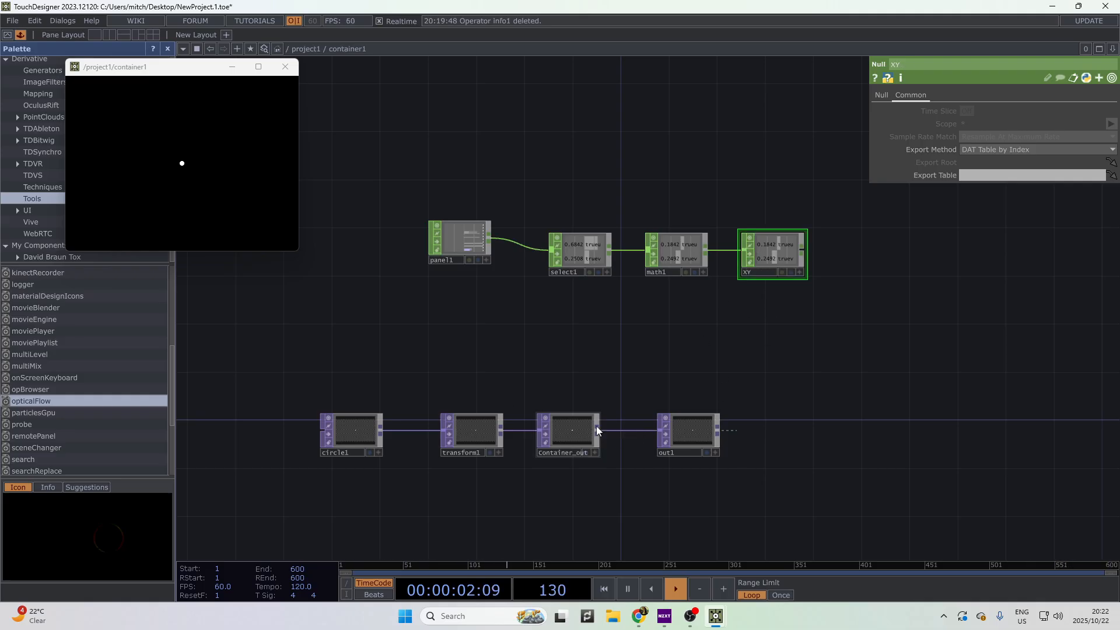
- Export XY's trueu and truev channels to transform1's Translate X and Translate Y
left_click(492, 440)
scroll(785, 272, "up", 4)
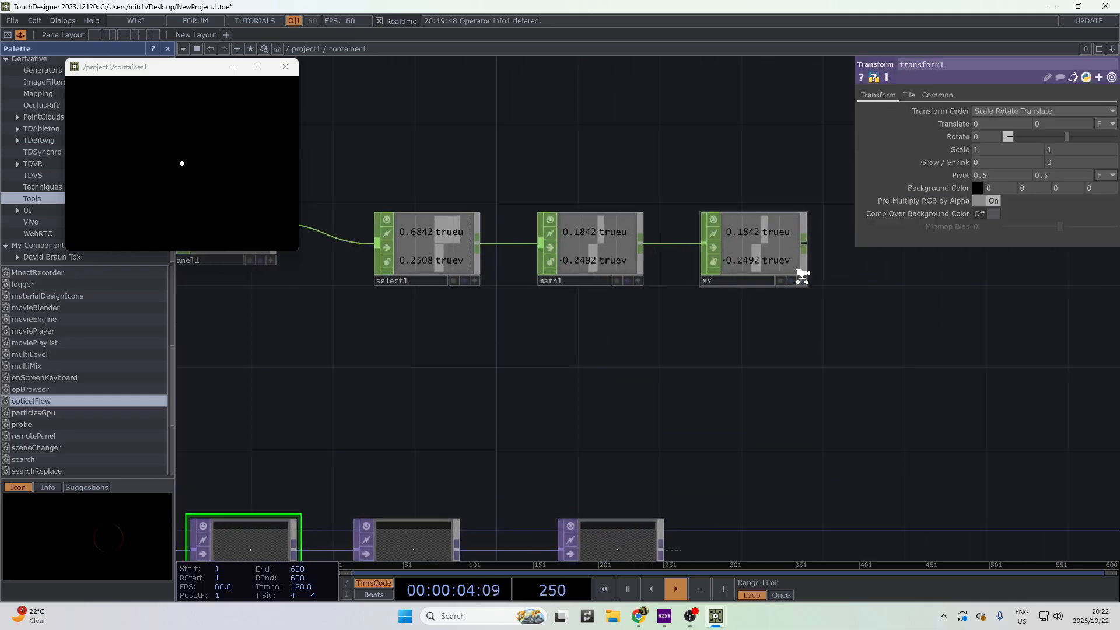
left_click_drag(772, 228, 993, 123)
left_click(1000, 119)
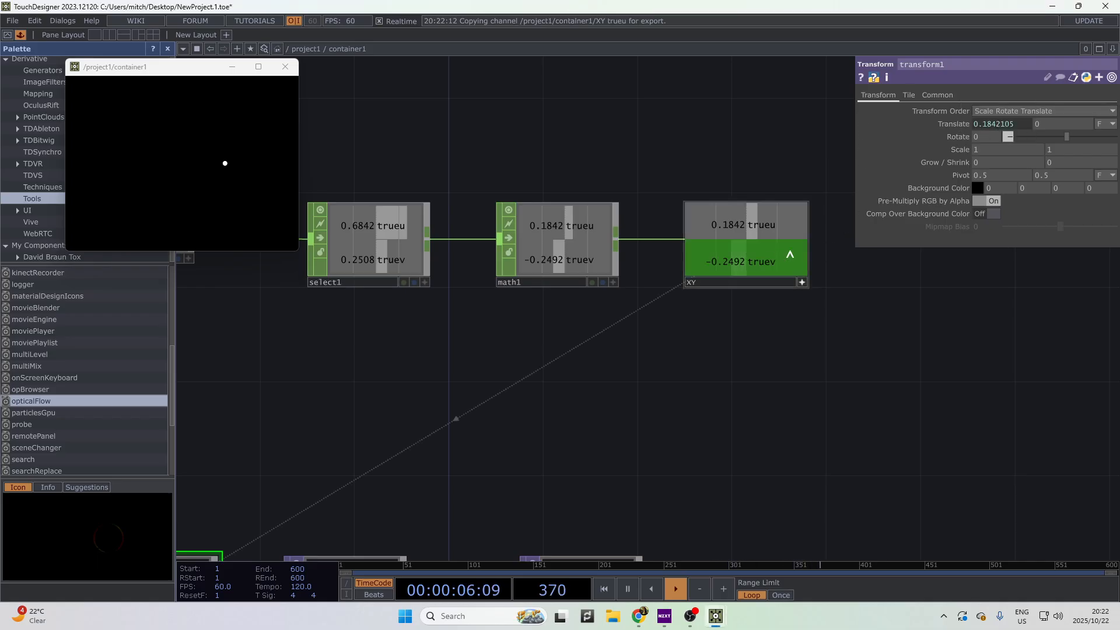
left_click_drag(789, 254, 1068, 125)
left_click(1068, 125)
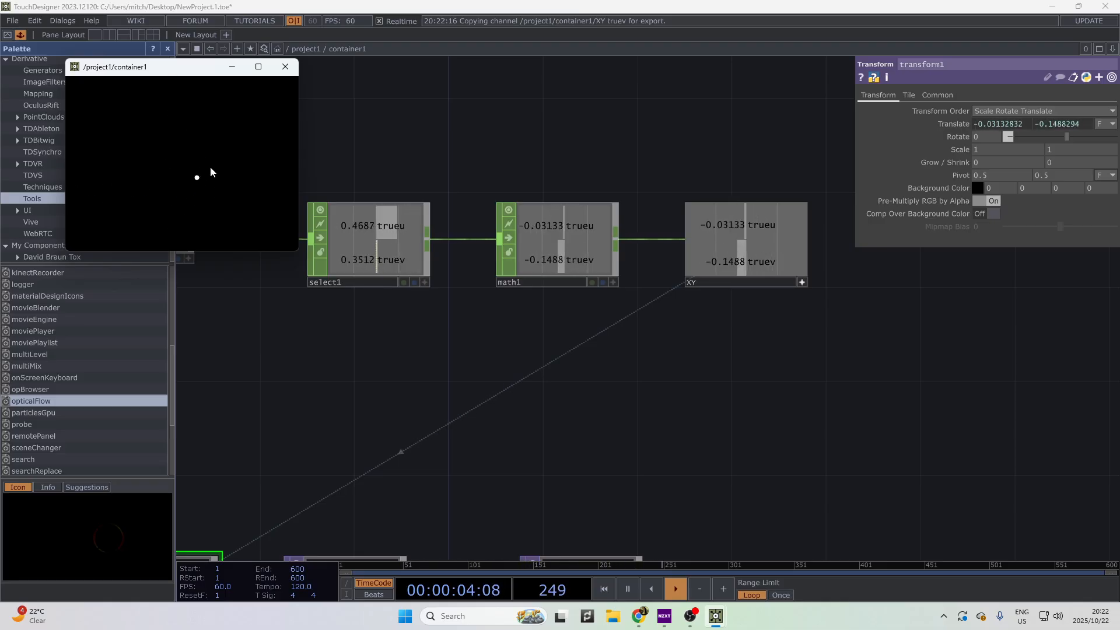
scroll(421, 312, "down", 6)
left_click_drag(614, 383, 717, 412)
scroll(319, 357, "up", 2)
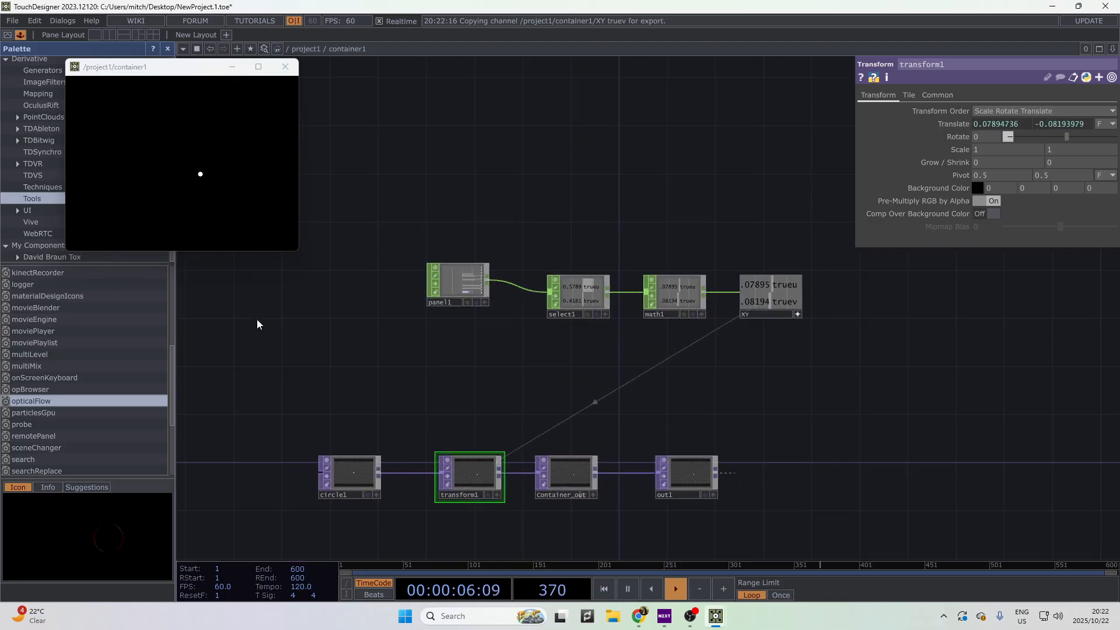
scroll(496, 434, "down", 8)
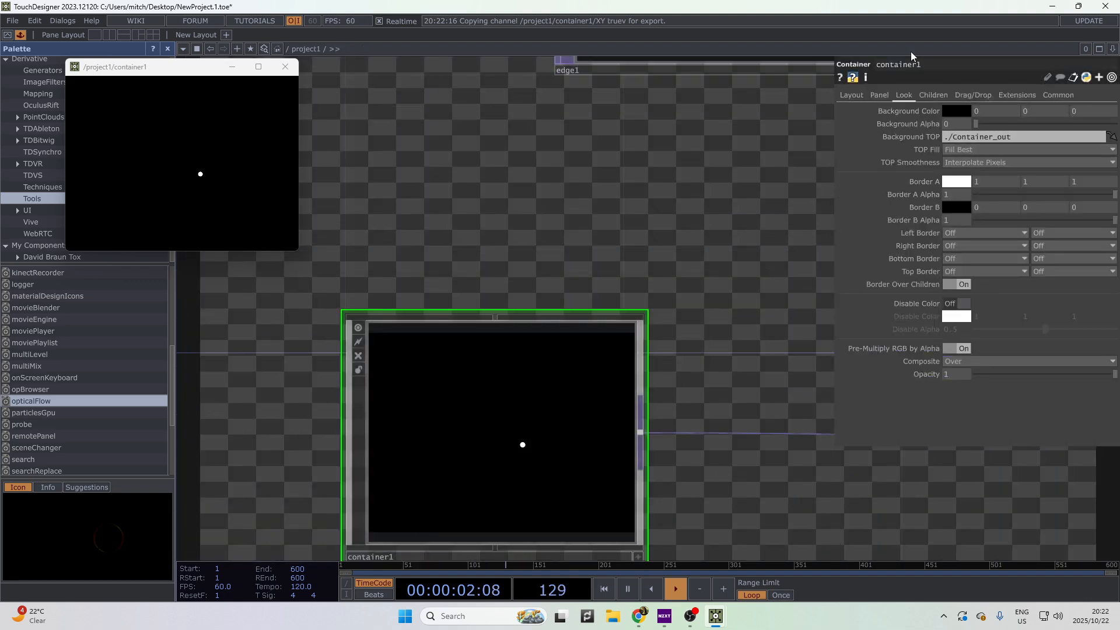
- Undo the Left Border change on container1's Look settings
left_click(880, 95)
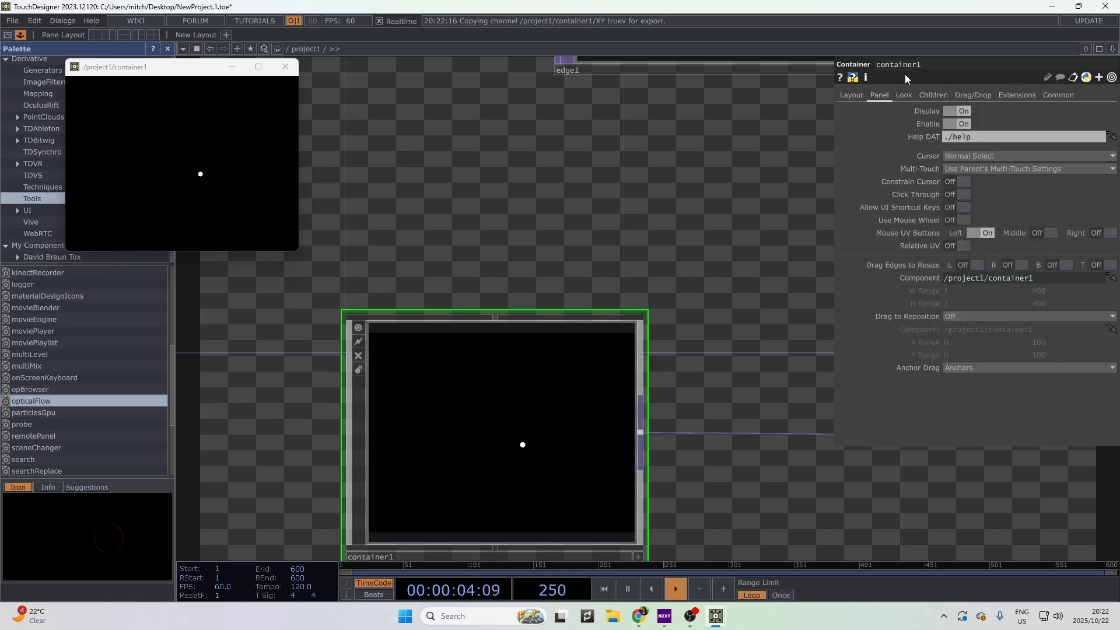
left_click(910, 94)
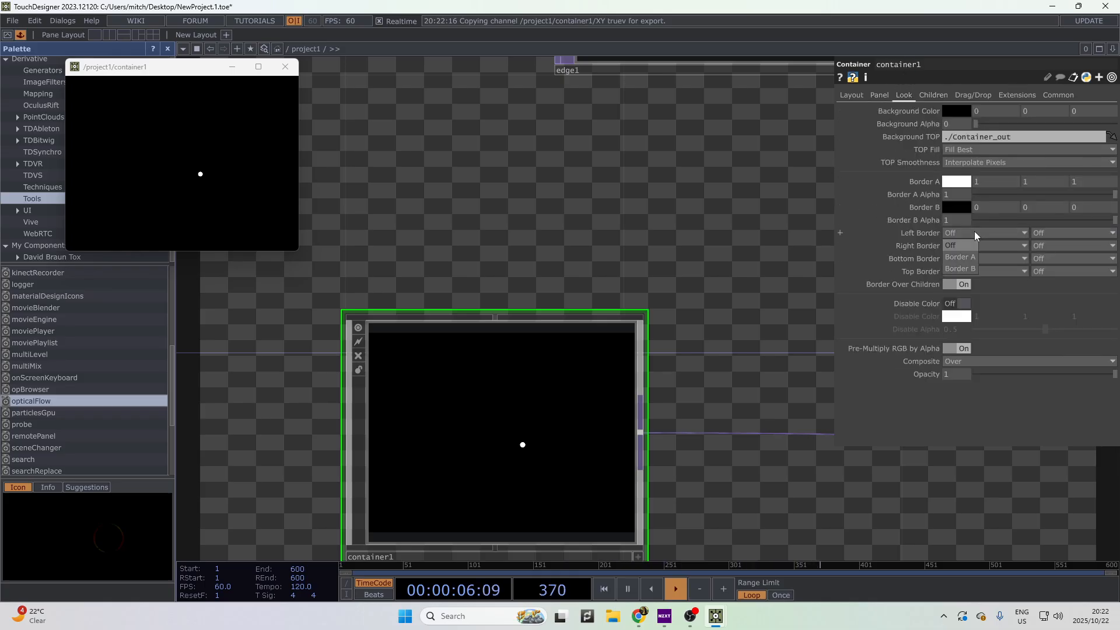
key("ctrl+z")
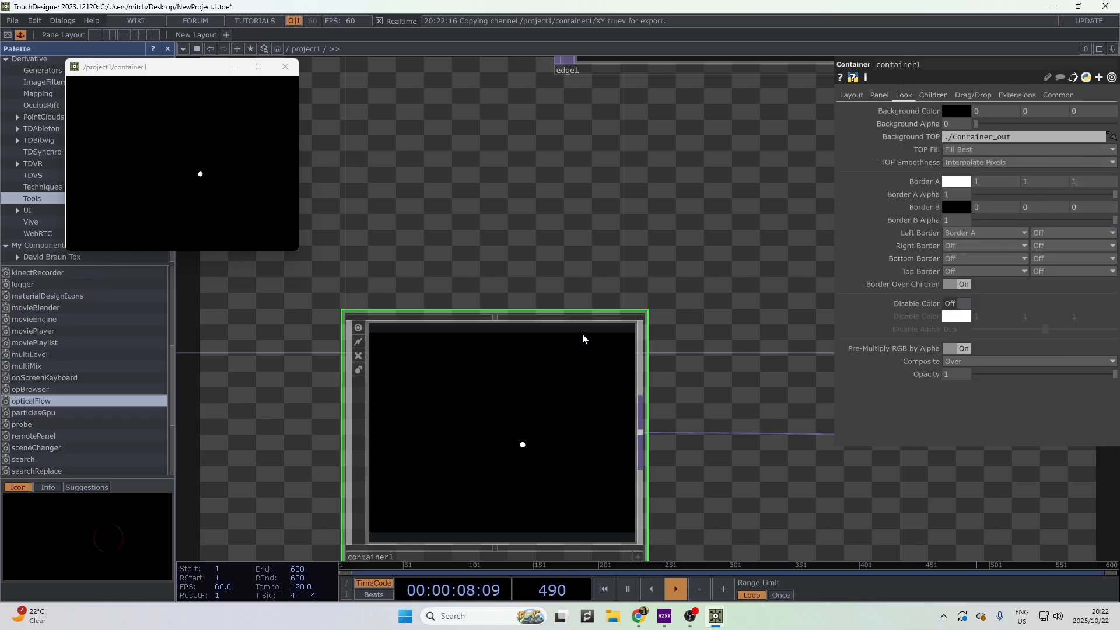
- Look over container1's internal network around transform1 and the output nodes, then return to project1
key("i")
scroll(715, 460, "up", 3)
left_click_drag(718, 462, 585, 445)
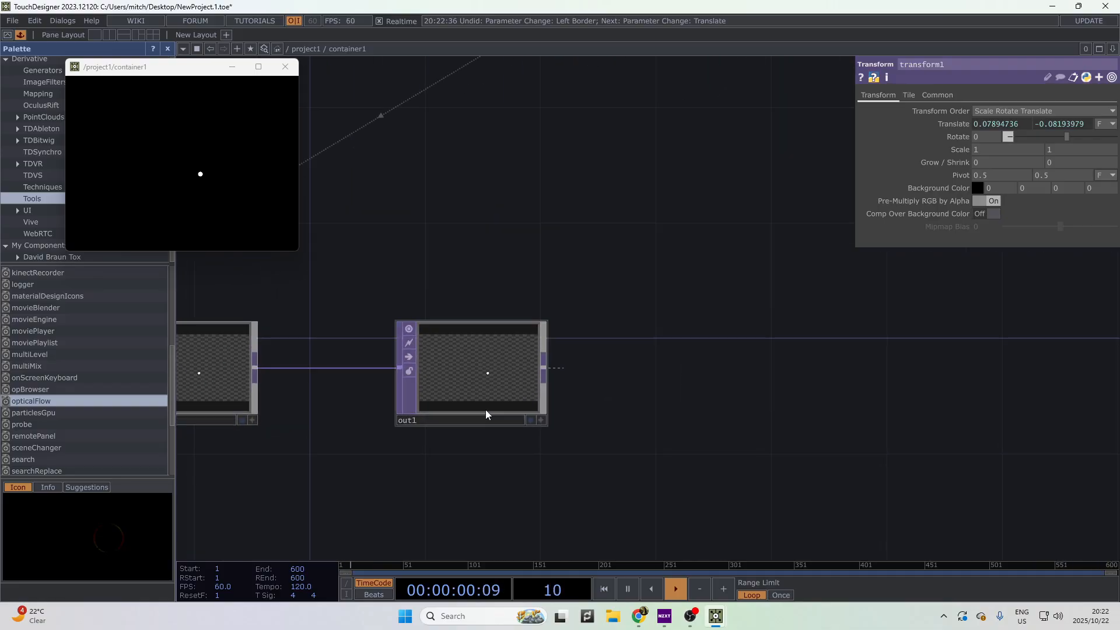
left_click_drag(463, 445, 734, 420)
key("u")
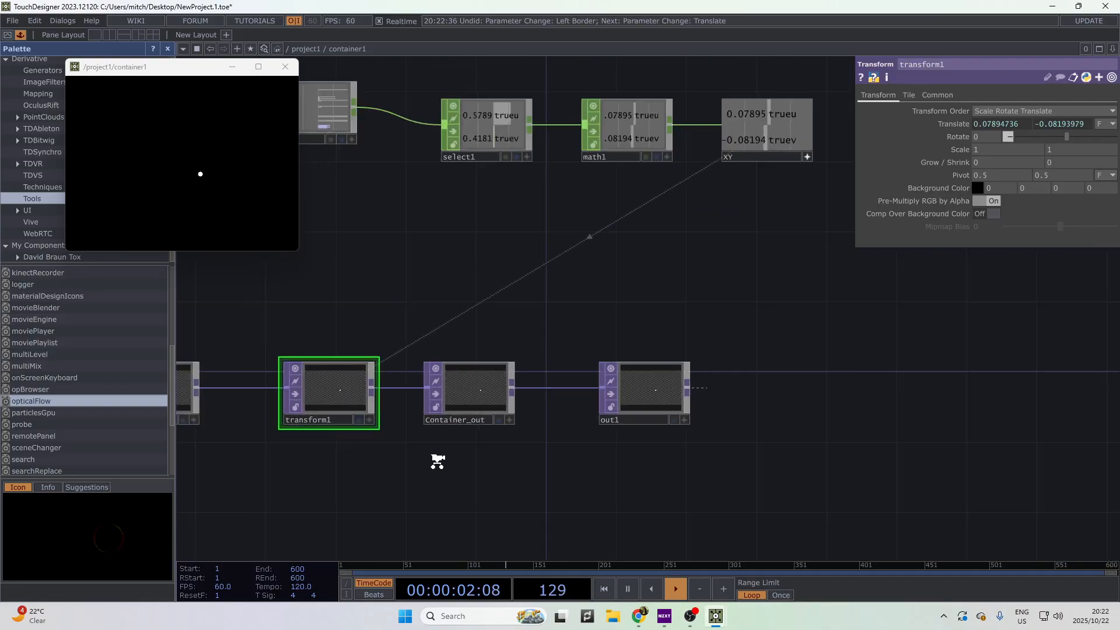
- Bring edge1, feedback1, blur1 and level1 into view in the project1 network
scroll(650, 276, "up", 3)
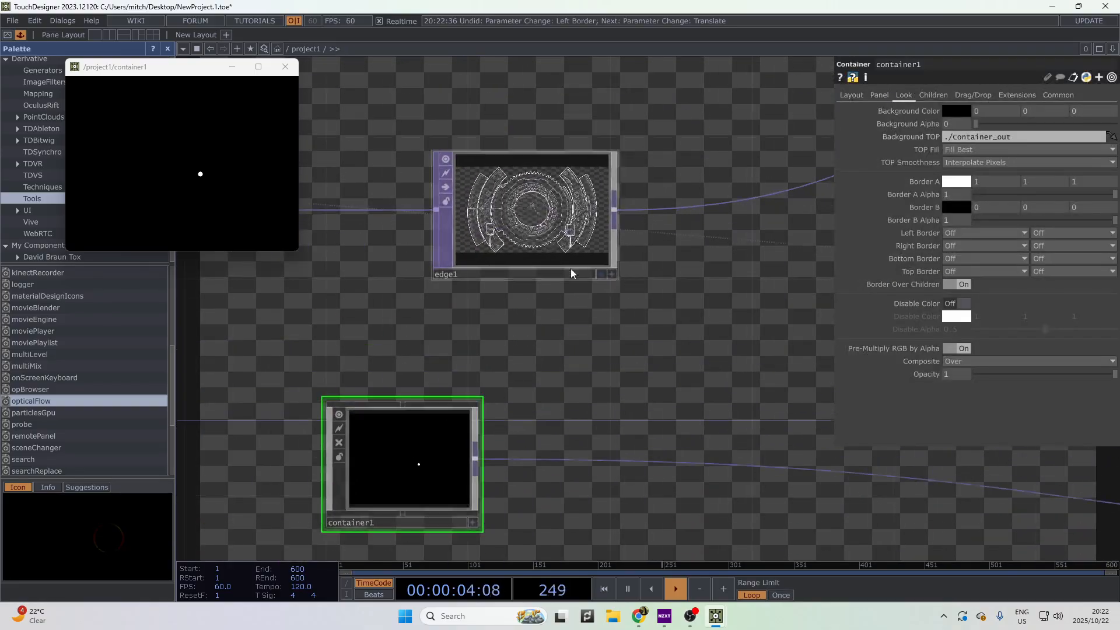
left_click_drag(775, 368, 515, 390)
scroll(515, 390, "down", 2)
left_click_drag(782, 495, 385, 362)
scroll(402, 299, "down", 4)
scroll(409, 300, "up", 4)
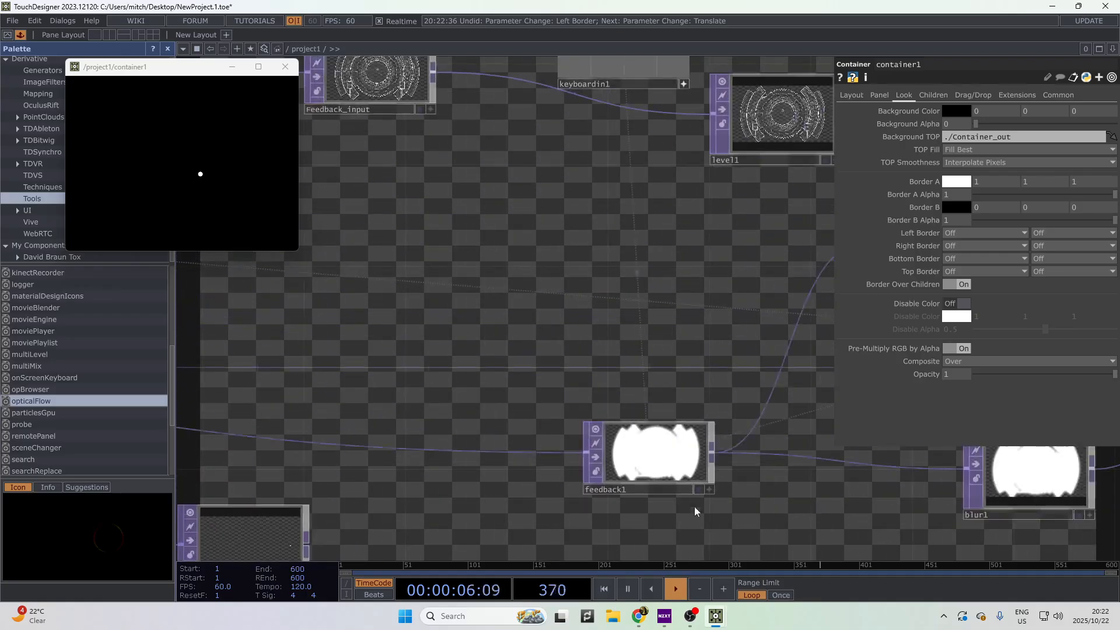
left_click_drag(726, 528, 614, 470)
- Repeatedly clear the feedback mask with the 1 key while painting in the preview window
key("1")
left_click(213, 181)
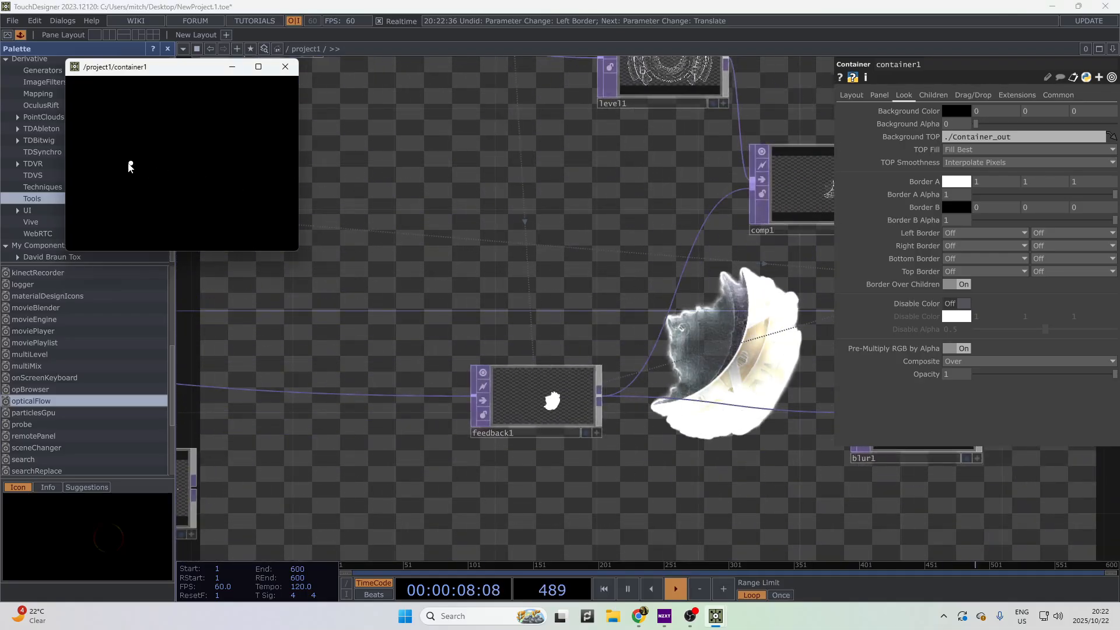
key("1")
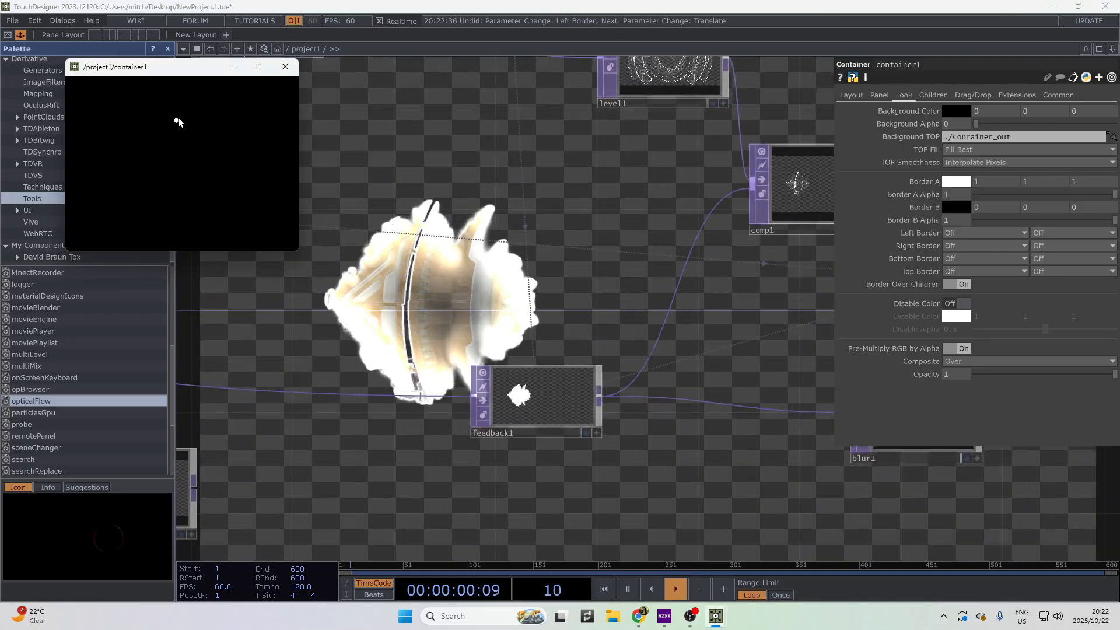
key("1")
key("1")
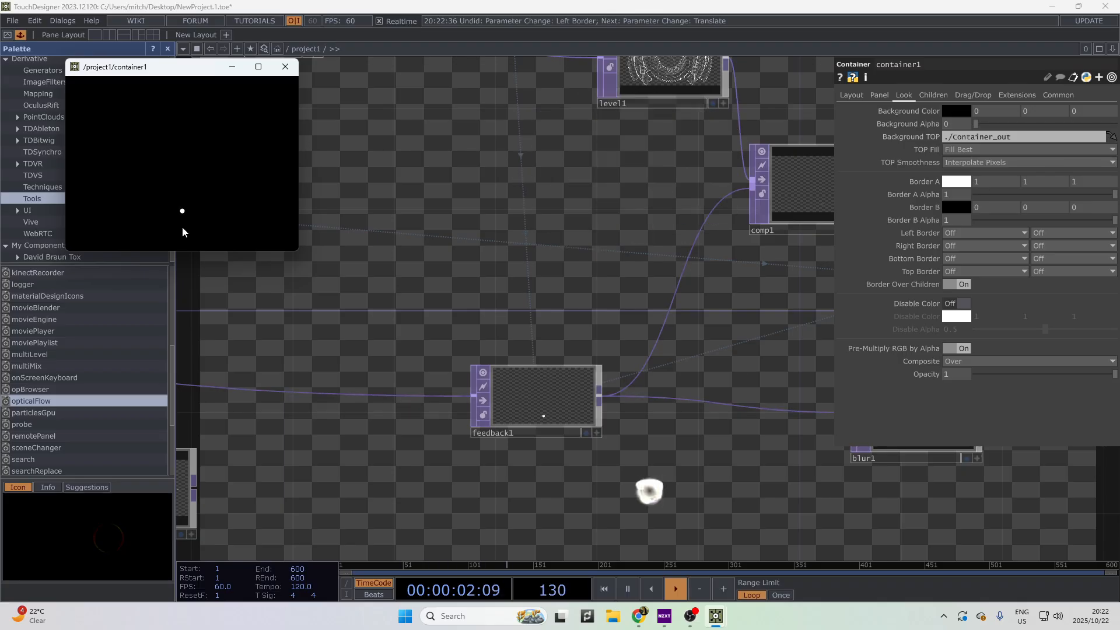
key("1")
key("1")
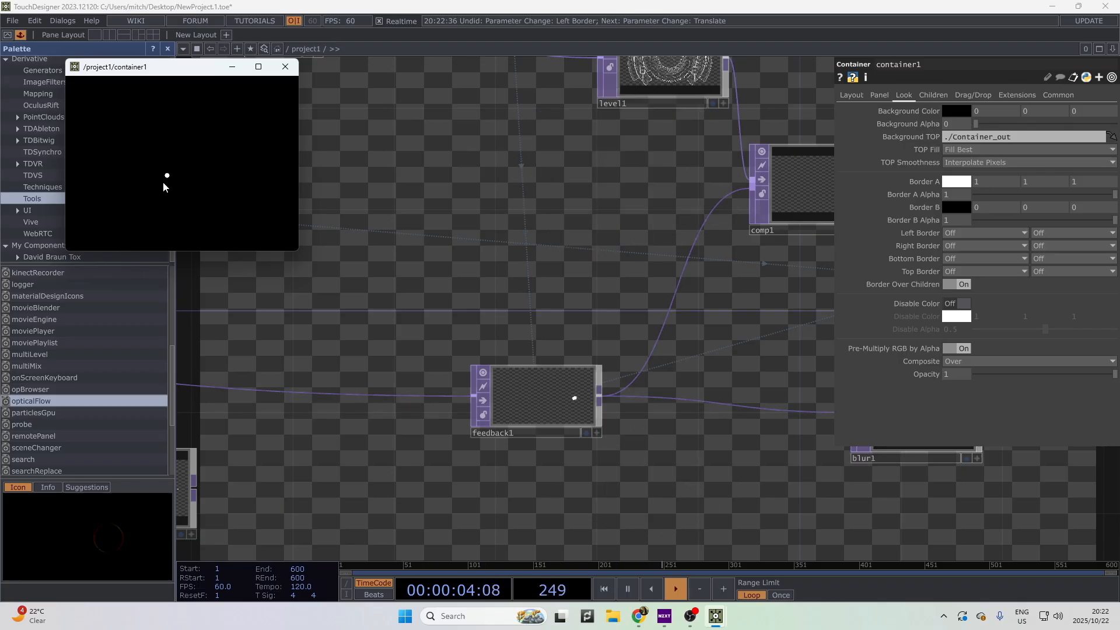
key("1")
key("1")
key("1")
key("1")
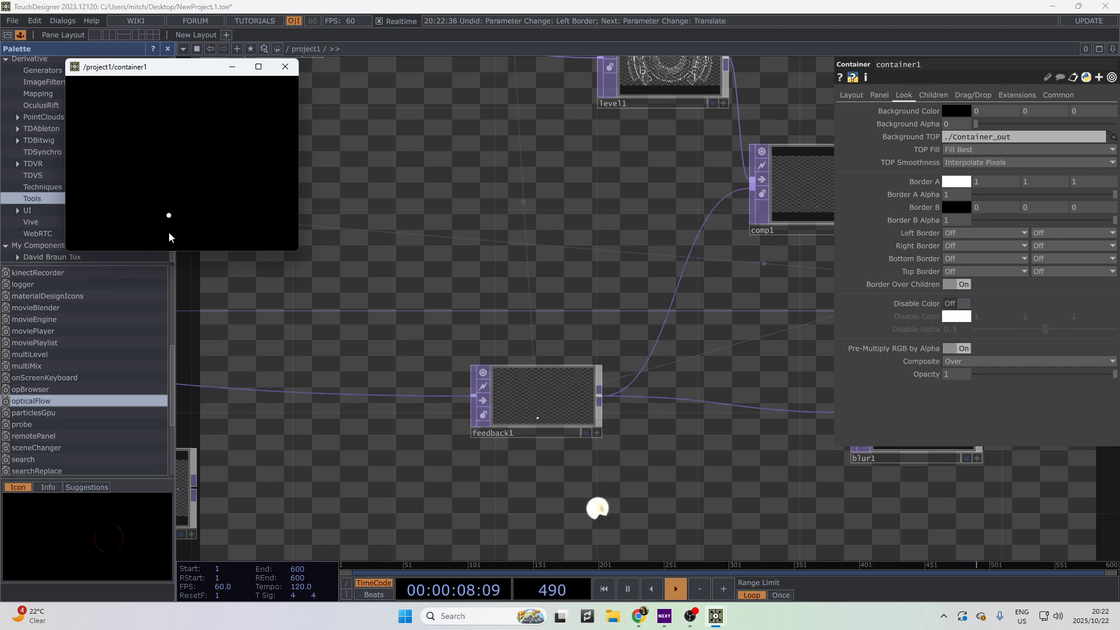
- Select transform1 next to feedback1
left_click_drag(616, 423, 829, 425)
left_click_drag(399, 540, 564, 455)
left_click(533, 430)
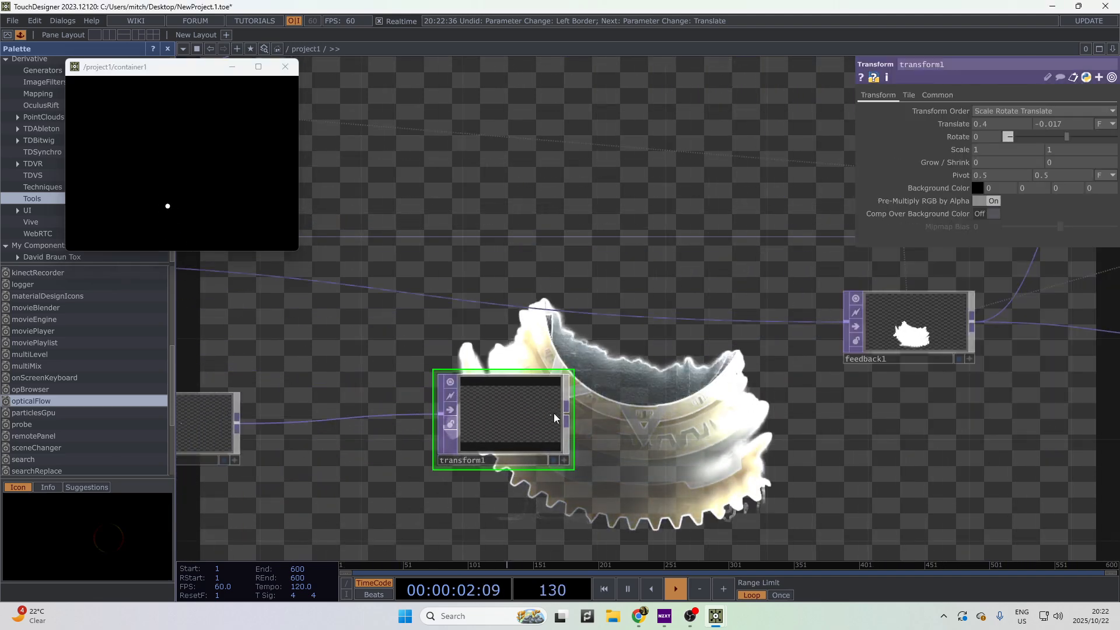
- Remove the circle generator and transform1 with Delete
left_click_drag(222, 411, 391, 394)
key("Delete")
left_click(703, 413)
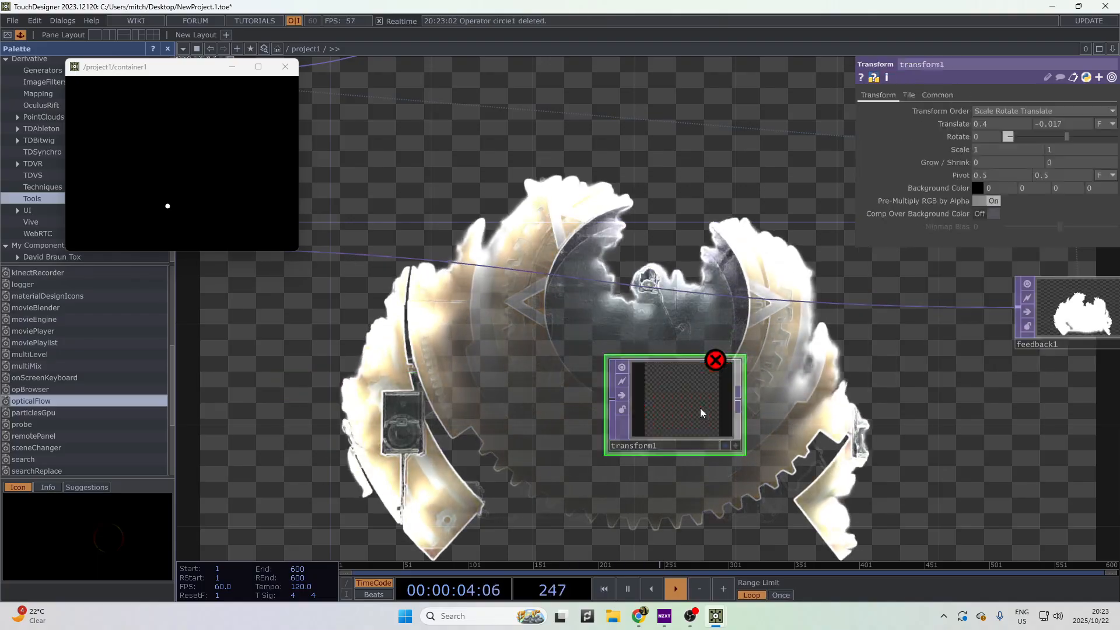
key("Delete")
scroll(750, 427, "down", 4)
scroll(421, 342, "up", 5)
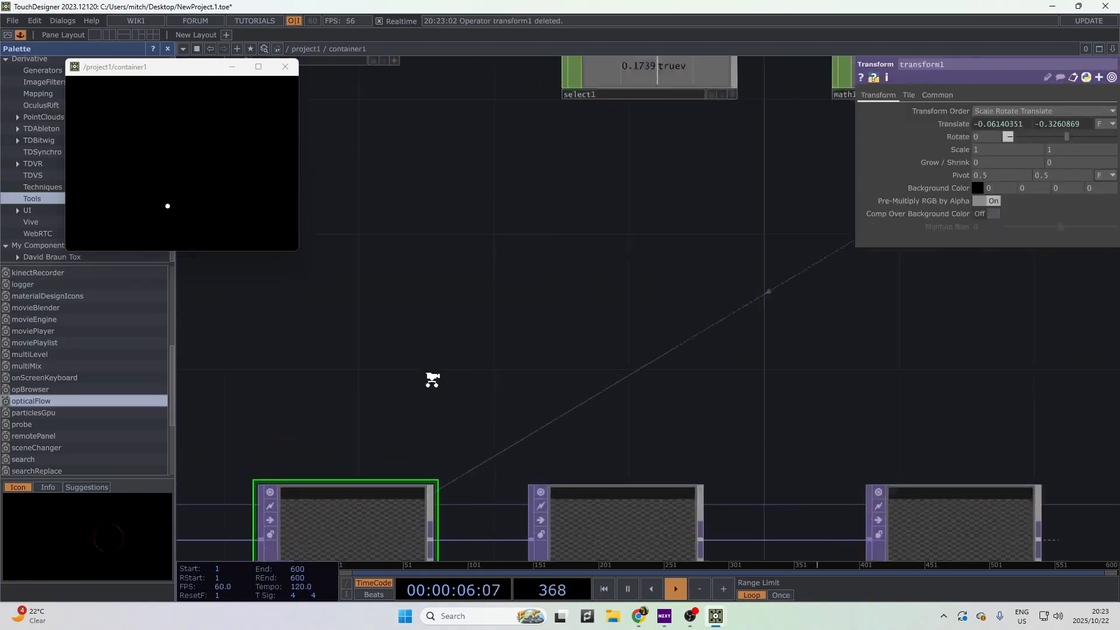
- Centre transform1, Container_out and out1 in container1's network
left_click_drag(430, 380, 543, 504)
scroll(539, 467, "down", 2)
left_click_drag(546, 242, 572, 93)
scroll(429, 361, "down", 3)
left_click_drag(431, 441, 518, 440)
scroll(535, 375, "up", 3)
scroll(535, 376, "up", 5)
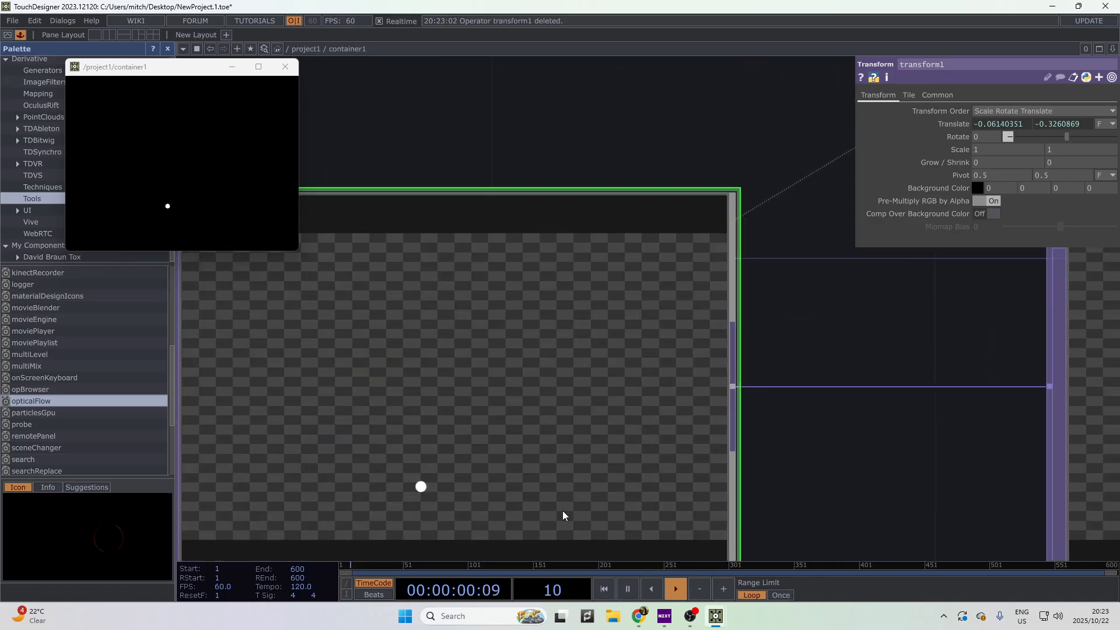
left_click_drag(912, 435, 1034, 336)
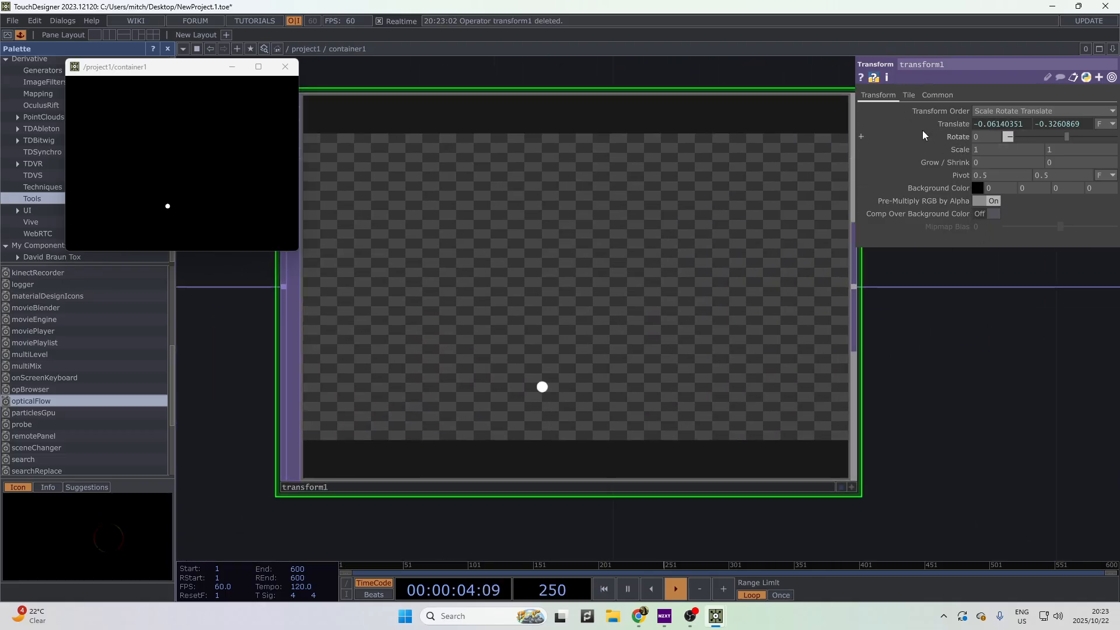
- Select circle1 and reduce its Radius to 0.001
scroll(469, 306, "down", 5)
left_click_drag(404, 448, 739, 413)
left_click(413, 256)
scroll(616, 215, "up", 1)
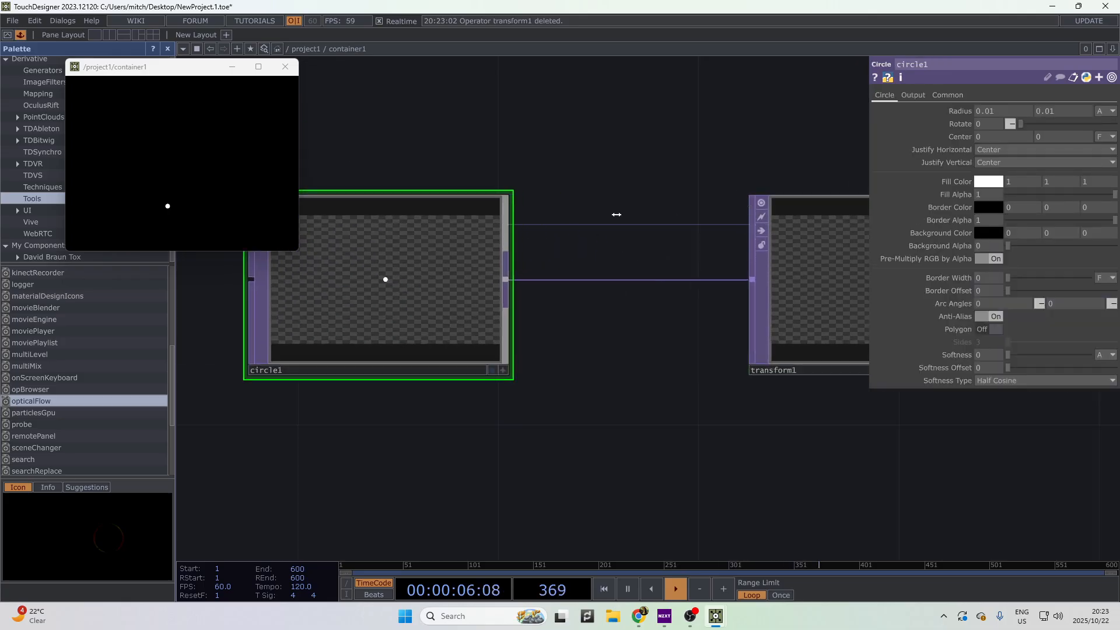
scroll(617, 215, "up", 1)
left_click_drag(616, 215, 702, 250)
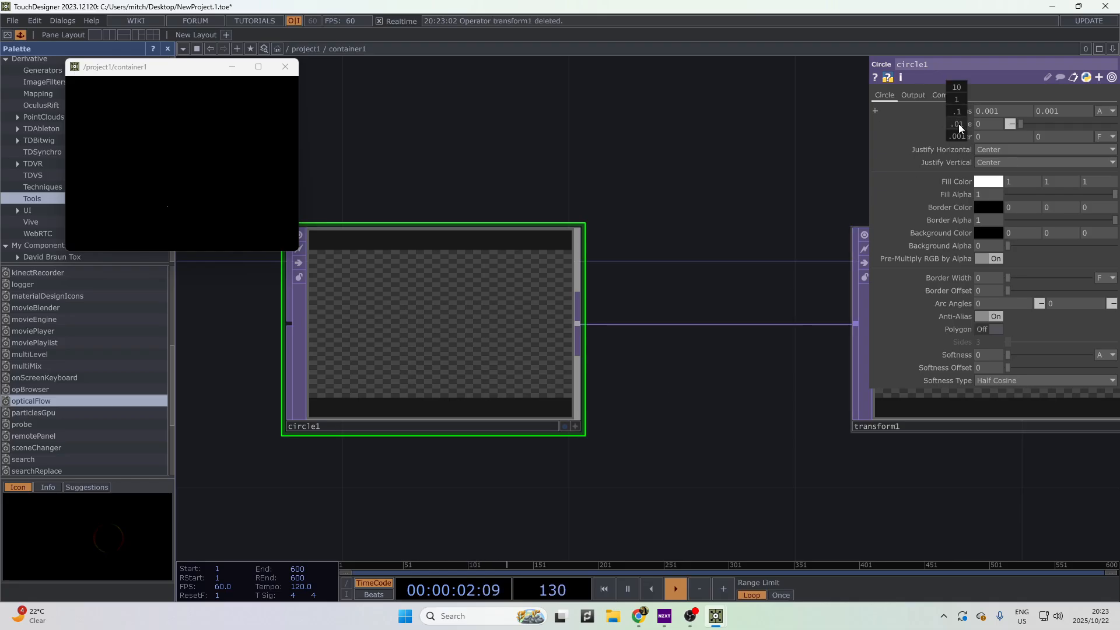
scroll(768, 450, "down", 8)
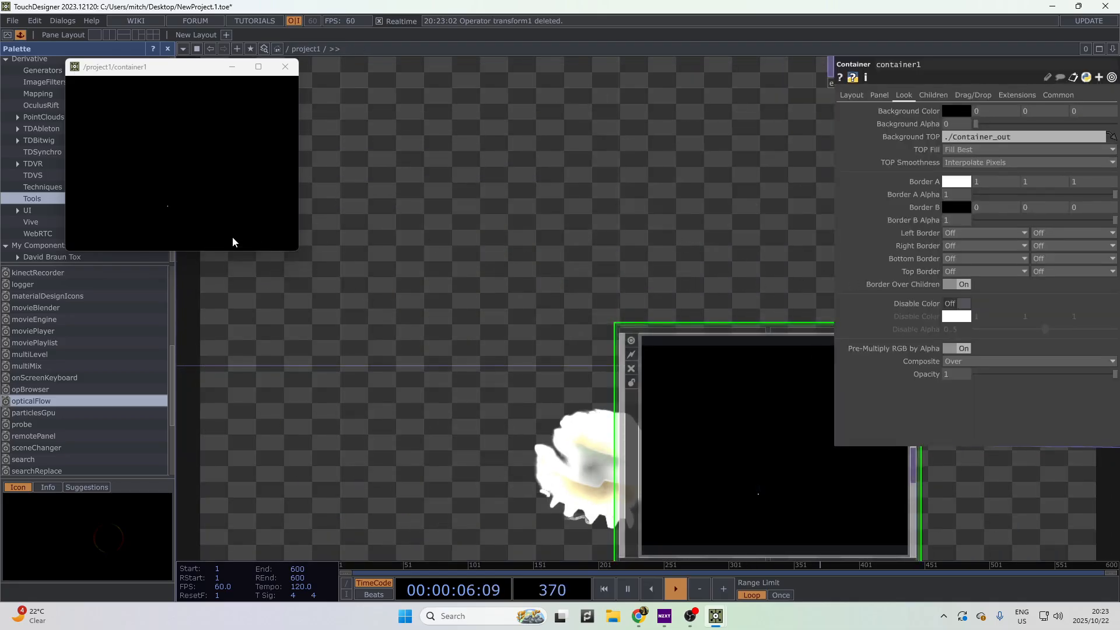
- Paint in the preview window to reveal parts of the gear image
left_click(244, 163)
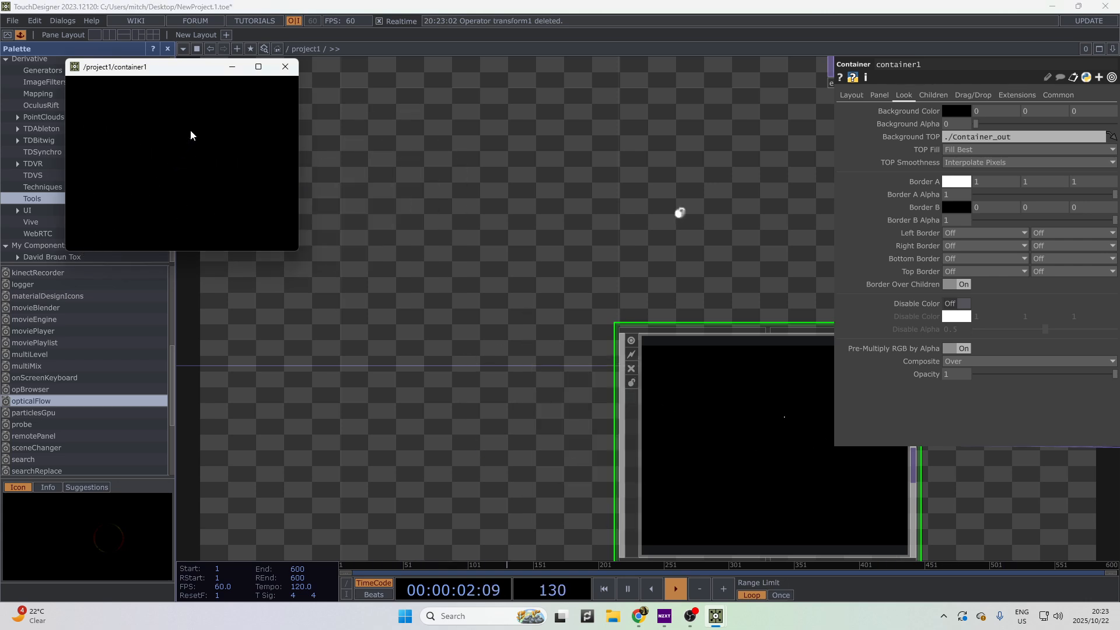
scroll(649, 236, "down", 7)
left_click_drag(515, 388, 390, 356)
scroll(403, 359, "down", 3)
scroll(760, 381, "down", 1)
left_click_drag(817, 399, 373, 548)
- Pan the enlarged project1 network toward null1 and edge1
scroll(760, 381, "down", 4)
scroll(442, 304, "up", 2)
scroll(442, 304, "up", 5)
left_click_drag(610, 460, 376, 365)
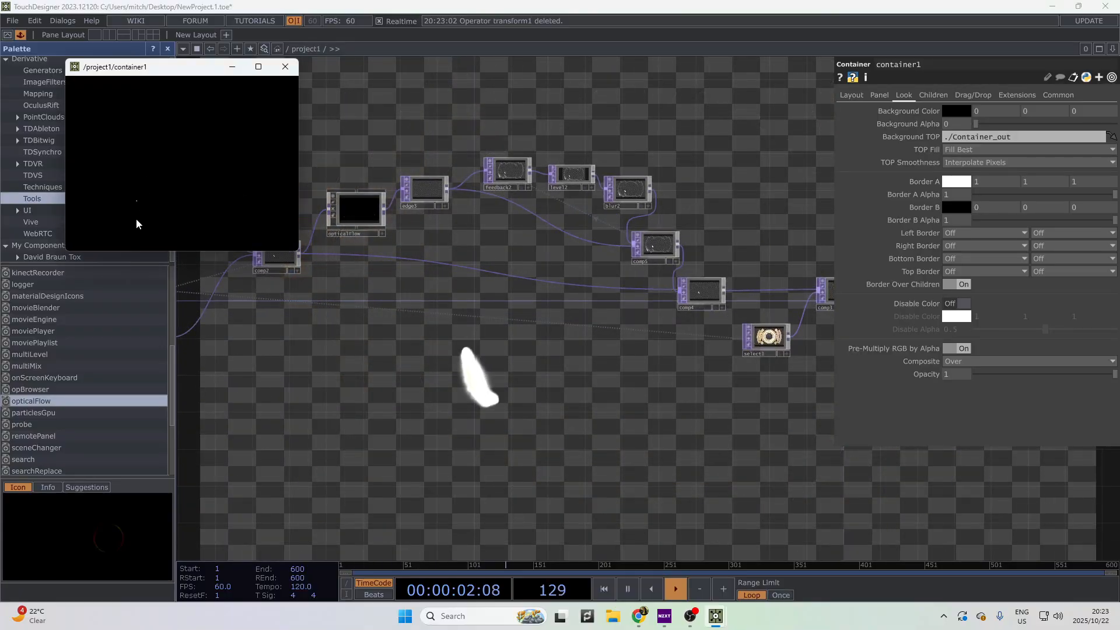
scroll(486, 501, "down", 7)
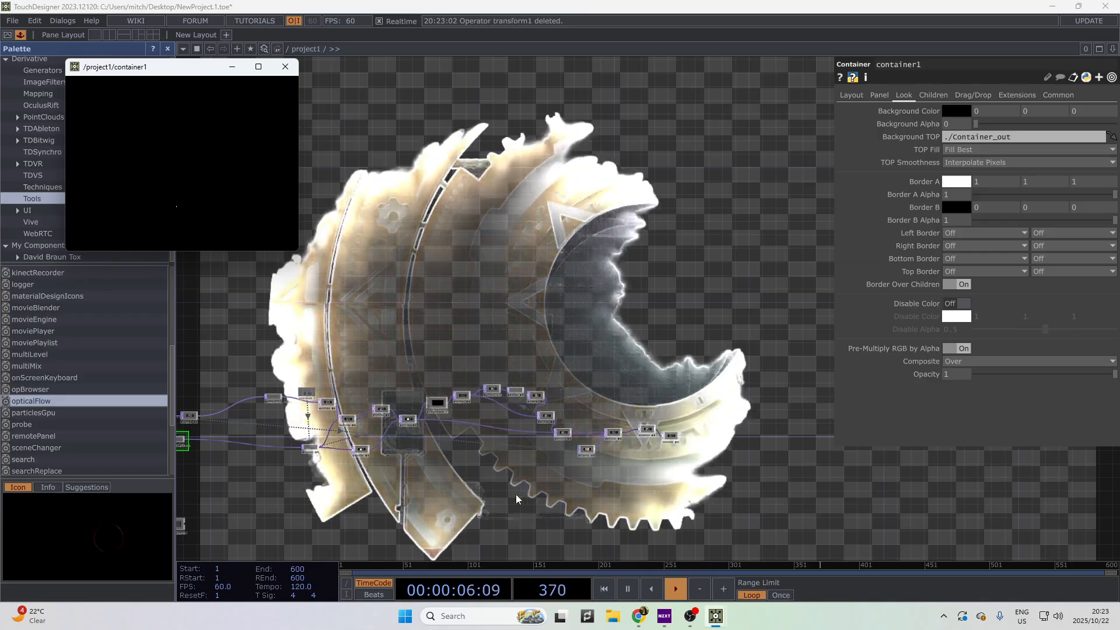
left_click_drag(747, 447, 1030, 405)
left_click_drag(502, 408, 840, 338)
- Bring Feedback_input, level1, feedback1 and blur1 into view
scroll(758, 321, "up", 13)
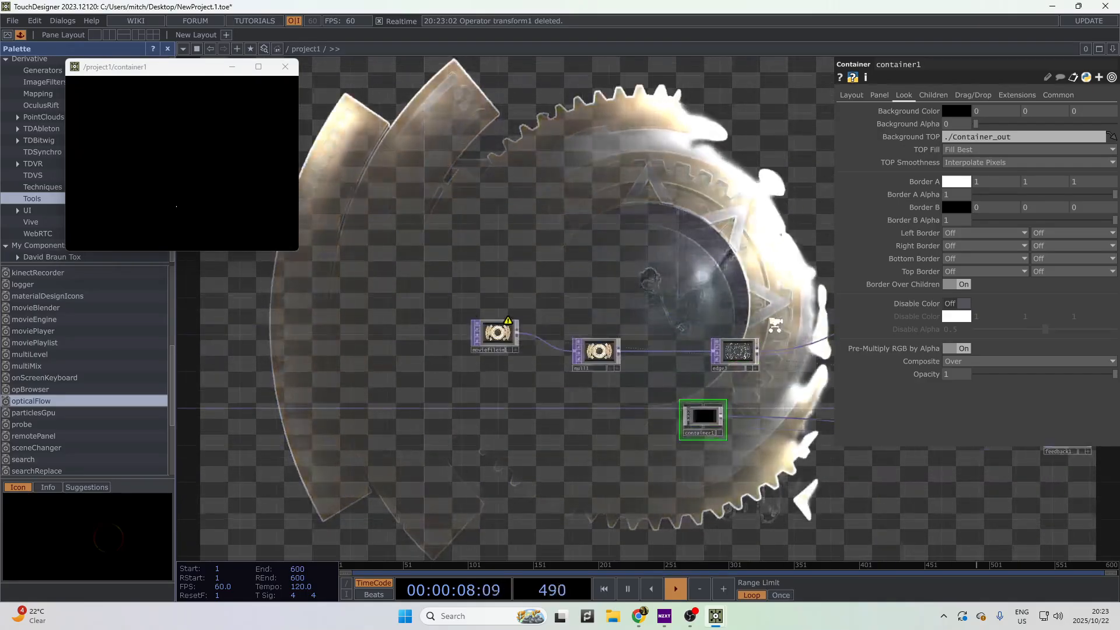
scroll(737, 315, "up", 1)
left_click_drag(737, 315, 509, 287)
scroll(613, 374, "down", 6)
left_click_drag(706, 382, 502, 407)
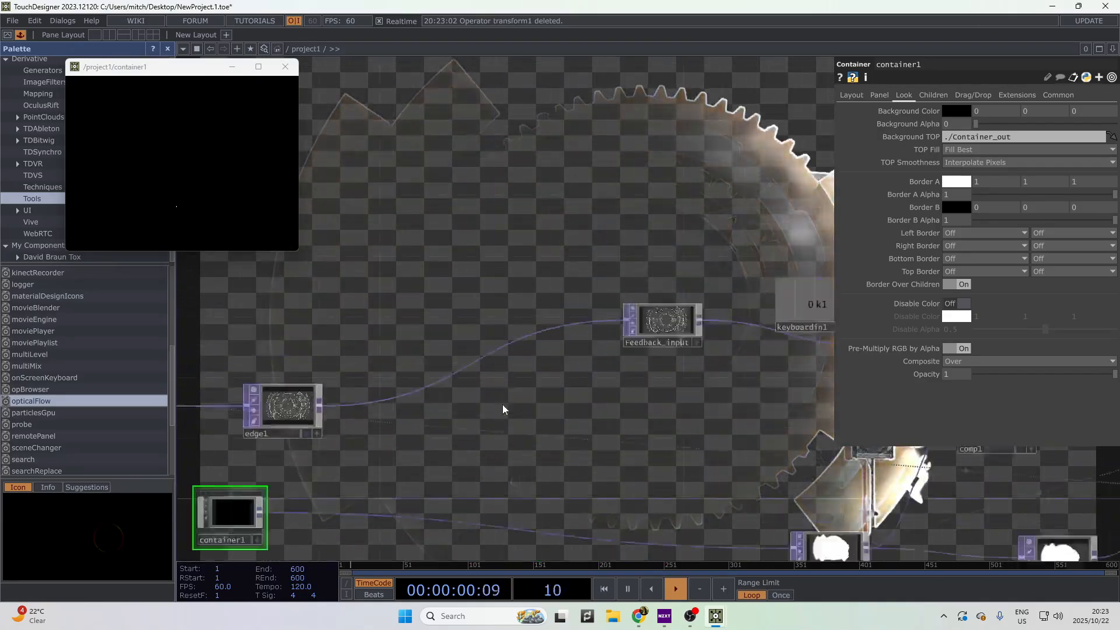
scroll(408, 391, "down", 1)
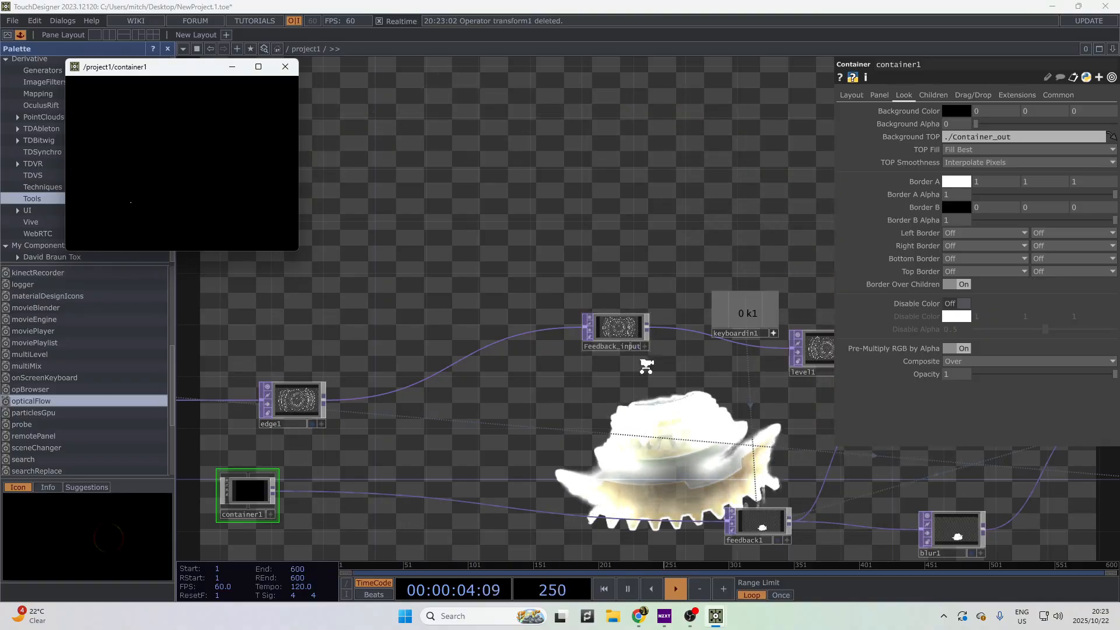
- Zoom in and out to look over the project1 nodes
scroll(641, 368, "down", 5)
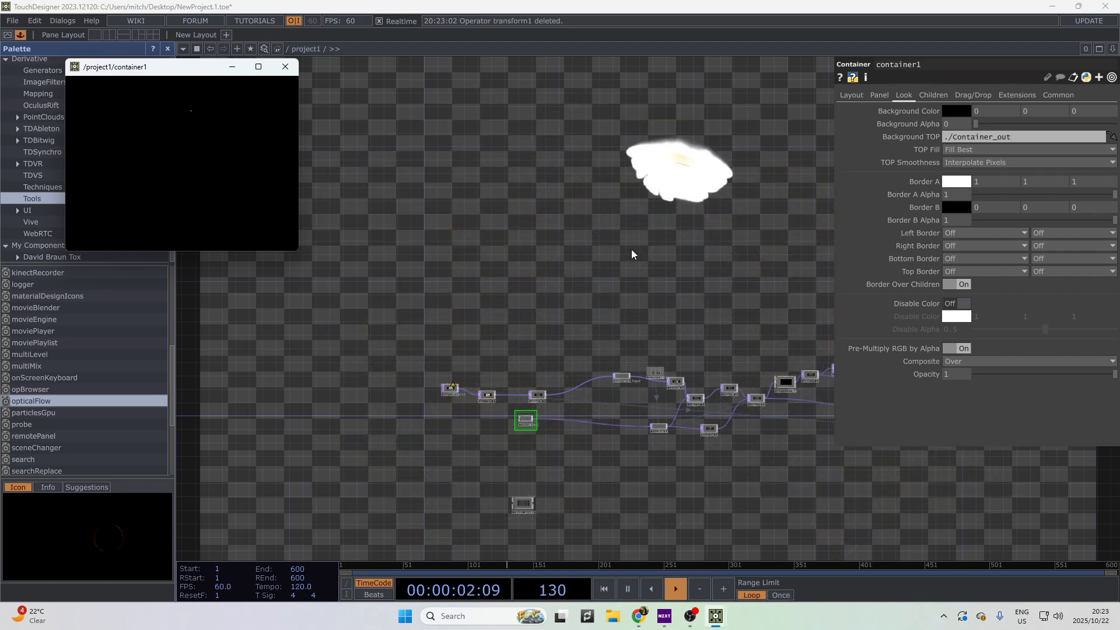
scroll(618, 303, "down", 3)
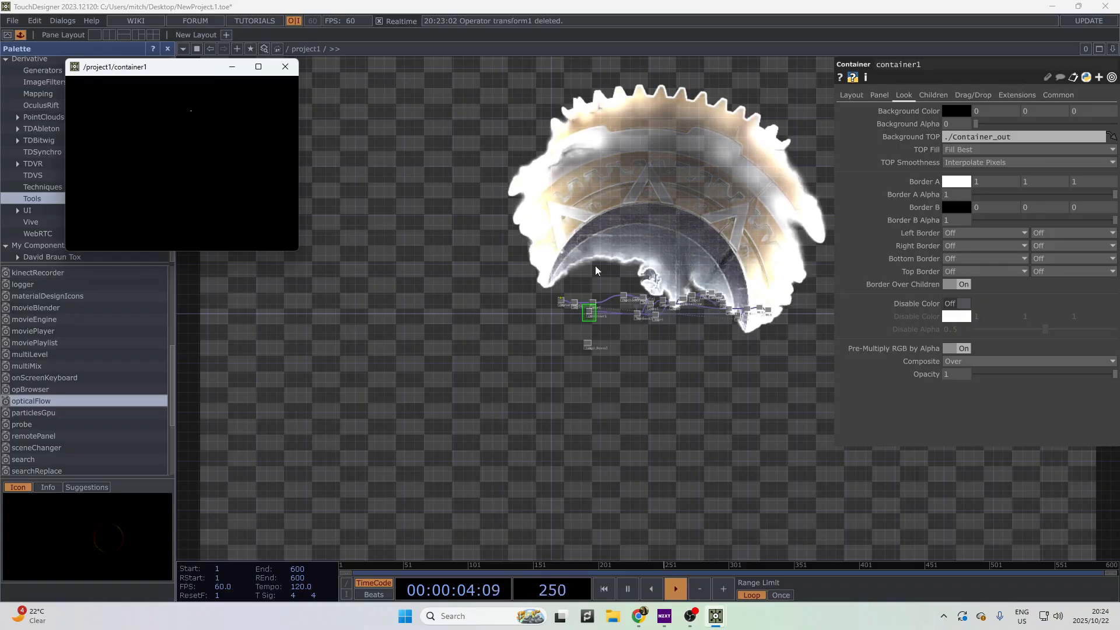
scroll(698, 540, "up", 5)
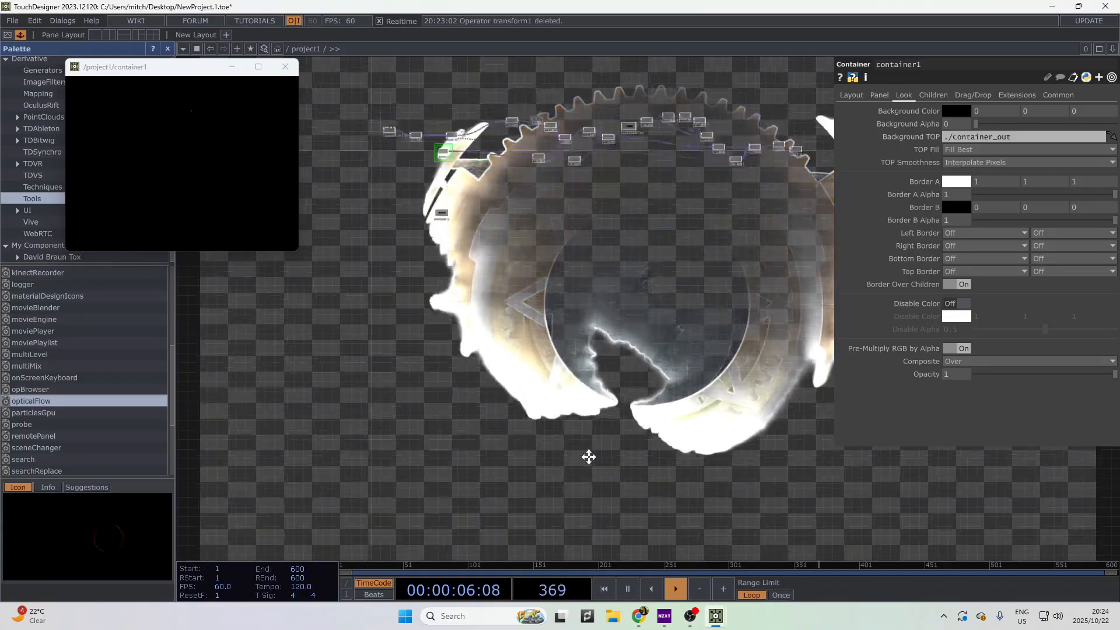
scroll(560, 291, "up", 4)
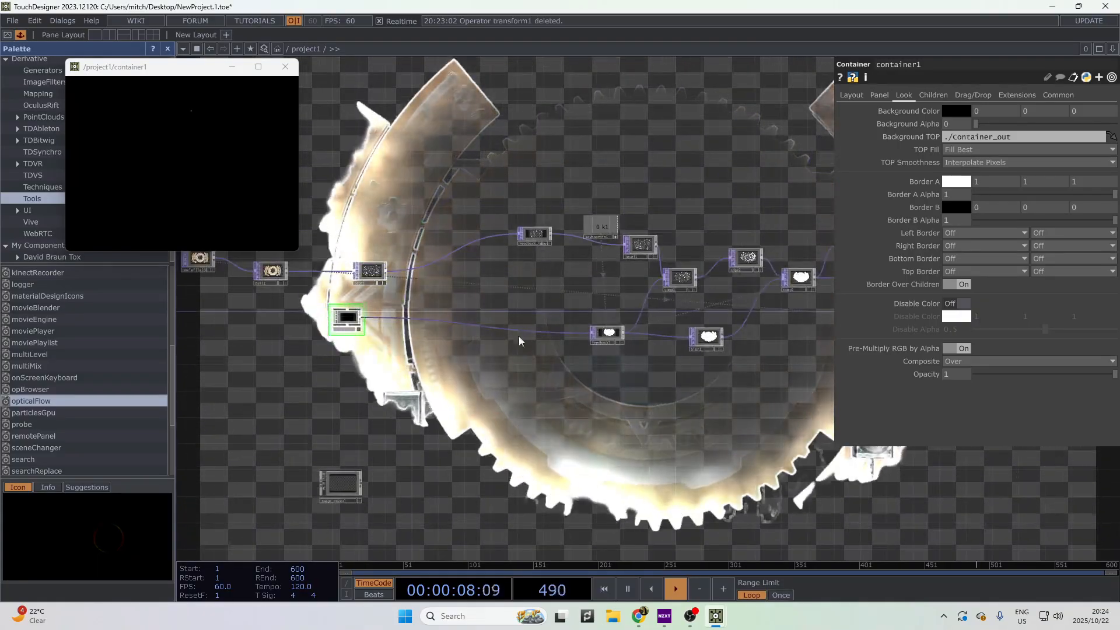
scroll(576, 337, "up", 1)
scroll(627, 332, "up", 4)
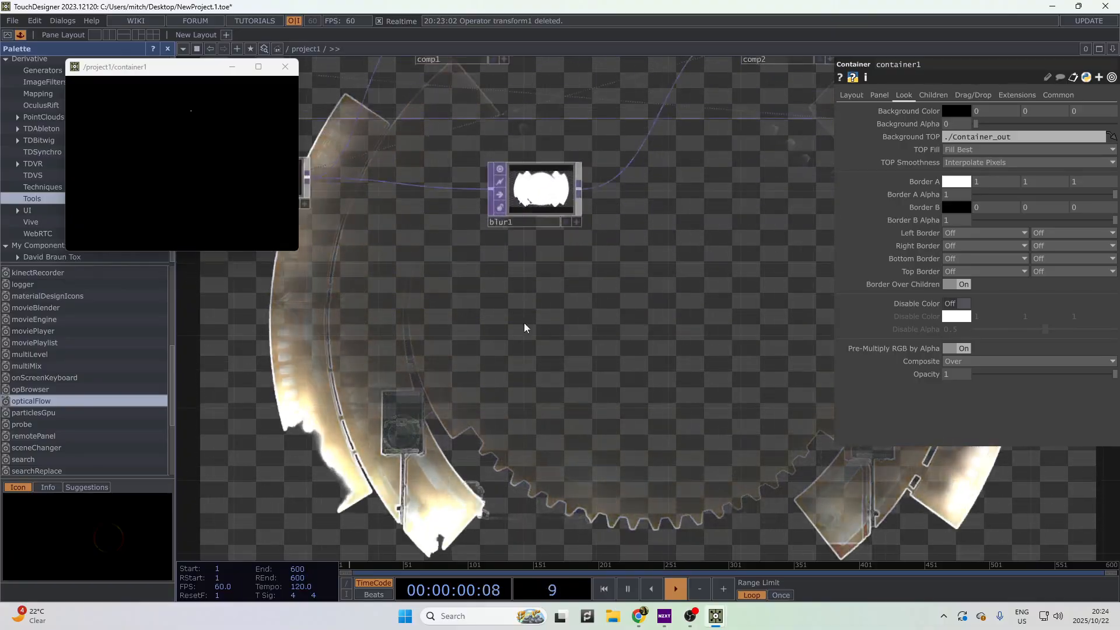
left_click_drag(507, 303, 627, 380)
left_click_drag(448, 379, 668, 396)
- Centre container1 and zoom back into its network
scroll(626, 373, "down", 5)
left_click_drag(502, 368, 569, 401)
scroll(327, 362, "up", 8)
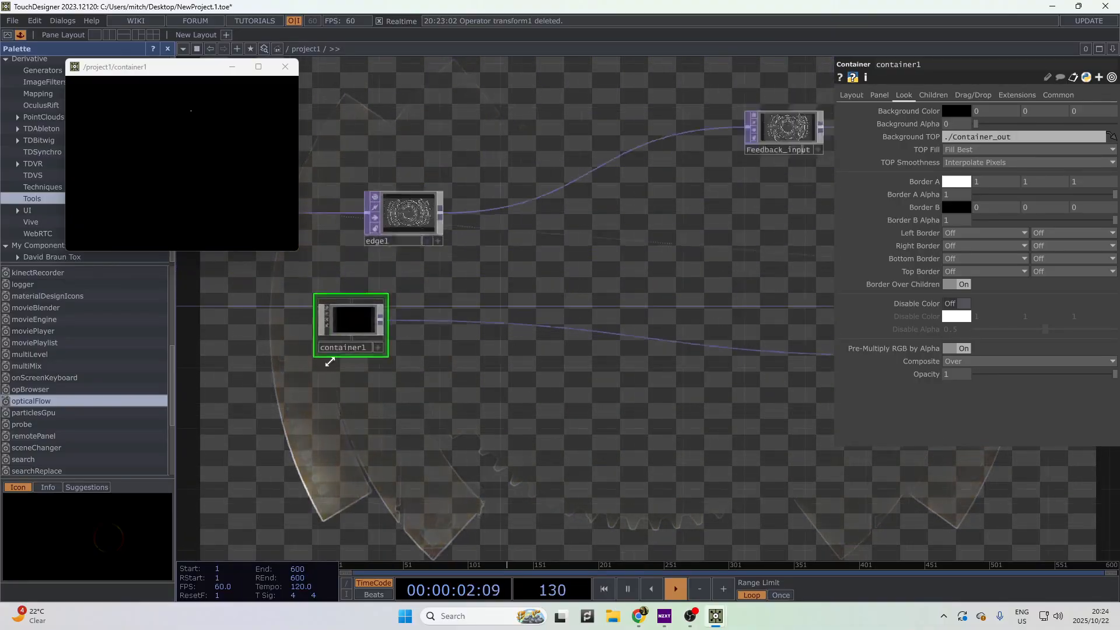
left_click_drag(239, 306, 335, 327)
scroll(377, 334, "up", 1)
scroll(456, 347, "up", 2)
- Add an In operator inside container1 from the OP Create Dialog
left_click_drag(361, 502, 502, 339)
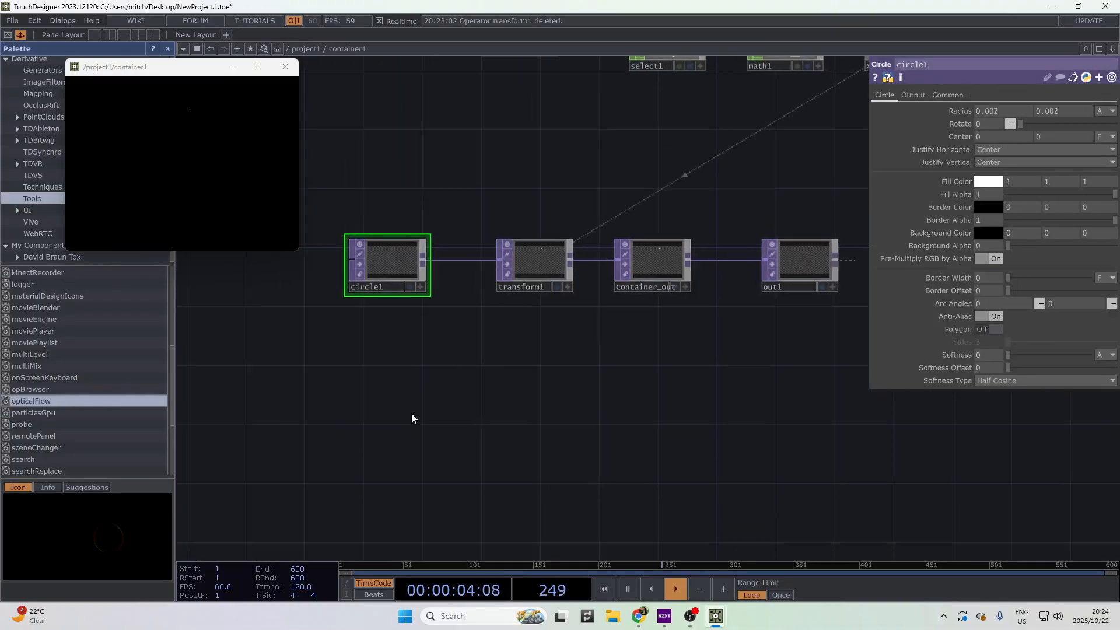
right_click(412, 411)
left_click(456, 224)
type("in")
key("Return")
left_click(467, 407)
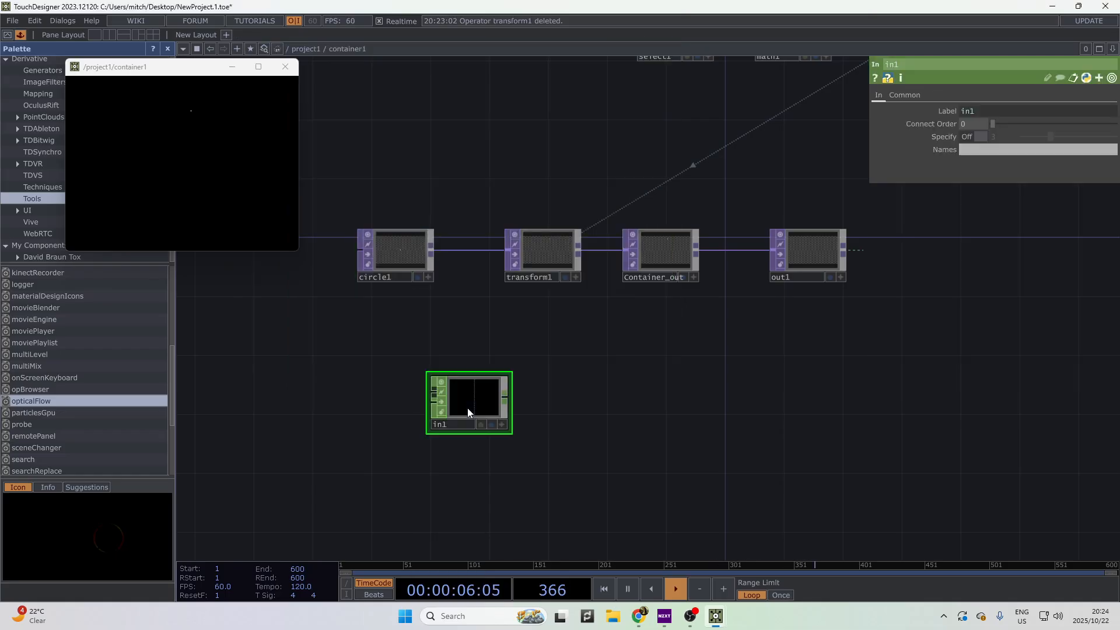
- Delete the wrong-type in1 operator inside container1
scroll(607, 458, "down", 1)
left_click_drag(568, 438, 667, 424)
scroll(670, 420, "down", 12)
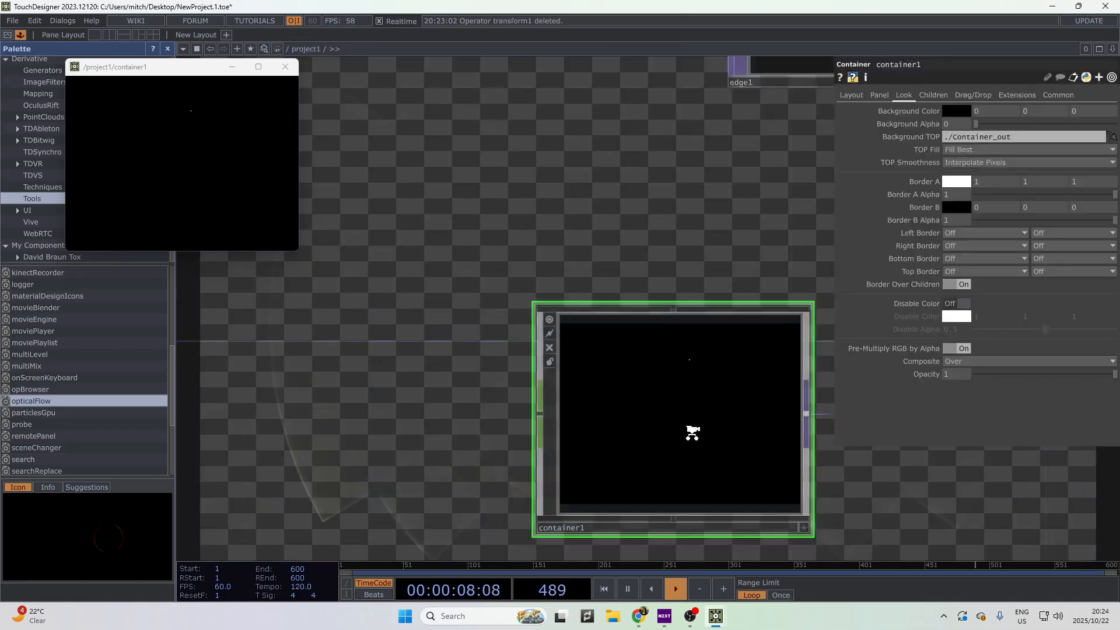
left_click_drag(531, 431, 491, 422)
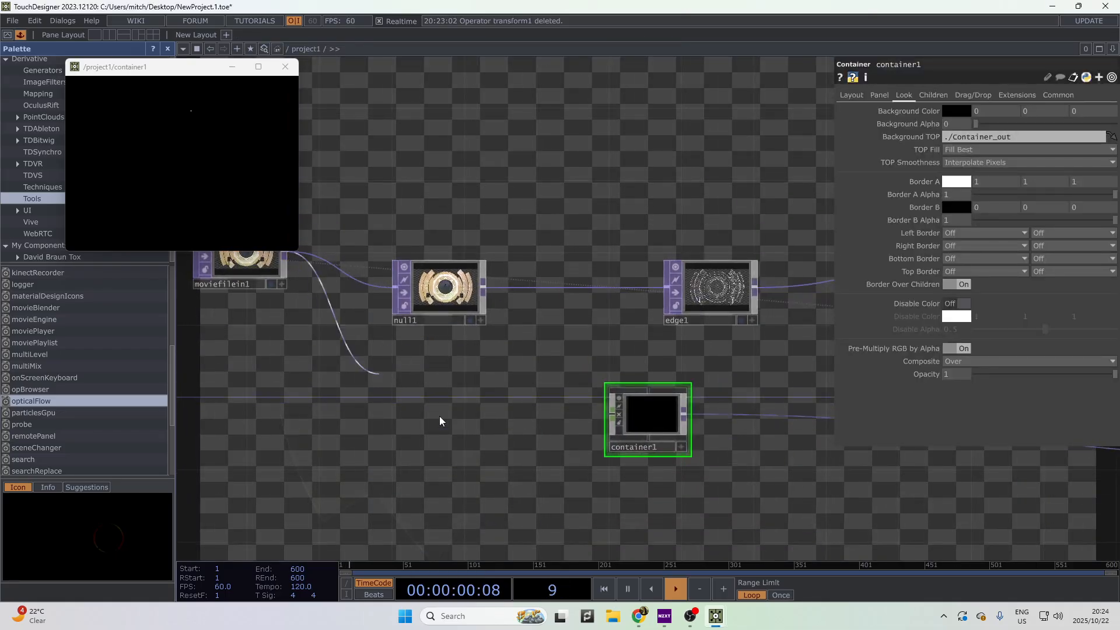
key("i")
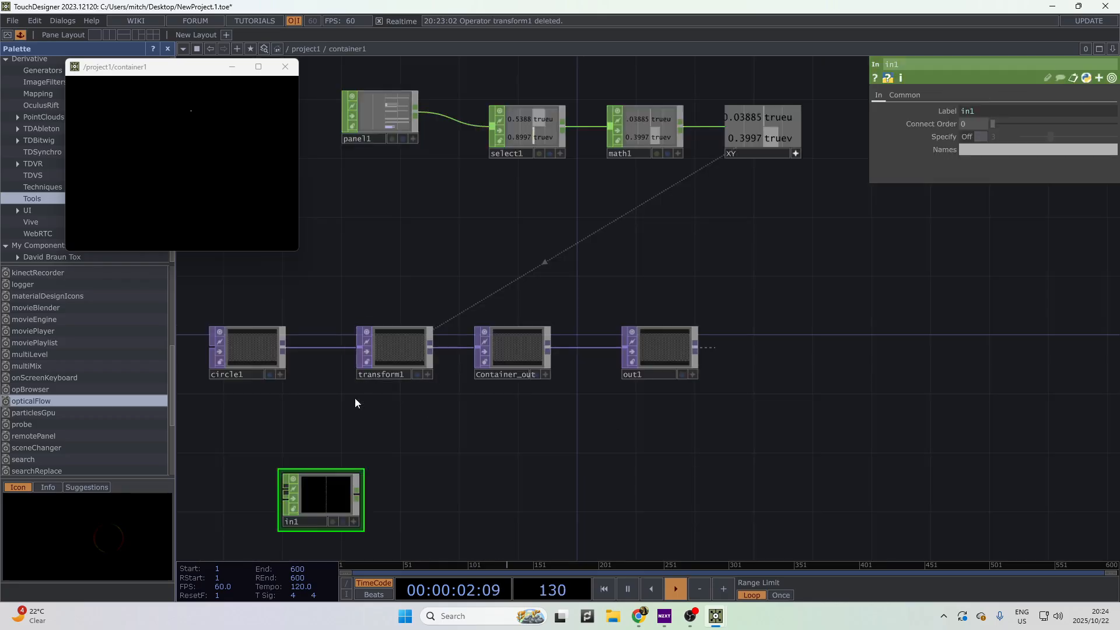
key("Delete")
- Create an In TOP inside container1
right_click(343, 222)
left_click(363, 227)
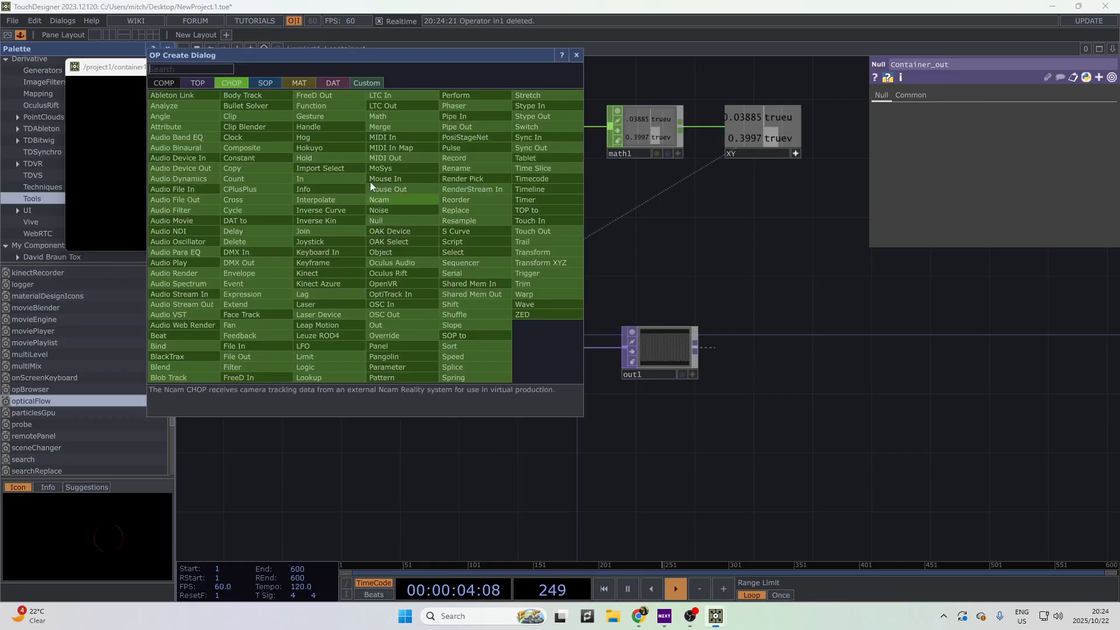
left_click(210, 86)
type("in")
key("Return")
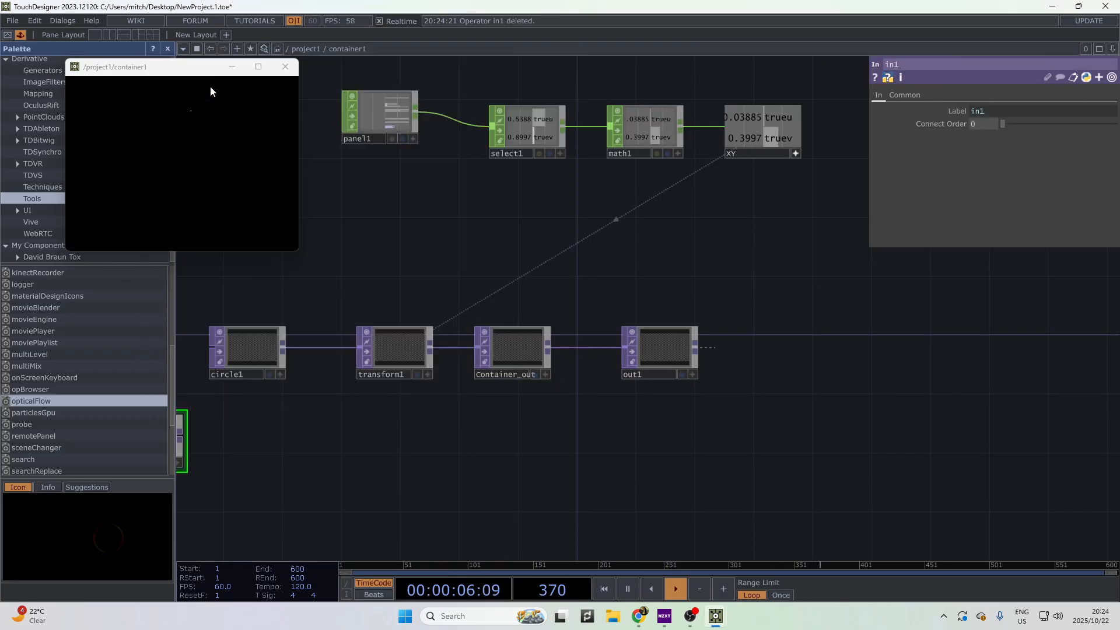
left_click_drag(461, 466, 513, 465)
- Add a Composite TOP after in1 and wire Container_out into comp1
right_click(372, 455)
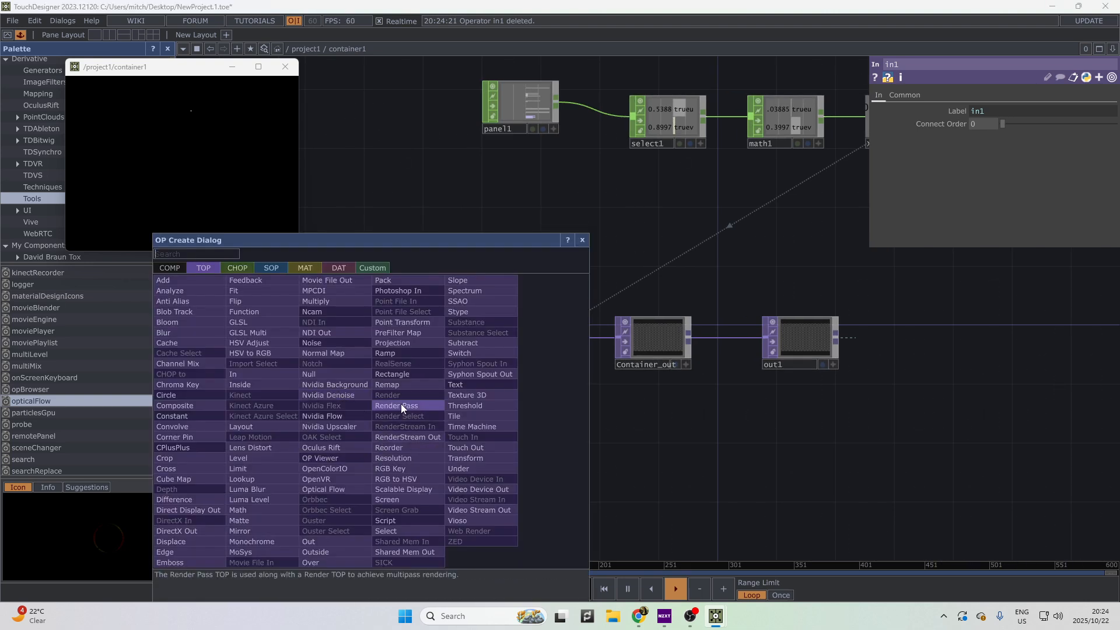
type("comp")
key("Return")
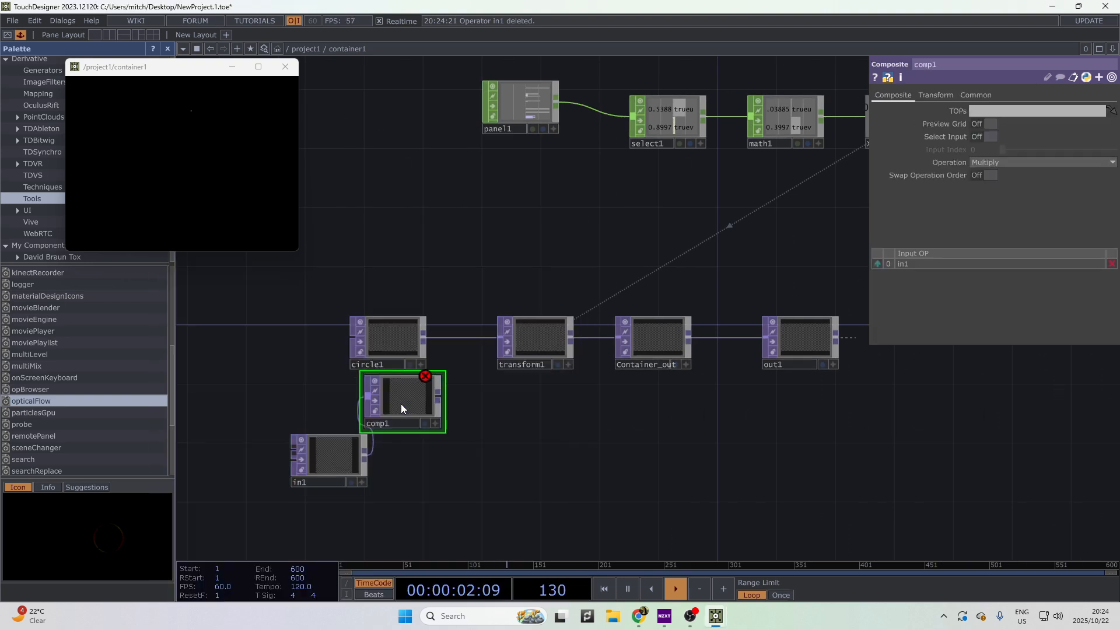
left_click(622, 465)
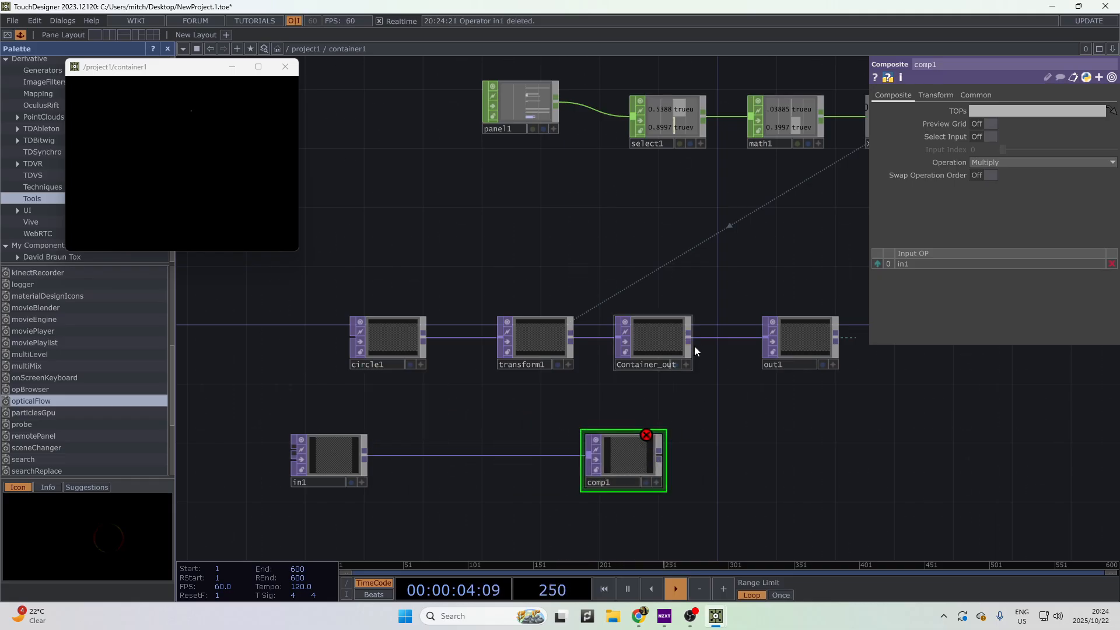
left_click_drag(577, 457, 584, 457)
left_click_drag(670, 465, 636, 462)
- Set comp1's operation to Add
left_click(1008, 164)
left_click(990, 175)
left_click_drag(737, 422, 609, 416)
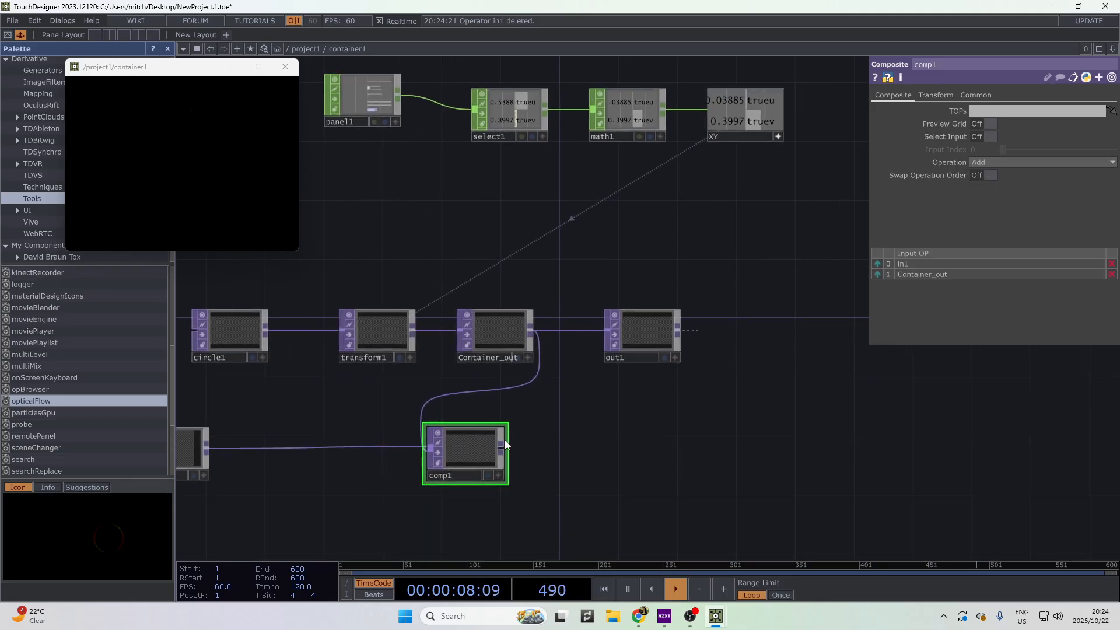
- Add a Null after comp1's output and place it beside comp1
right_click(509, 449)
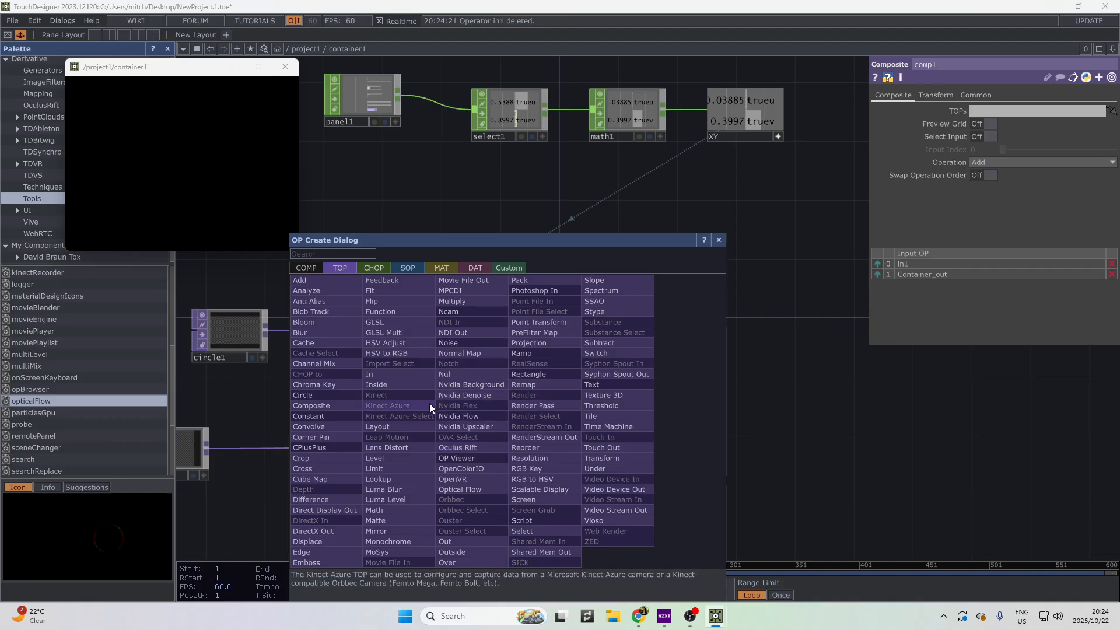
left_click(934, 491)
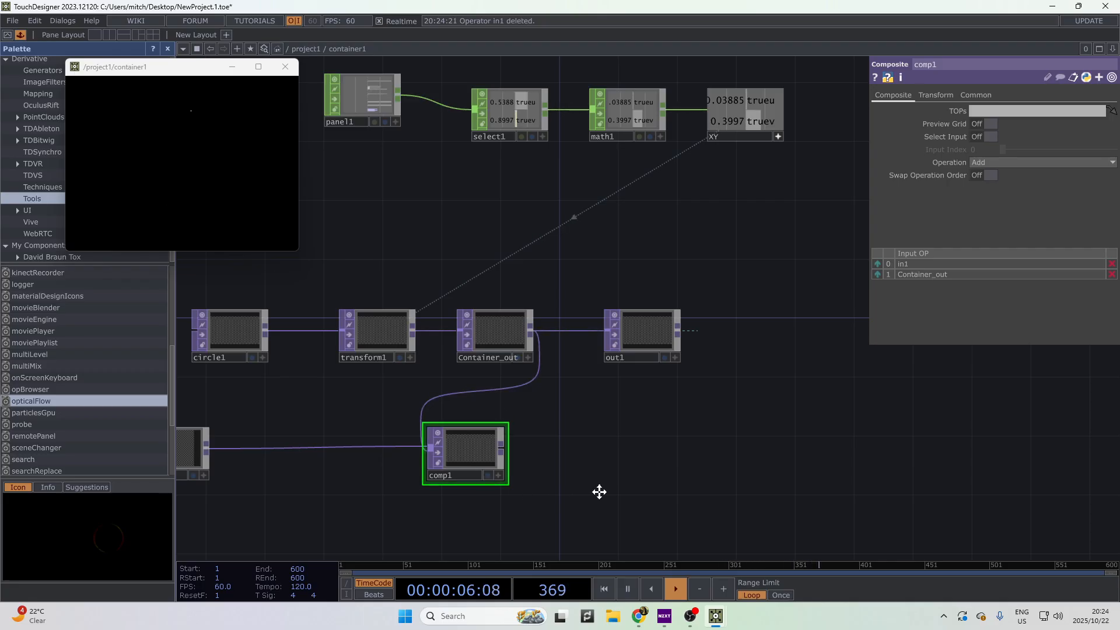
left_click_drag(599, 491, 685, 477)
left_click_drag(624, 426, 555, 408)
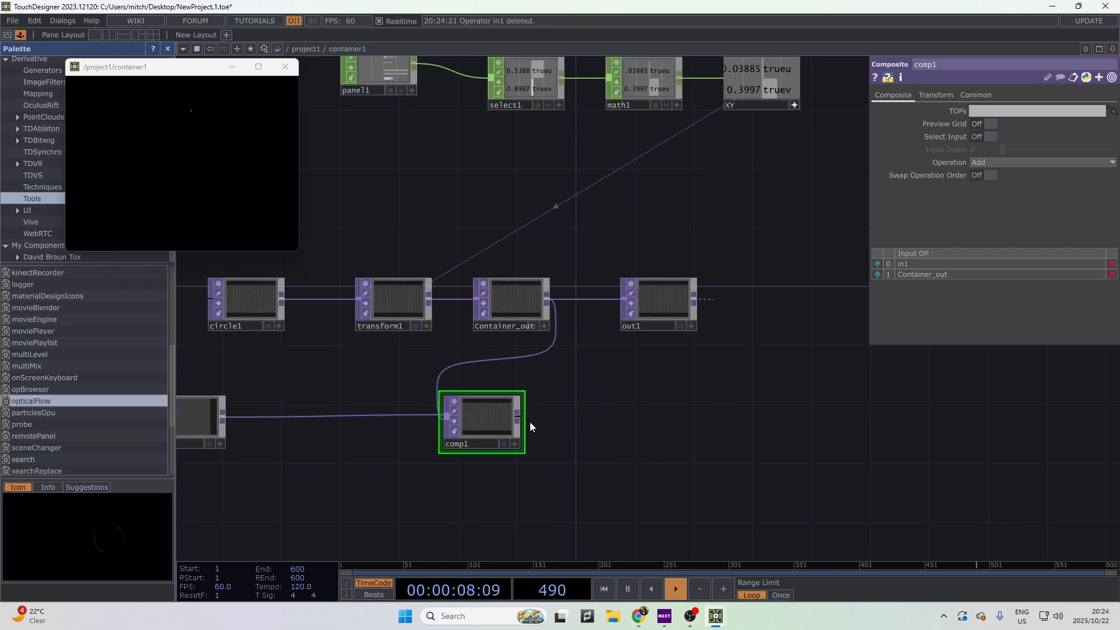
right_click(529, 418)
left_click(525, 419)
right_click(525, 417)
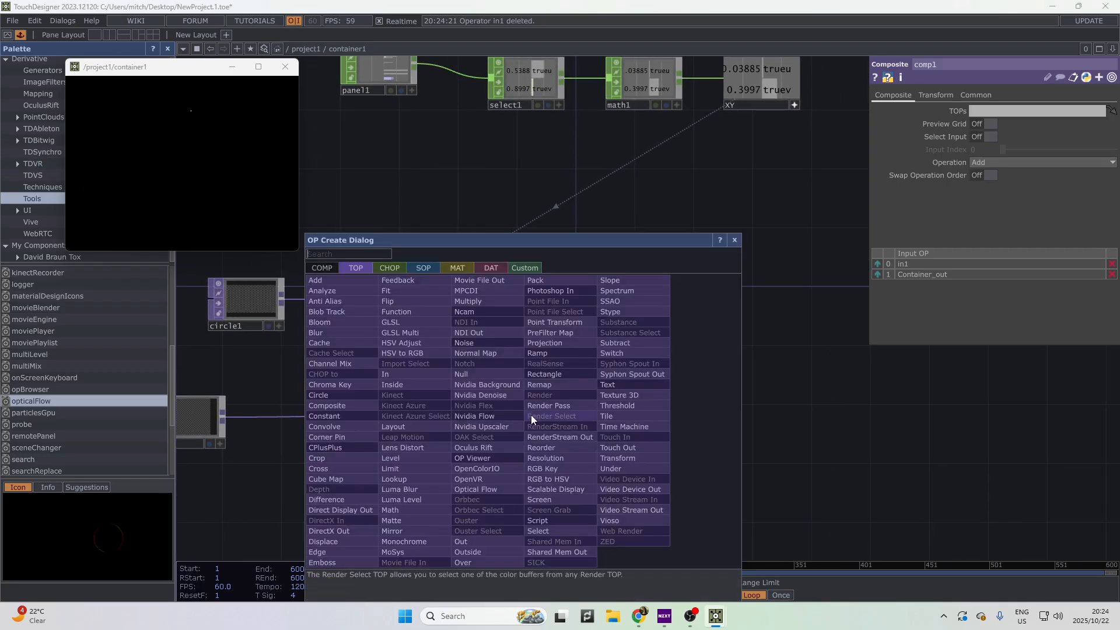
left_click(469, 385)
left_click(646, 419)
key("u")
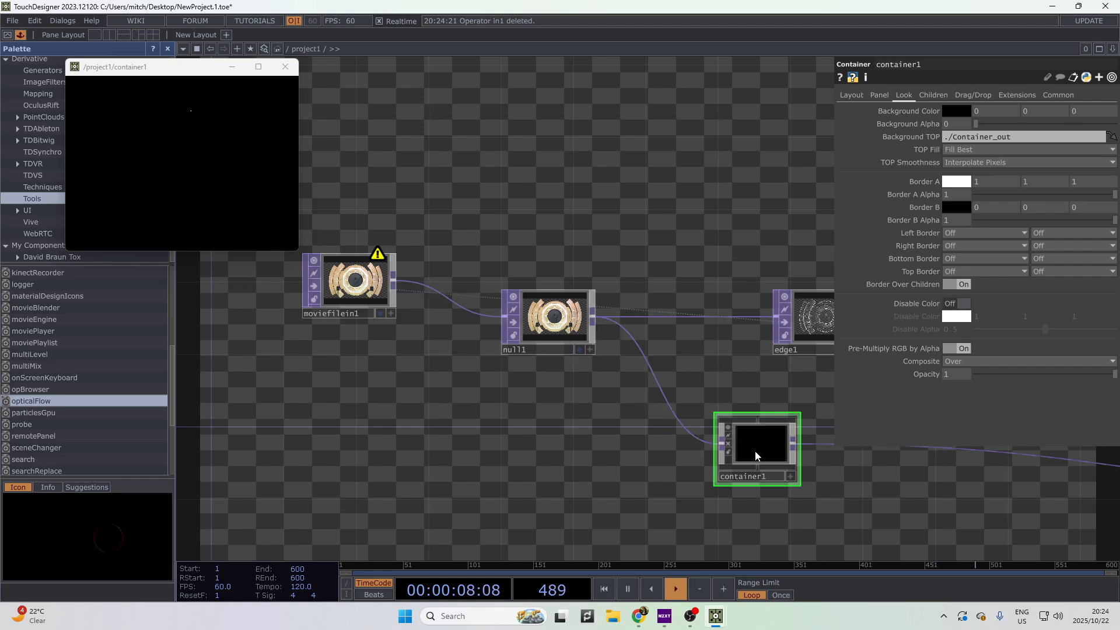
- Rename the null1 following comp1 inside container1 to Container
key("i")
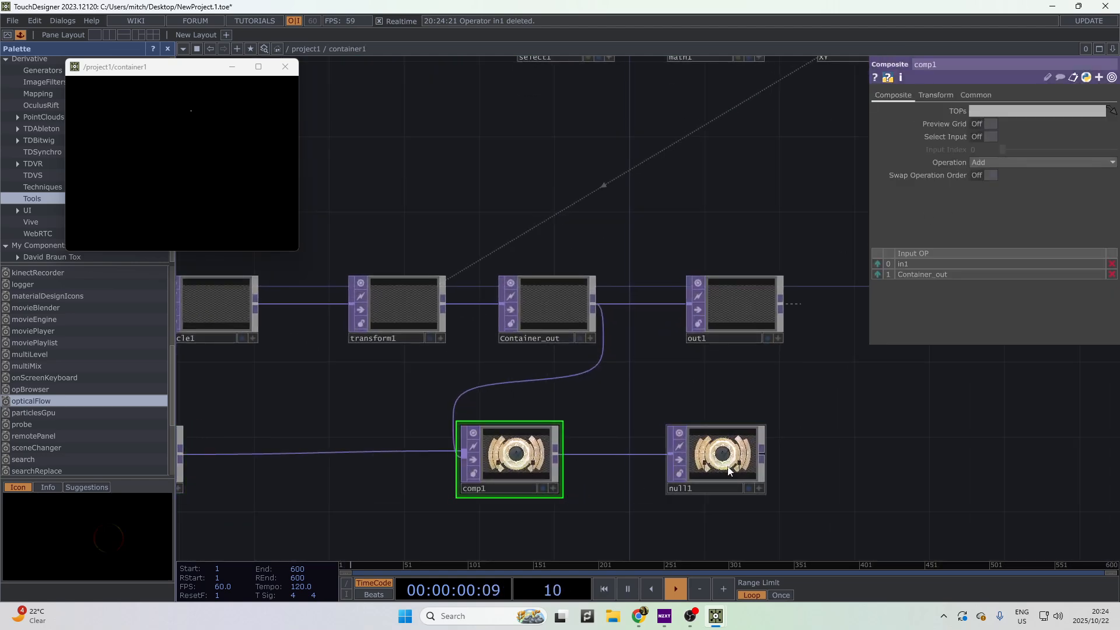
left_click(726, 476)
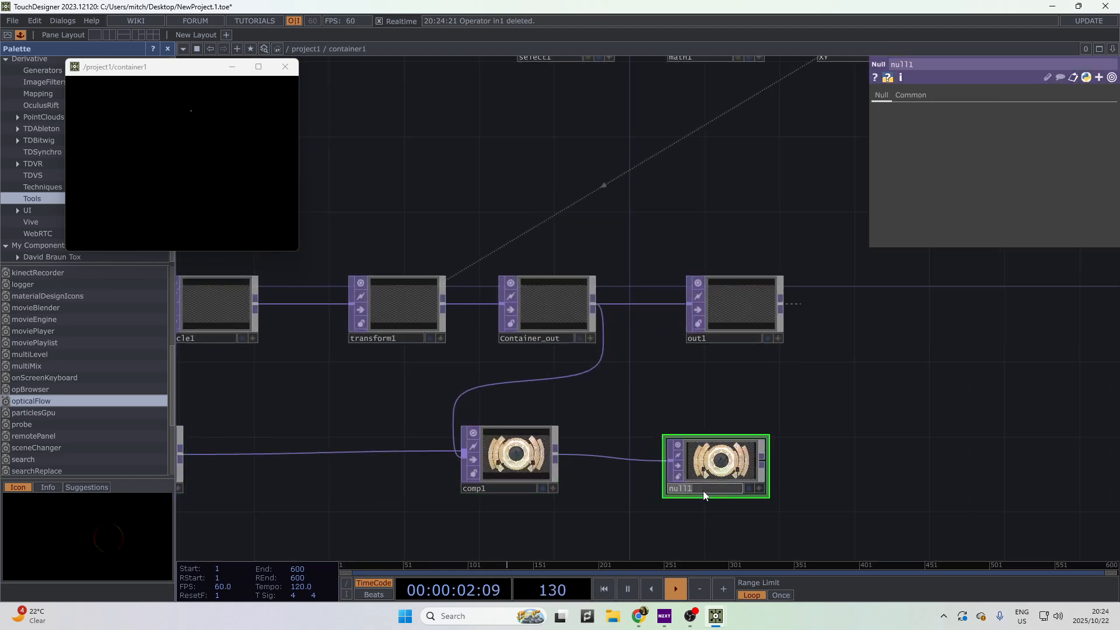
key("Return")
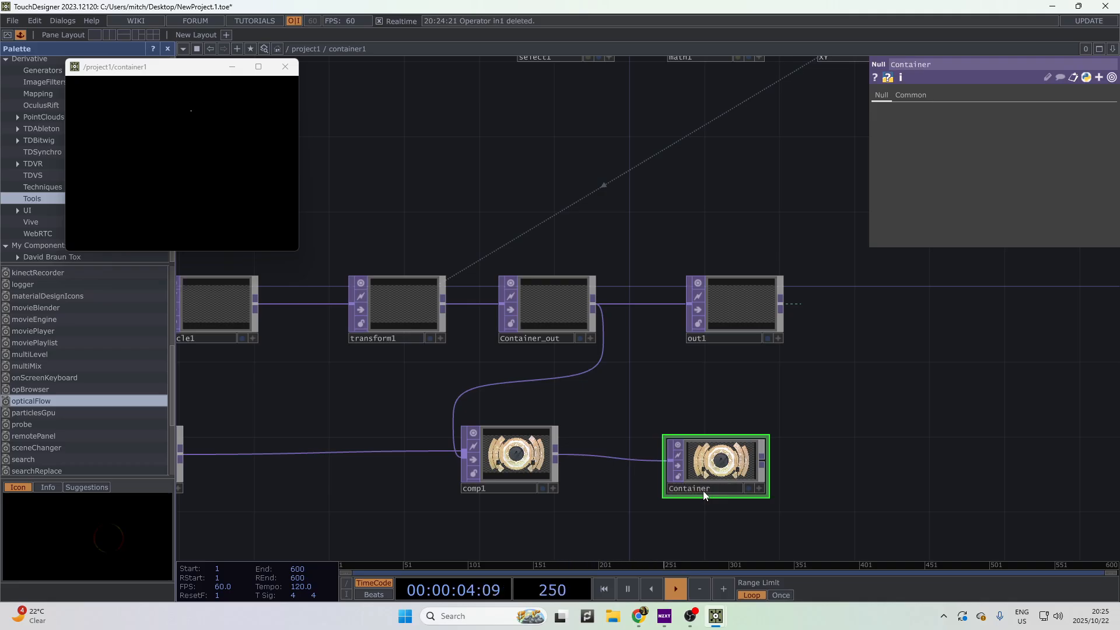
scroll(836, 470, "down", 5)
scroll(809, 482, "up", 6)
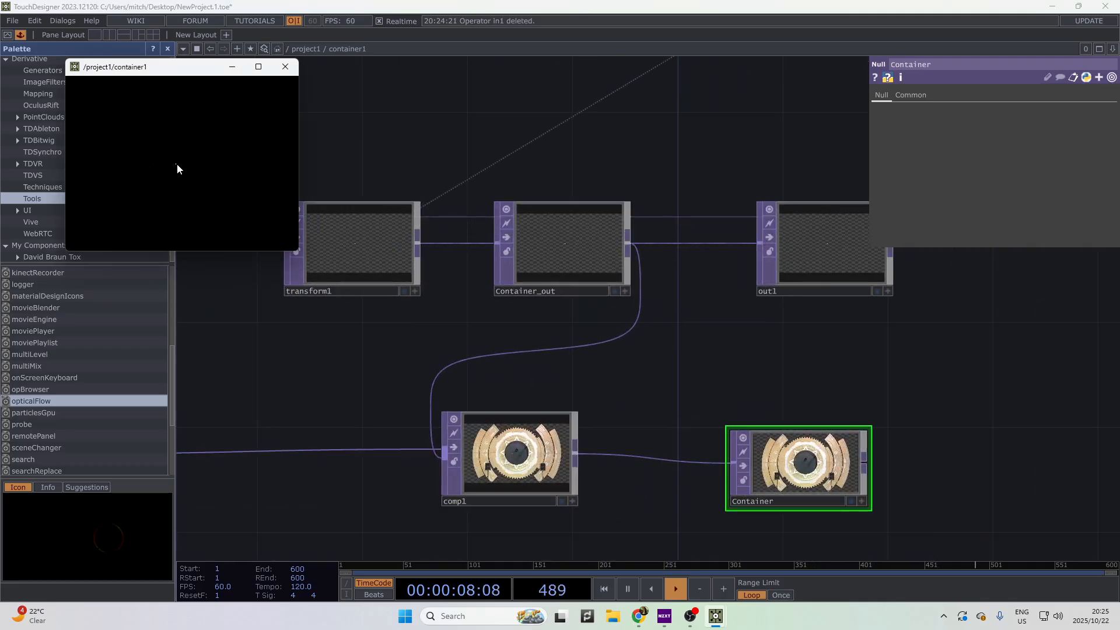
scroll(610, 336, "down", 4)
scroll(623, 352, "up", 5)
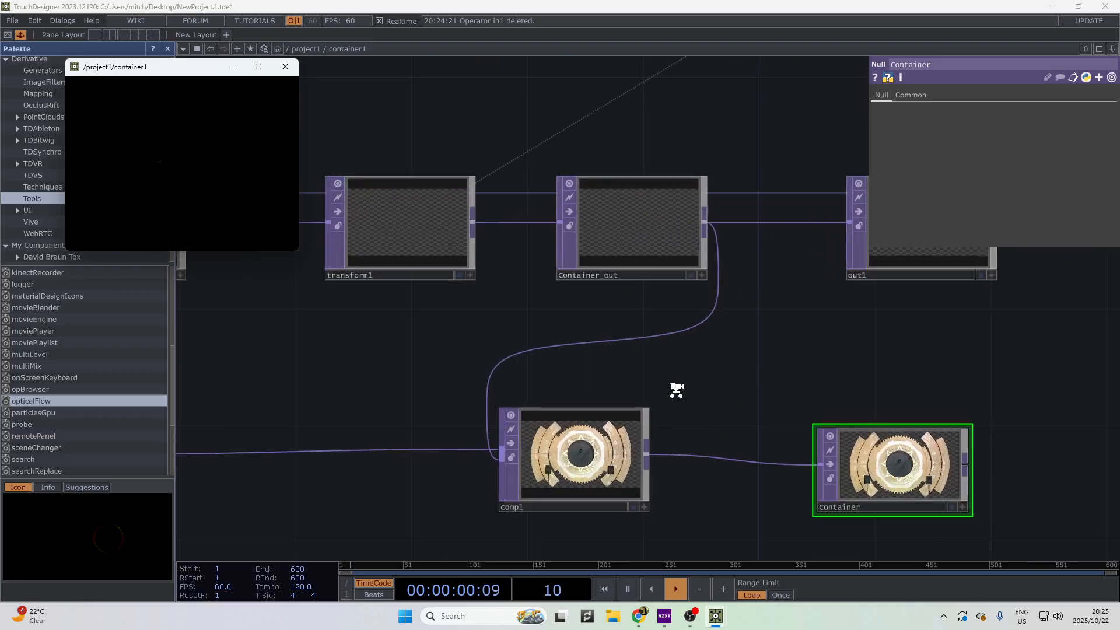
scroll(559, 341, "down", 10)
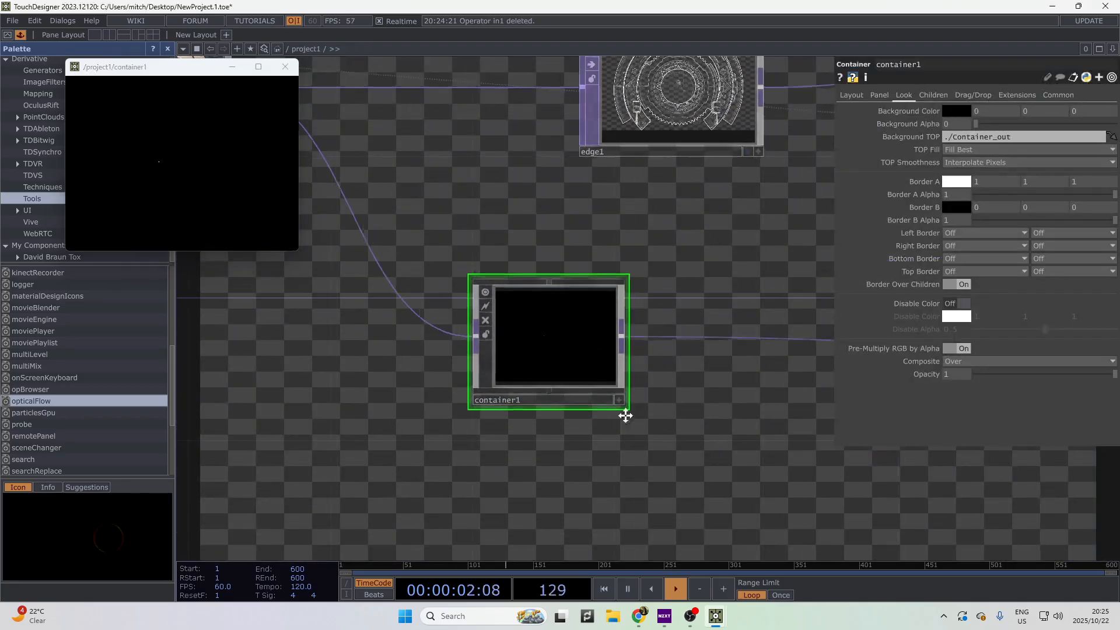
- Change container1's Background TOP from ./Container_out to ./Container
key("BackSpace")
key("BackSpace")
key("BackSpace")
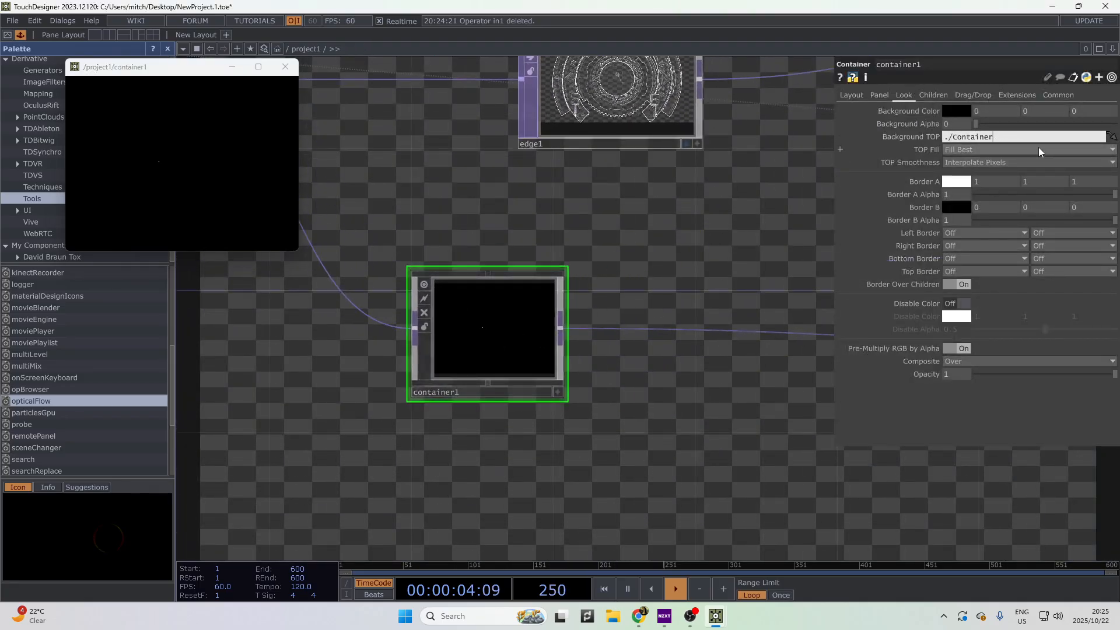
left_click(214, 130)
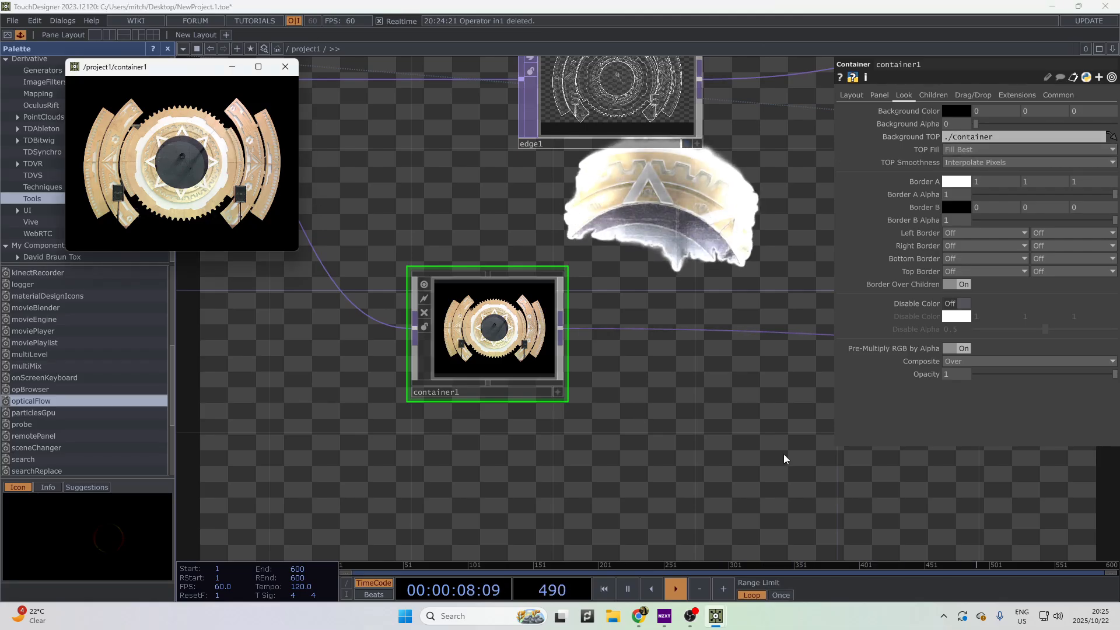
left_click_drag(694, 411, 905, 467)
scroll(904, 467, "down", 3)
scroll(702, 425, "down", 5)
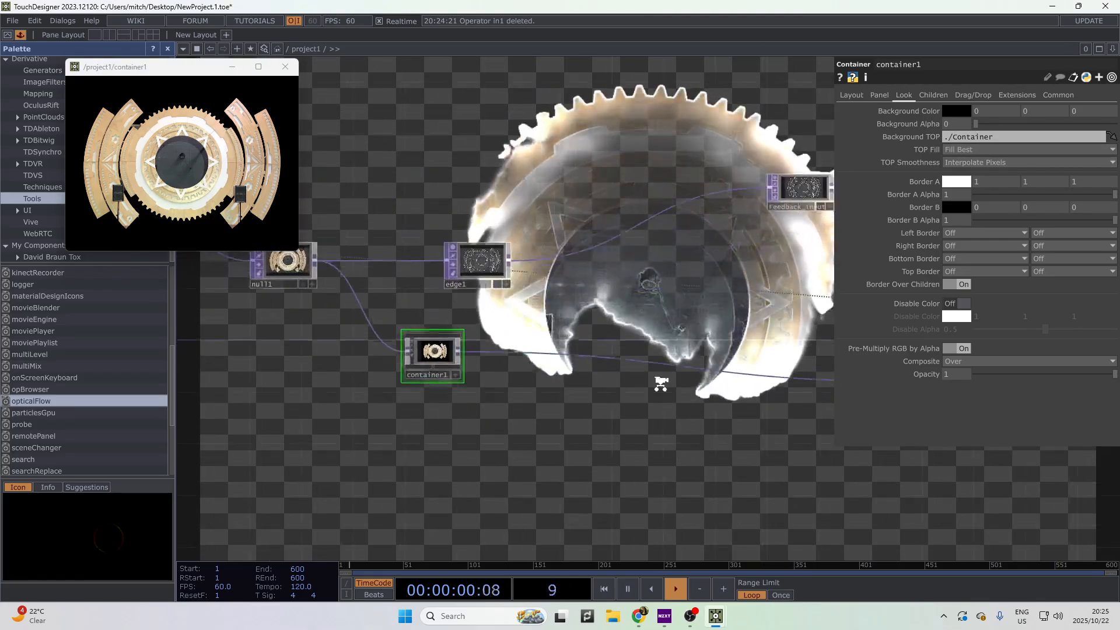
- Pan across feedback1, blur1 and level1, then back to edge1 and container1
left_click_drag(702, 425, 579, 401)
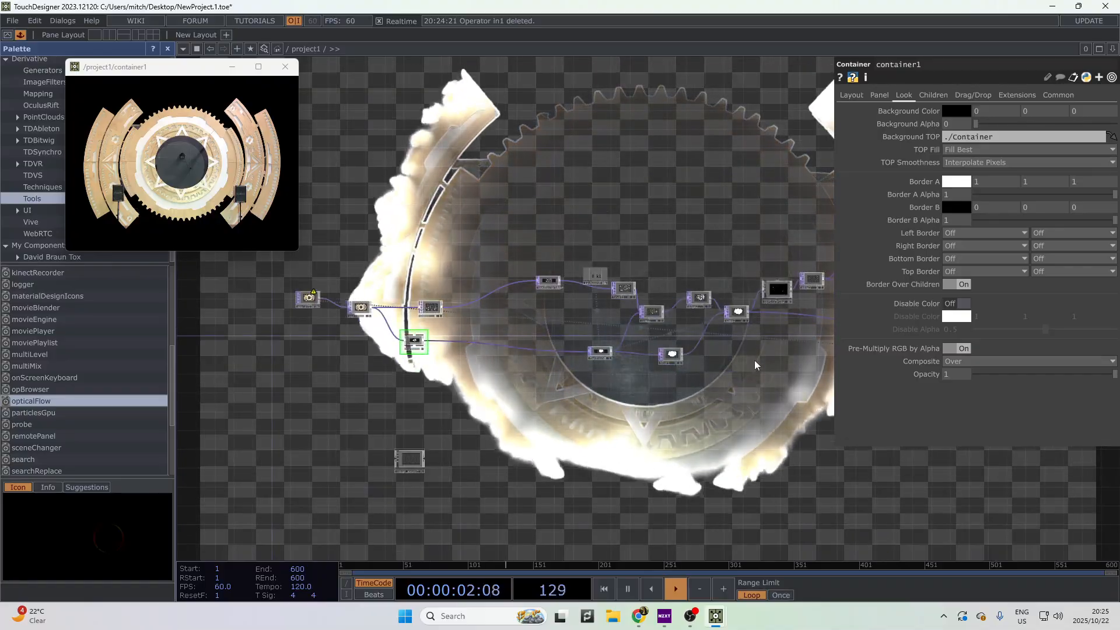
left_click_drag(702, 367, 593, 373)
scroll(824, 385, "down", 2)
left_click_drag(823, 386, 787, 388)
scroll(758, 379, "up", 8)
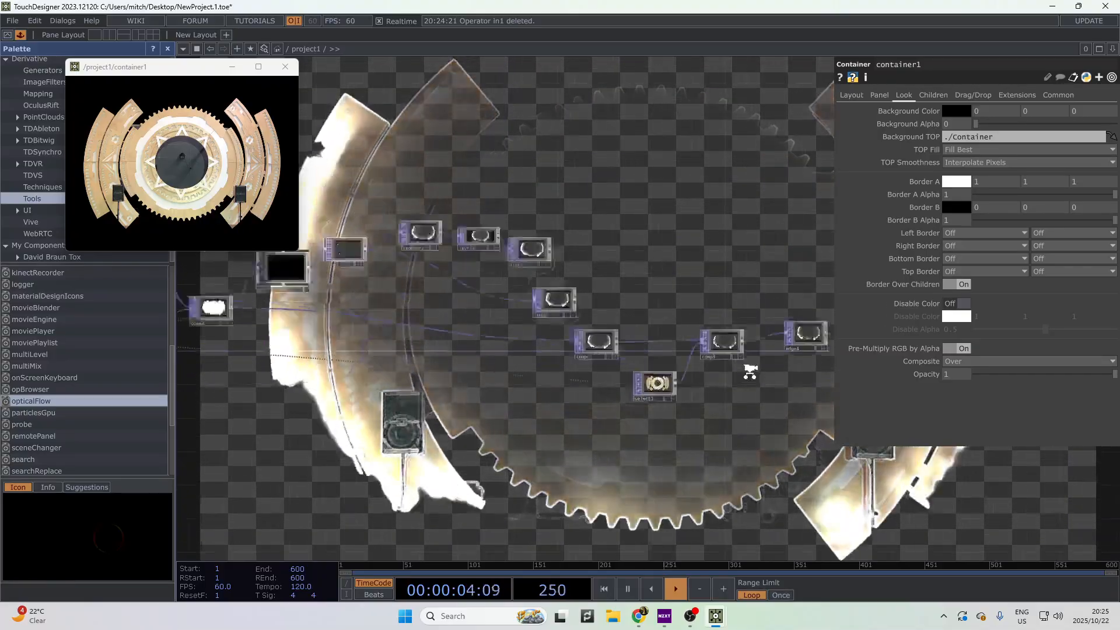
left_click_drag(696, 394, 544, 424)
left_click_drag(393, 461, 793, 465)
left_click_drag(379, 478, 811, 498)
left_click_drag(282, 535, 630, 421)
- Remove a stray comment box that was added to the network
right_click(373, 427)
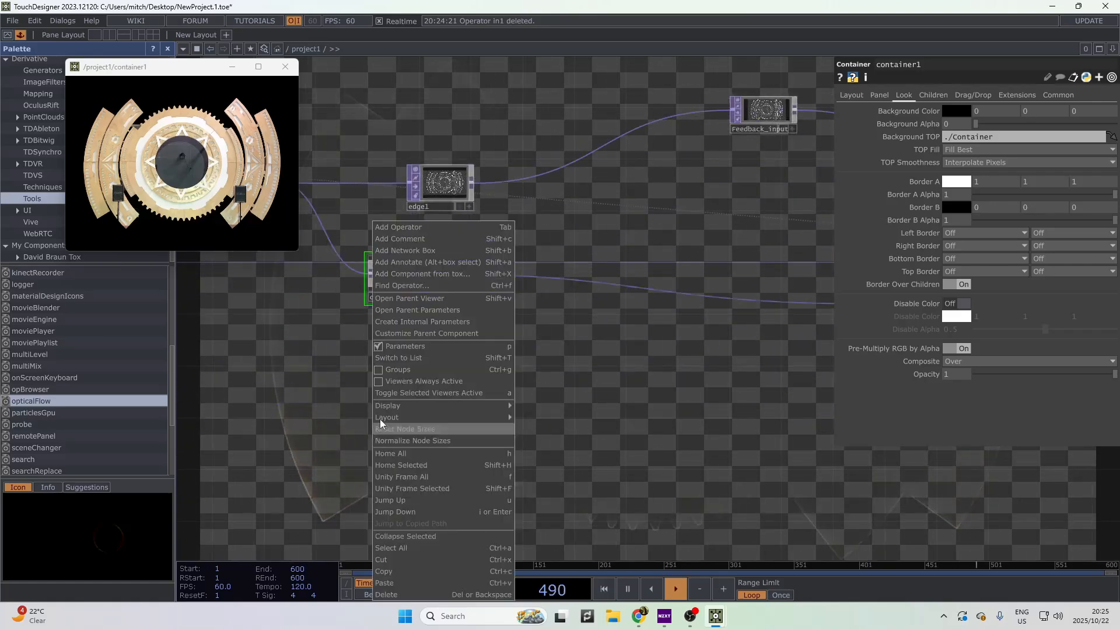
left_click(416, 236)
left_click(558, 397)
key("Delete")
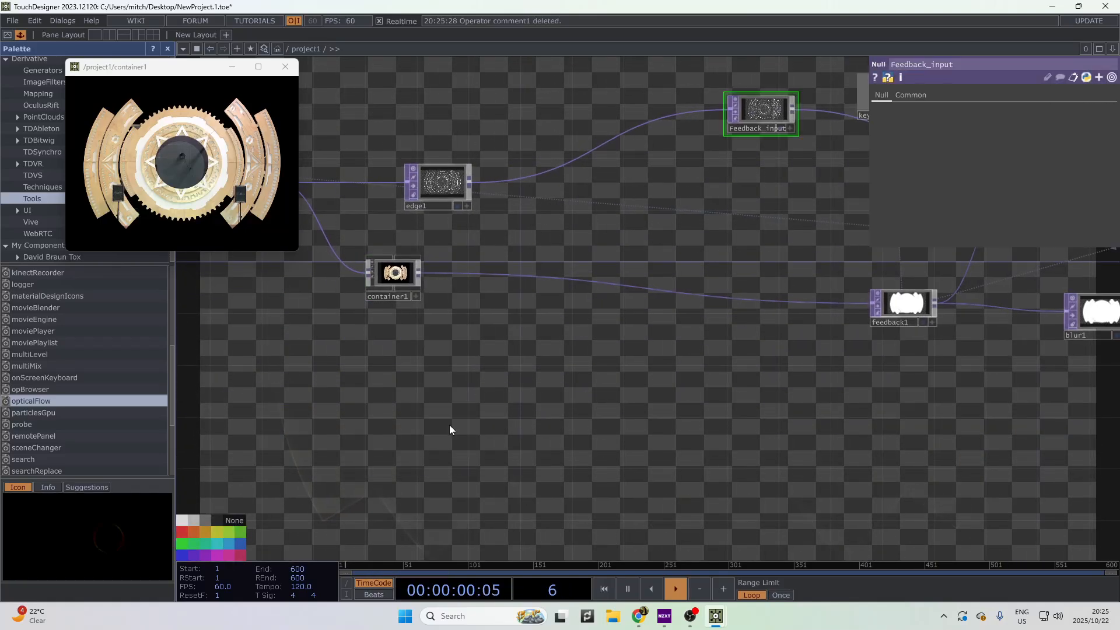
- Create a Select TOP (select2) below container1 and point its TOP parameter at out
key("Tab")
type("selectg")
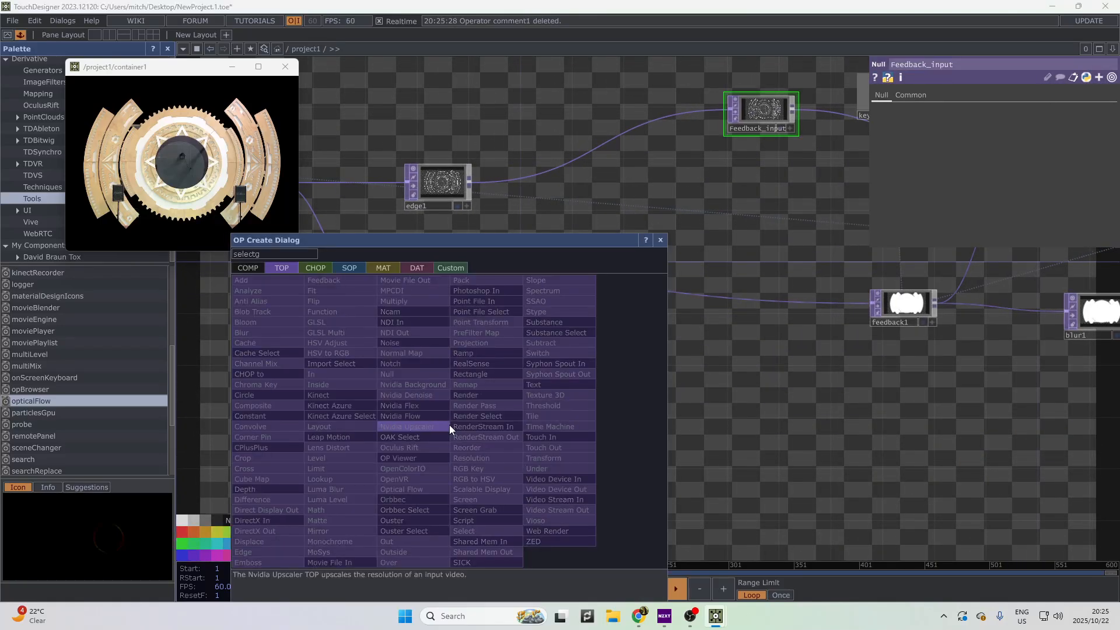
left_click(292, 254)
key("BackSpace")
key("Return")
left_click(292, 255)
left_click_drag(474, 335, 575, 336)
left_click_drag(402, 260, 417, 383)
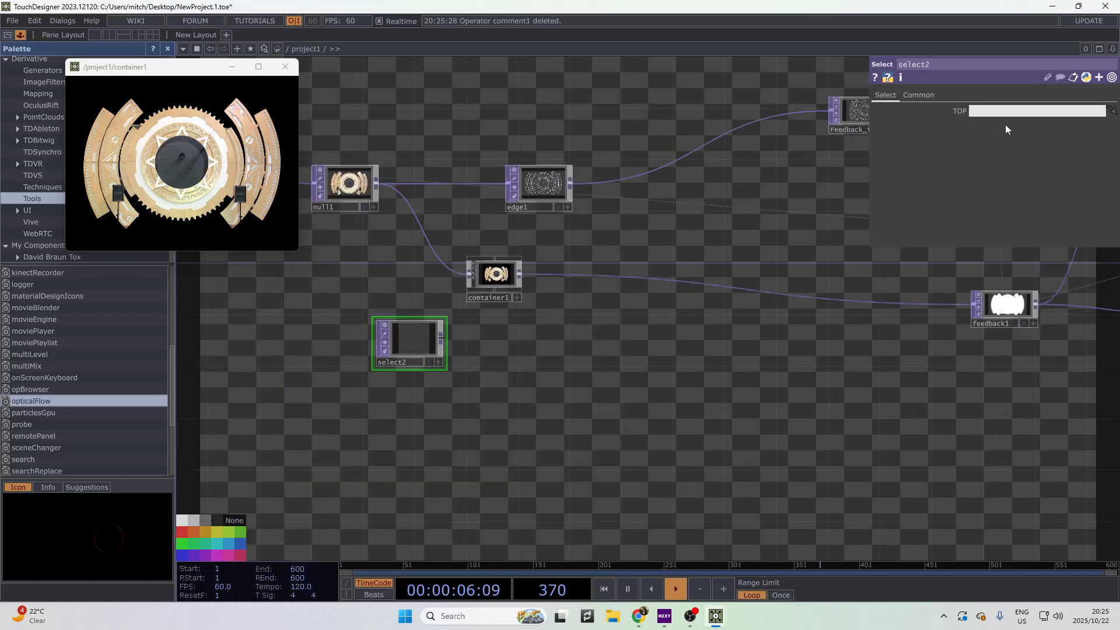
type("Out1")
- Pan to the operators near out, then back to frame select2 with container1
left_click_drag(984, 397, 910, 380)
scroll(811, 348, "down", 8)
left_click_drag(728, 365, 502, 336)
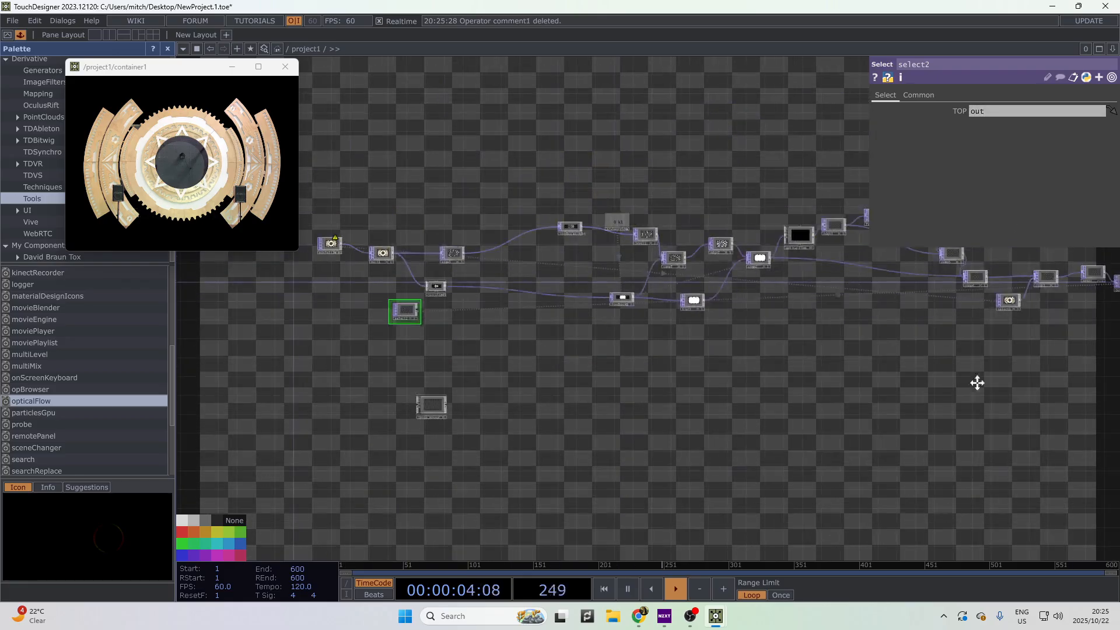
left_click_drag(978, 383, 661, 343)
scroll(832, 262, "up", 3)
scroll(832, 262, "up", 5)
scroll(605, 392, "down", 6)
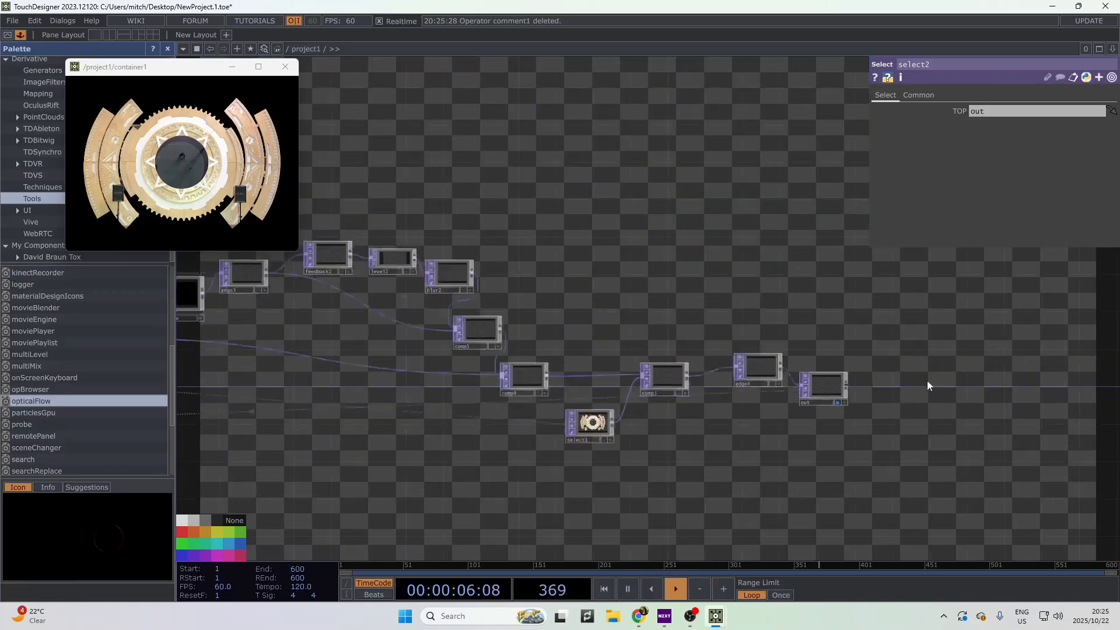
scroll(927, 385, "up", 2)
left_click_drag(931, 353, 1119, 253)
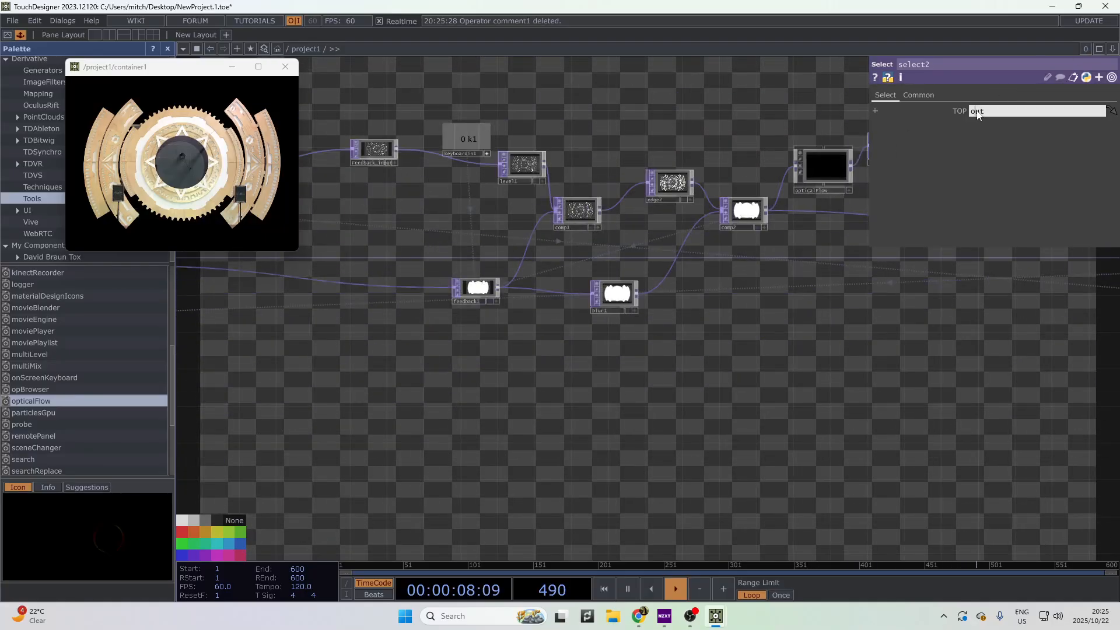
left_click_drag(431, 472, 1041, 482)
scroll(684, 366, "up", 6)
left_click_drag(717, 317, 628, 446)
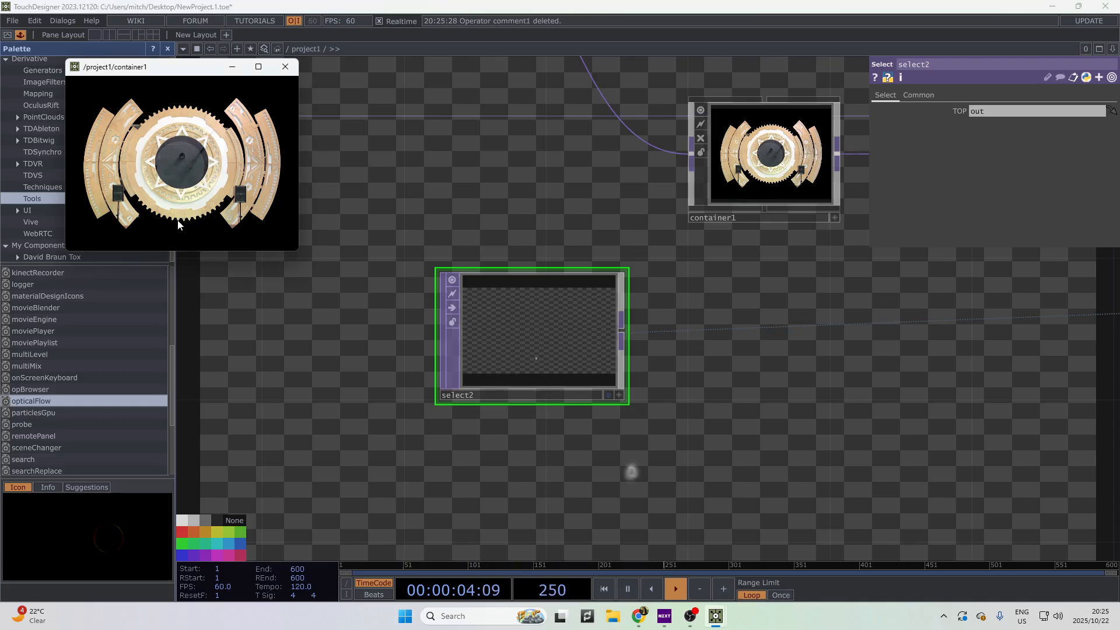
left_click_drag(760, 425, 709, 478)
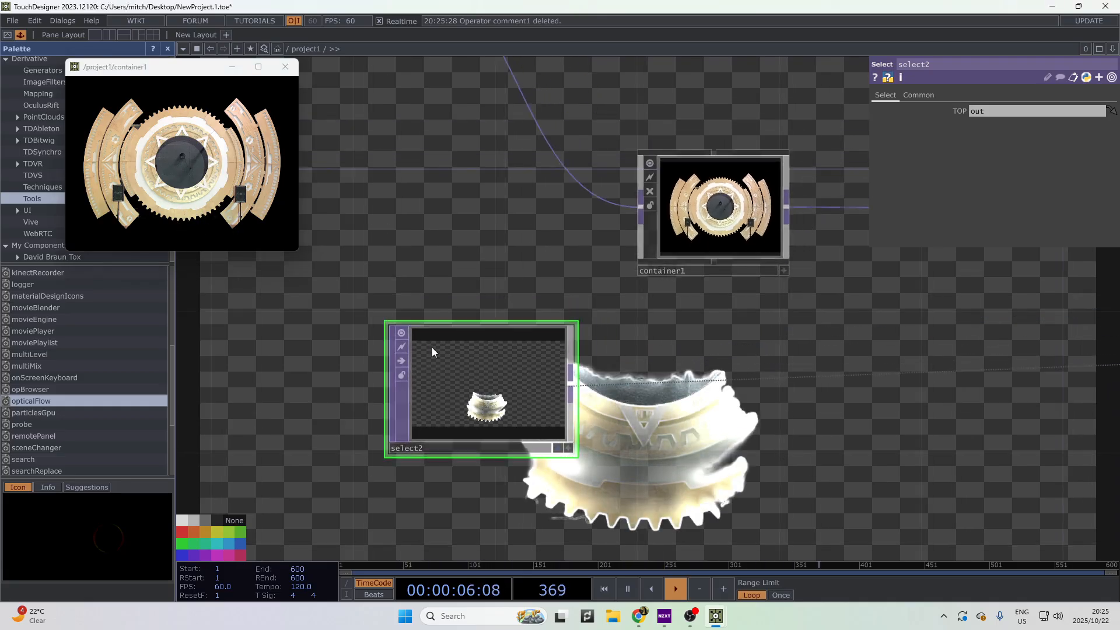
left_click_drag(586, 380, 529, 426)
left_click_drag(630, 449, 847, 493)
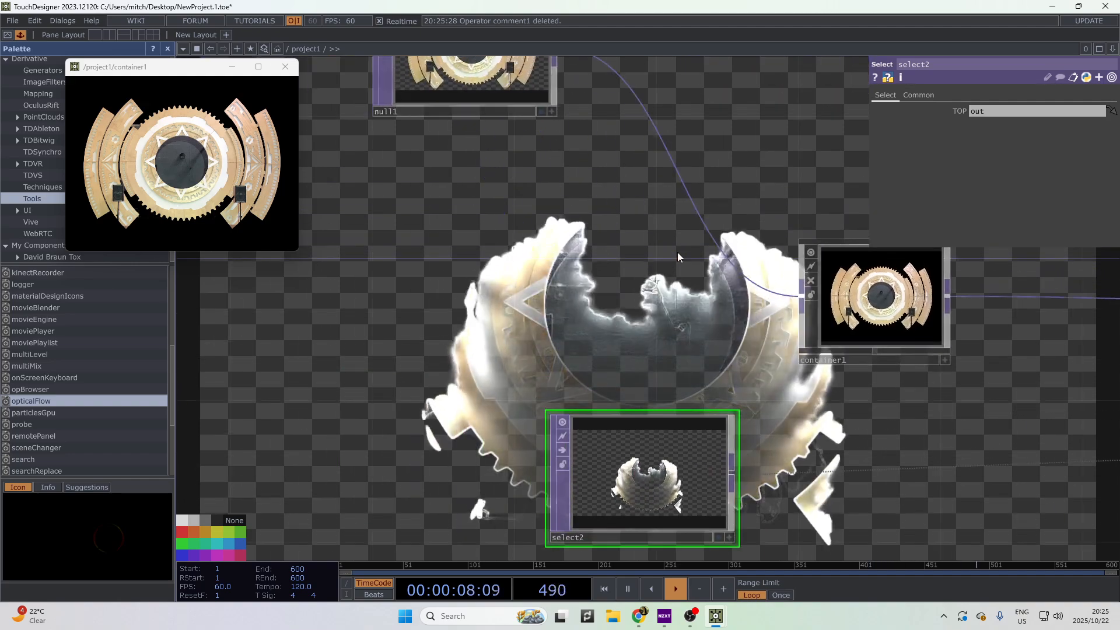
- Insert a Composite TOP (comp6) between null1 and container1, with select2 as second input
right_click(710, 233)
left_click(723, 228)
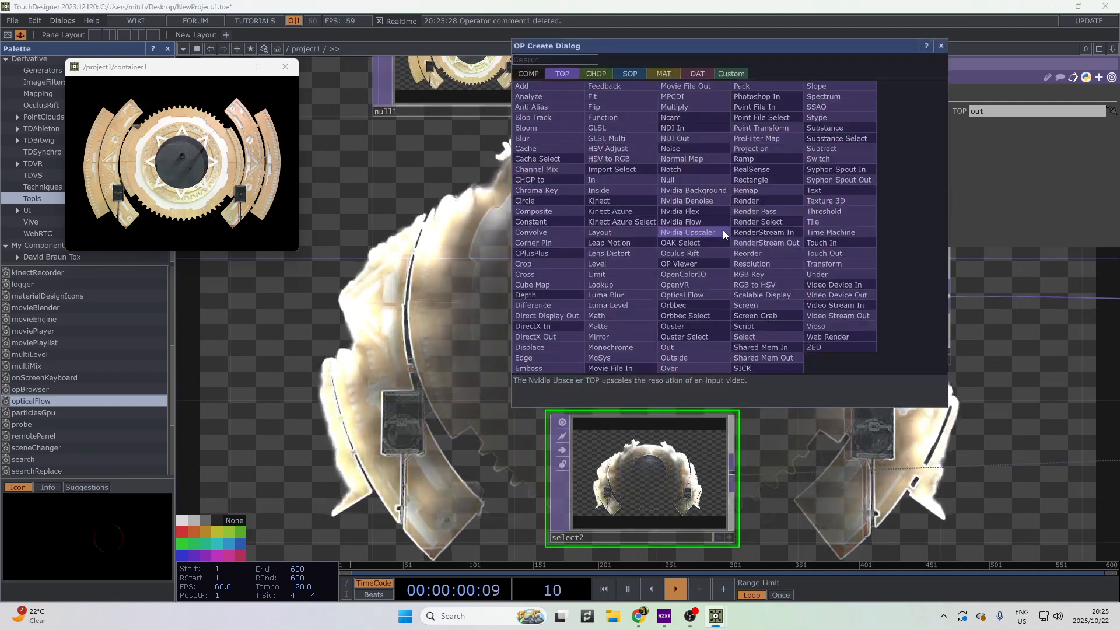
type("comp")
key("Return")
left_click(721, 230)
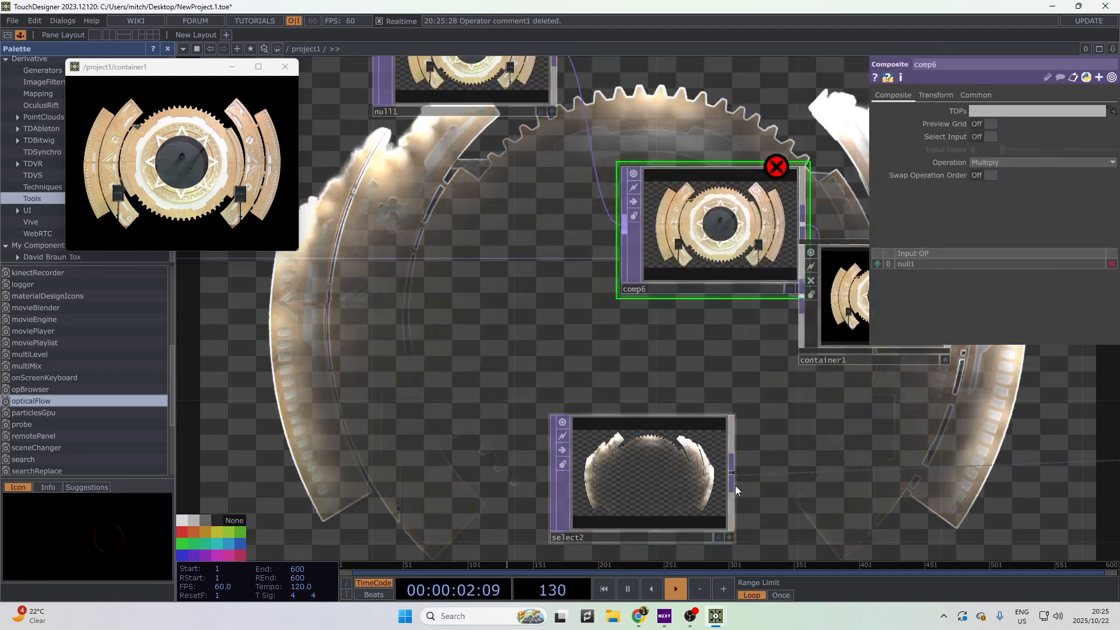
left_click_drag(733, 483, 655, 347)
left_click_drag(696, 398, 529, 372)
- Set comp6's blend operation to Difference
left_click(1031, 165)
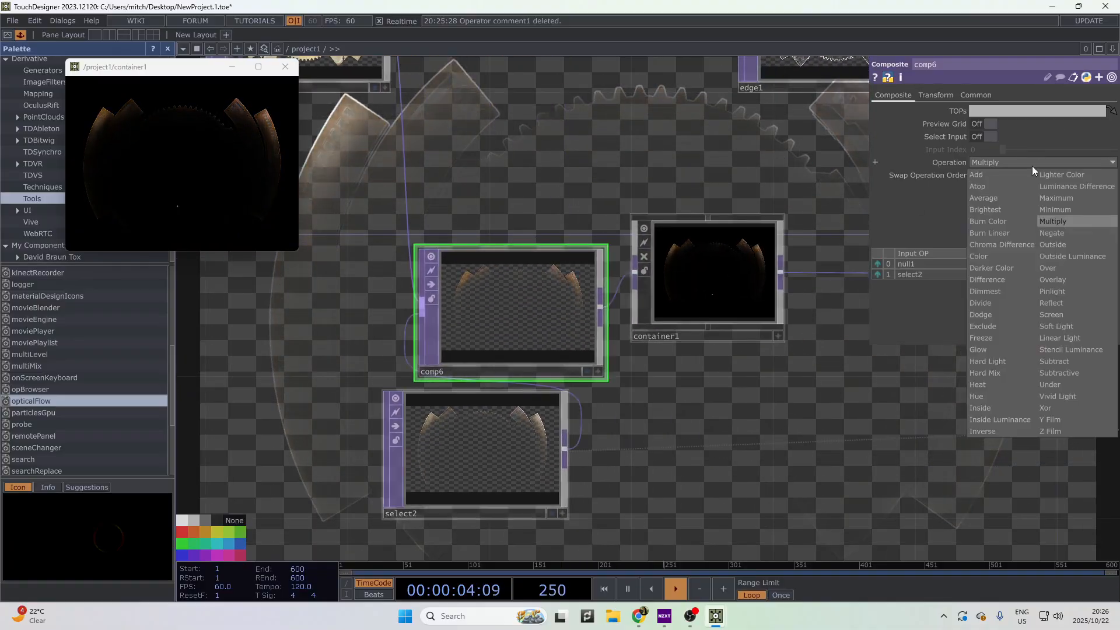
left_click(1003, 291)
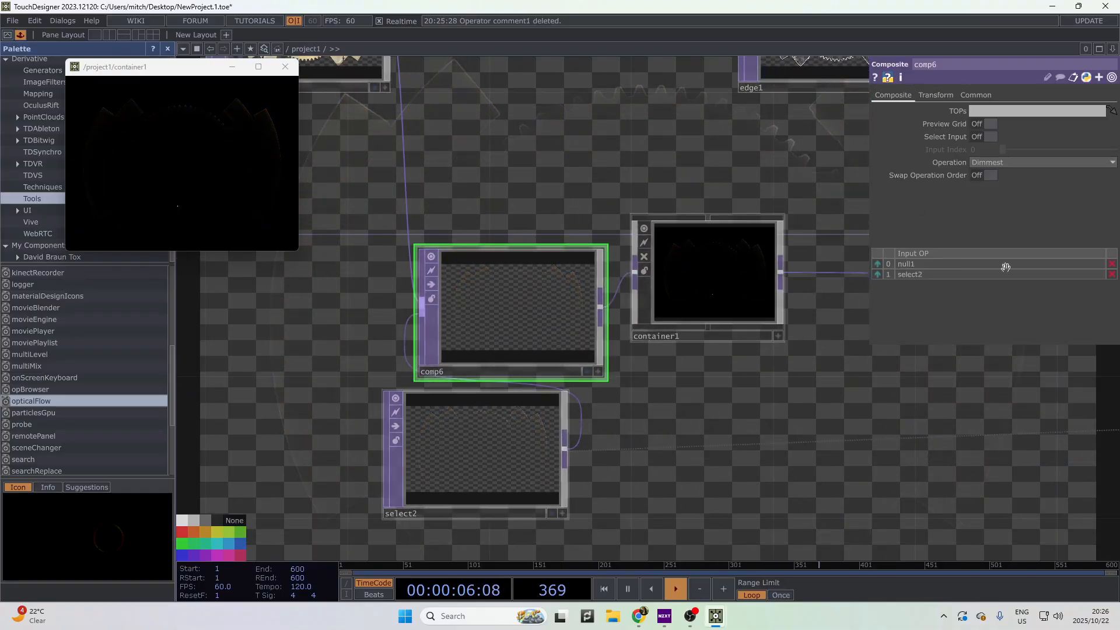
left_click(1038, 162)
left_click(992, 280)
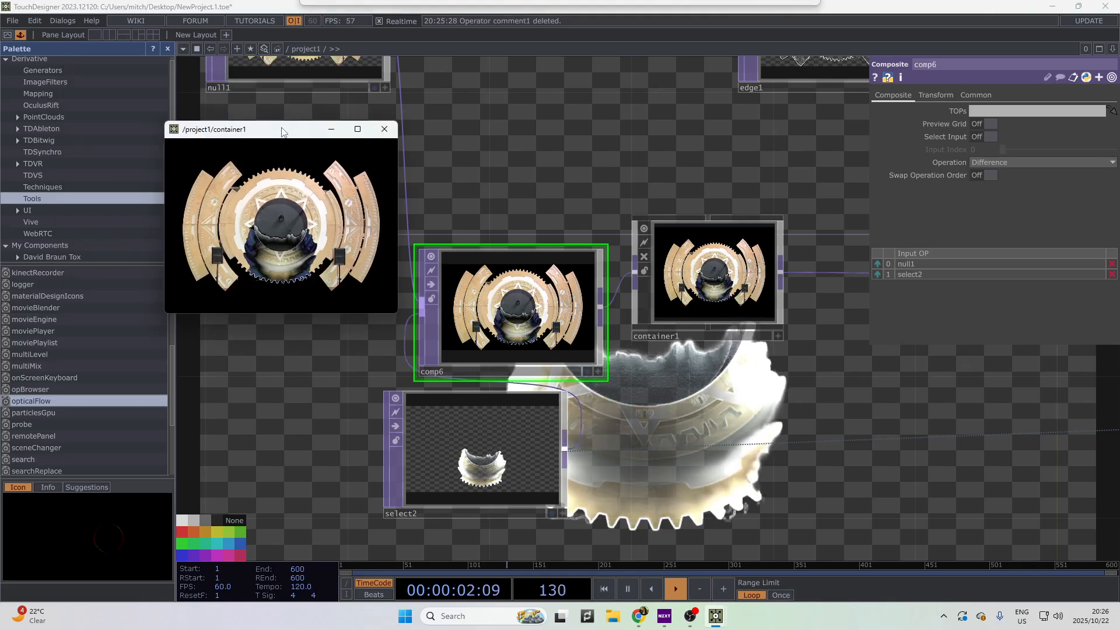
- Maximize the container1 preview, then restore it as a small floating window over the network
double_click(183, 68)
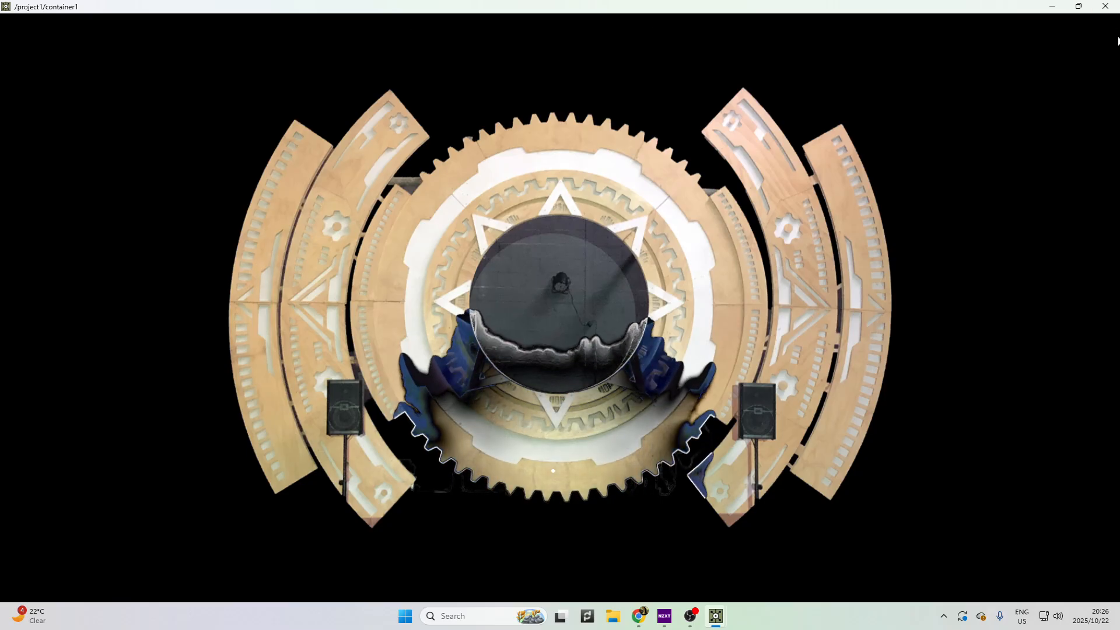
left_click_drag(846, 5, 329, 121)
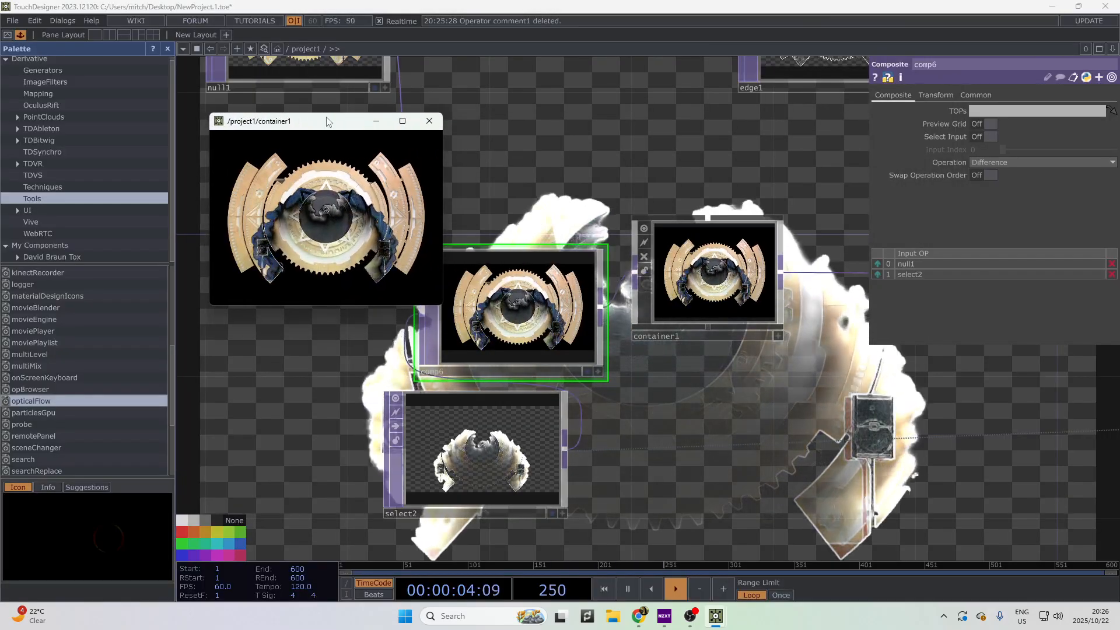
middle_click_drag(506, 362, 633, 385)
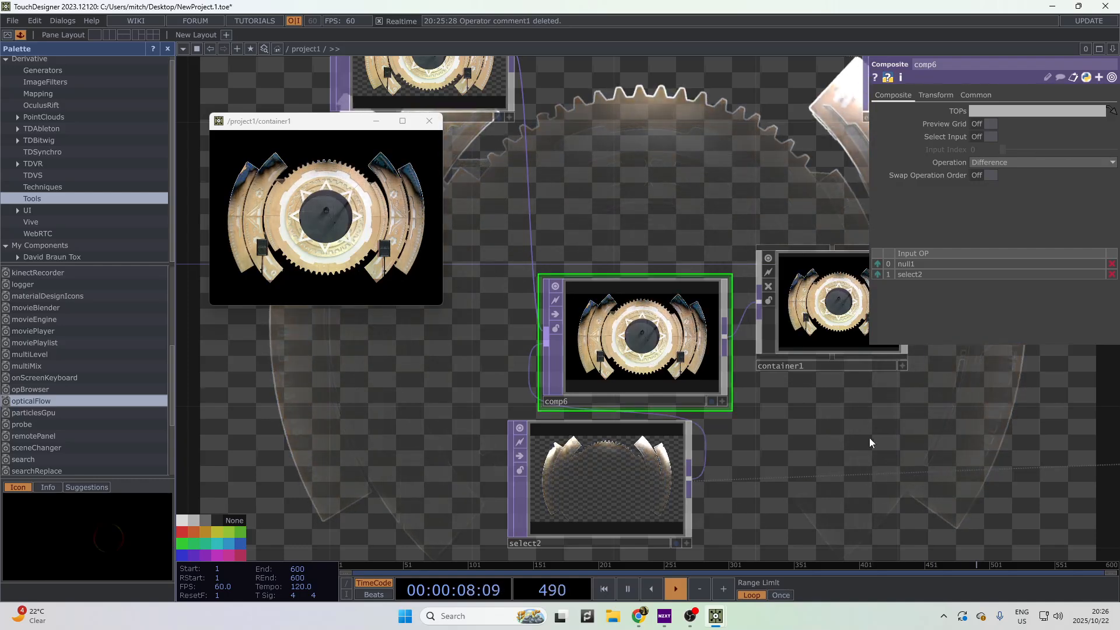
left_click_drag(869, 438, 554, 459)
- Enter container1 and navigate its inner network to panel1
left_click(812, 350)
key("i")
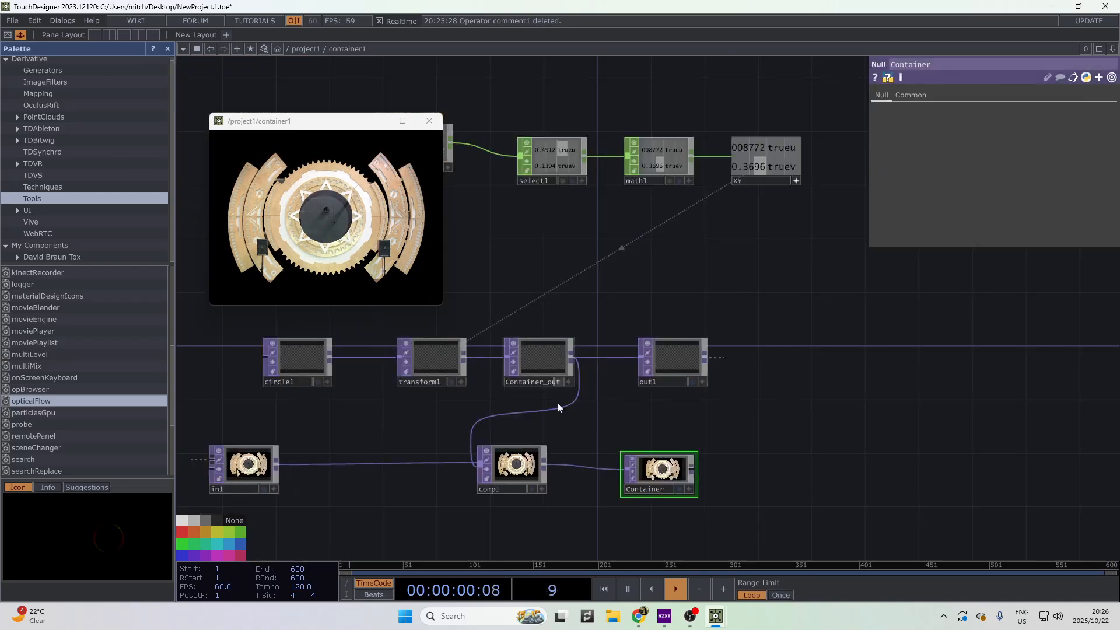
scroll(558, 403, "up", 4)
left_click_drag(727, 395, 933, 304)
scroll(772, 425, "up", 4)
scroll(772, 425, "down", 1)
left_click_drag(553, 269, 747, 452)
scroll(635, 213, "down", 3)
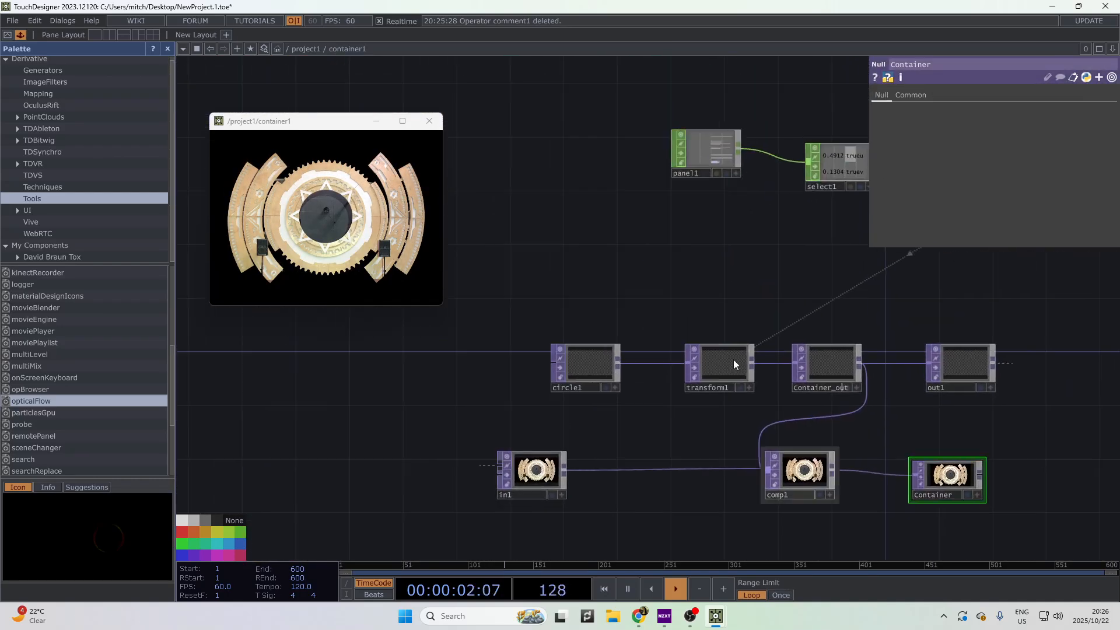
left_click_drag(723, 180, 634, 169)
left_click_drag(694, 288, 556, 327)
left_click_drag(827, 317, 1013, 331)
scroll(684, 233, "up", 3)
- Inspect panel1's channel values and test its click count by clicking the preview
left_click(685, 233)
scroll(692, 237, "up", 6)
left_click_drag(767, 306, 817, 472)
scroll(601, 225, "up", 6)
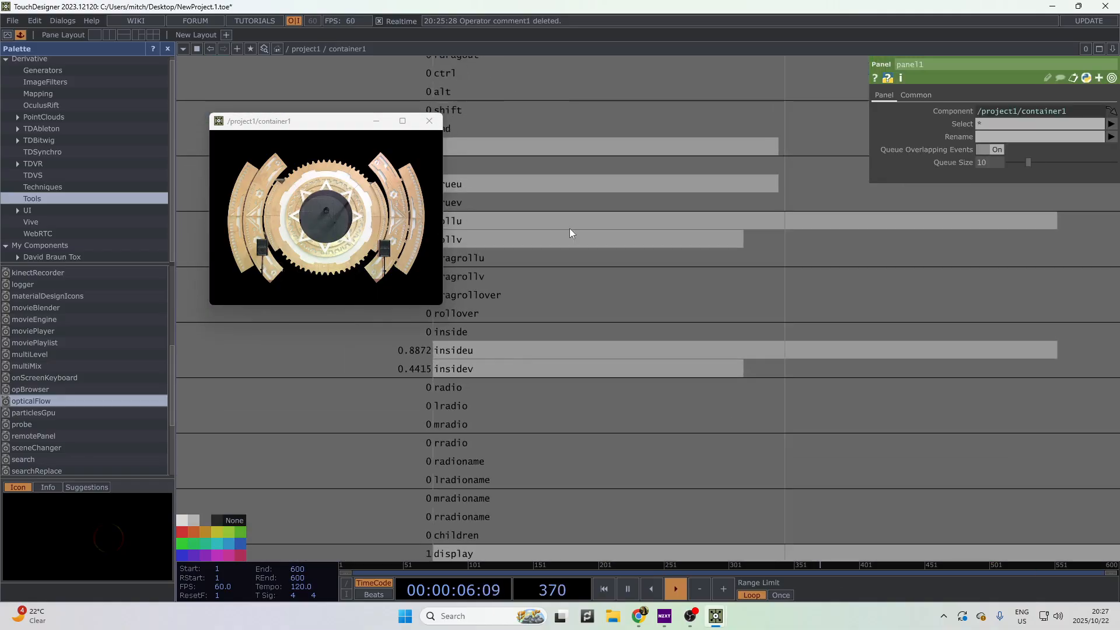
scroll(583, 233, "down", 4)
triple_click(356, 184)
double_click(356, 187)
double_click(357, 189)
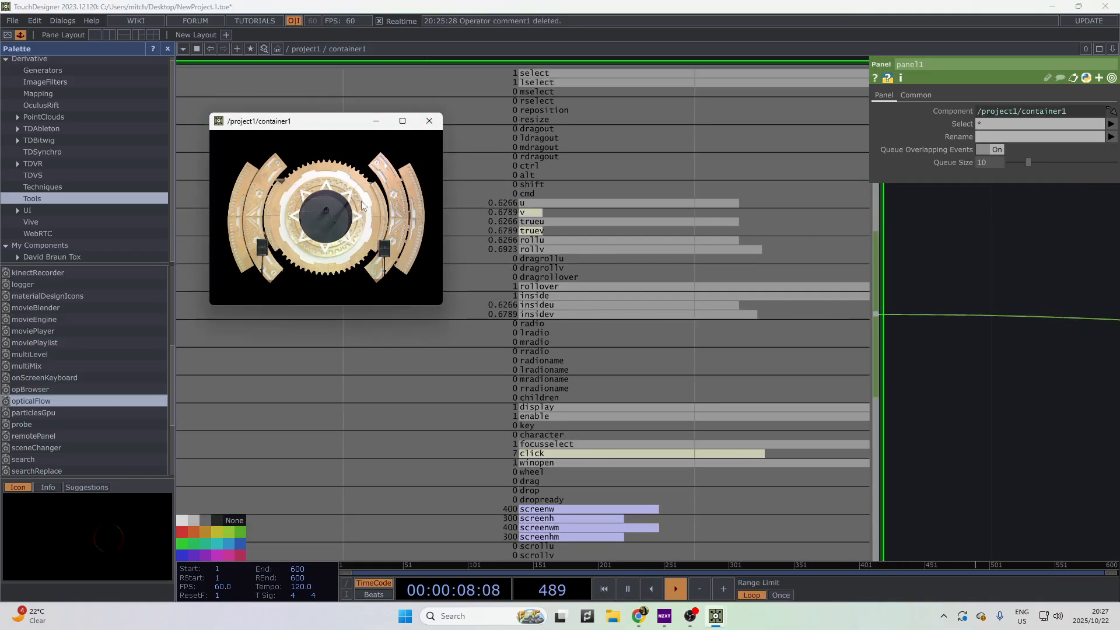
- Add the select channel to select1 so it passes trueu, truev and select
left_click_drag(927, 508, 554, 390)
scroll(554, 390, "down", 8)
left_click_drag(750, 432, 560, 400)
left_click(633, 344)
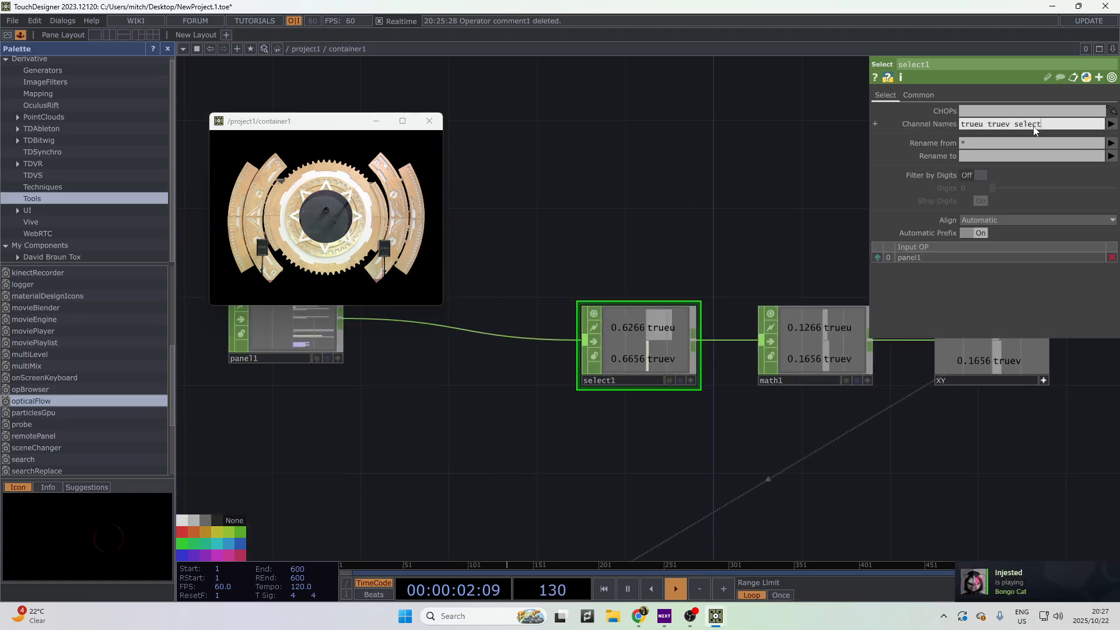
key("Return")
- Turn off XY's live viewer, move XY, and make math1 wider and flatter
left_click_drag(885, 483, 582, 472)
left_click(739, 372)
left_click(739, 372)
left_click_drag(790, 401, 720, 398)
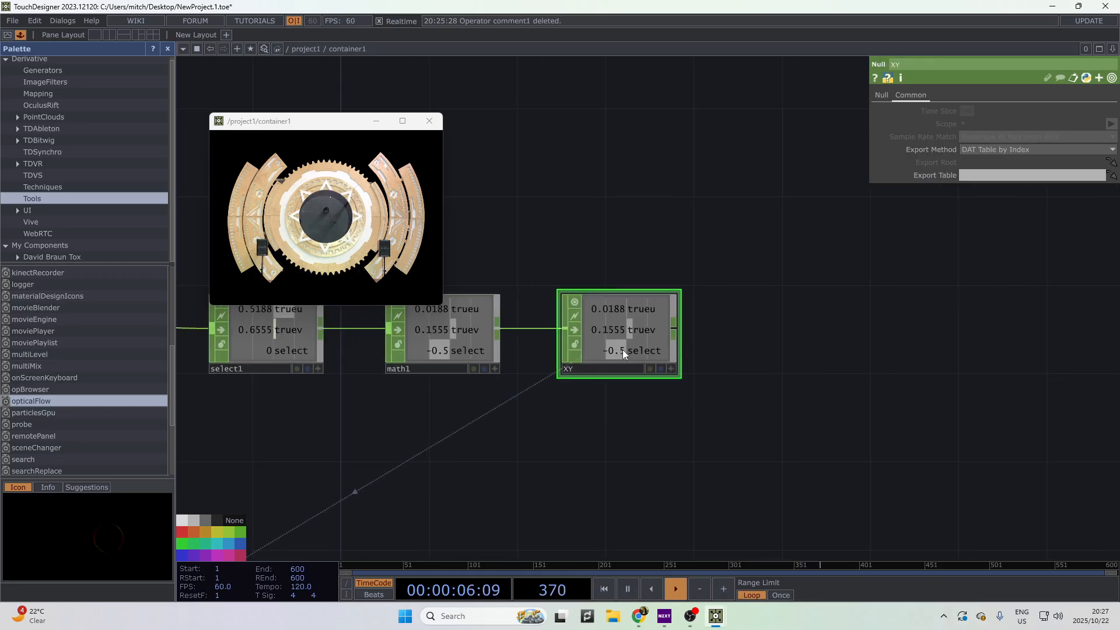
left_click_drag(622, 348, 711, 371)
left_click_drag(602, 417, 678, 407)
left_click_drag(630, 337, 759, 371)
scroll(531, 348, "down", 3)
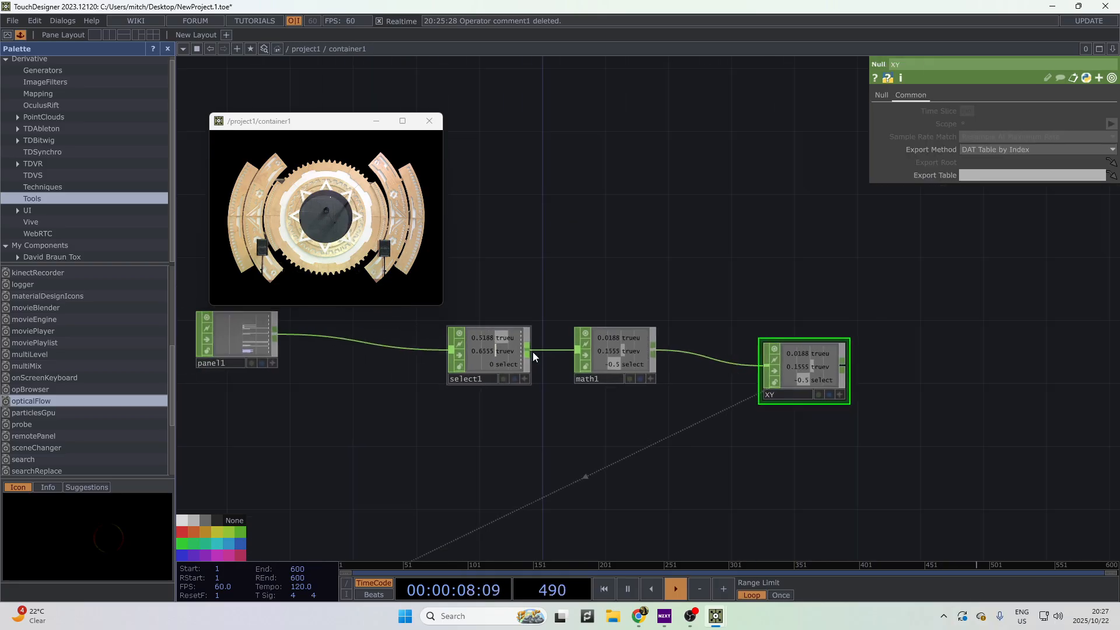
left_click_drag(574, 326, 601, 338)
- Add an Out CHOP after select1
key("Tab")
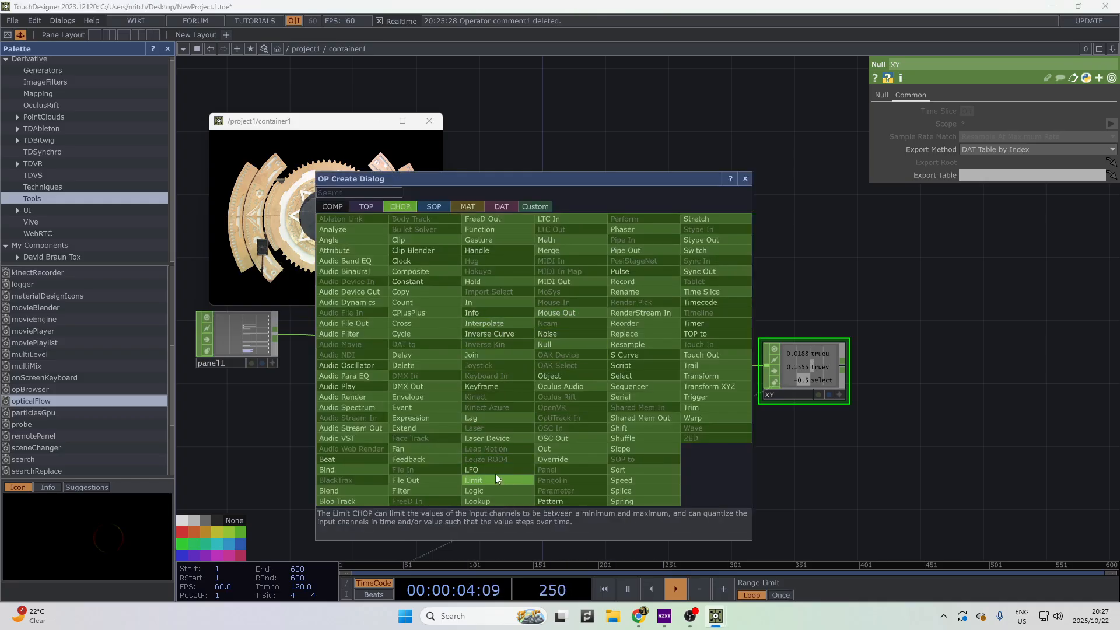
left_click(553, 449)
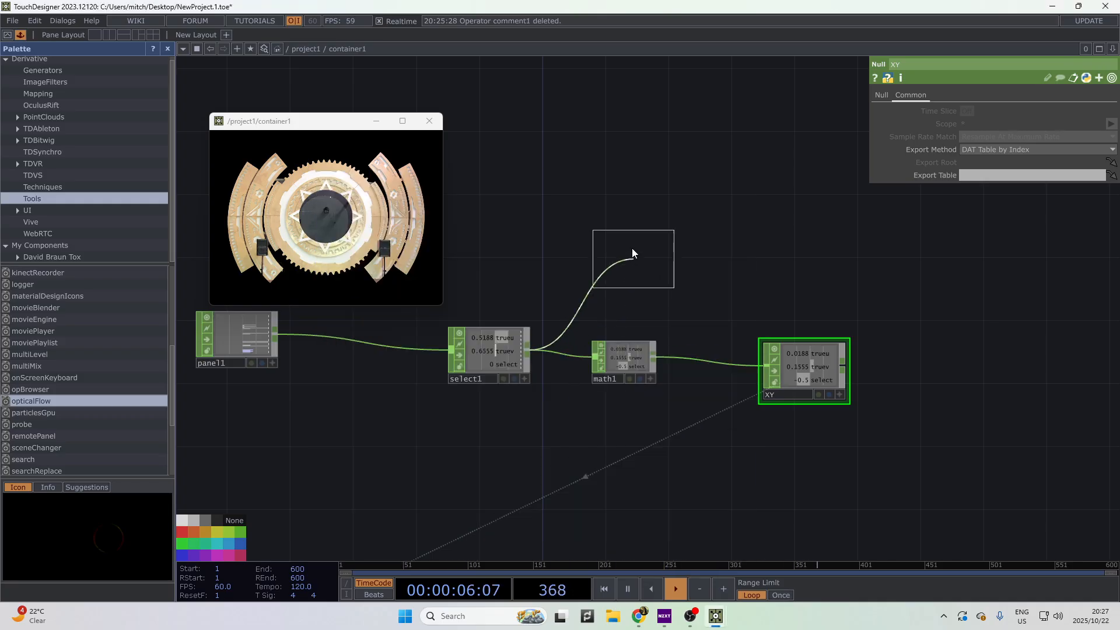
left_click(633, 248)
- Return to project1 and add a Null CHOP (null2) beside container1
key("u")
scroll(584, 379, "down", 3)
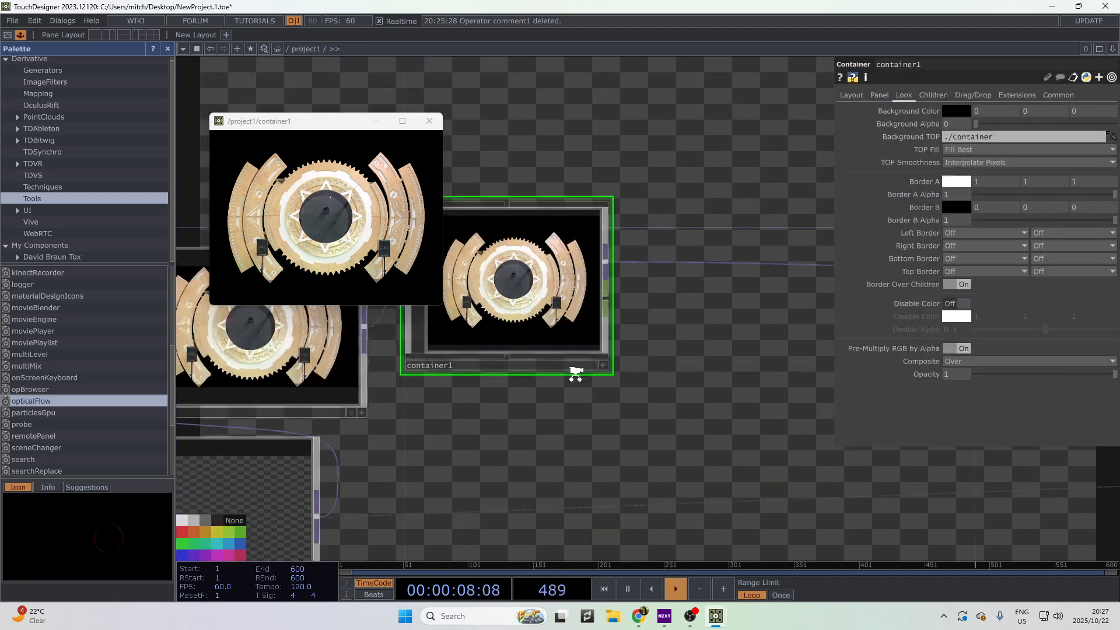
key("Tab")
left_click(578, 318)
left_click(686, 405)
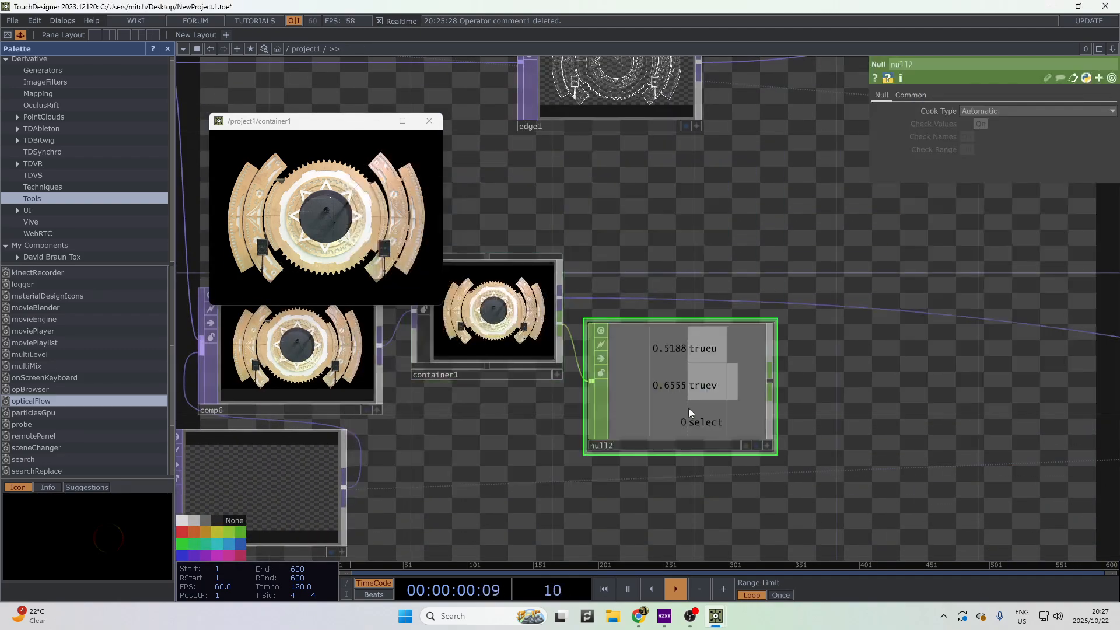
- Export null2's select channel to feedback1's Reset and test it by pressing the preview
scroll(801, 385, "down", 5)
left_click_drag(751, 410, 763, 271)
left_click(944, 429)
scroll(497, 431, "up", 5)
left_click(520, 443)
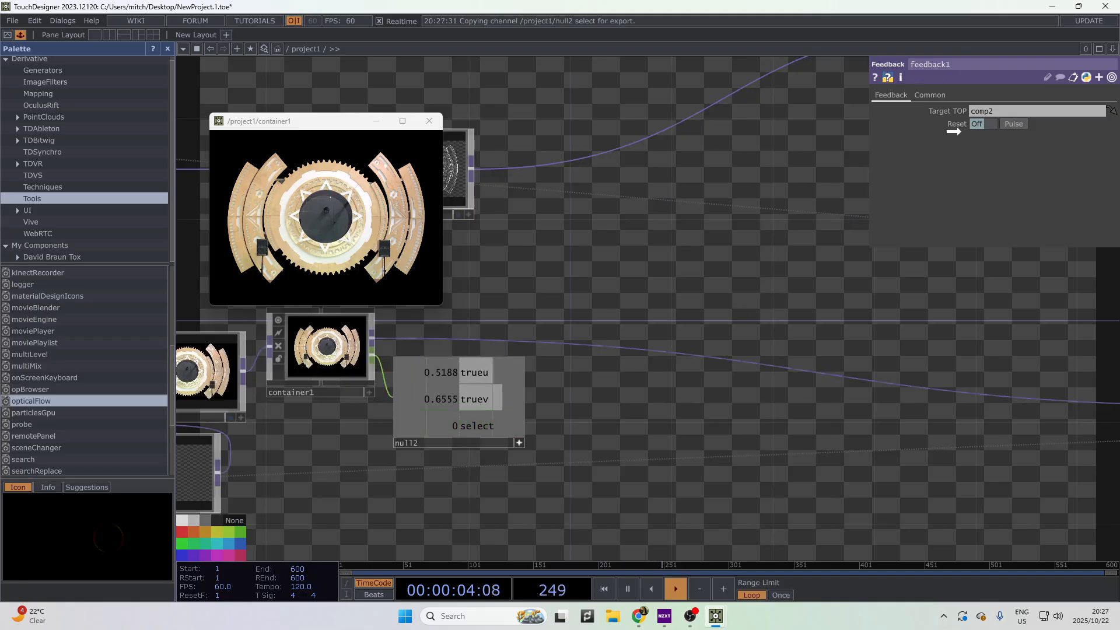
left_click(399, 197)
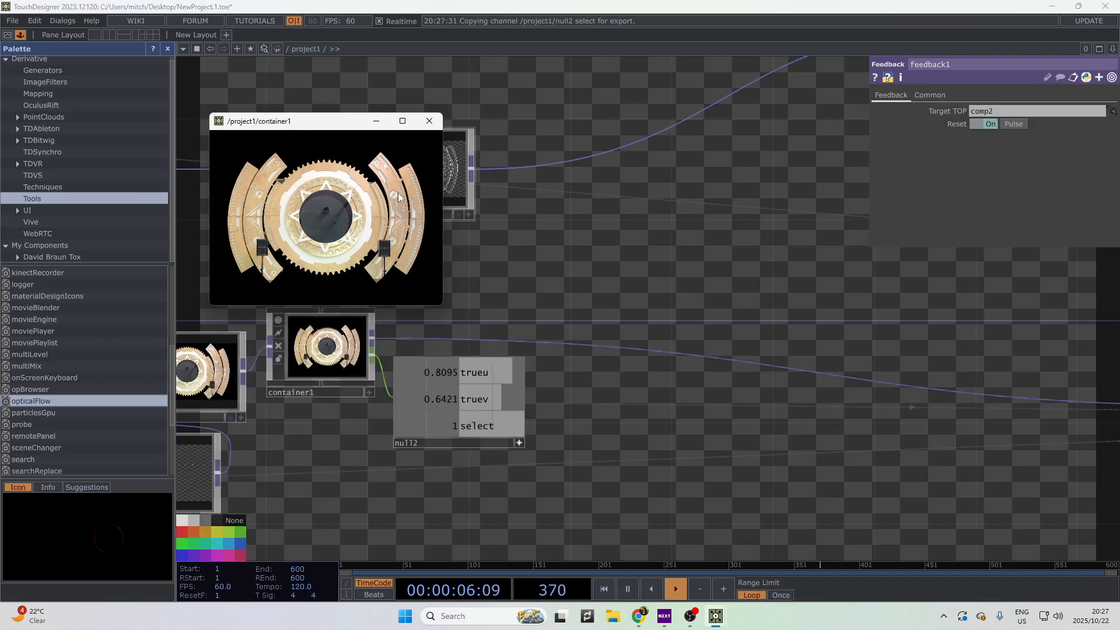
scroll(800, 484, "down", 5)
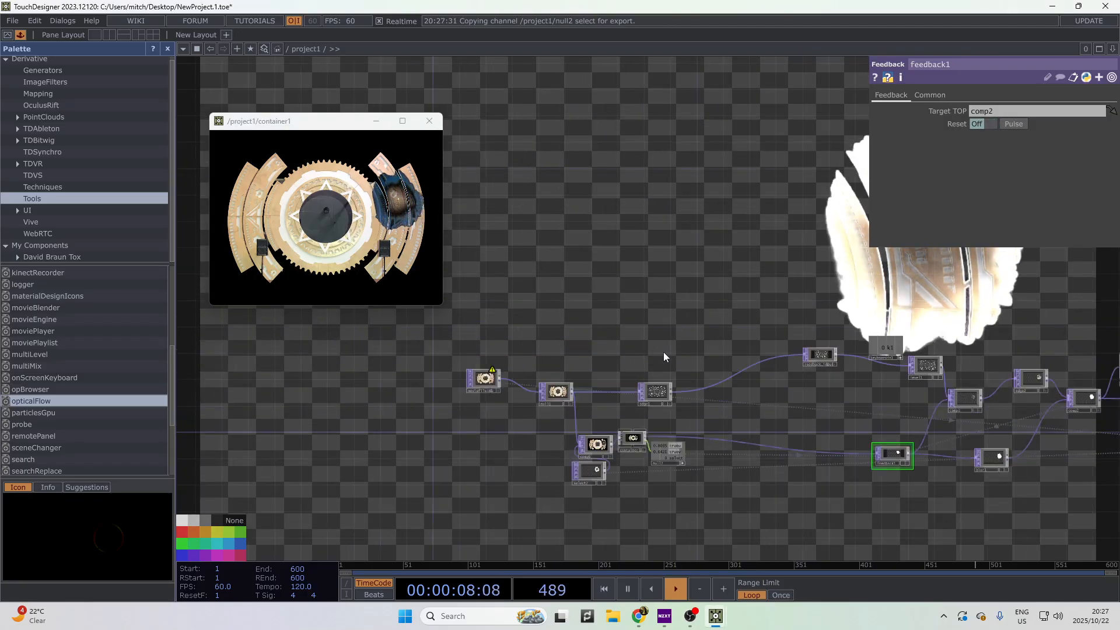
- Maximize the container1 preview and press it to clear the revealed gear pattern
double_click(320, 122)
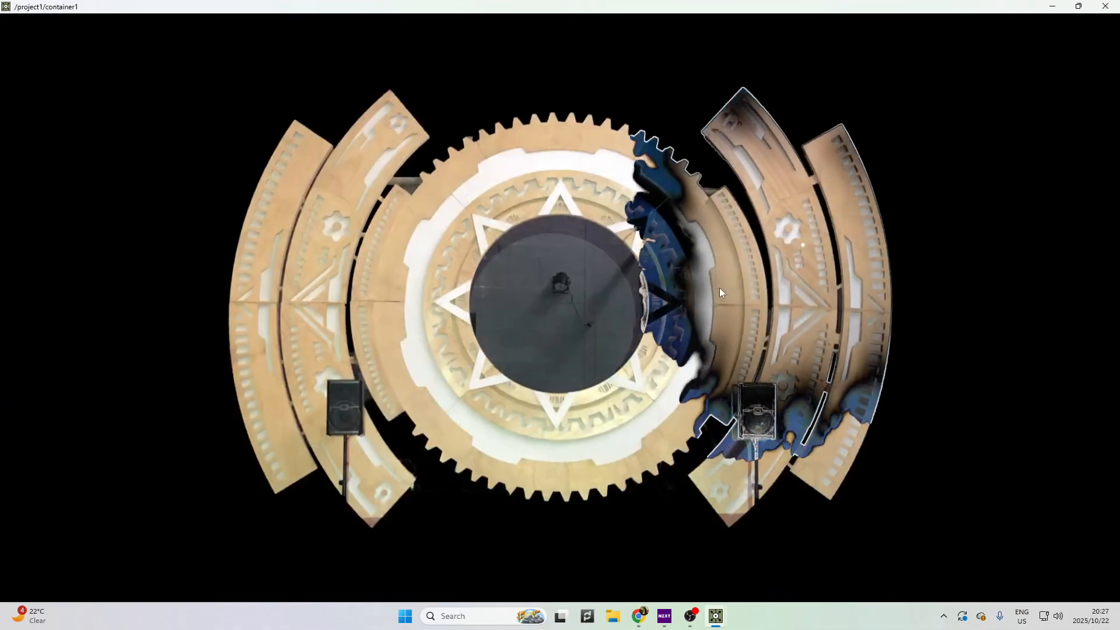
left_click(333, 183)
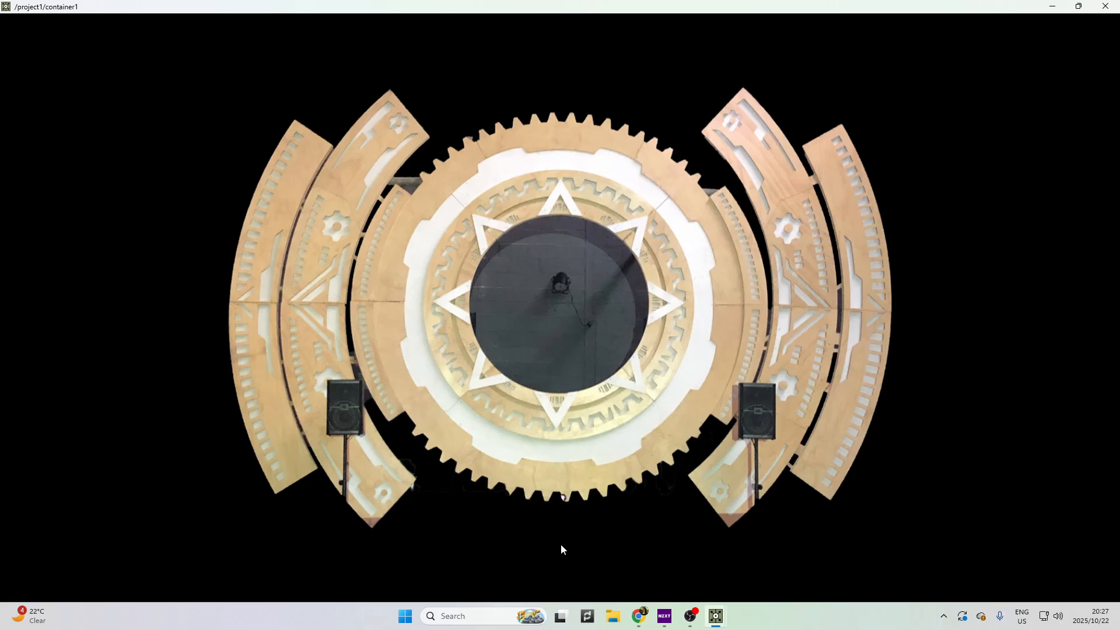
double_click(635, 6)
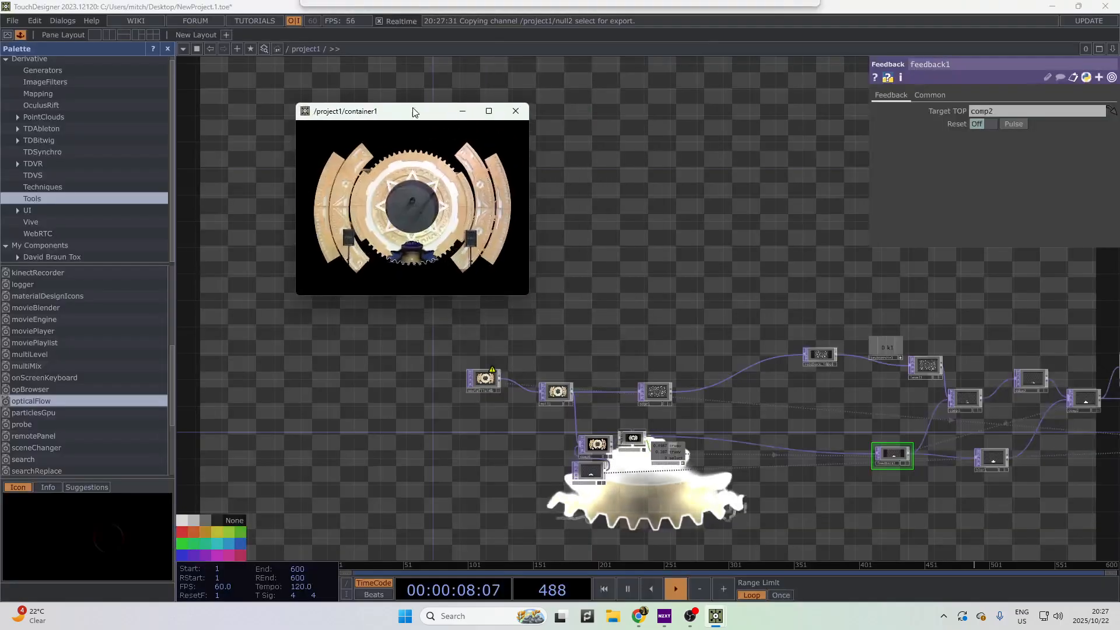
left_click(415, 248)
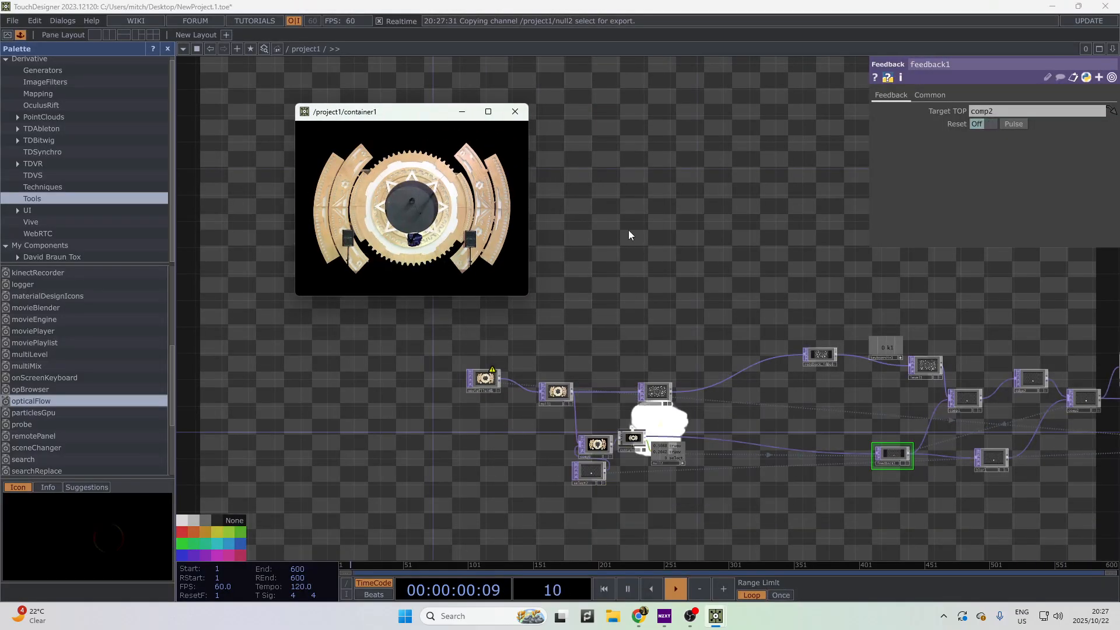
left_click(449, 234)
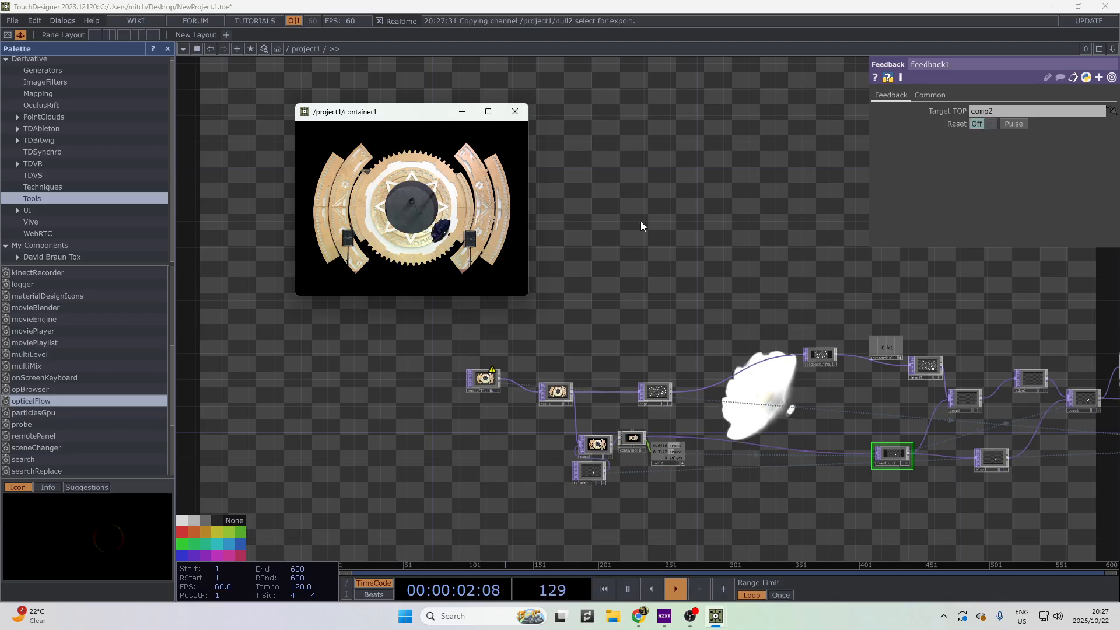
left_click(476, 181)
left_click_drag(437, 116, 379, 150)
left_click_drag(660, 235, 473, 242)
scroll(570, 243, "down", 5)
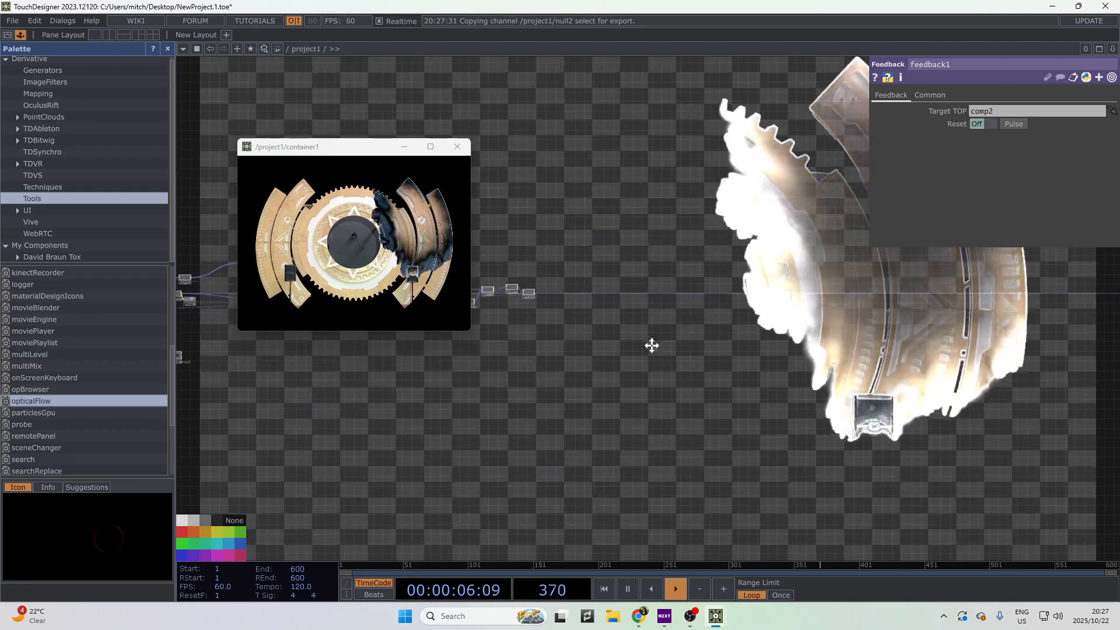
scroll(857, 297, "up", 5)
left_click_drag(695, 306, 677, 303)
scroll(677, 304, "up", 4)
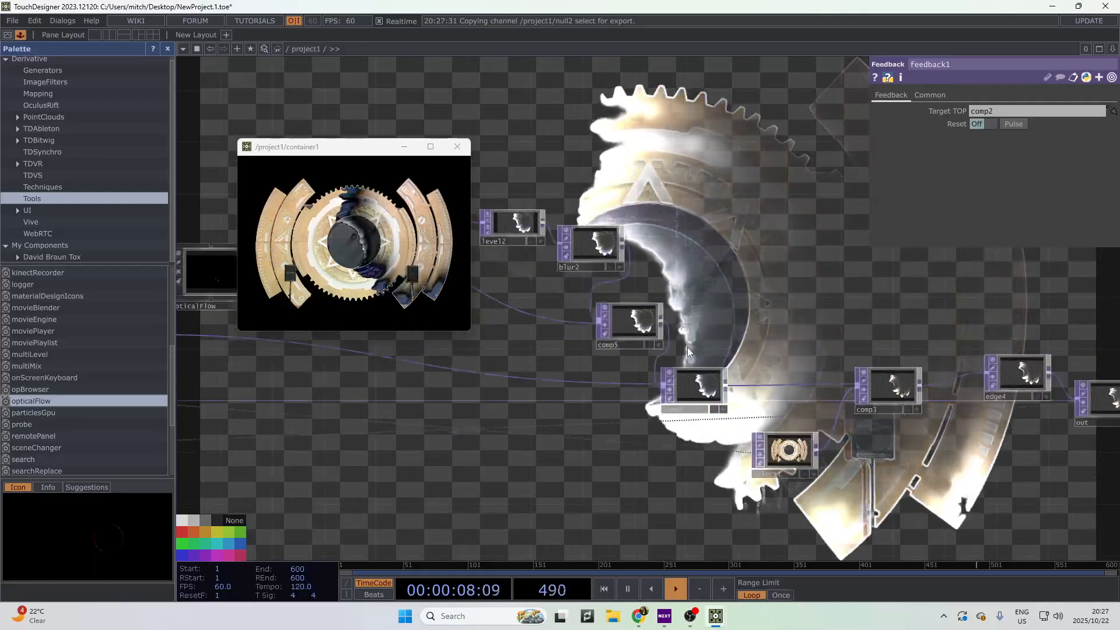
left_click_drag(567, 426, 775, 454)
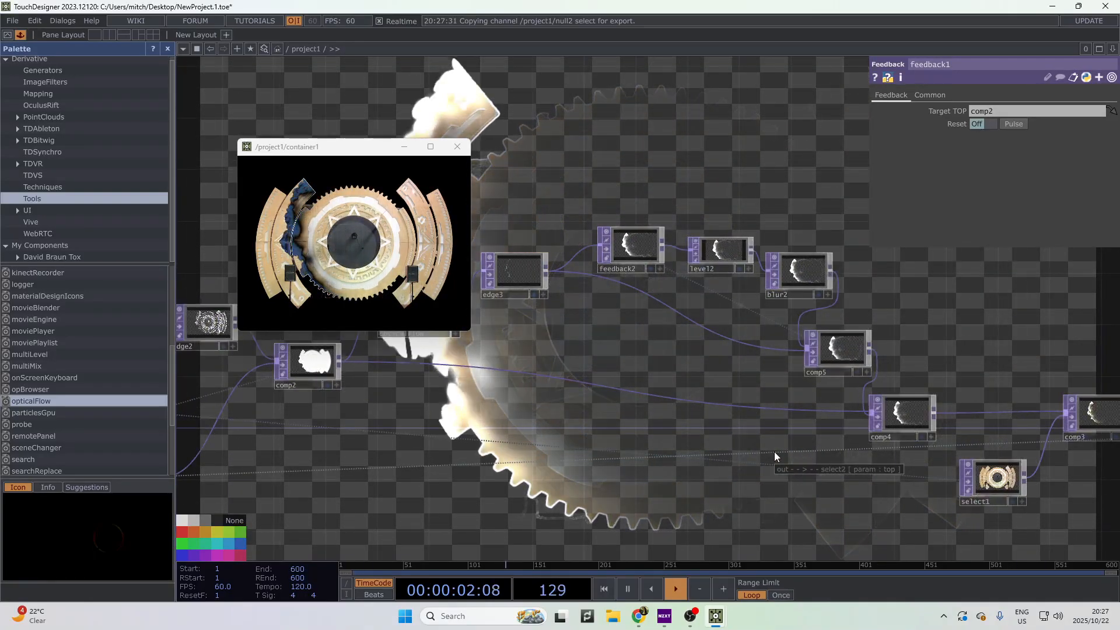
left_click_drag(619, 433, 417, 394)
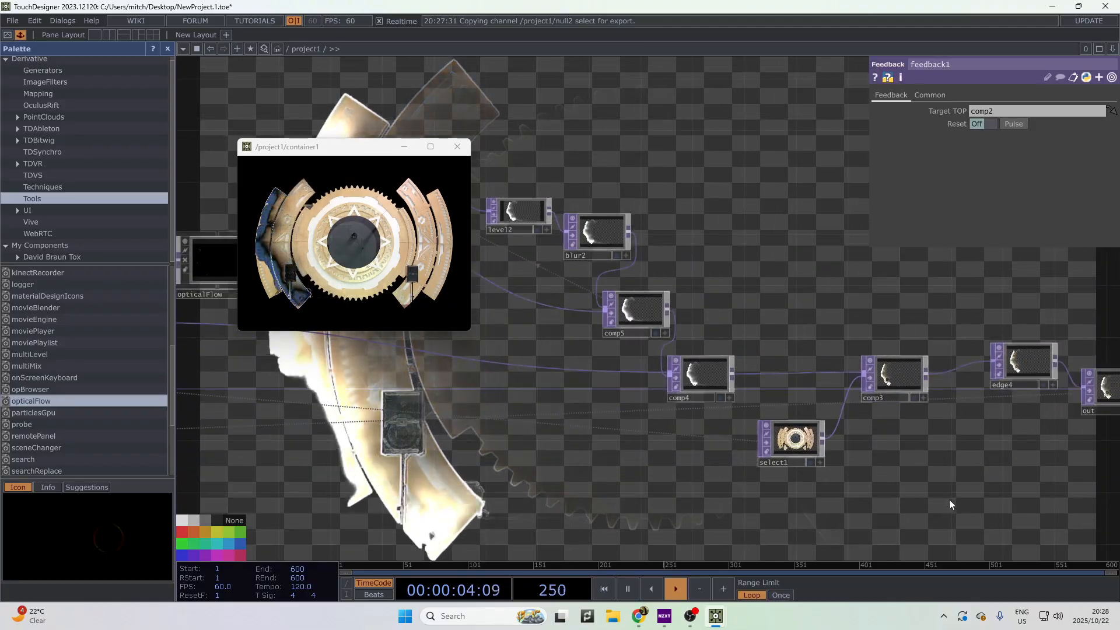
left_click_drag(955, 481, 862, 483)
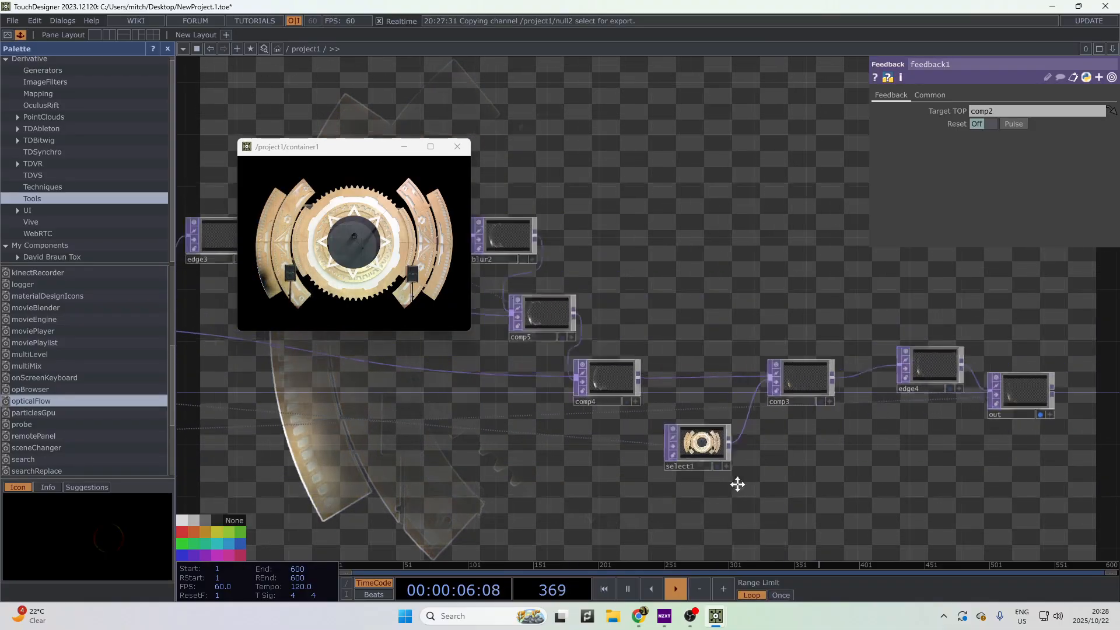
left_click_drag(738, 482, 1070, 503)
left_click_drag(753, 544, 900, 496)
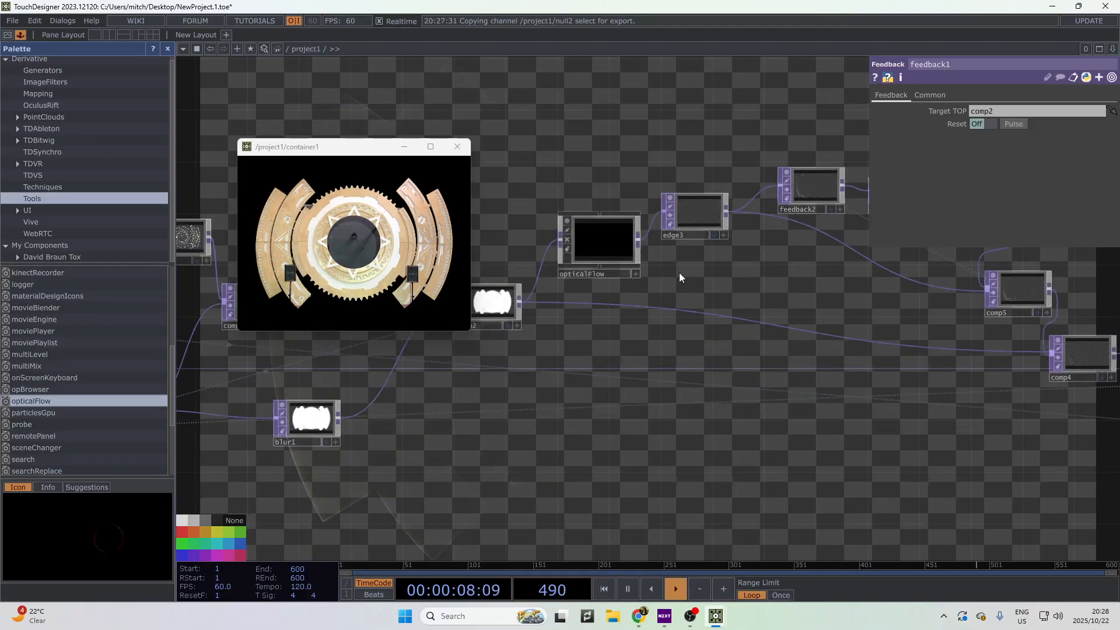
left_click_drag(713, 273, 748, 370)
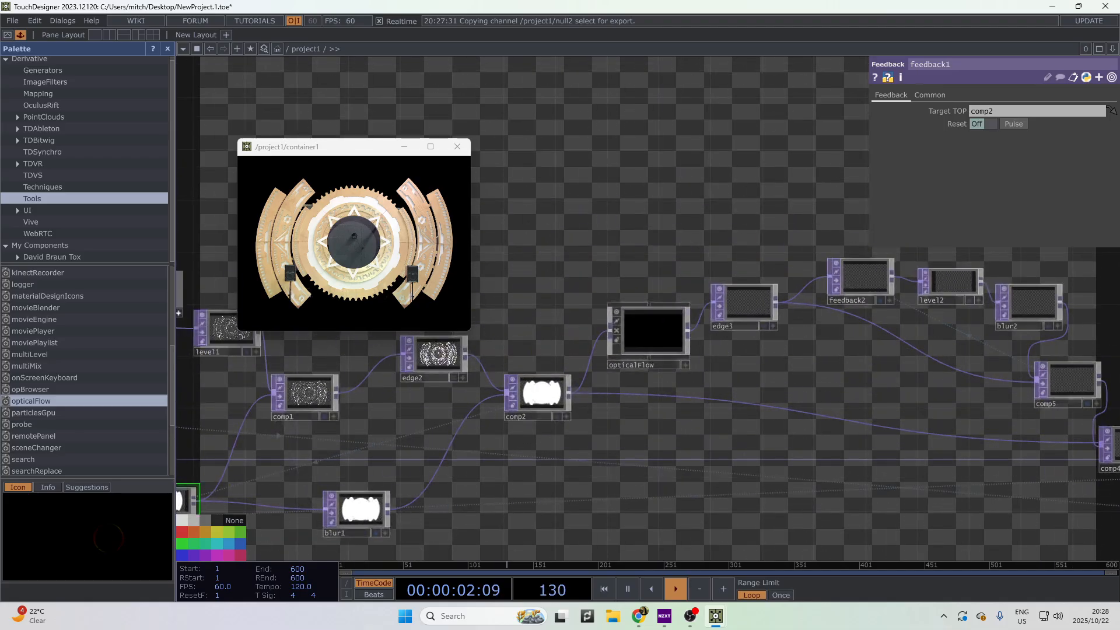
left_click_drag(0, 7, 525, 3)
- Pan pane2's network to comp3, edge3 and comp6, then drag the pane2 window aside
scroll(429, 63, "up", 5)
left_click_drag(508, 284, 610, 519)
scroll(611, 474, "up", 5)
left_click_drag(419, 312, 66, 325)
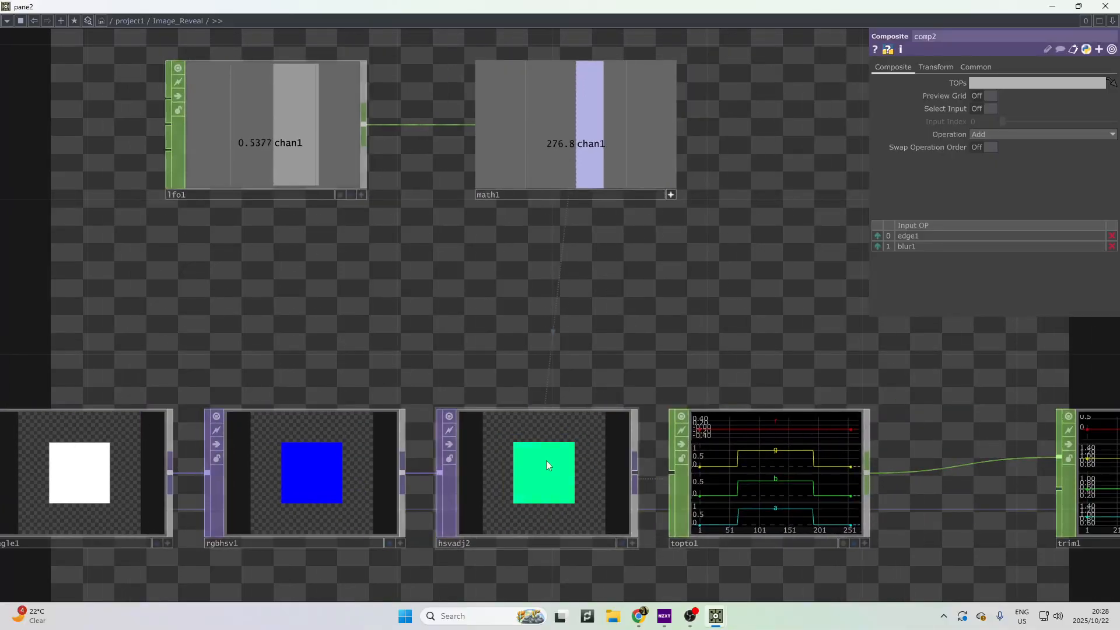
scroll(776, 514, "down", 5)
left_click_drag(812, 440, 543, 205)
left_click_drag(663, 479, 551, 374)
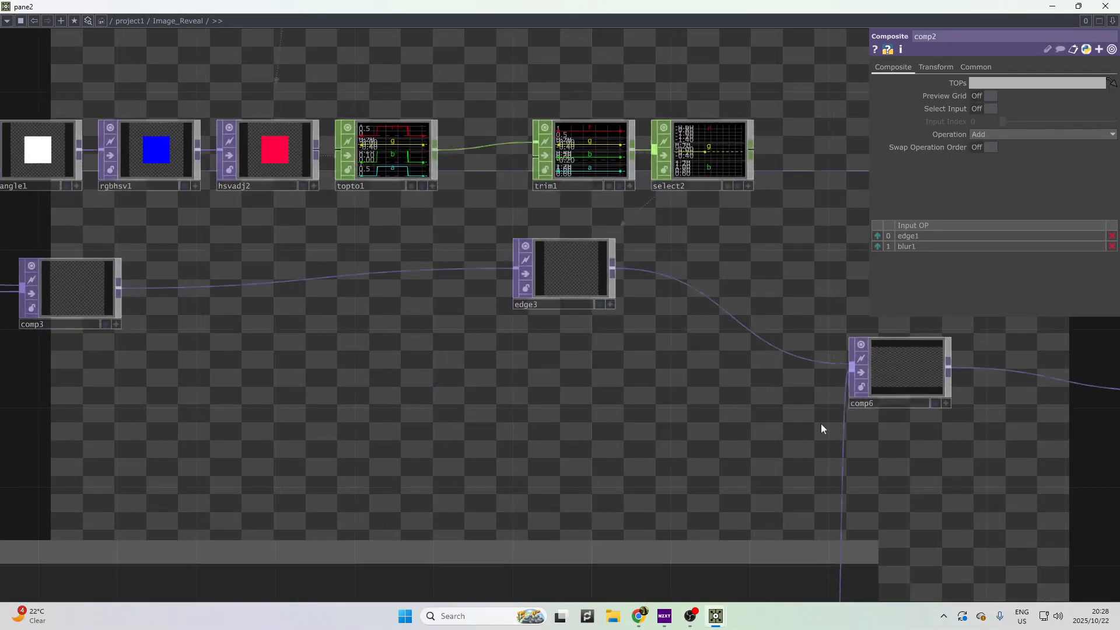
middle_click_drag(726, 513, 583, 423)
left_click_drag(759, 5, 0, 221)
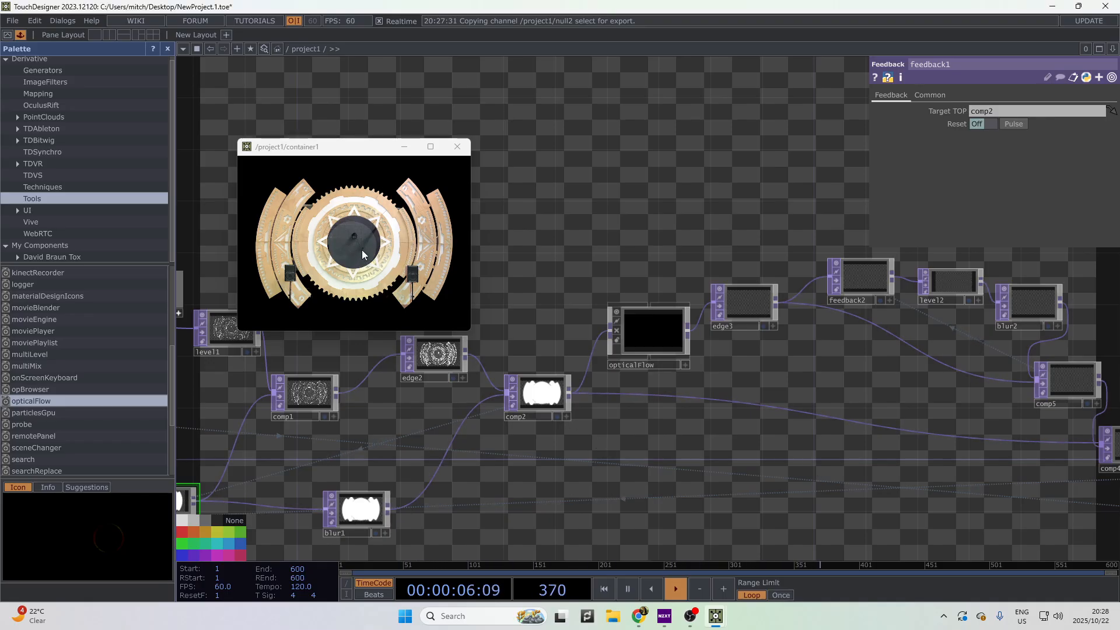
- Reposition select2 near comp6 and move the floating gear preview to the right side
scroll(787, 450, "down", 3)
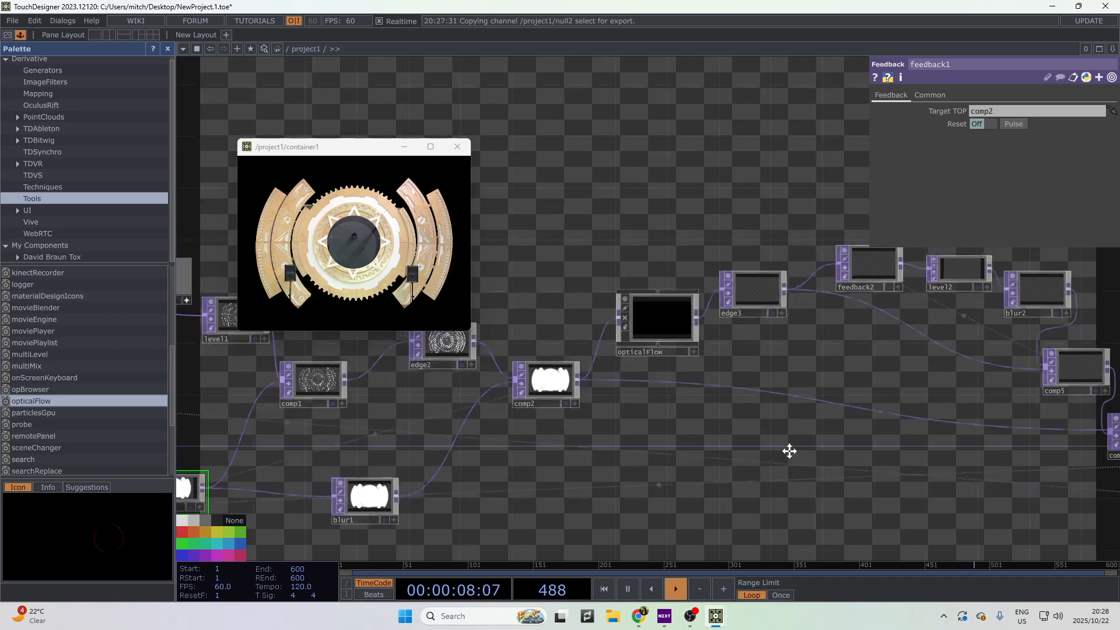
left_click_drag(628, 469, 730, 390)
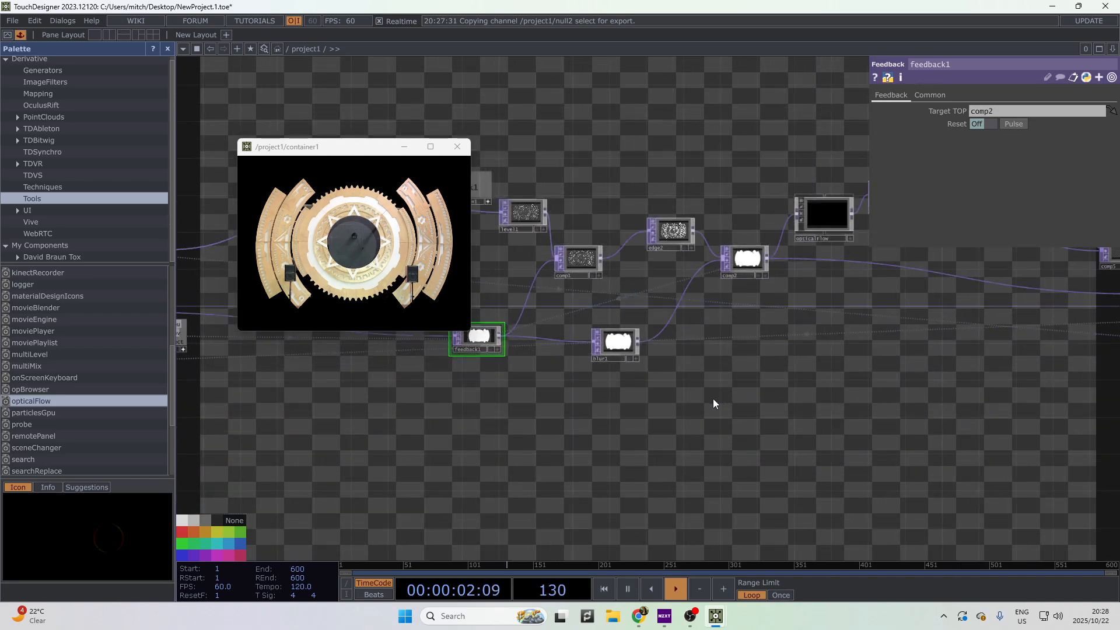
left_click_drag(398, 413, 750, 412)
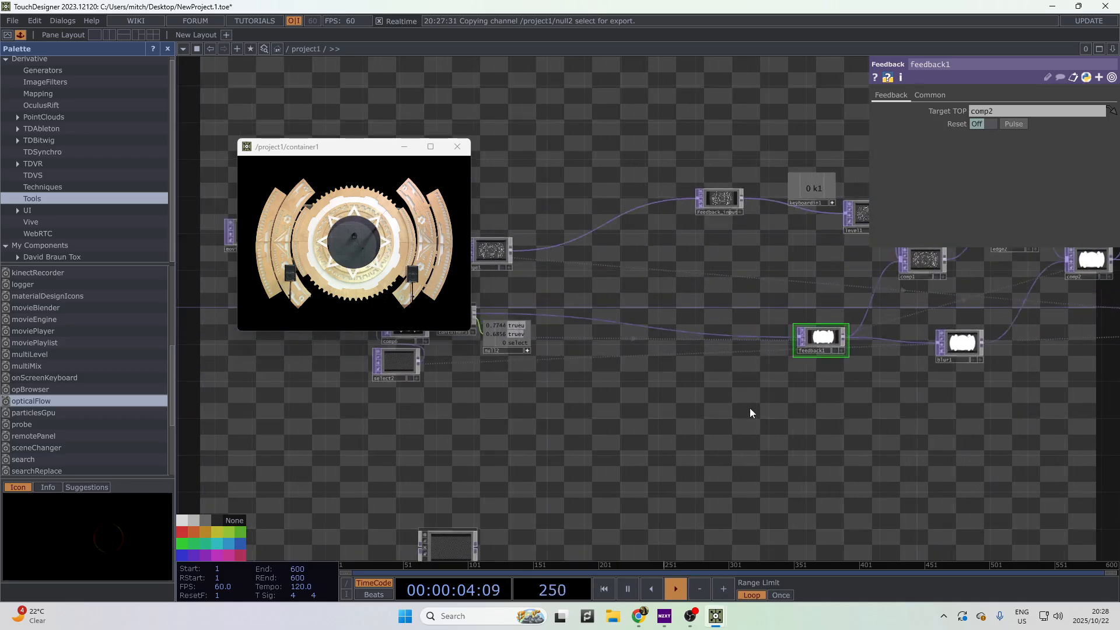
scroll(723, 388, "down", 3)
scroll(702, 370, "up", 4)
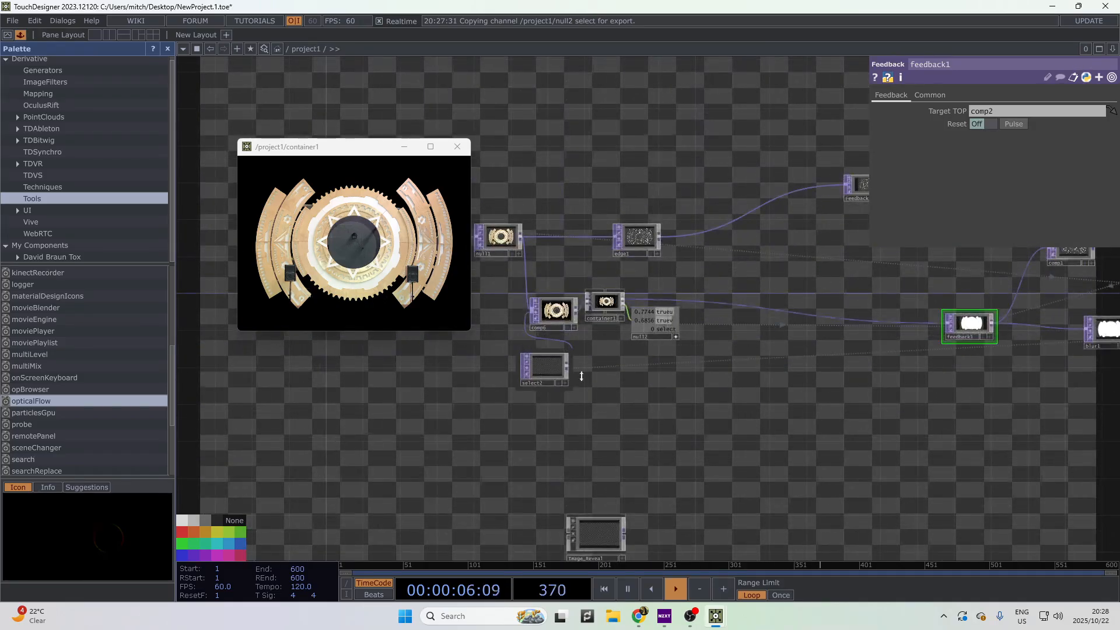
scroll(589, 386, "up", 4)
left_click_drag(590, 388, 889, 450)
left_click_drag(799, 414, 503, 377)
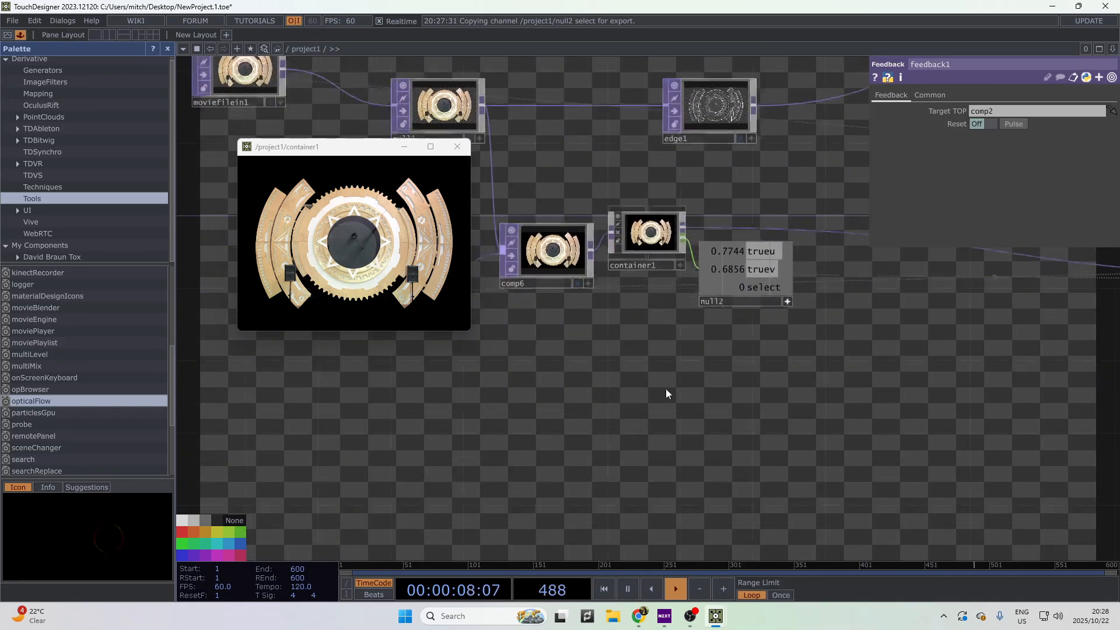
left_click_drag(667, 389, 638, 384)
left_click_drag(713, 357, 589, 348)
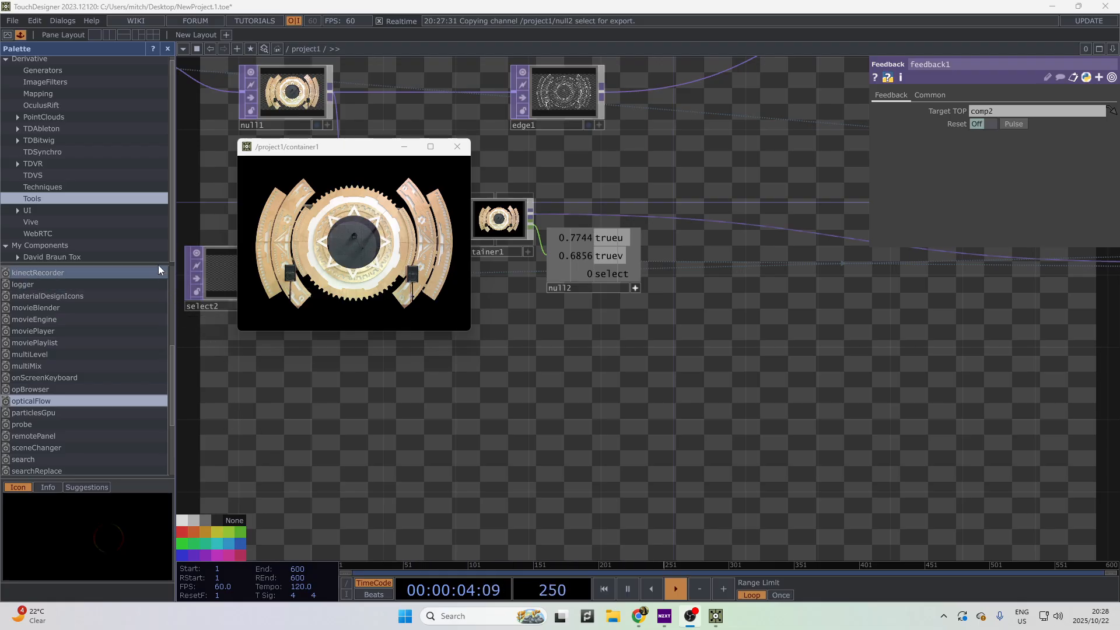
left_click_drag(403, 369, 405, 366)
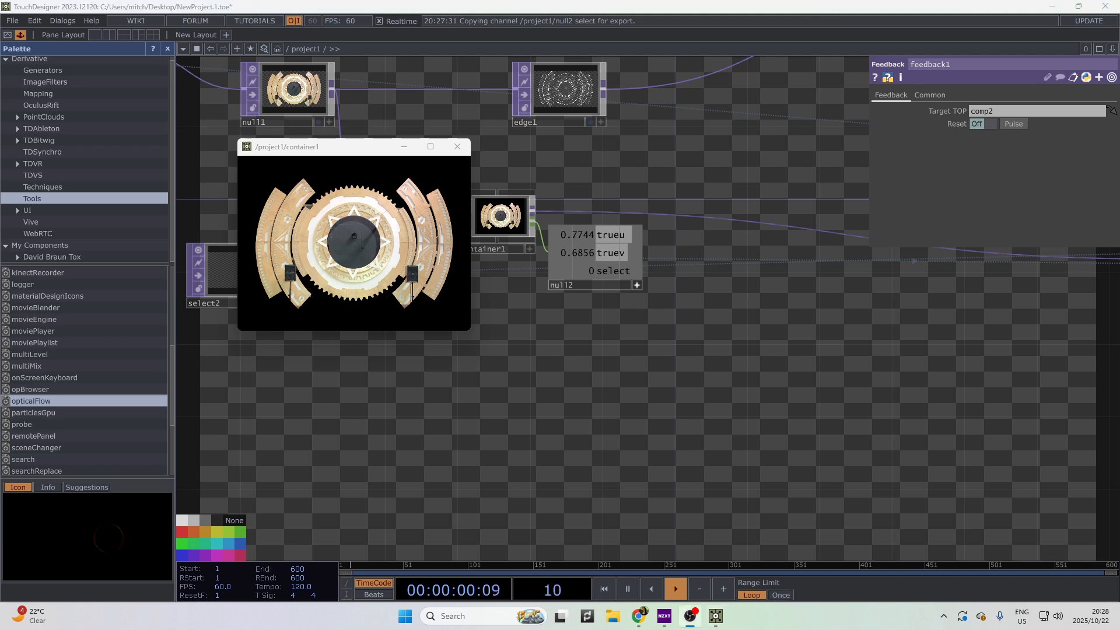
left_click_drag(355, 149, 819, 250)
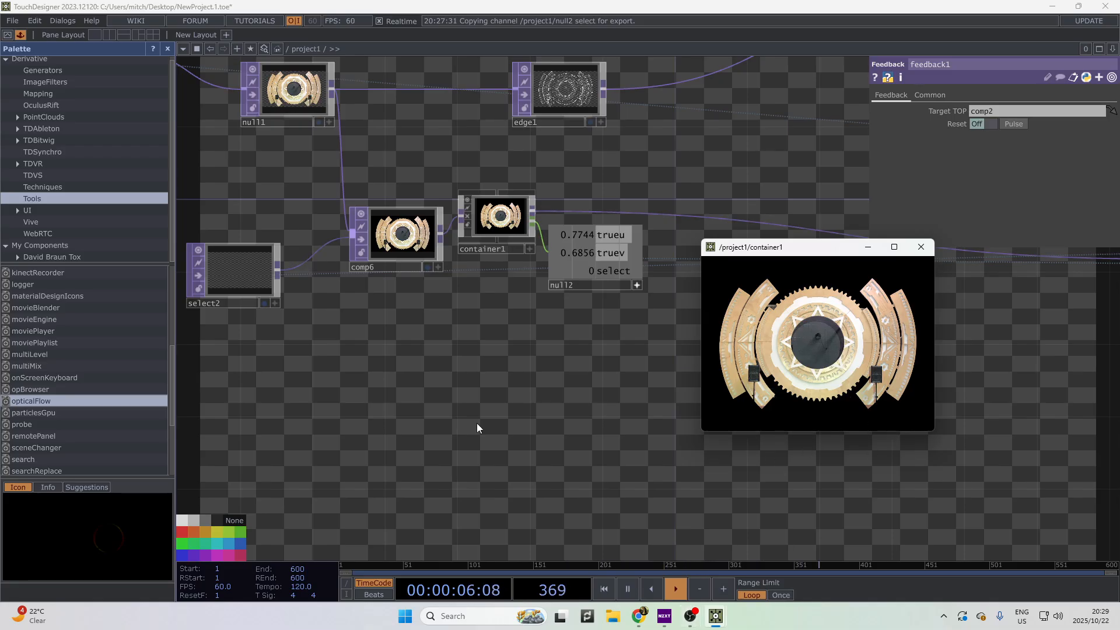
- Close the container1 gear preview and switch off null2's live viewer
left_click(925, 252)
scroll(966, 378, "down", 5)
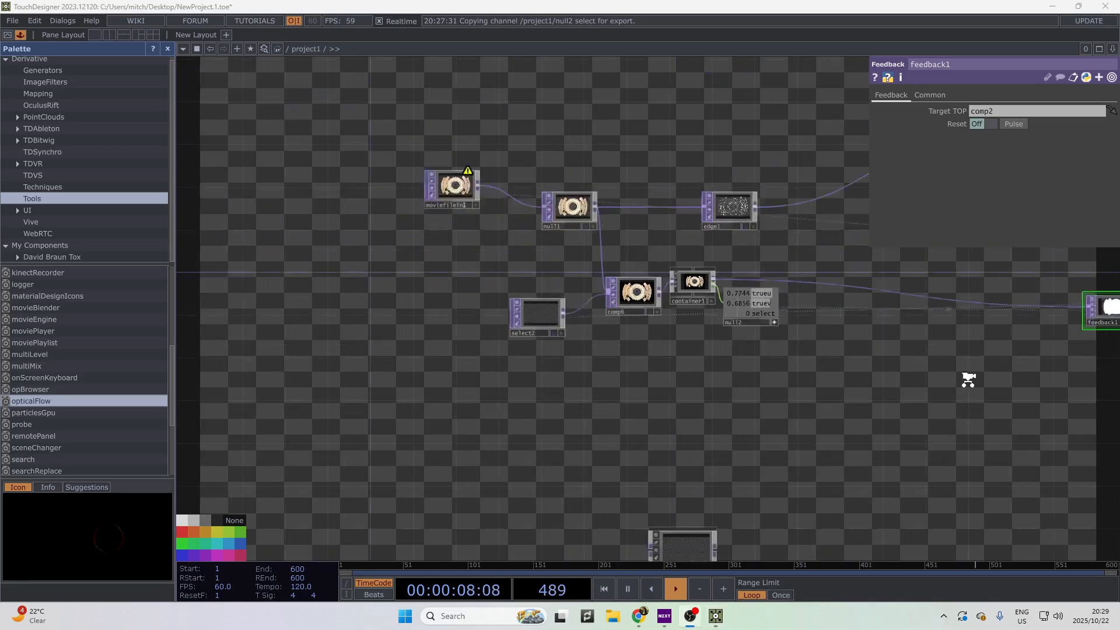
left_click_drag(940, 392, 775, 387)
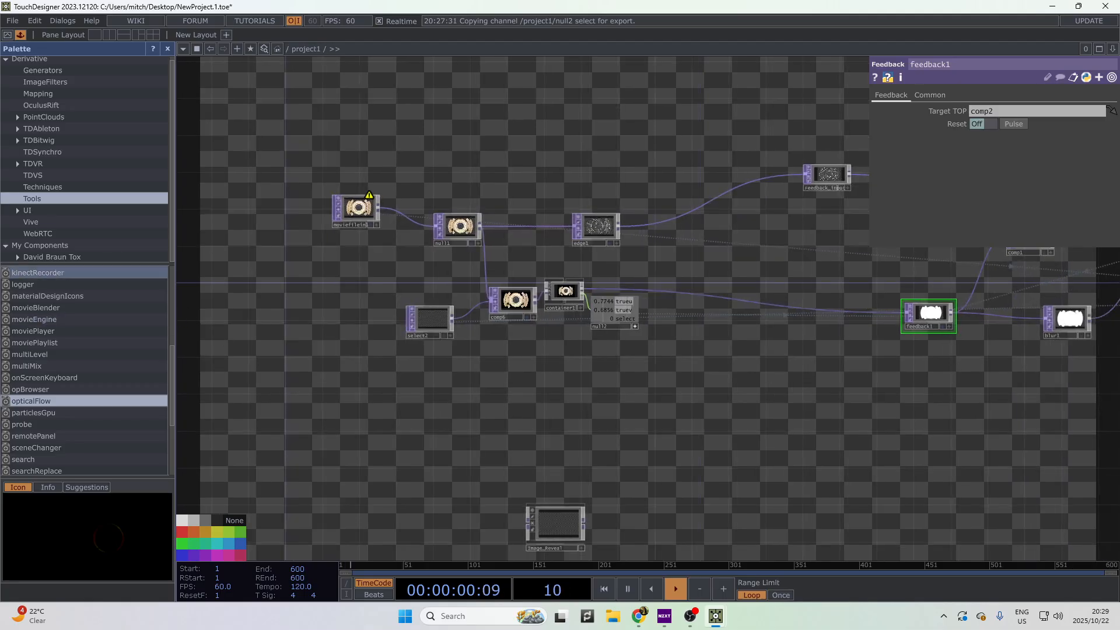
scroll(617, 350, "down", 3)
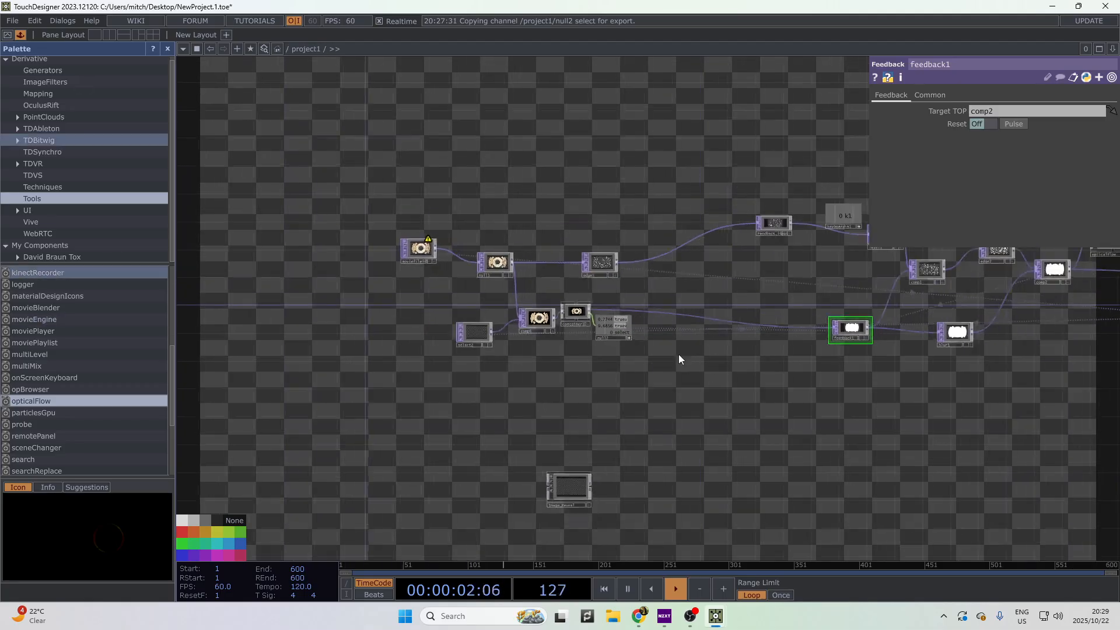
scroll(670, 353, "up", 8)
left_click(578, 355)
- Line feedback1 up beneath Feedback_input and switch off keyboardin1's live viewer
scroll(668, 394, "down", 5)
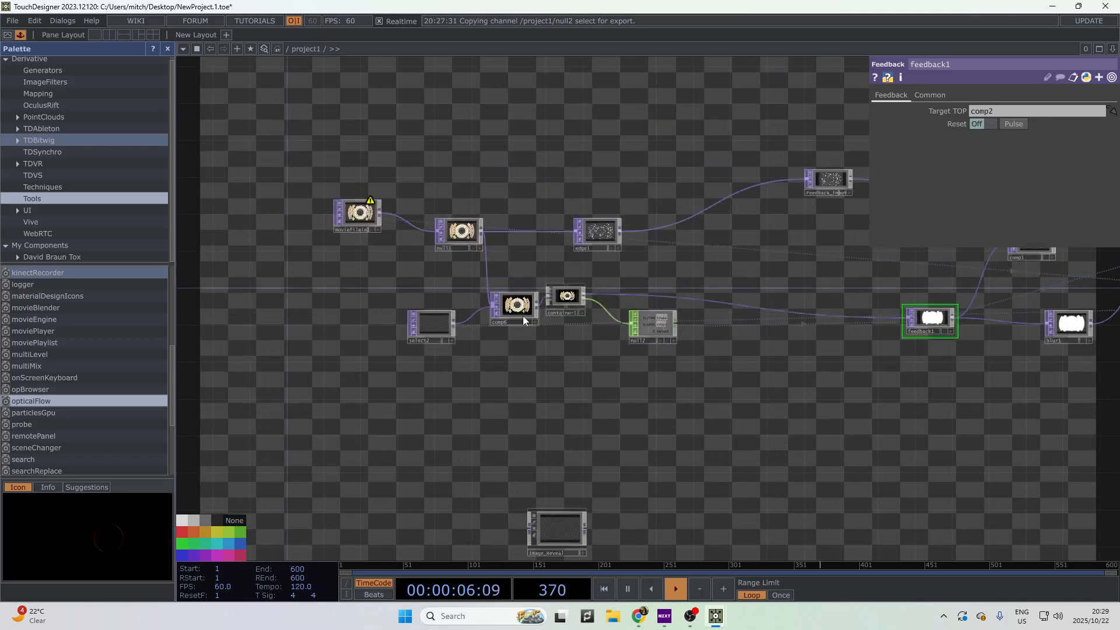
left_click_drag(694, 355, 600, 350)
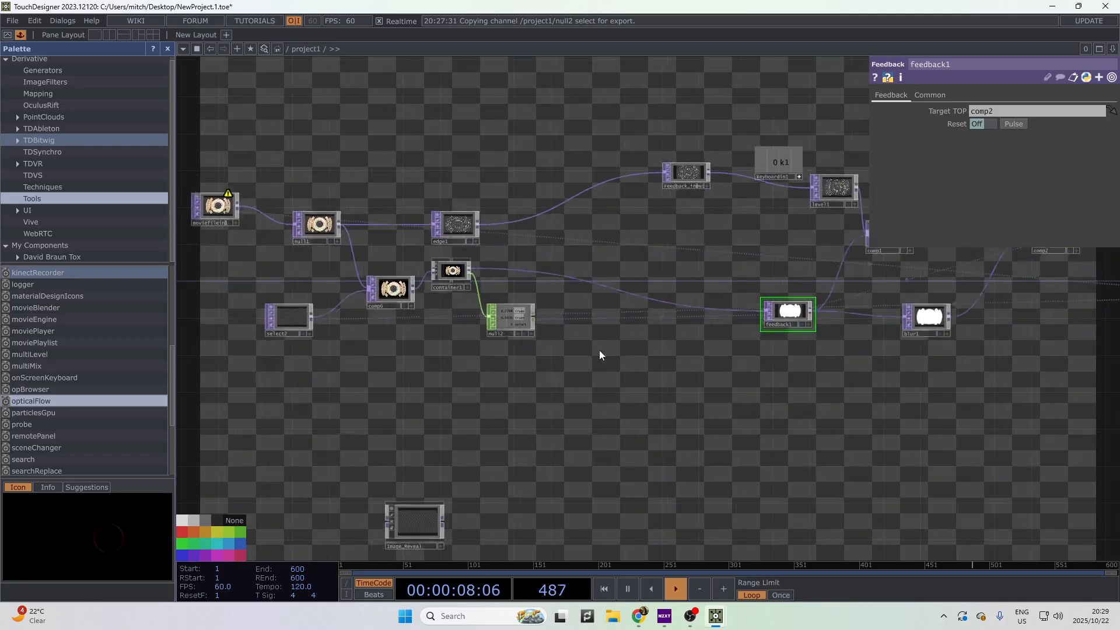
left_click_drag(761, 384, 659, 377)
left_click_drag(654, 302, 553, 294)
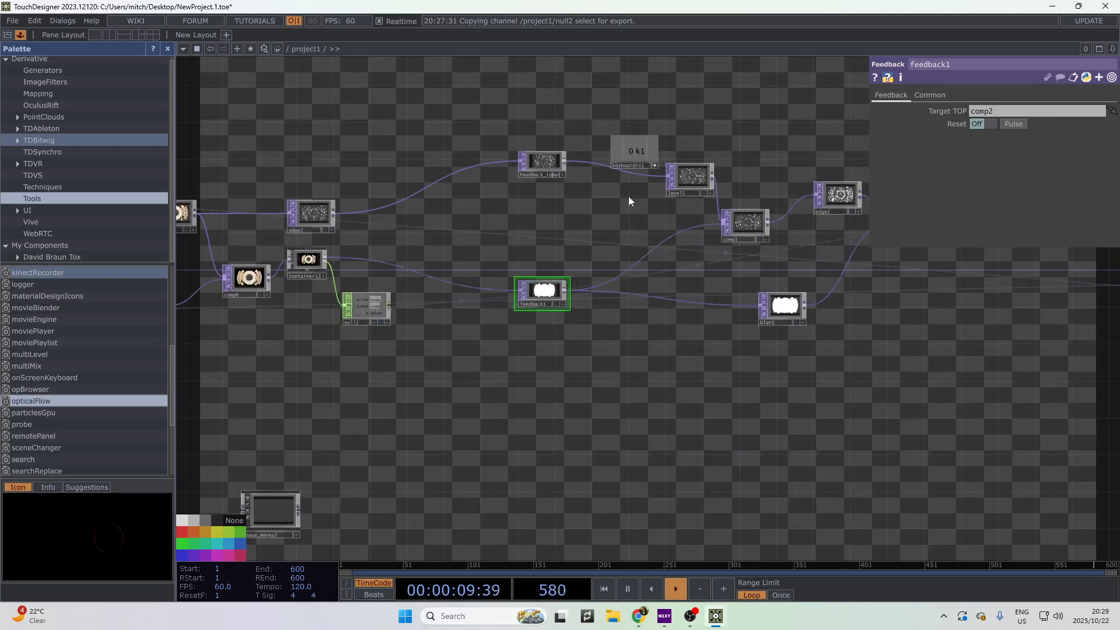
left_click(655, 165)
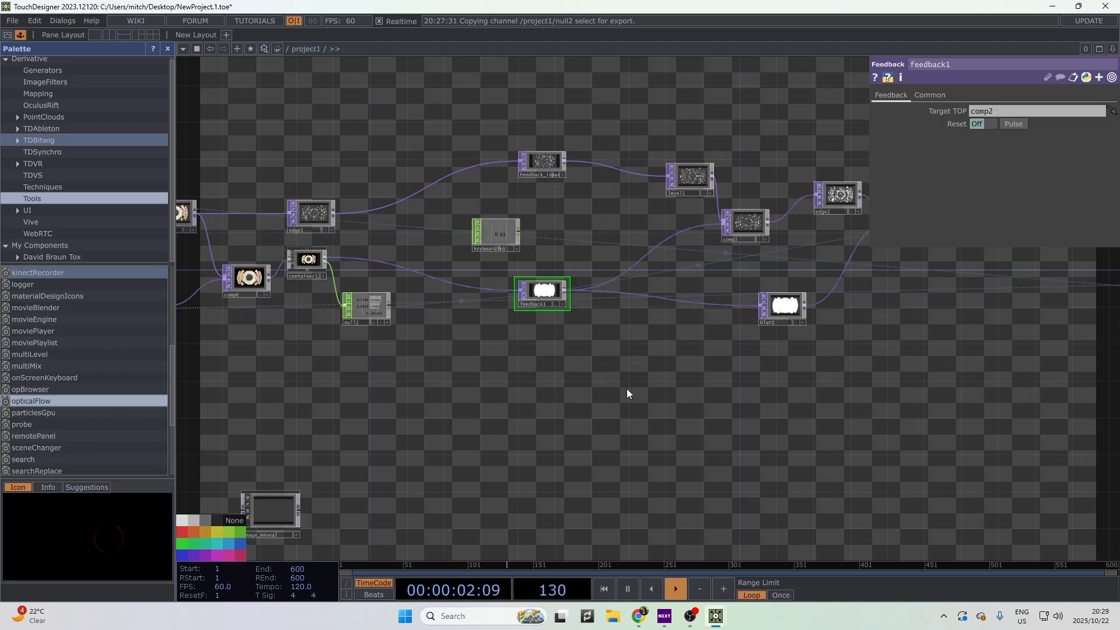
- Pan and zoom across the project1 network to review the rearranged layout
scroll(606, 409, "down", 4)
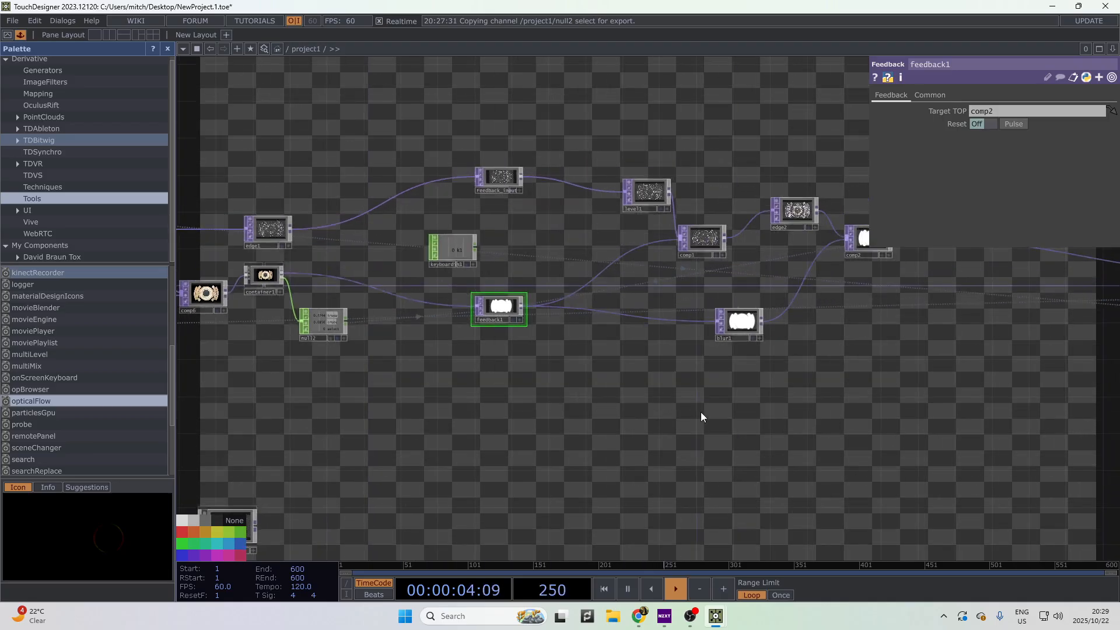
scroll(583, 409, "down", 2)
scroll(583, 405, "down", 3)
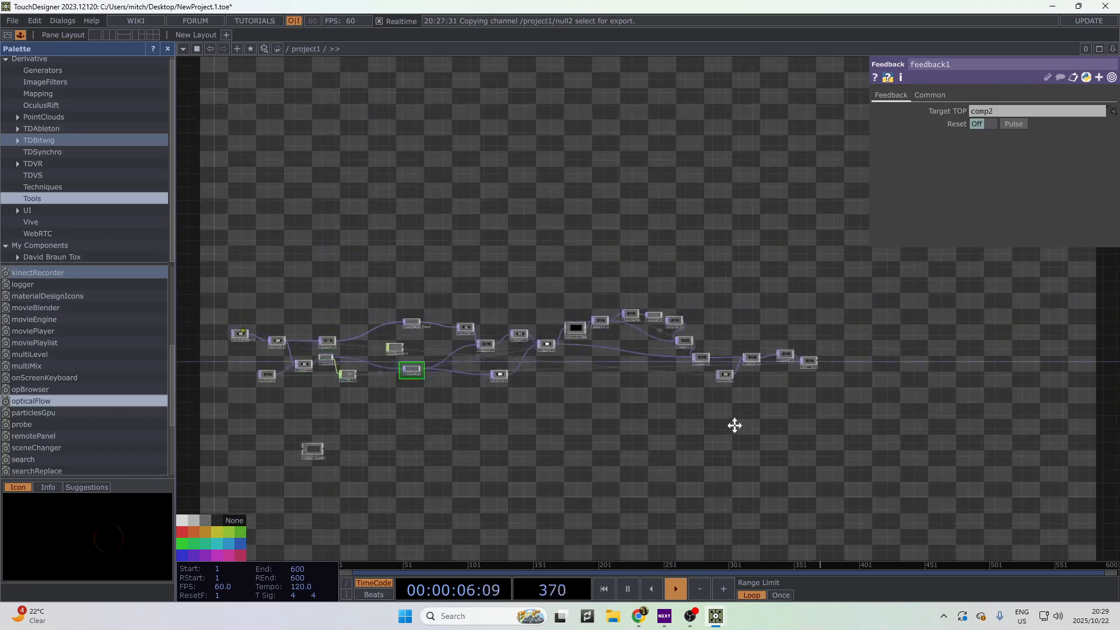
scroll(320, 432, "up", 5)
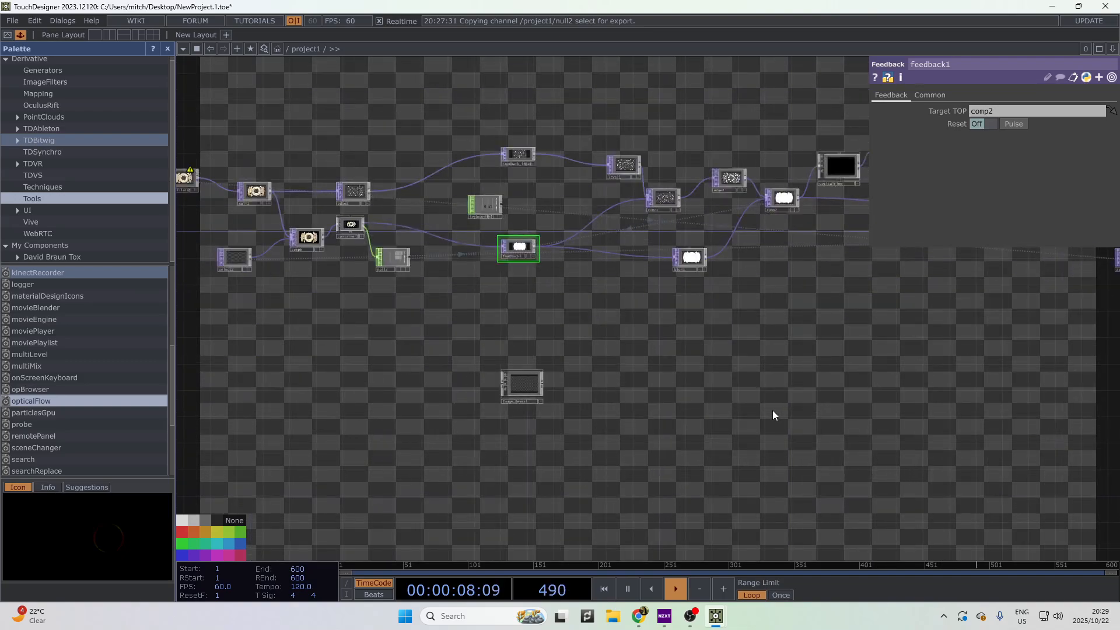
left_click_drag(711, 420, 572, 400)
scroll(708, 416, "down", 1)
scroll(572, 400, "down", 2)
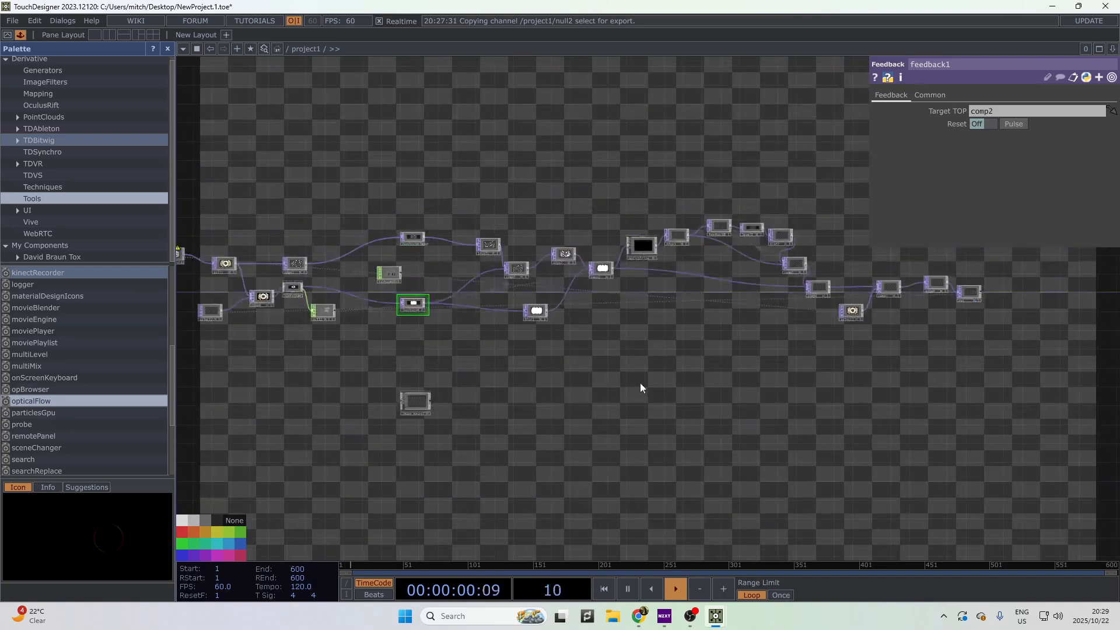
scroll(420, 400, "up", 5)
left_click_drag(478, 331, 582, 415)
left_click_drag(471, 295, 751, 344)
left_click_drag(824, 360, 1033, 474)
left_click_drag(455, 465, 164, 398)
left_click_drag(897, 487, 806, 482)
scroll(686, 430, "down", 5)
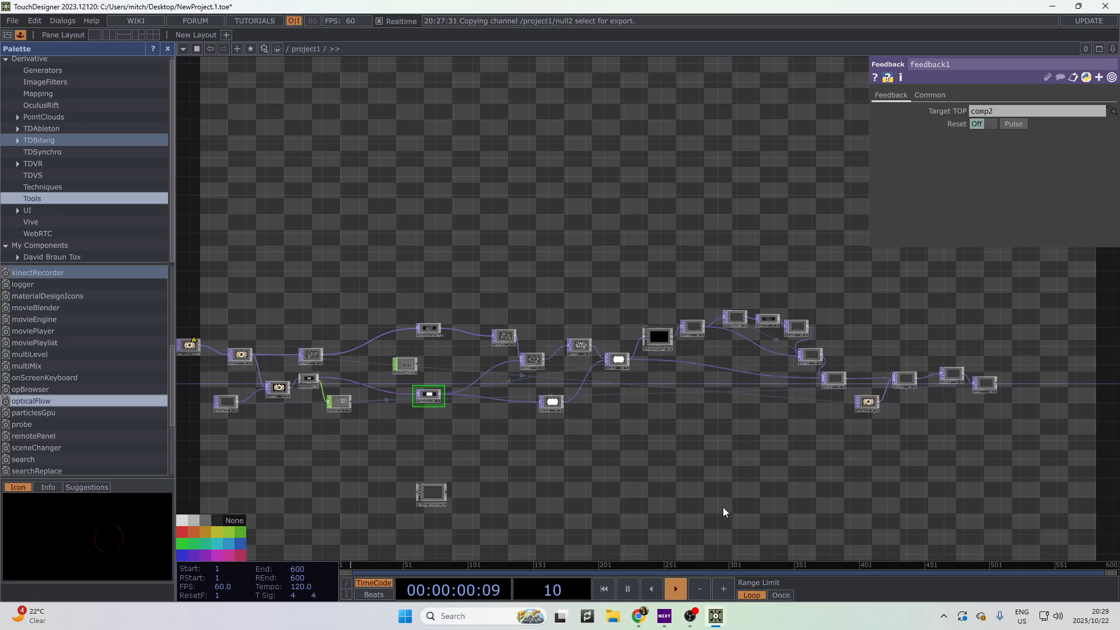
scroll(880, 516, "up", 4)
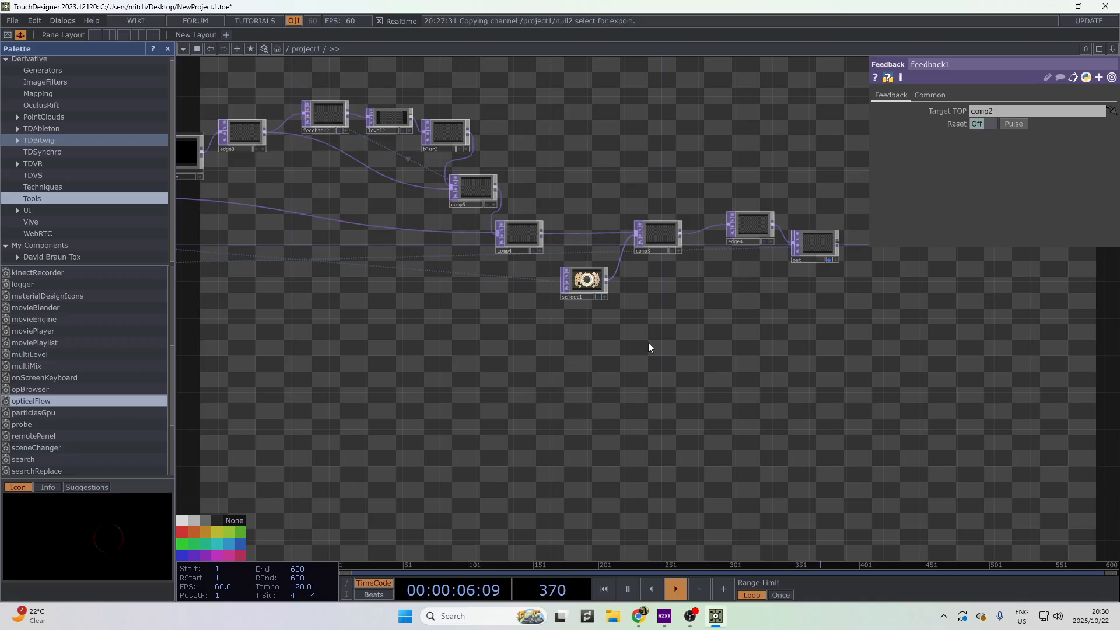
left_click_drag(659, 411, 870, 439)
left_click_drag(435, 331, 576, 348)
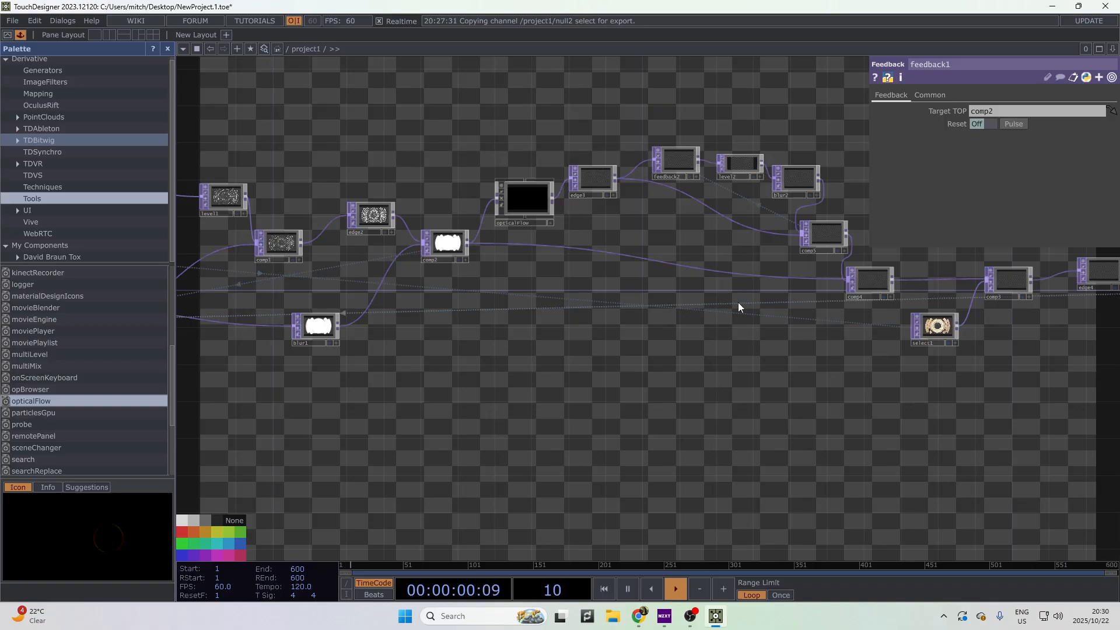
left_click_drag(493, 452, 555, 467)
left_click_drag(444, 385, 648, 418)
left_click_drag(585, 483, 857, 489)
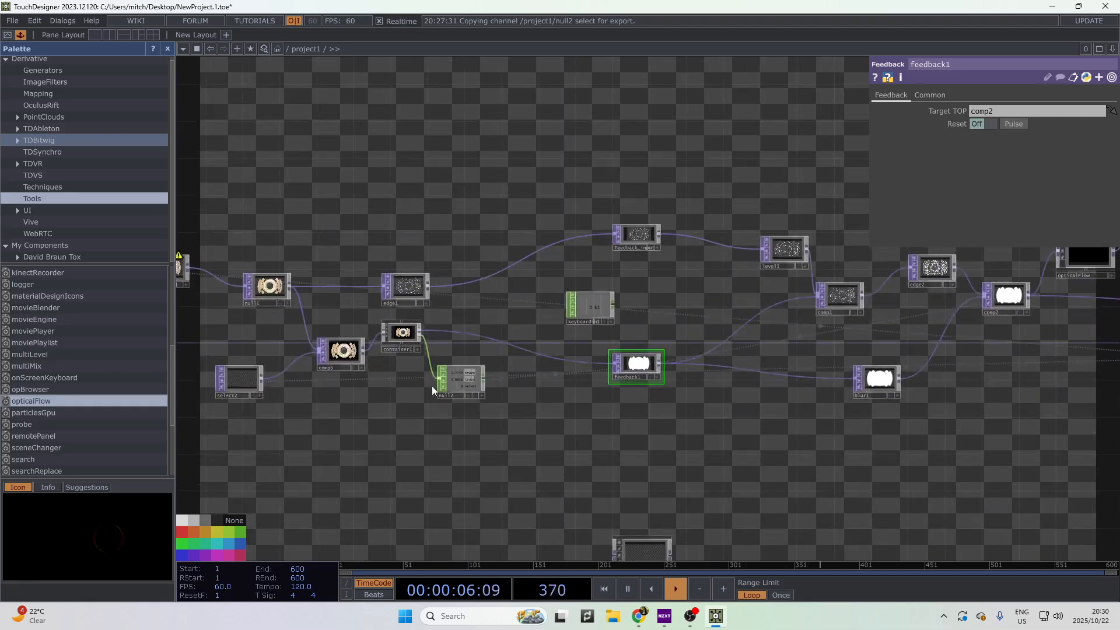
mouse_move(468, 461)
left_mouse_down()
mouse_move(730, 473)
mouse_move(321, 475)
left_mouse_up()
left_click_drag(608, 495, 321, 458)
left_click_drag(633, 518, 287, 514)
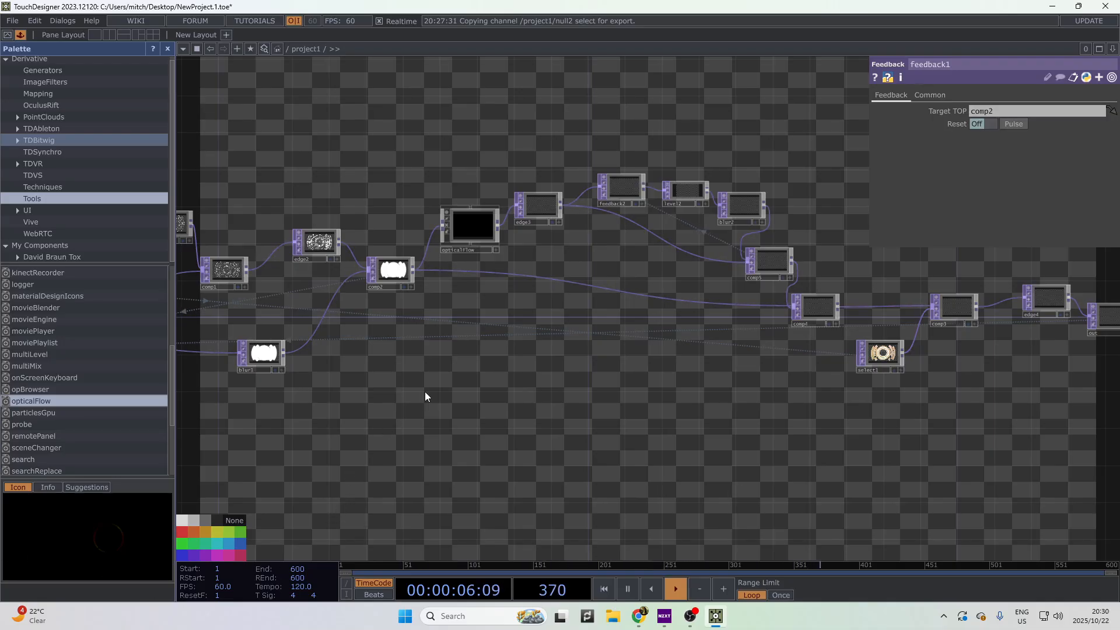
scroll(513, 366, "down", 8)
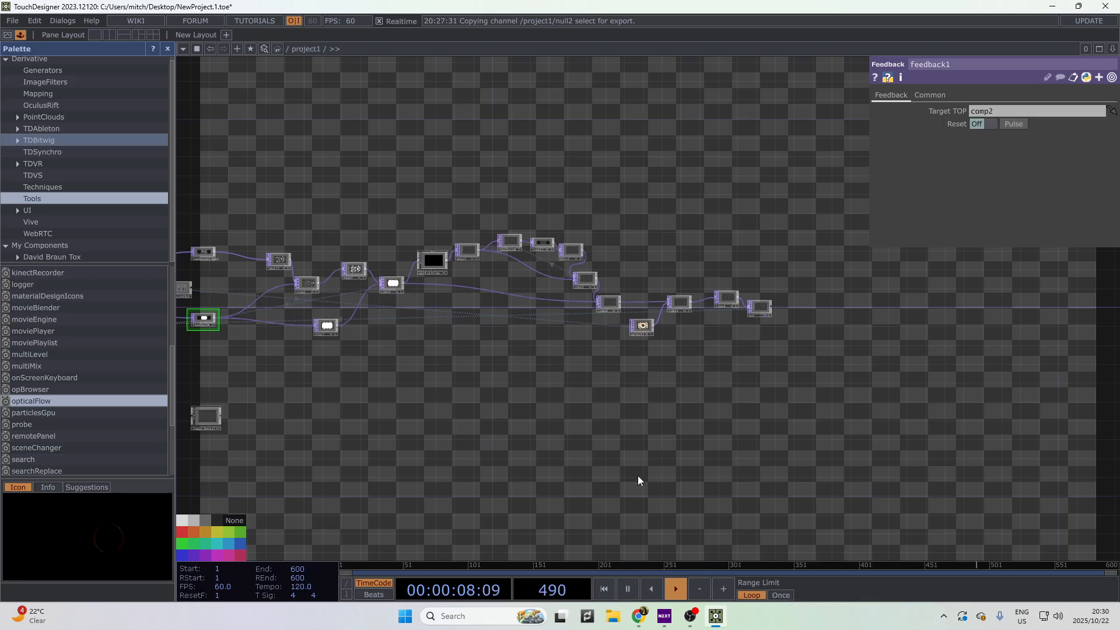
left_click_drag(603, 435, 717, 433)
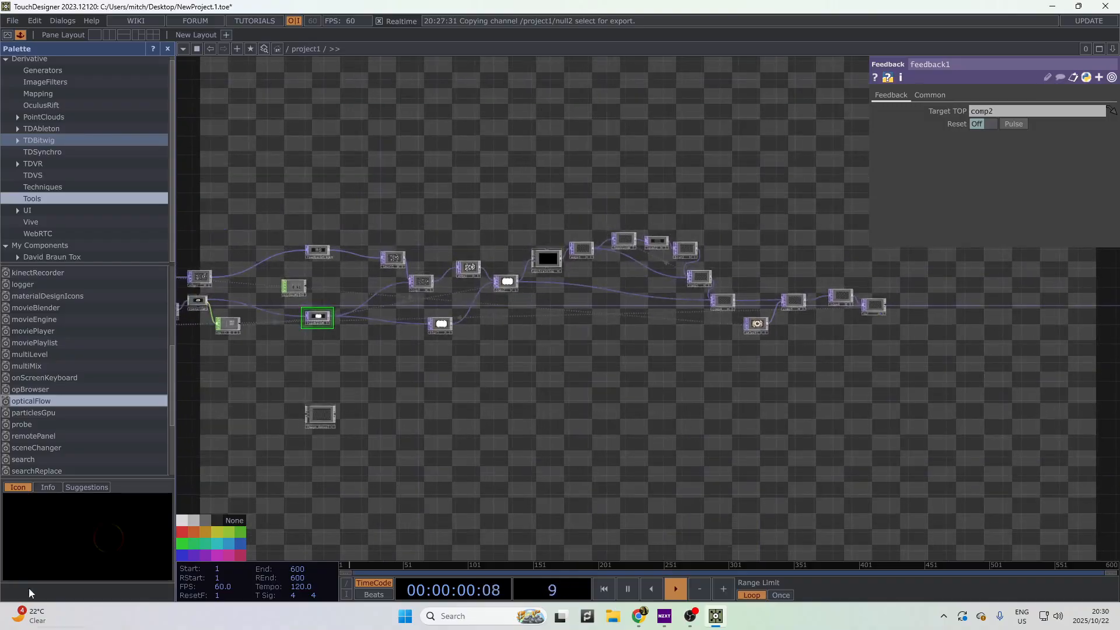